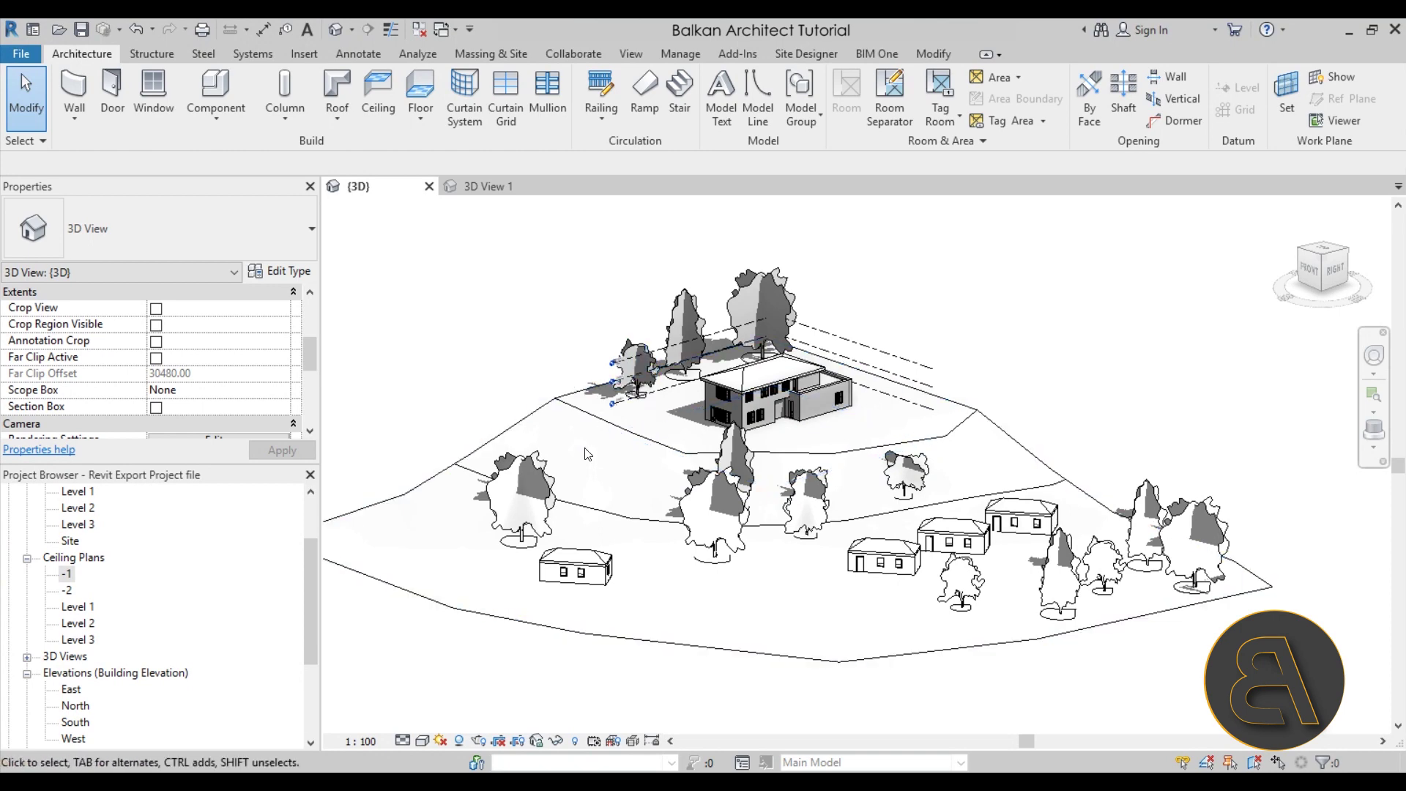
Open the Level 1 floor plan, look over the house and surrounding trees, and close it.
shift+middle_drag(714, 506, 597, 562)
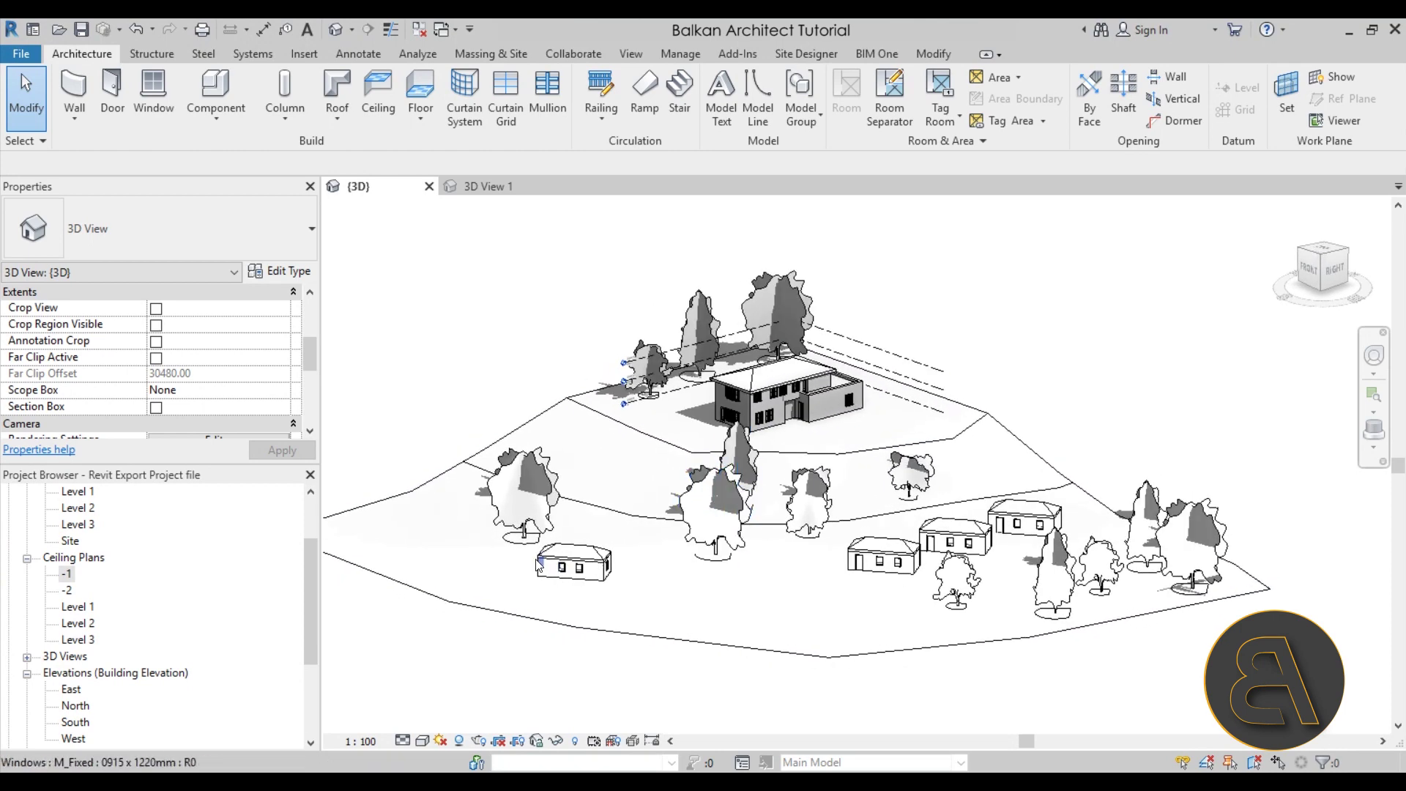
click(86, 496)
scroll(110, 570, up, 2)
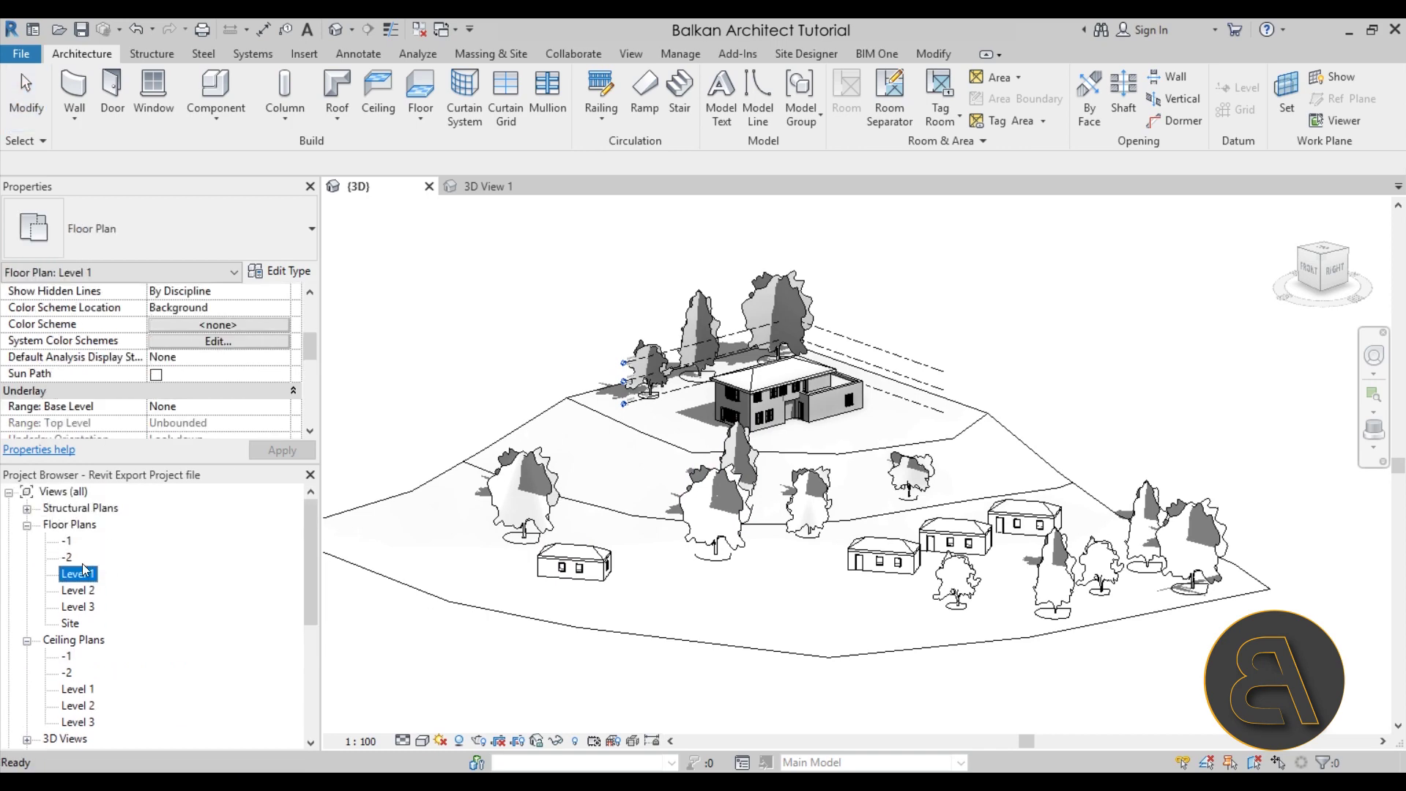
double_click(80, 577)
scroll(725, 391, up, 3)
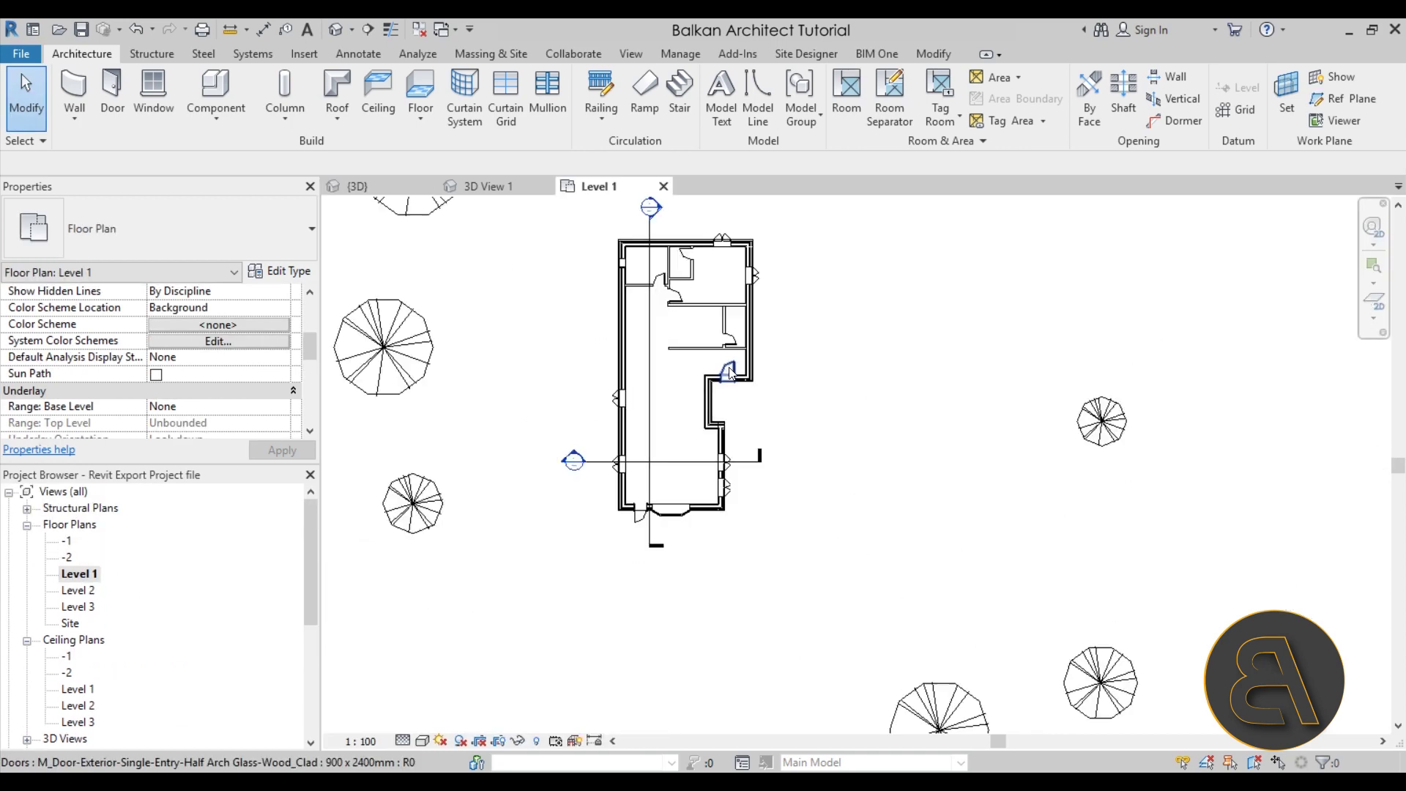
scroll(725, 390, down, 1)
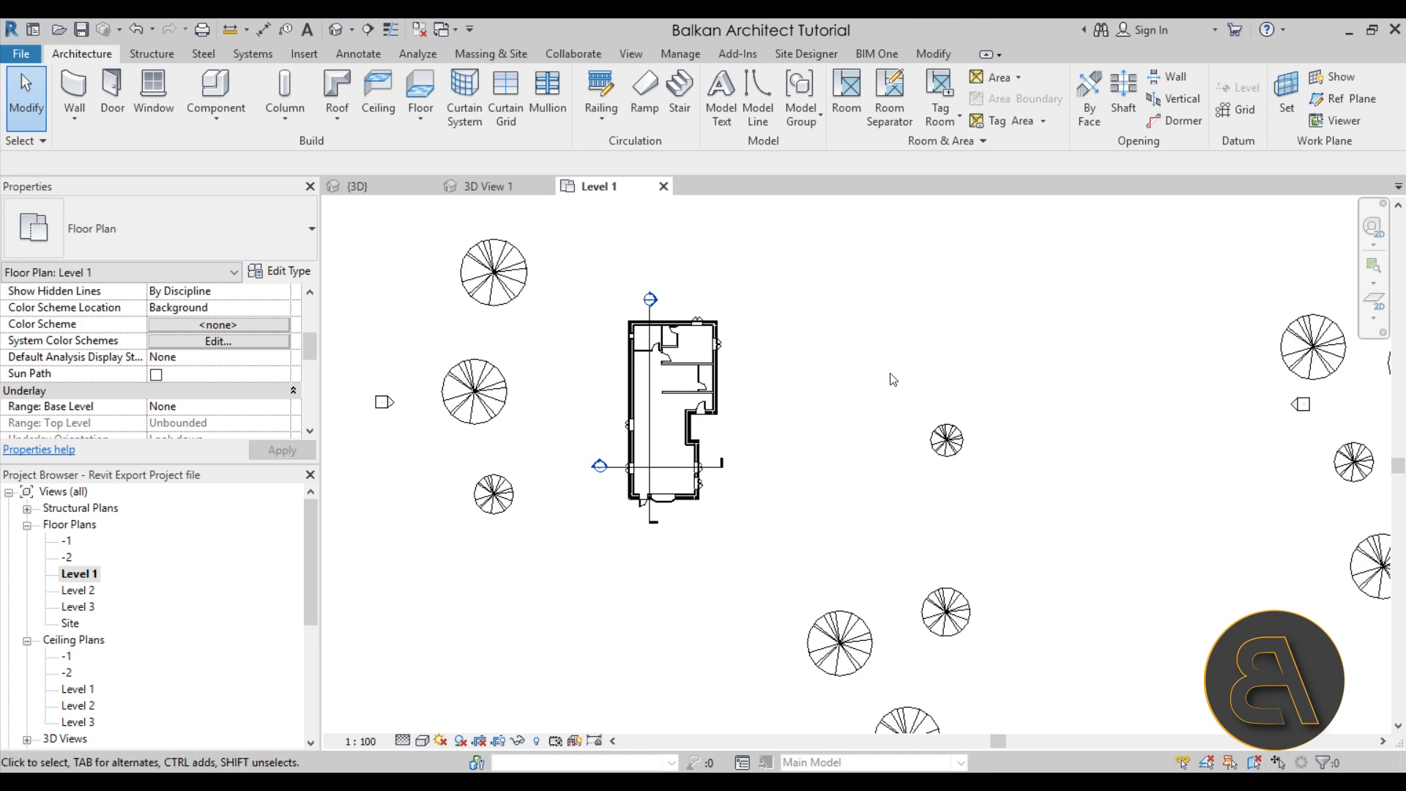
click(664, 186)
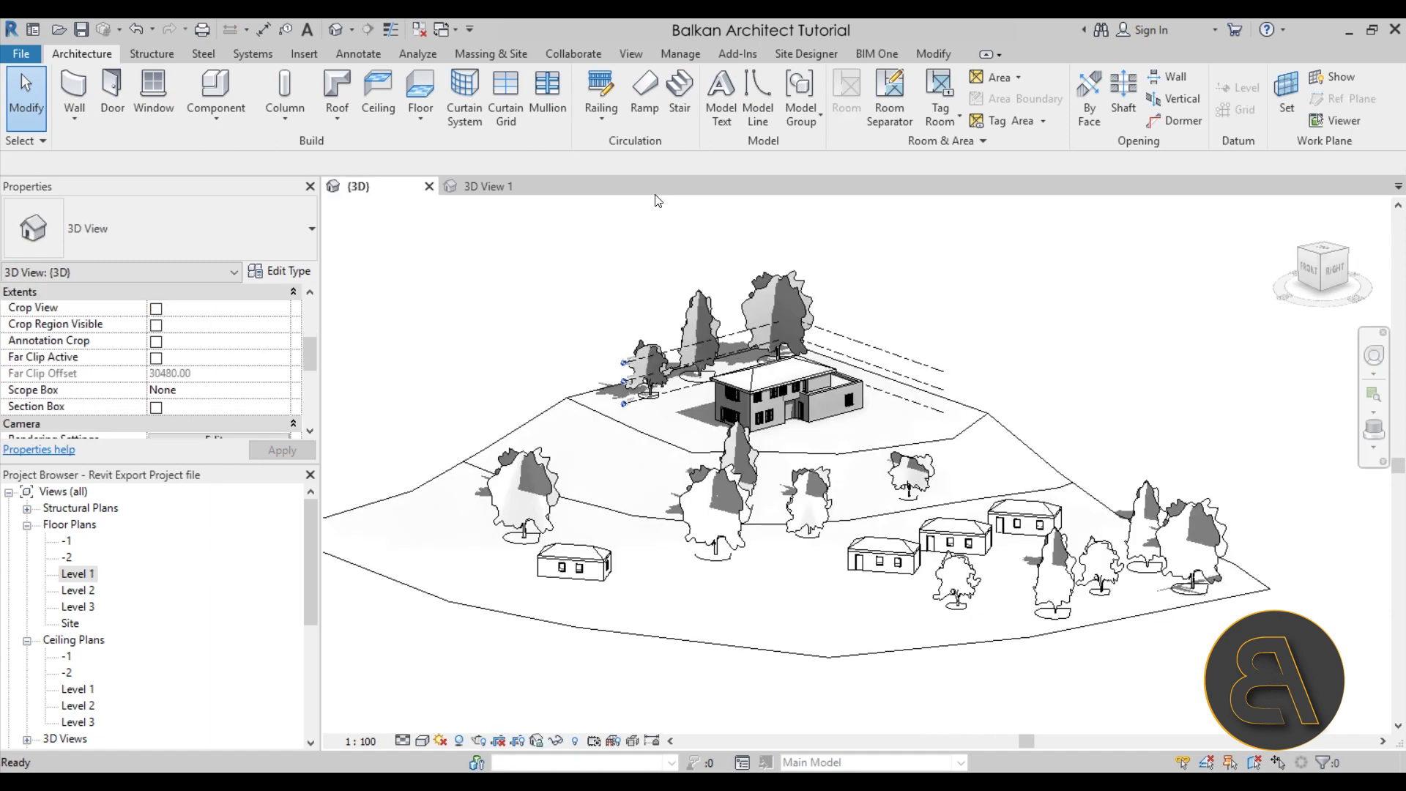
Enable Crop View and Crop Region Visible for the {3D} view.
shift+middle_drag(598, 306, 884, 528)
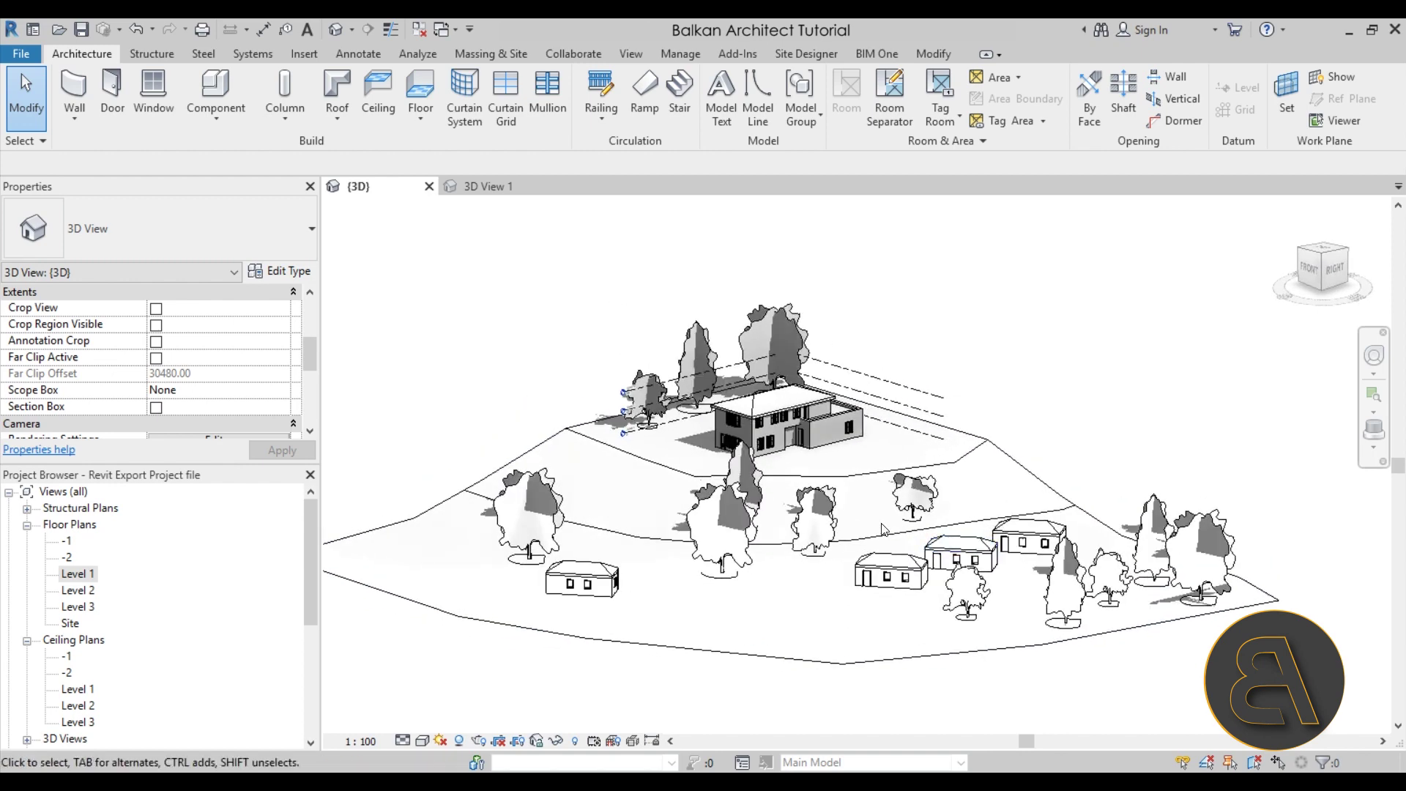
mouse_move(863, 593)
shift+middle_down()
mouse_move(875, 527)
mouse_move(892, 644)
mouse_move(859, 624)
mouse_move(861, 585)
shift+middle_up()
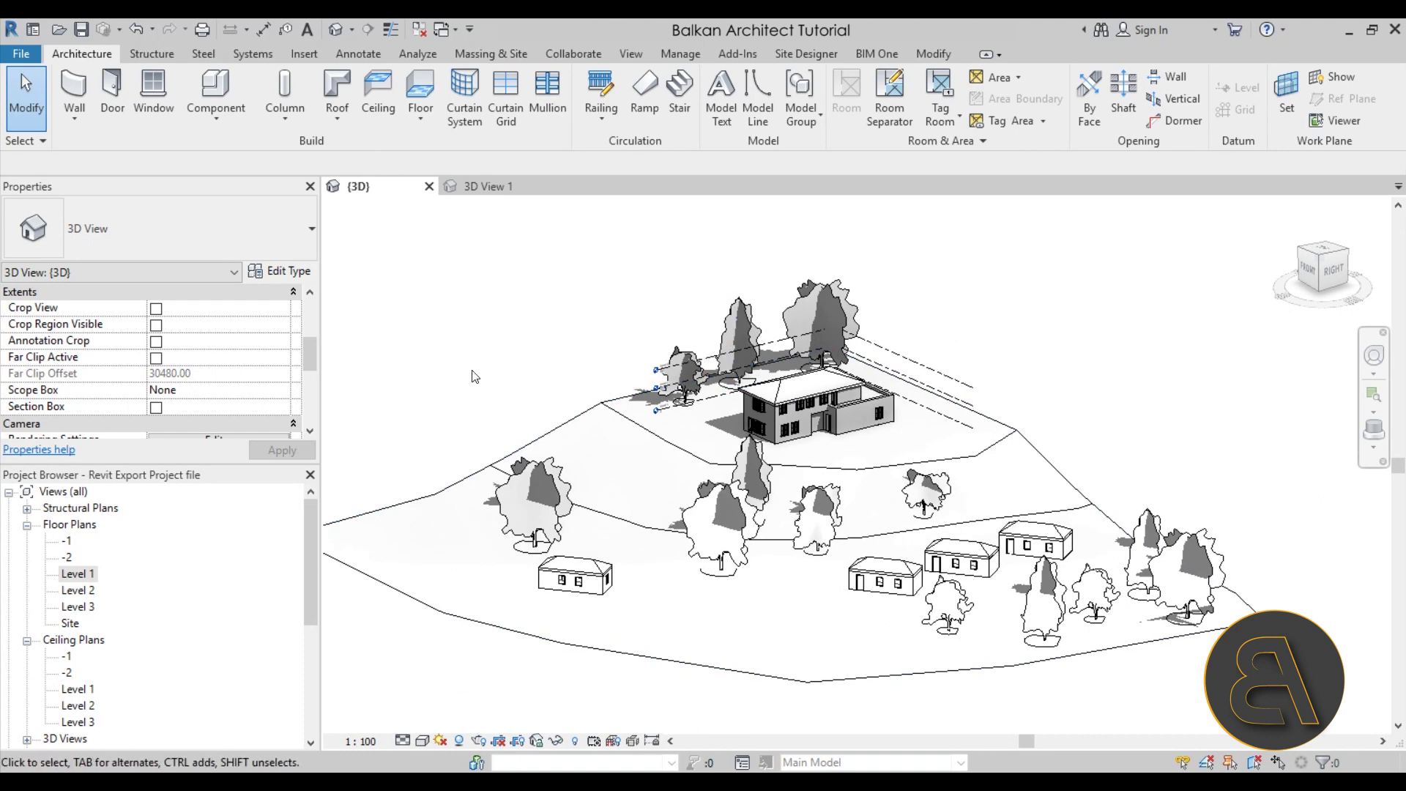
scroll(173, 372, up, 3)
scroll(110, 359, down, 3)
scroll(110, 359, up, 2)
click(155, 358)
click(156, 374)
click(282, 449)
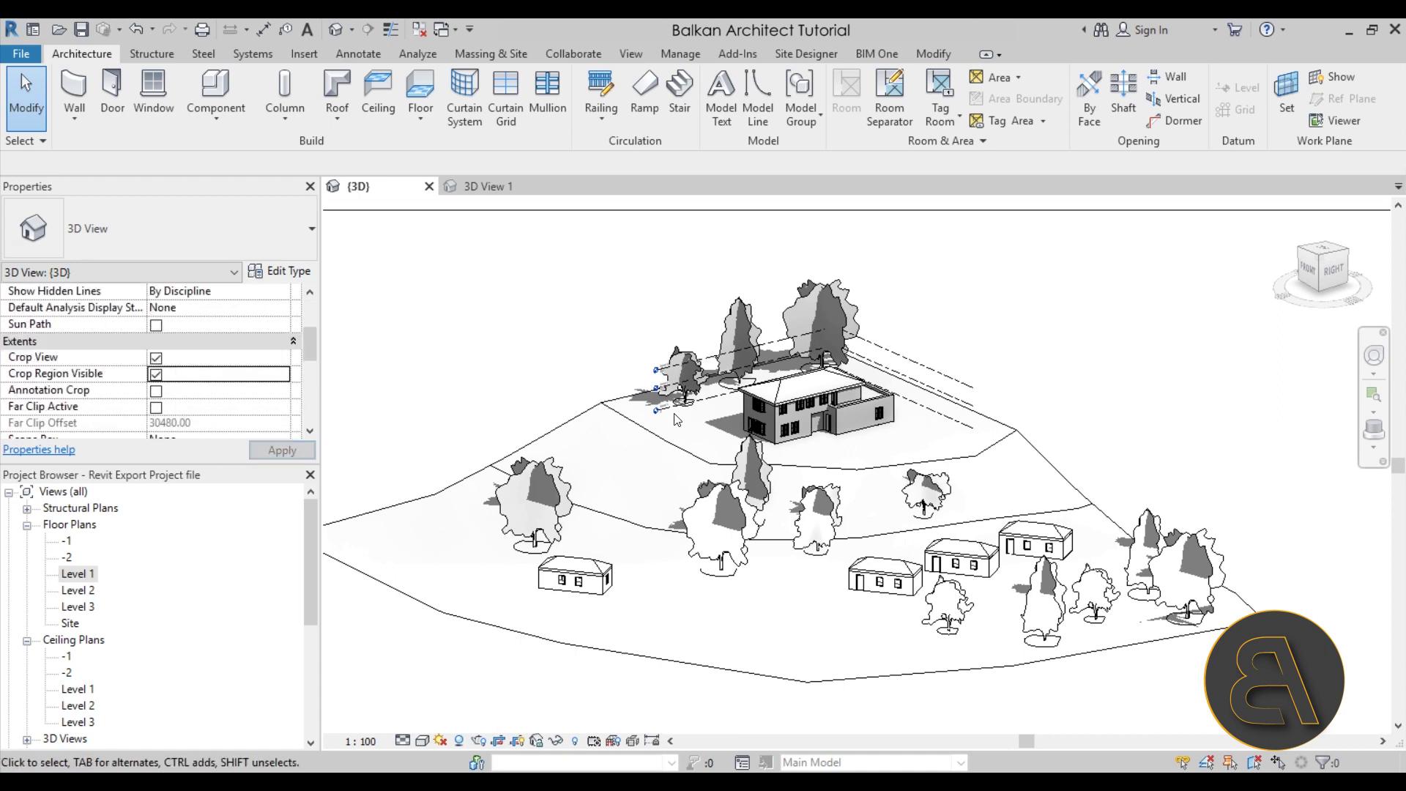
Shrink the {3D} view's crop region on all four sides to frame the house, trees and small buildings.
click(505, 440)
drag(505, 439, 616, 443)
drag(917, 442, 847, 443)
drag(732, 539, 735, 493)
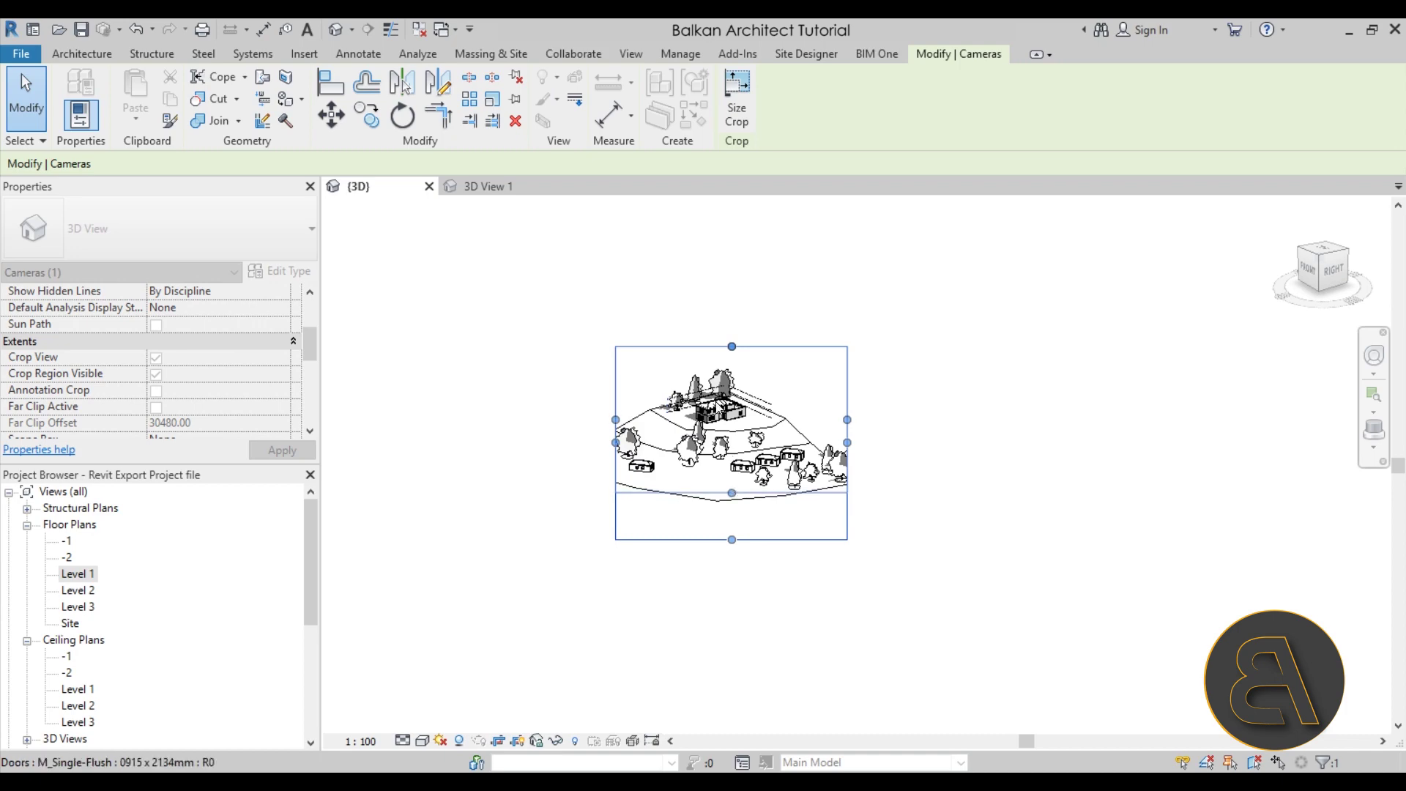
drag(731, 346, 731, 362)
scroll(758, 405, up, 5)
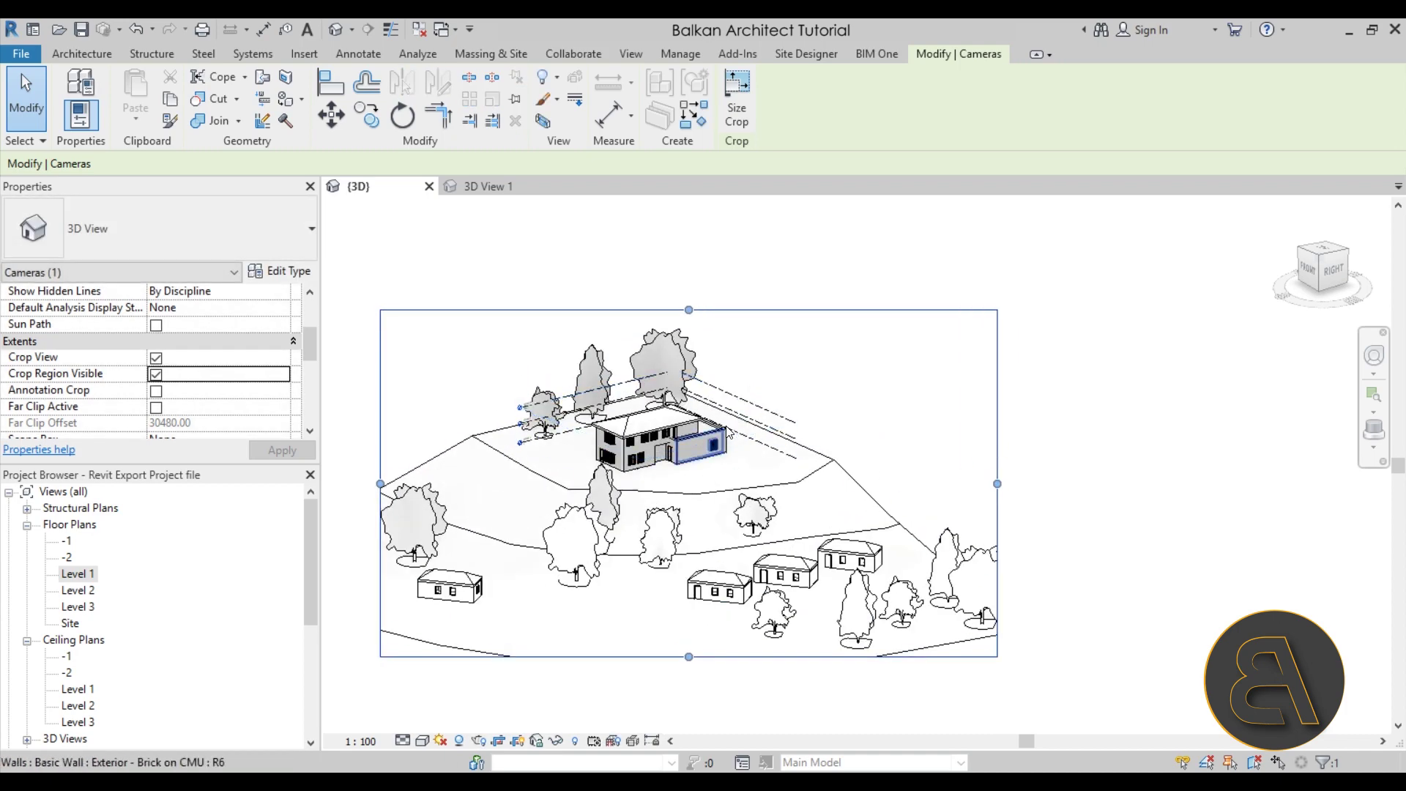
click(472, 329)
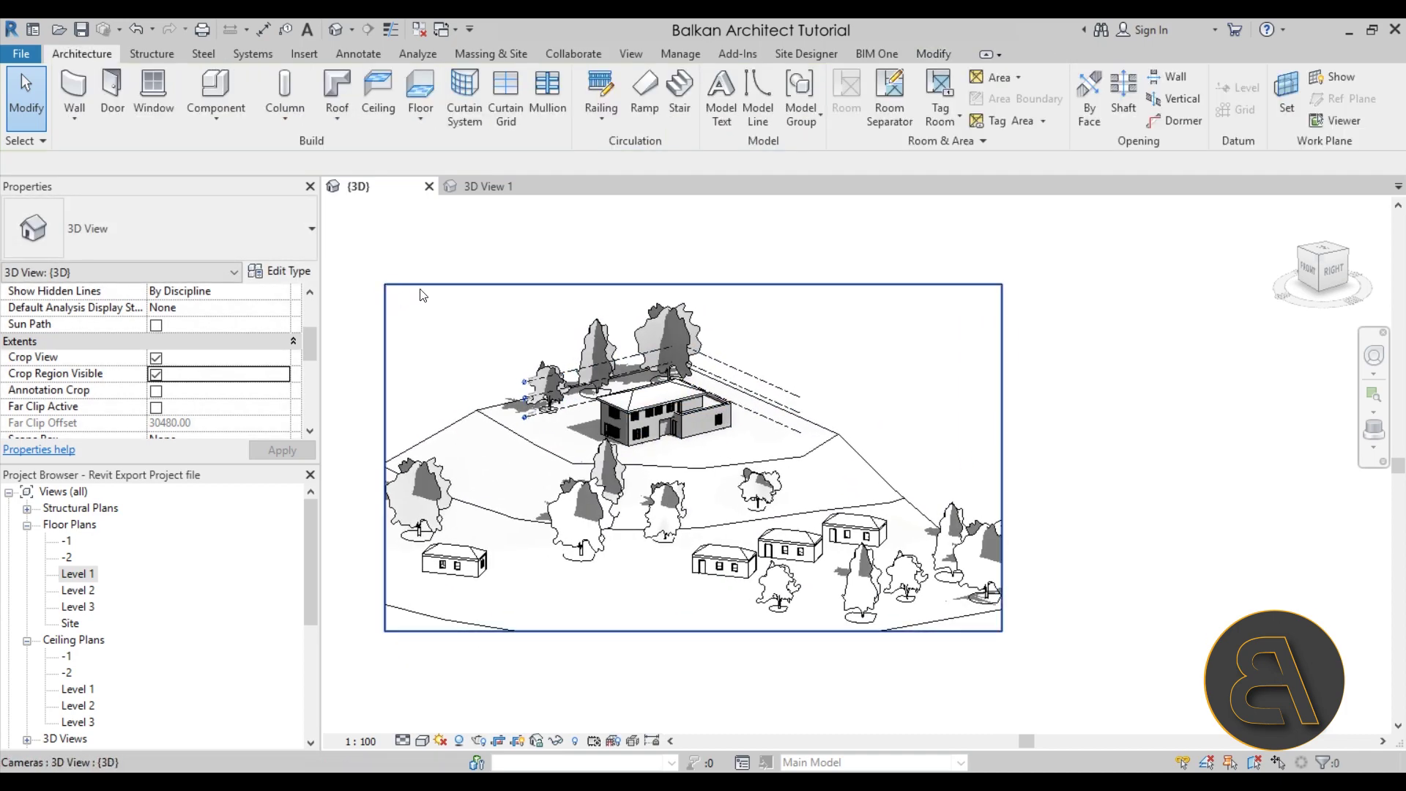
Check the crop region's size in the {3D} view and close the dialog without changes.
click(890, 286)
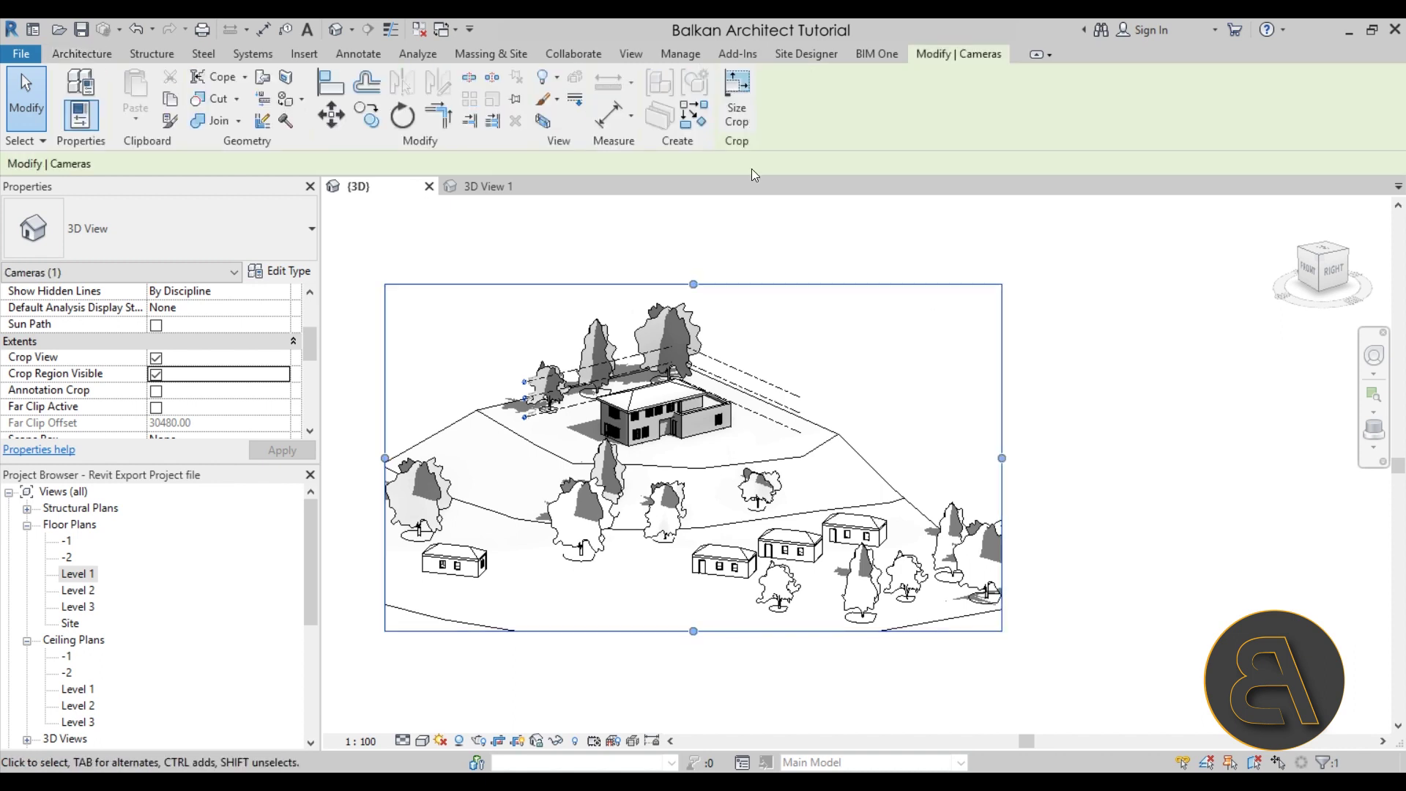
click(735, 117)
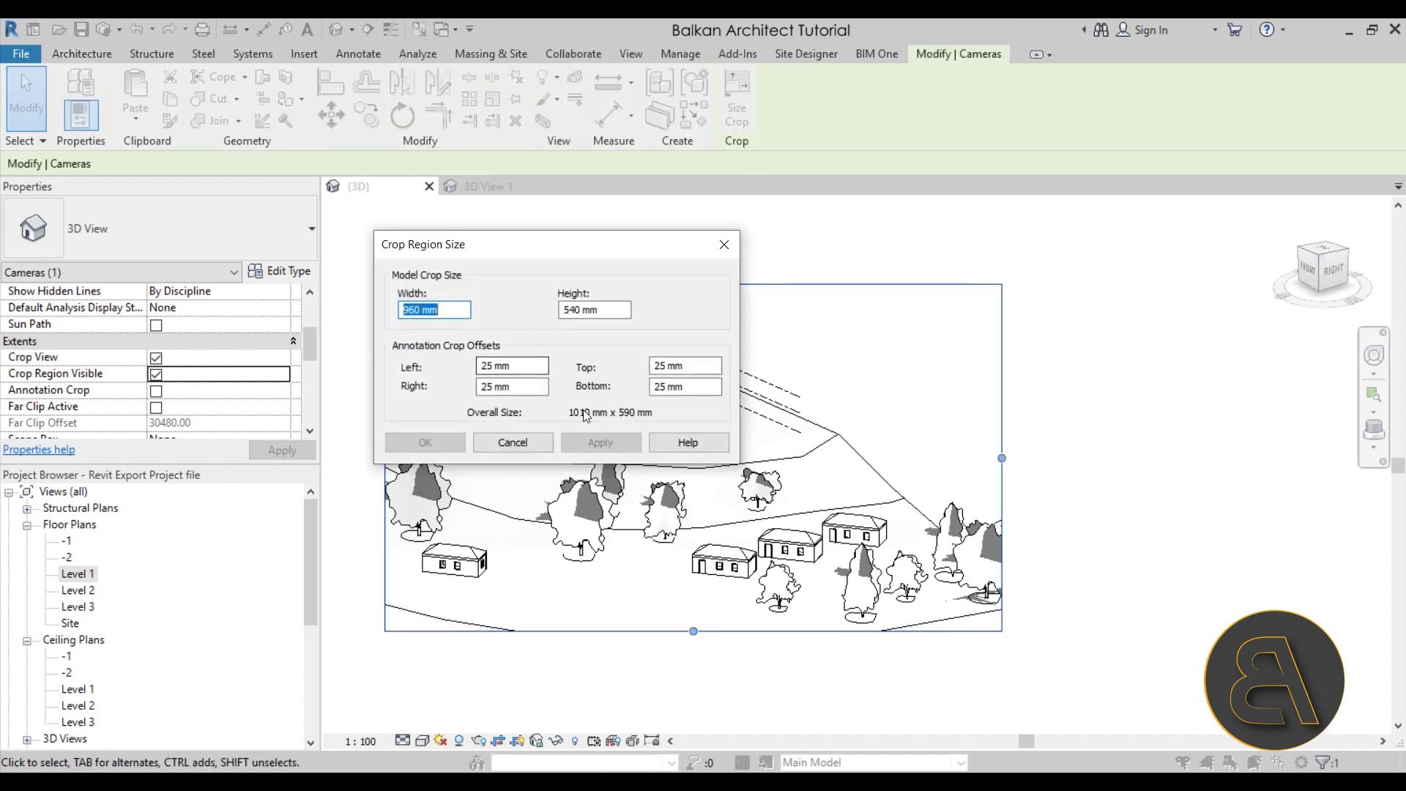
click(534, 444)
click(543, 706)
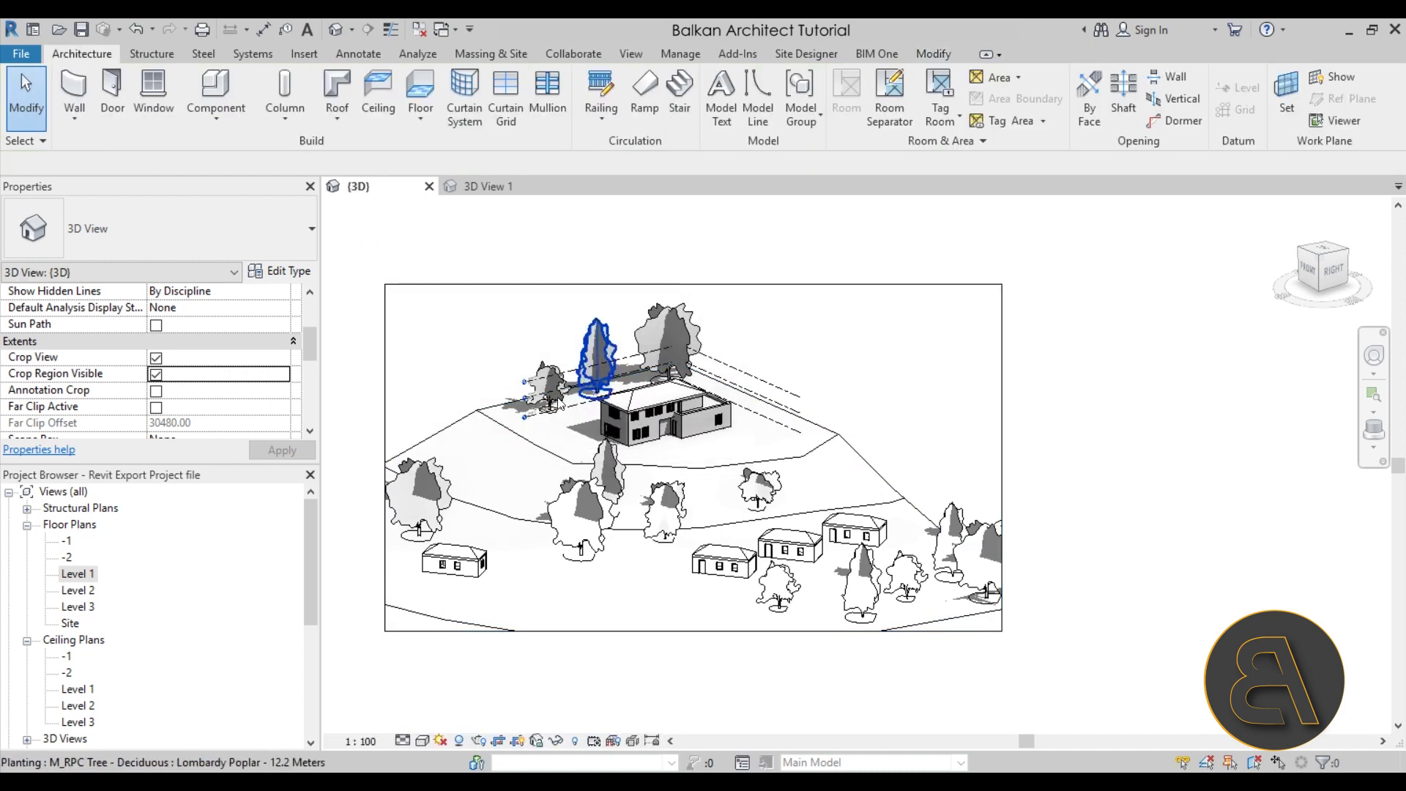
Set the {3D} view scale to 1:200 and check the crop region's size.
click(367, 741)
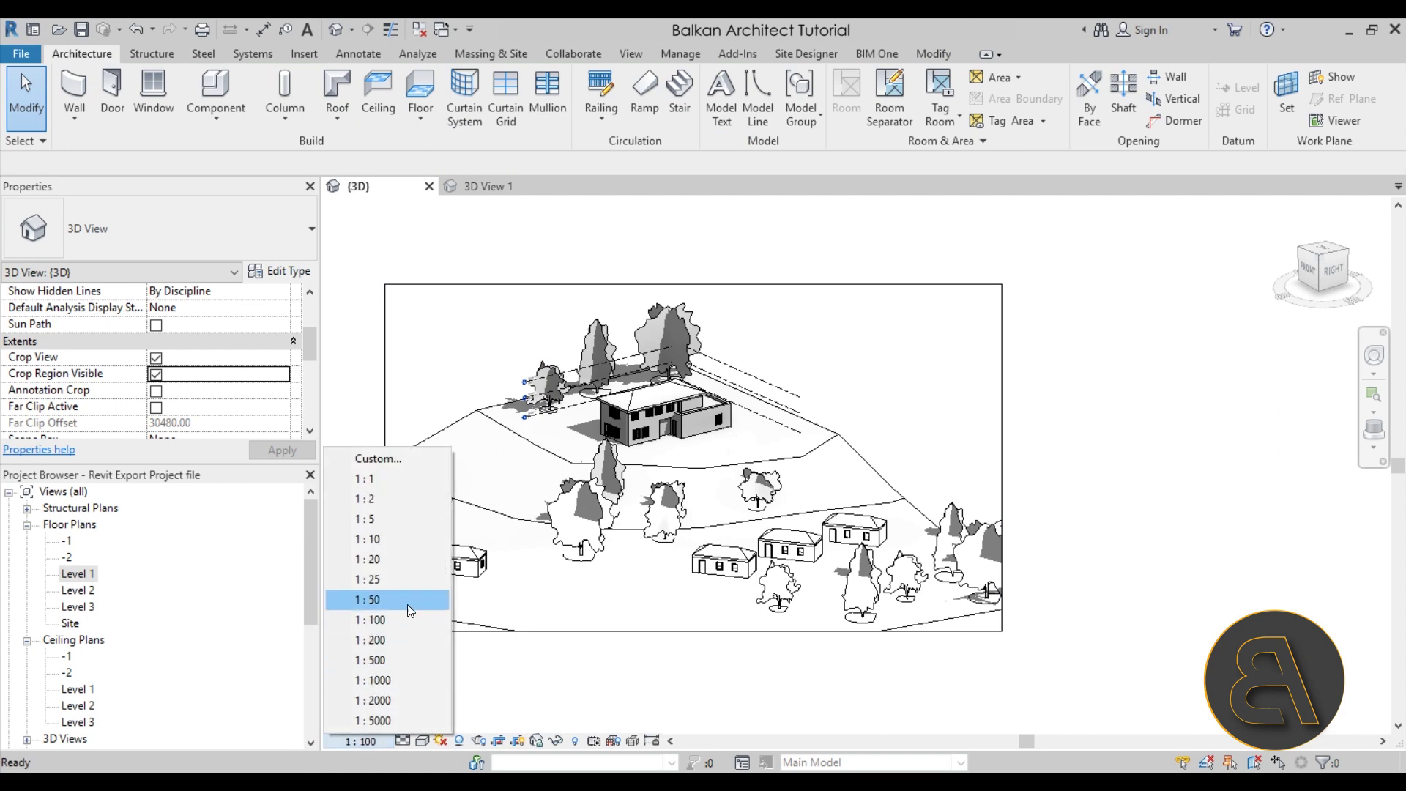
click(374, 640)
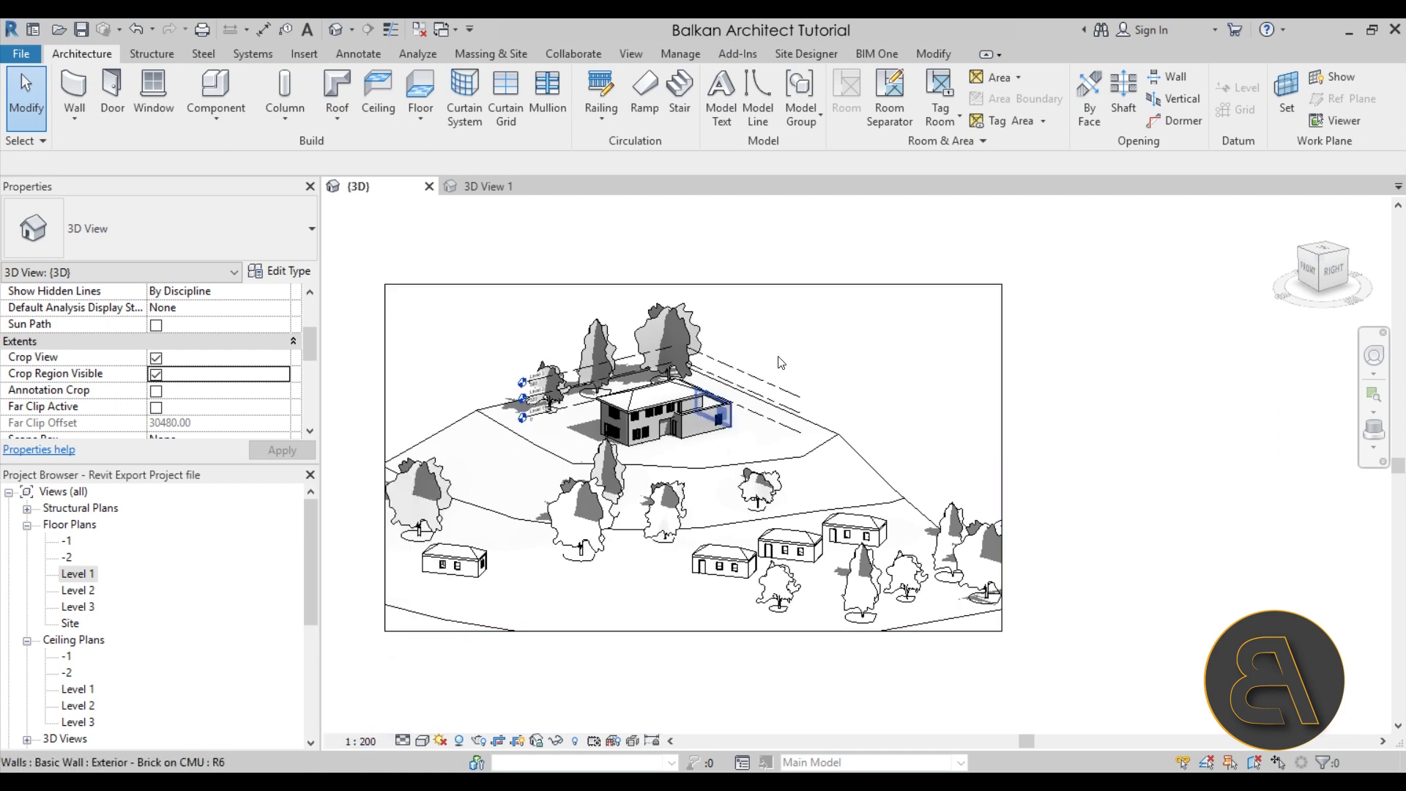
click(736, 285)
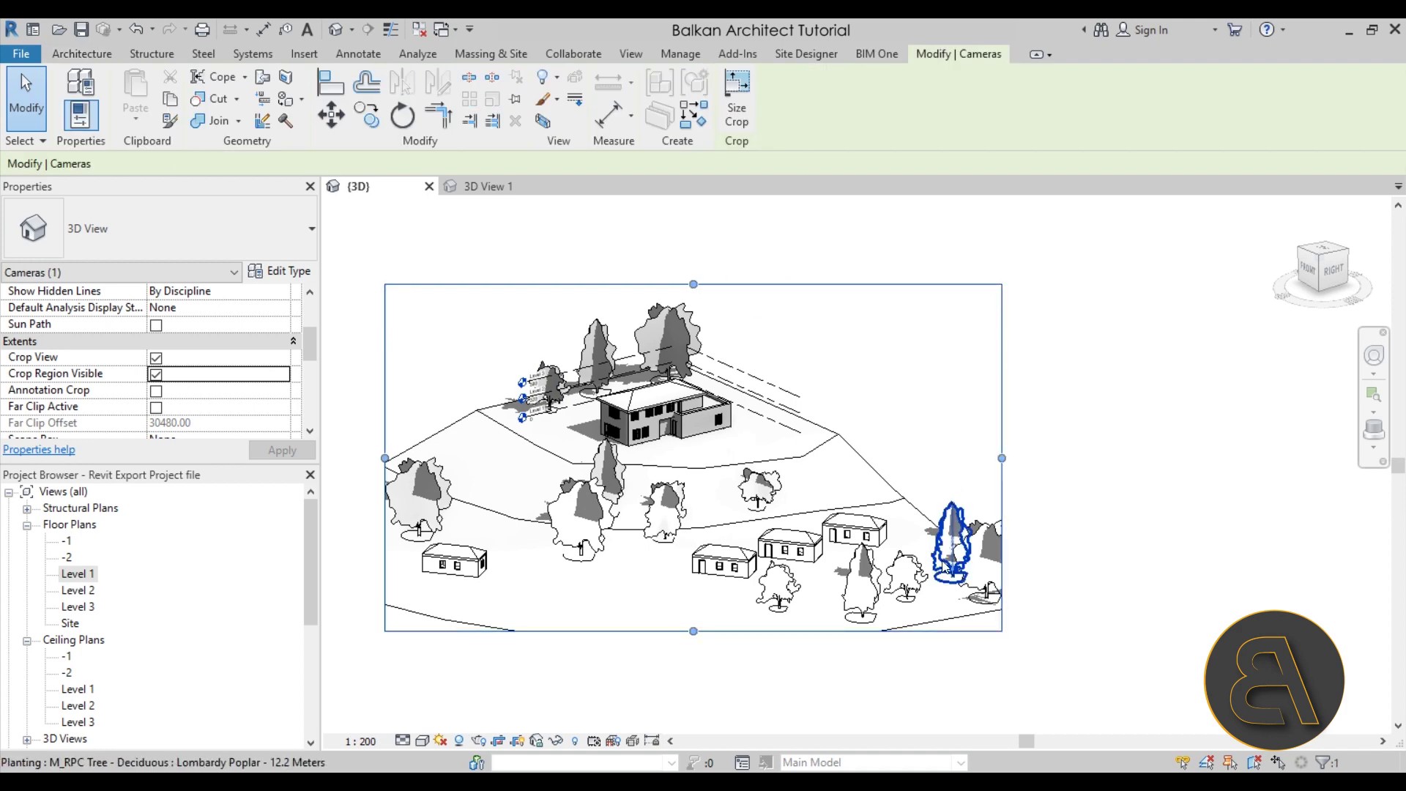
click(737, 117)
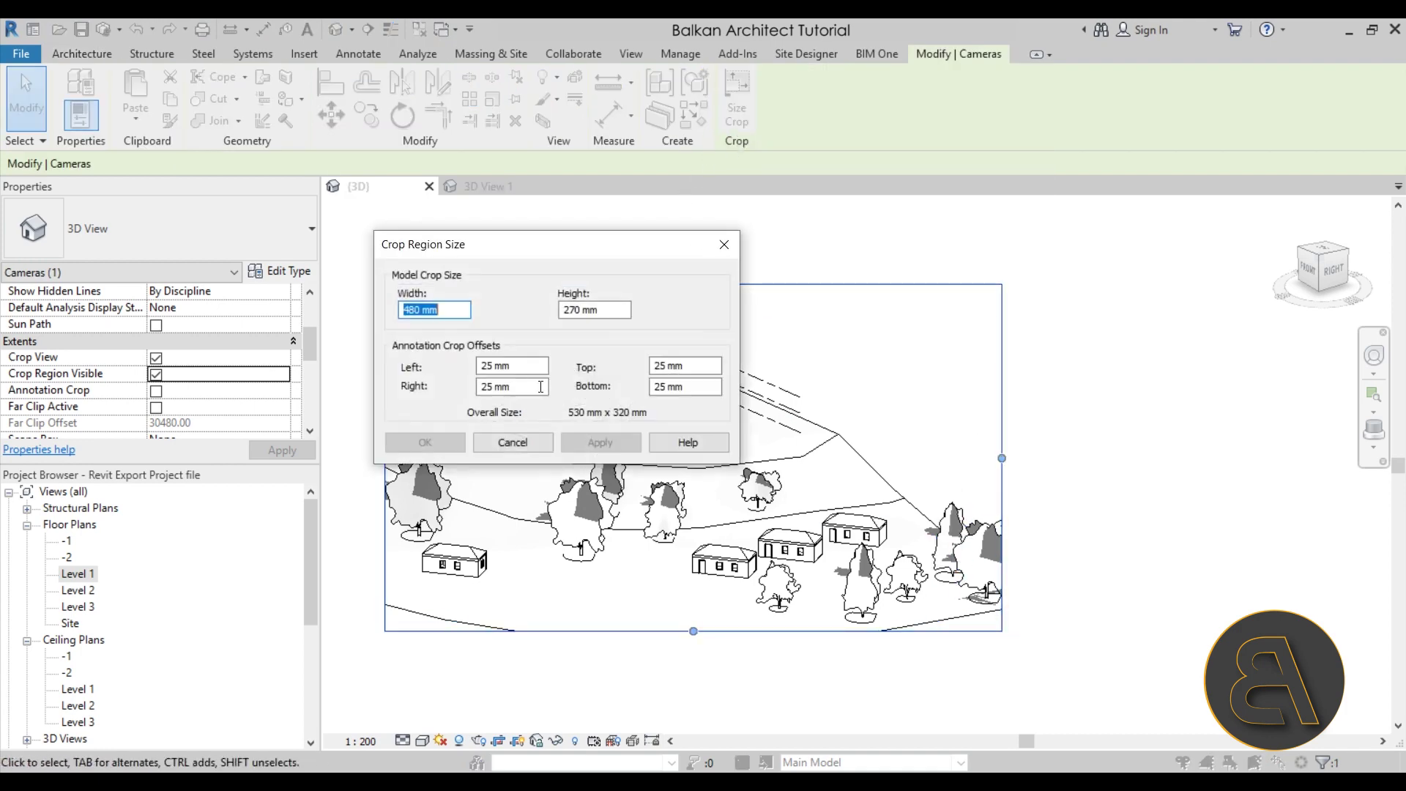
click(524, 441)
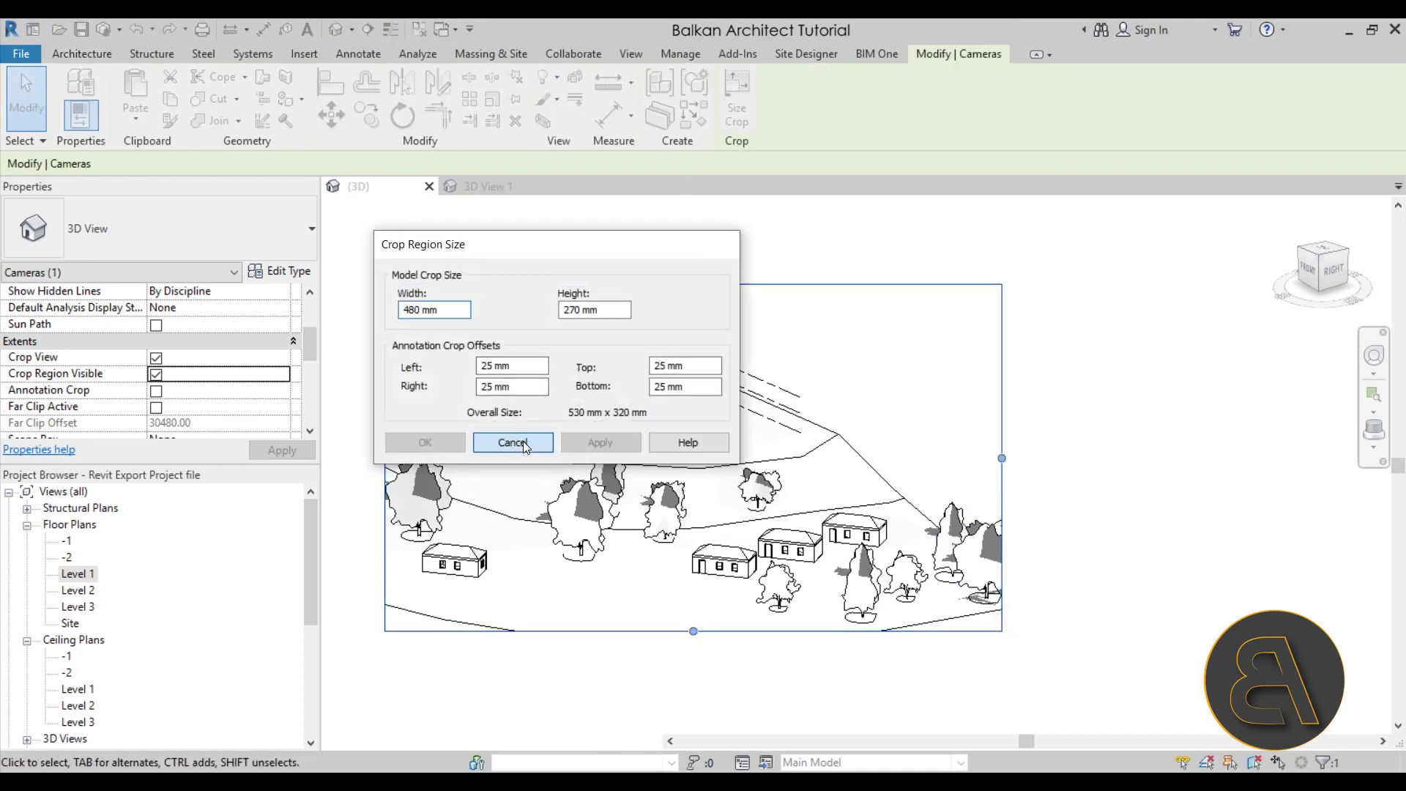
Set the {3D} view scale to 1:500 and check the crop region's size.
click(351, 741)
click(391, 660)
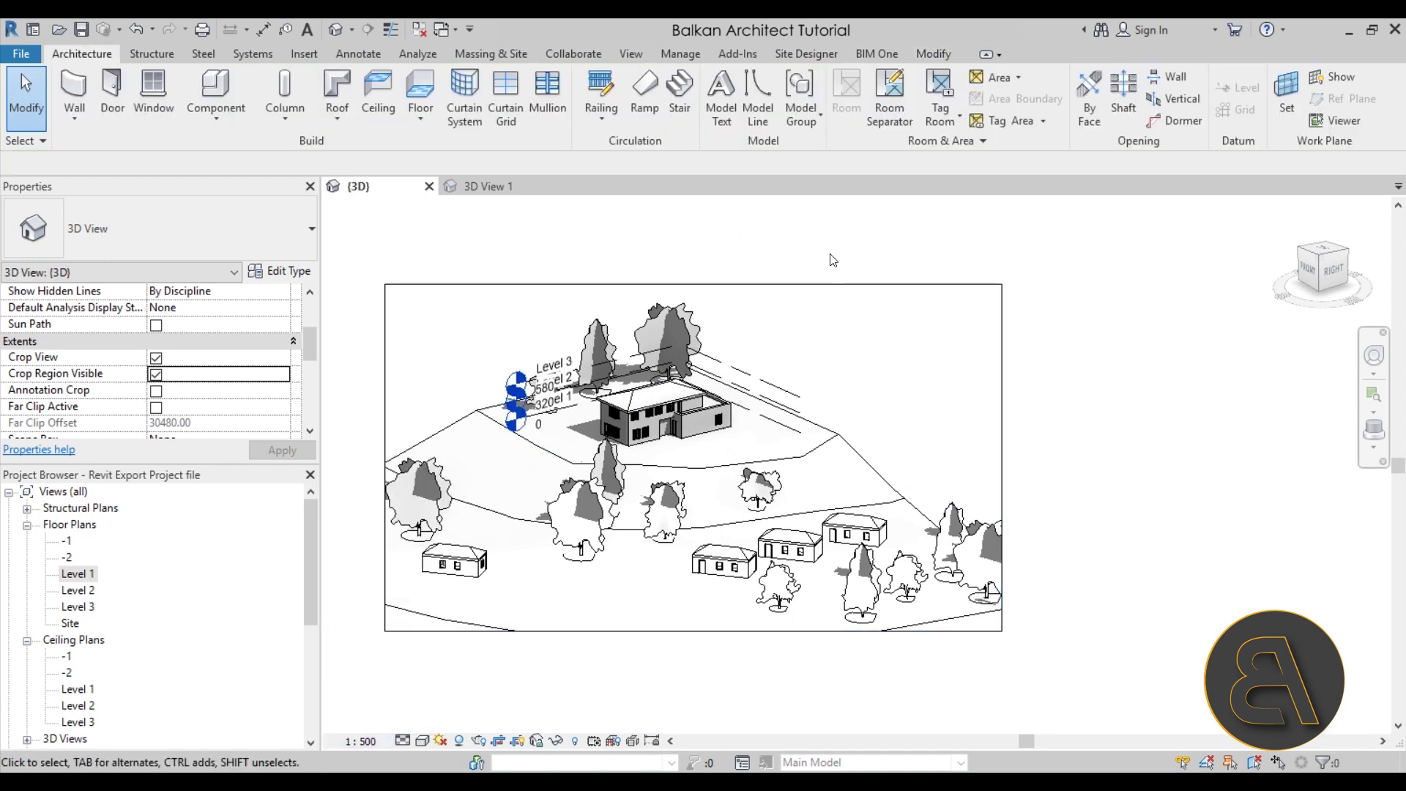
click(737, 110)
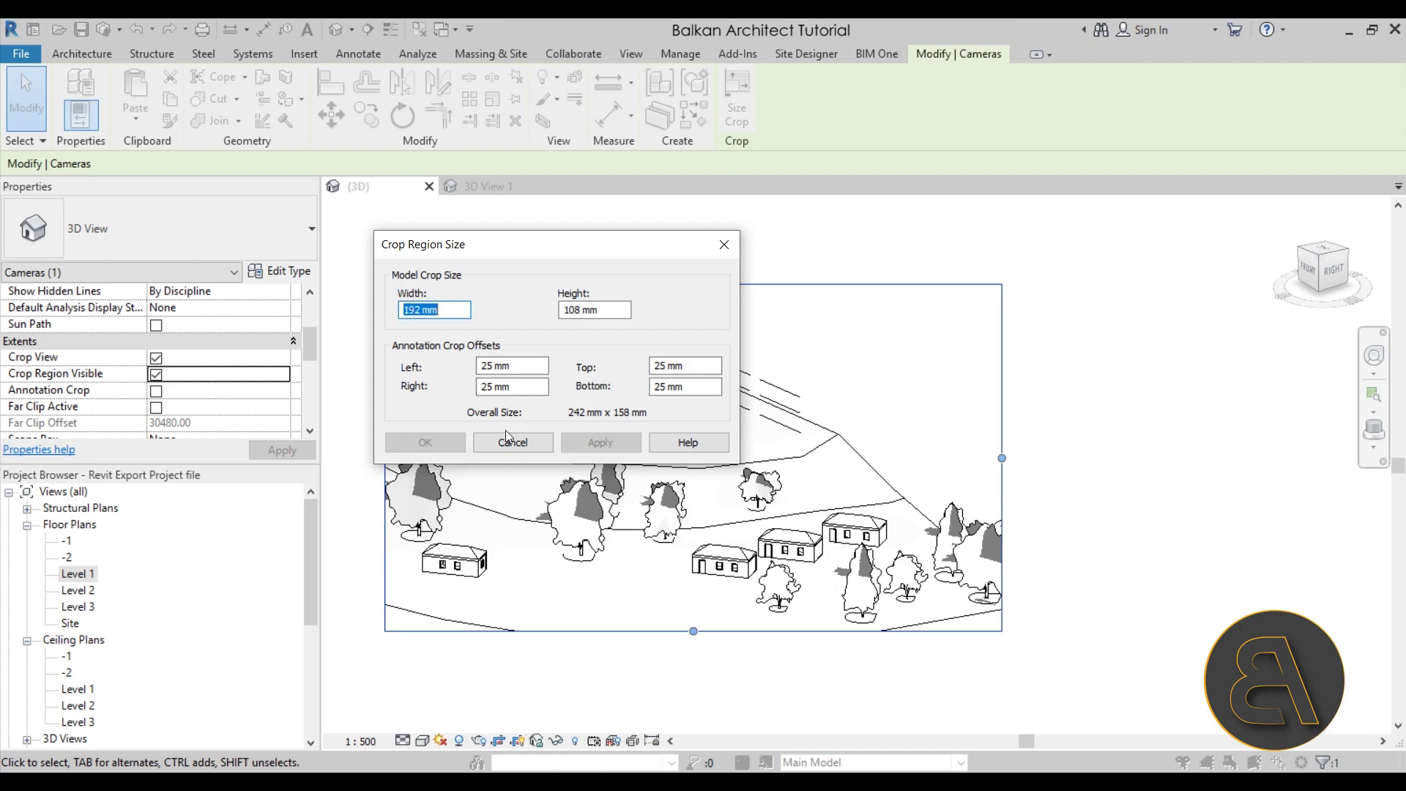
click(517, 448)
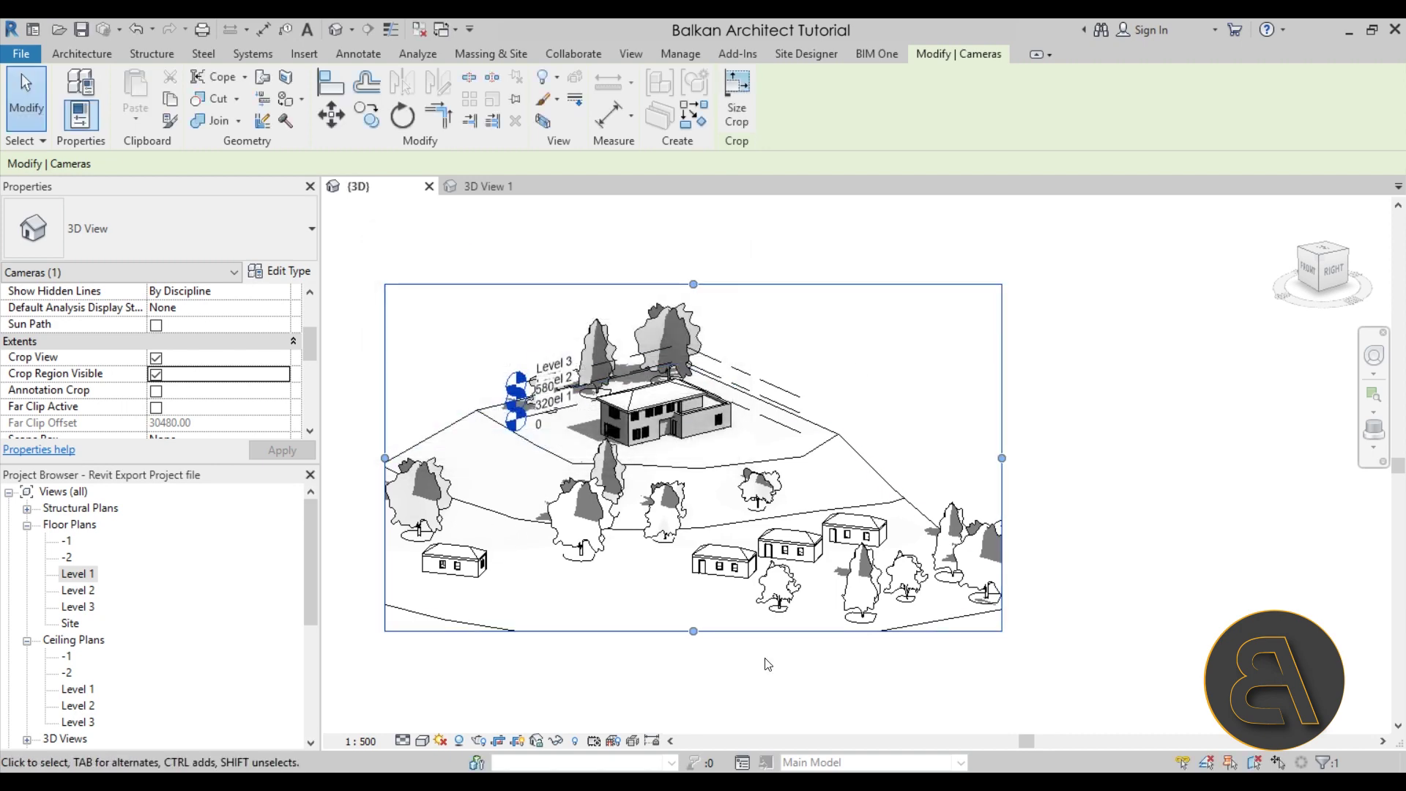
click(619, 695)
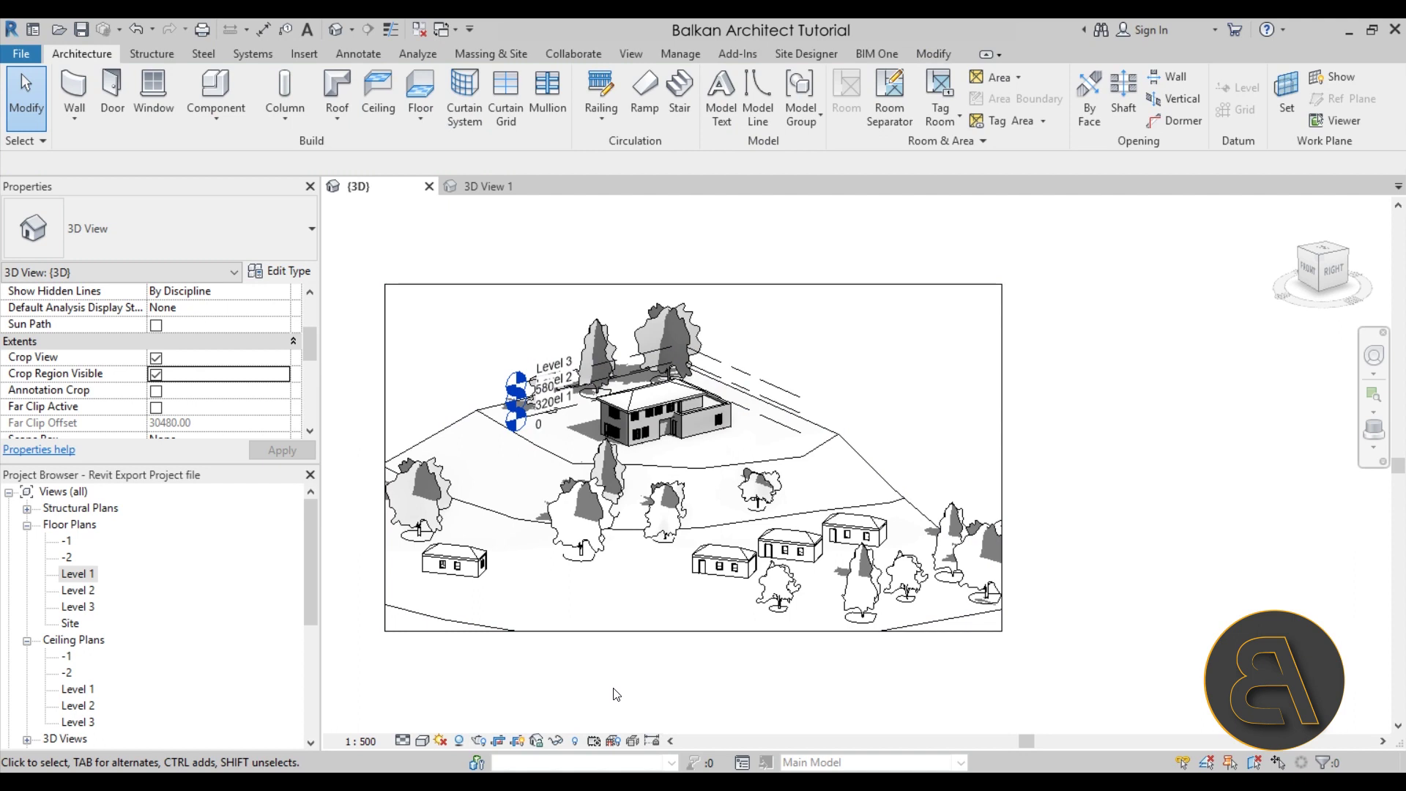
middle_drag(590, 503, 610, 514)
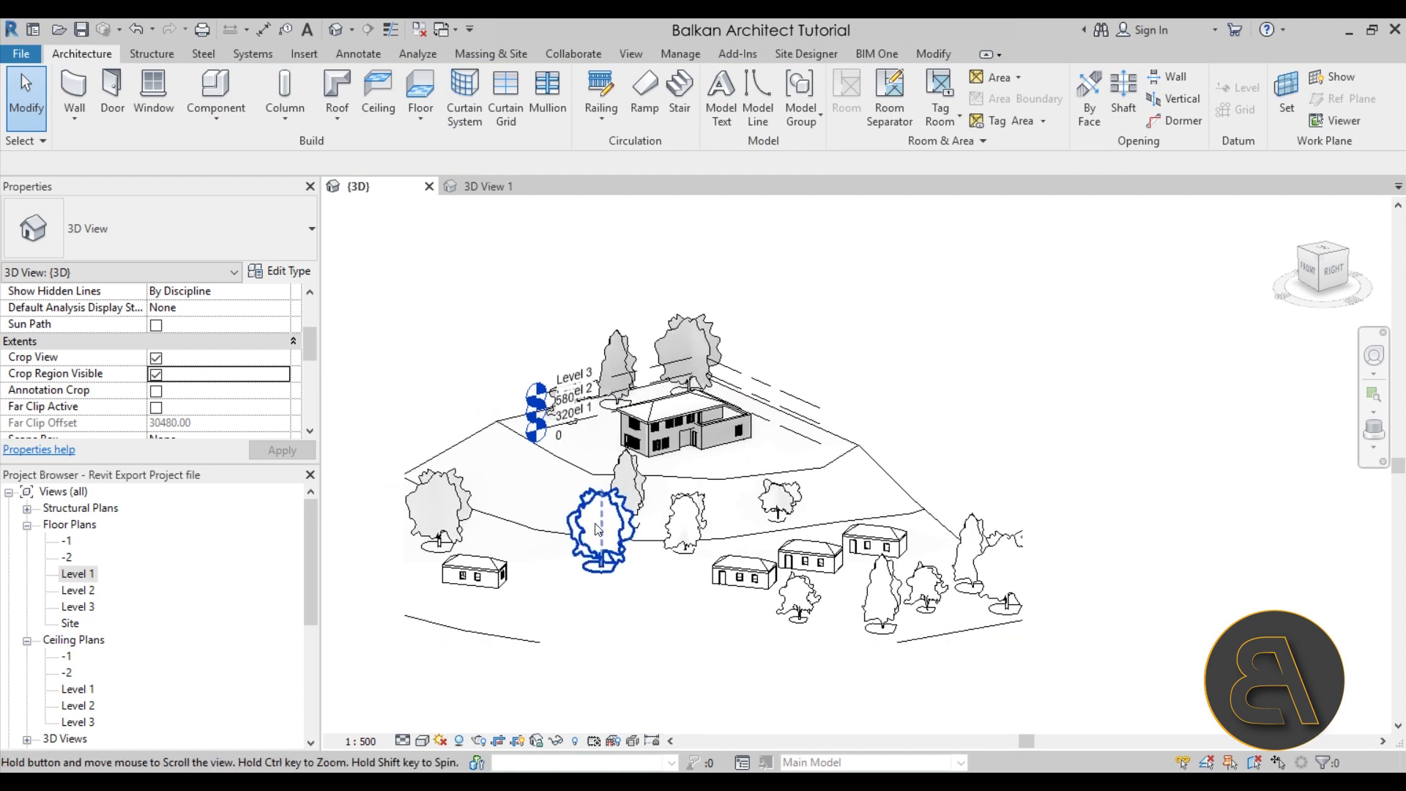
Switch to 3D View 1, orbit the camera to a higher viewpoint and lower the crop region's upper edge.
click(487, 186)
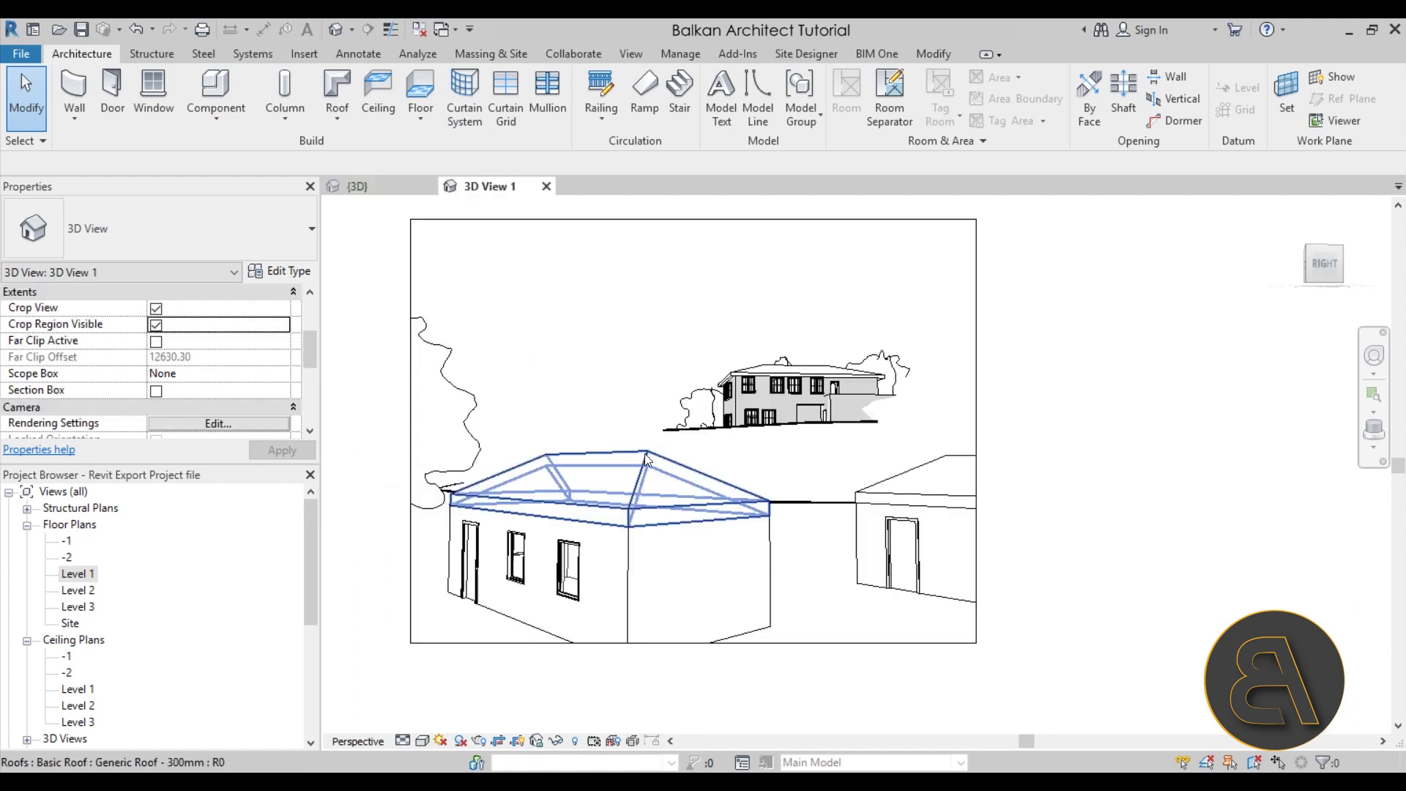
click(727, 393)
shift+middle_drag(604, 443, 601, 450)
click(657, 282)
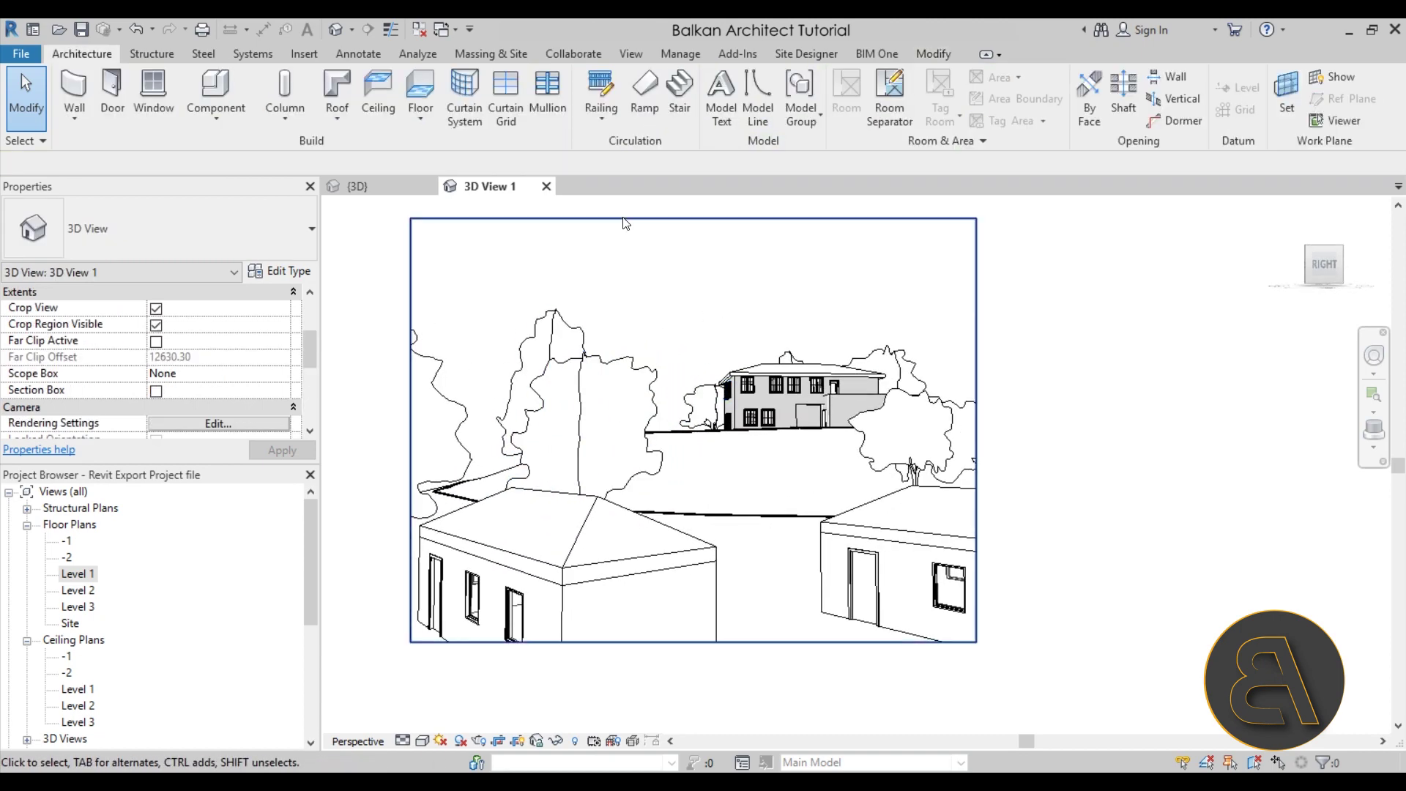
click(620, 218)
drag(693, 218, 693, 260)
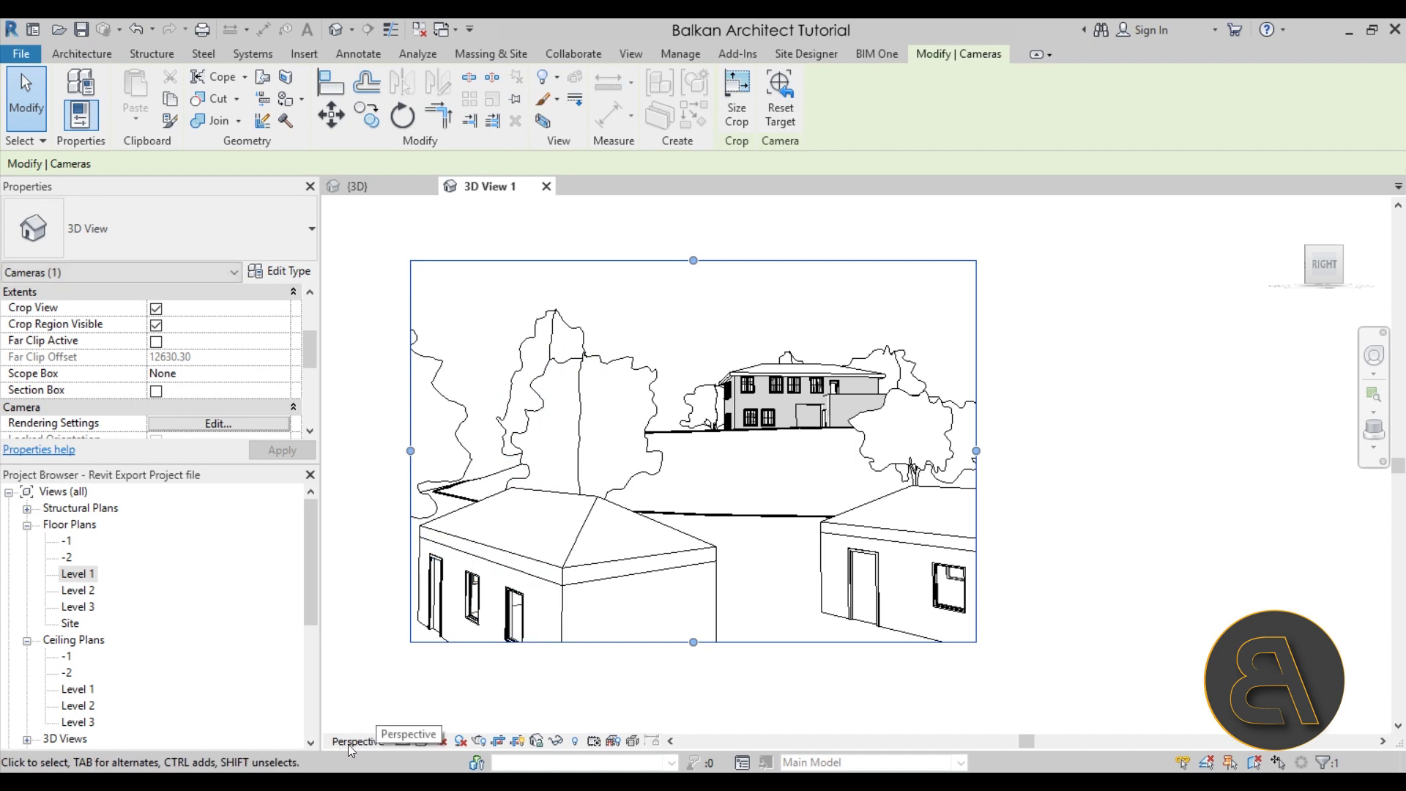
Set the crop region width of 3D View 1 to 200 mm using Scale (locked proportions).
click(737, 99)
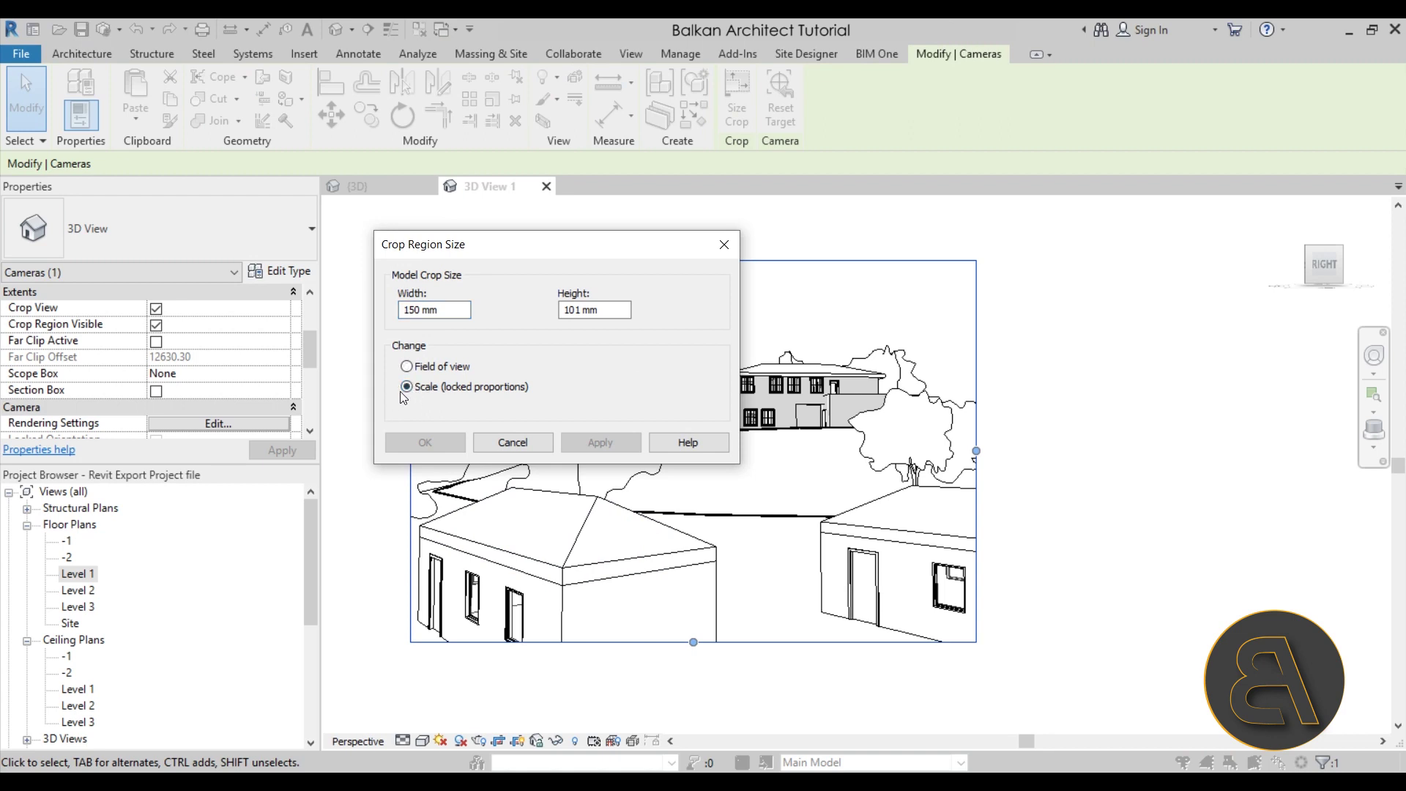
click(422, 309)
key(BackSpace)
key(BackSpace)
key(Delete)
text(2000)
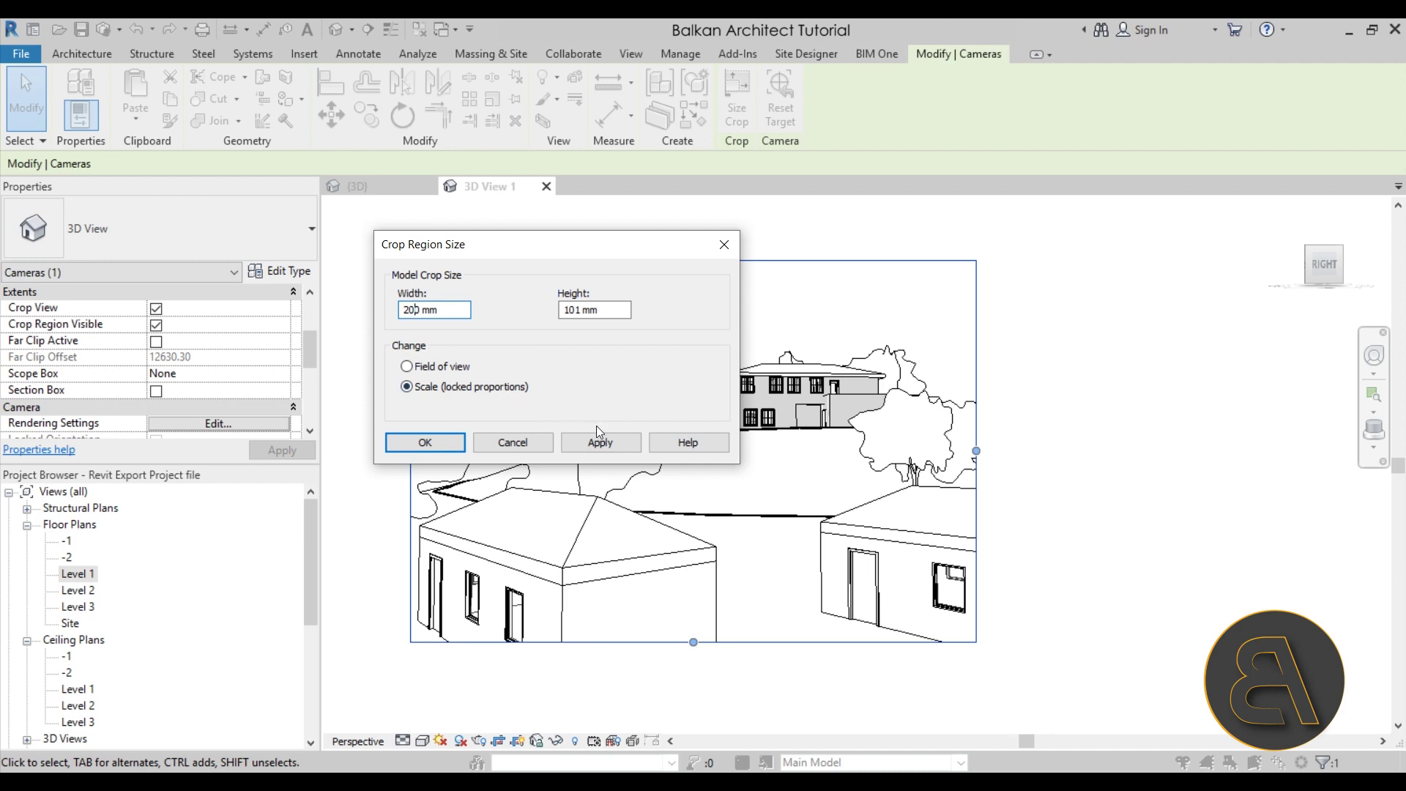
click(597, 442)
click(425, 442)
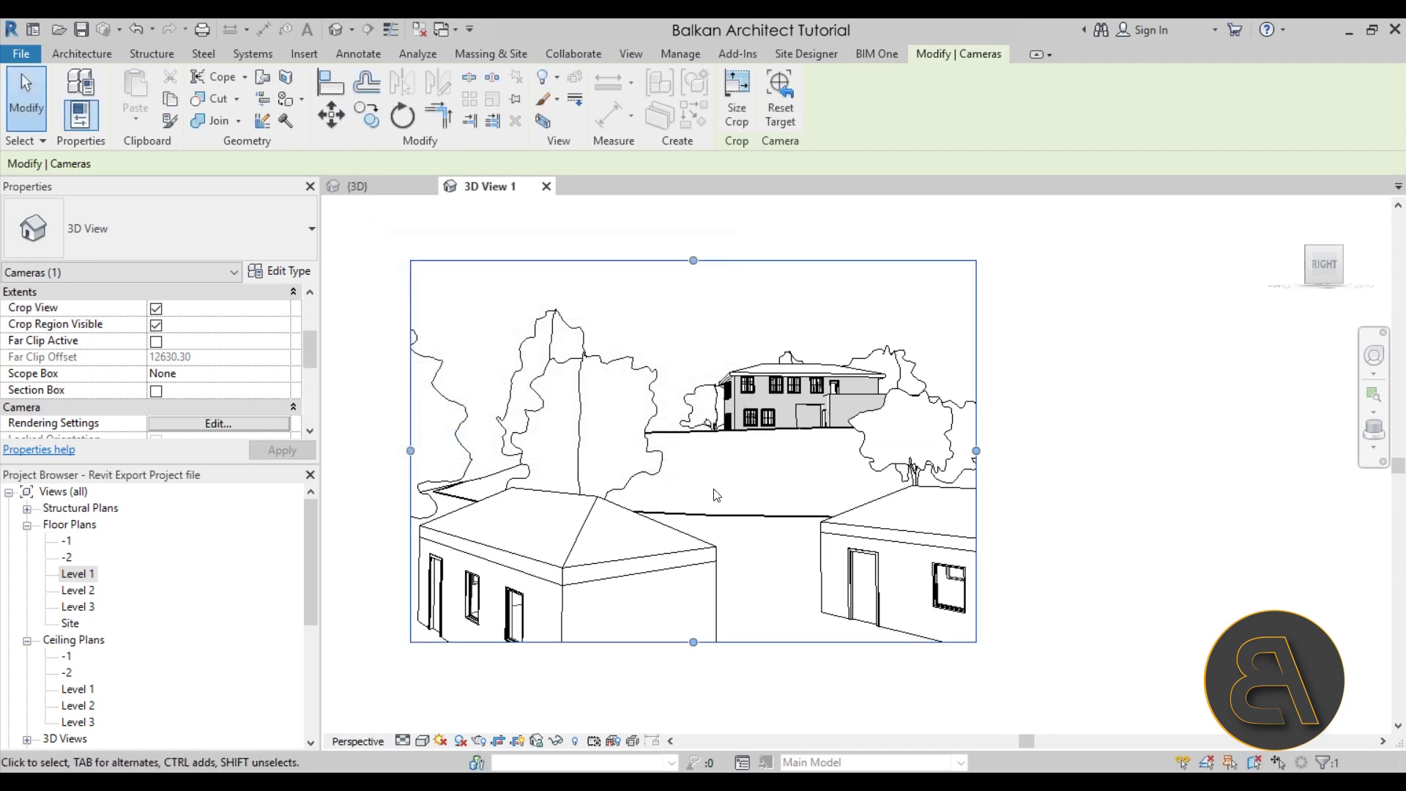
click(663, 351)
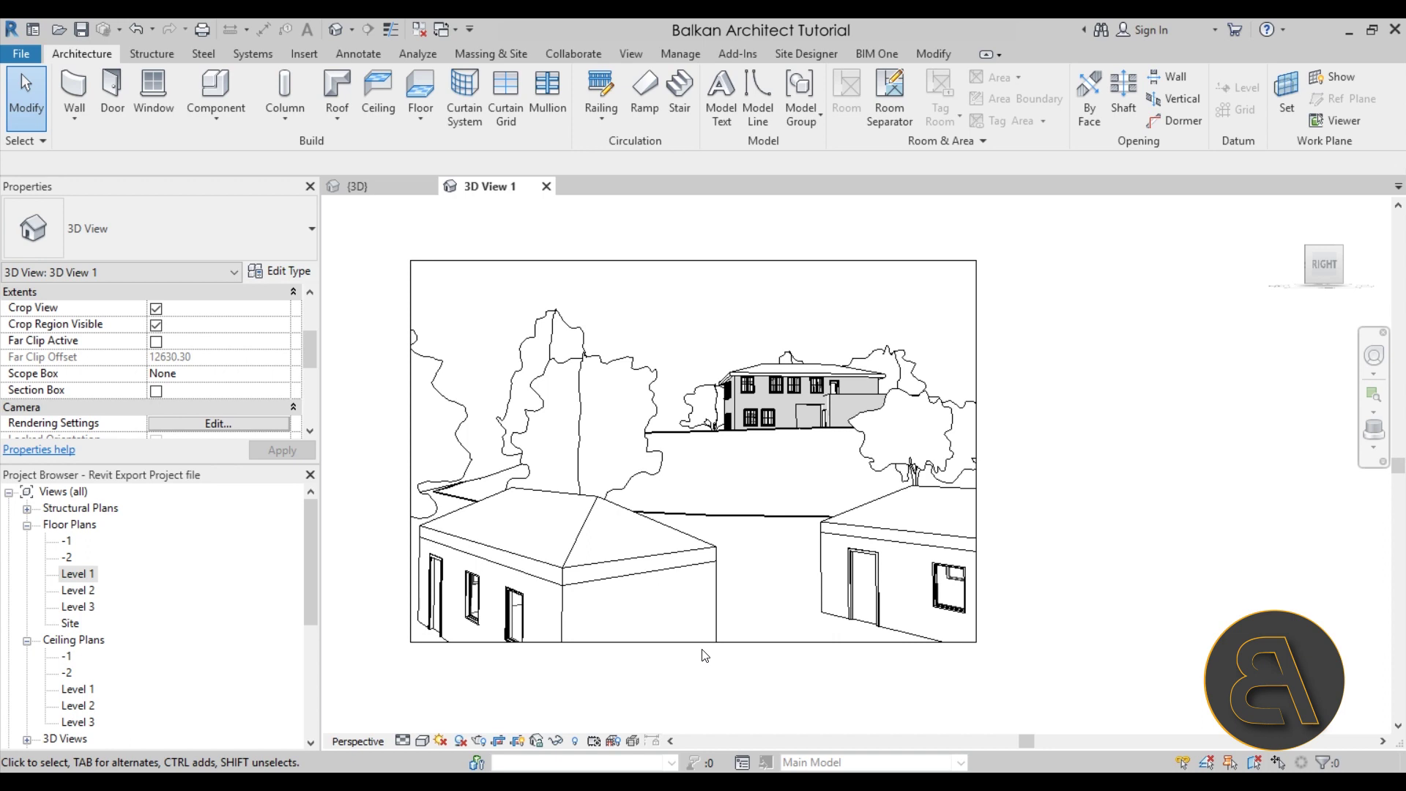
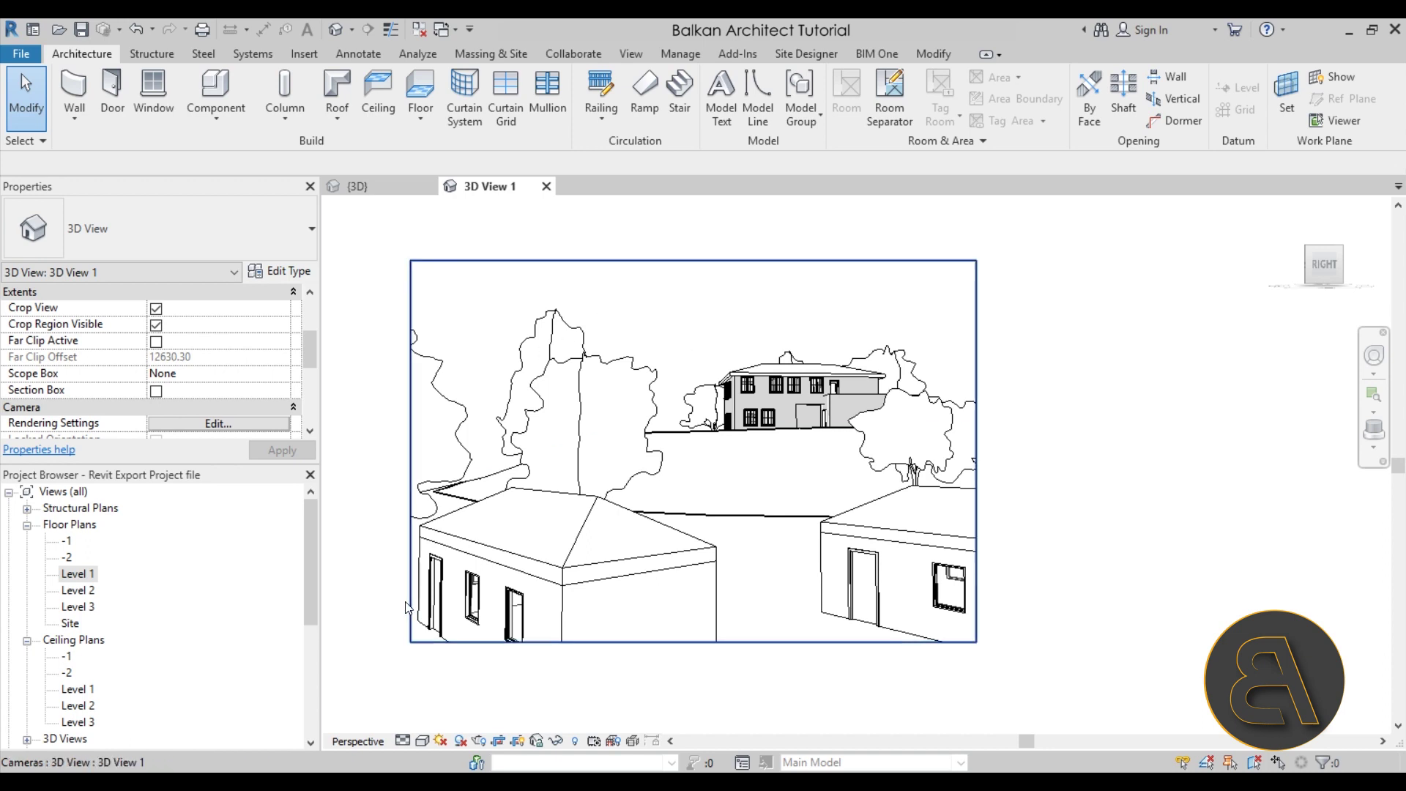
Return to the {3D} view and look over the cropped site model and level markers.
click(376, 183)
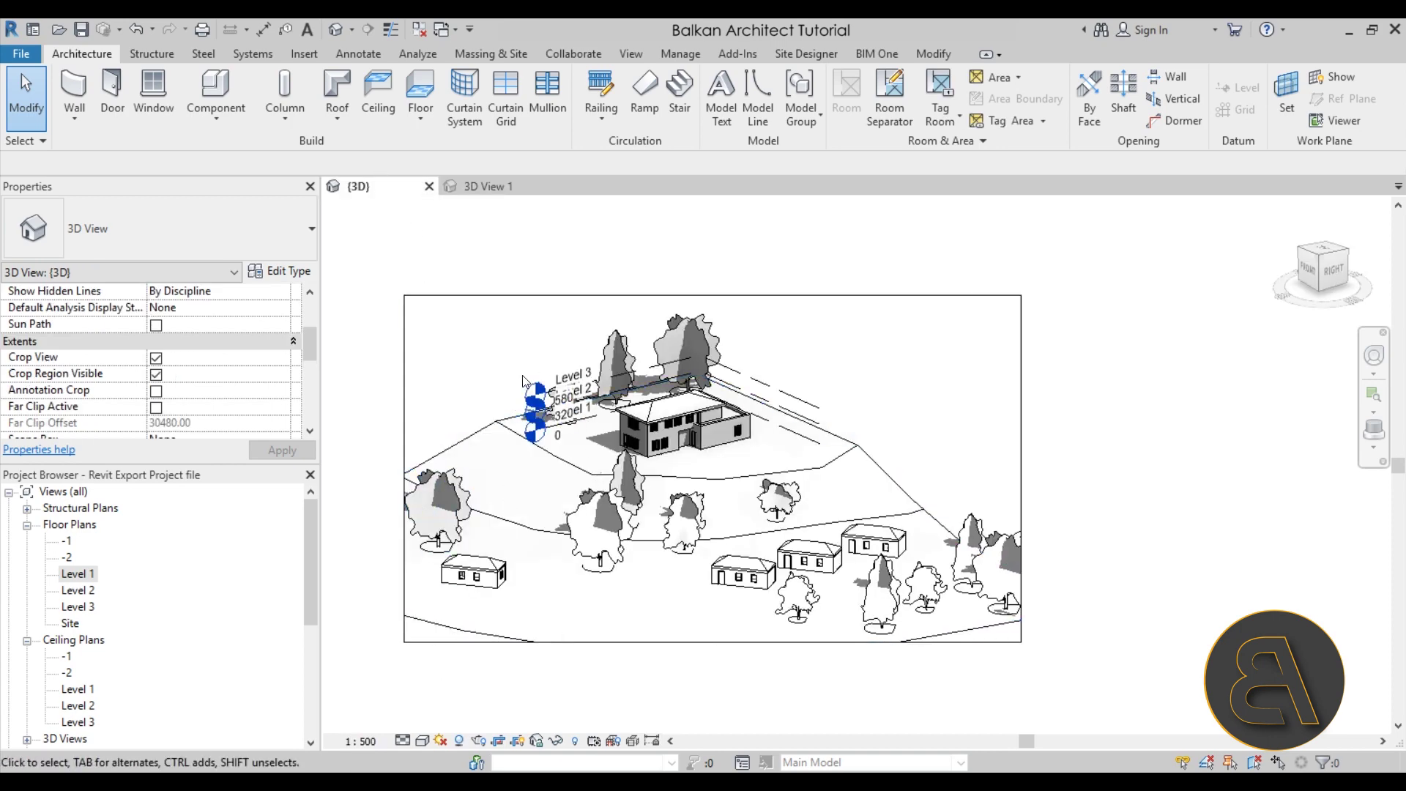
scroll(560, 399, up, 2)
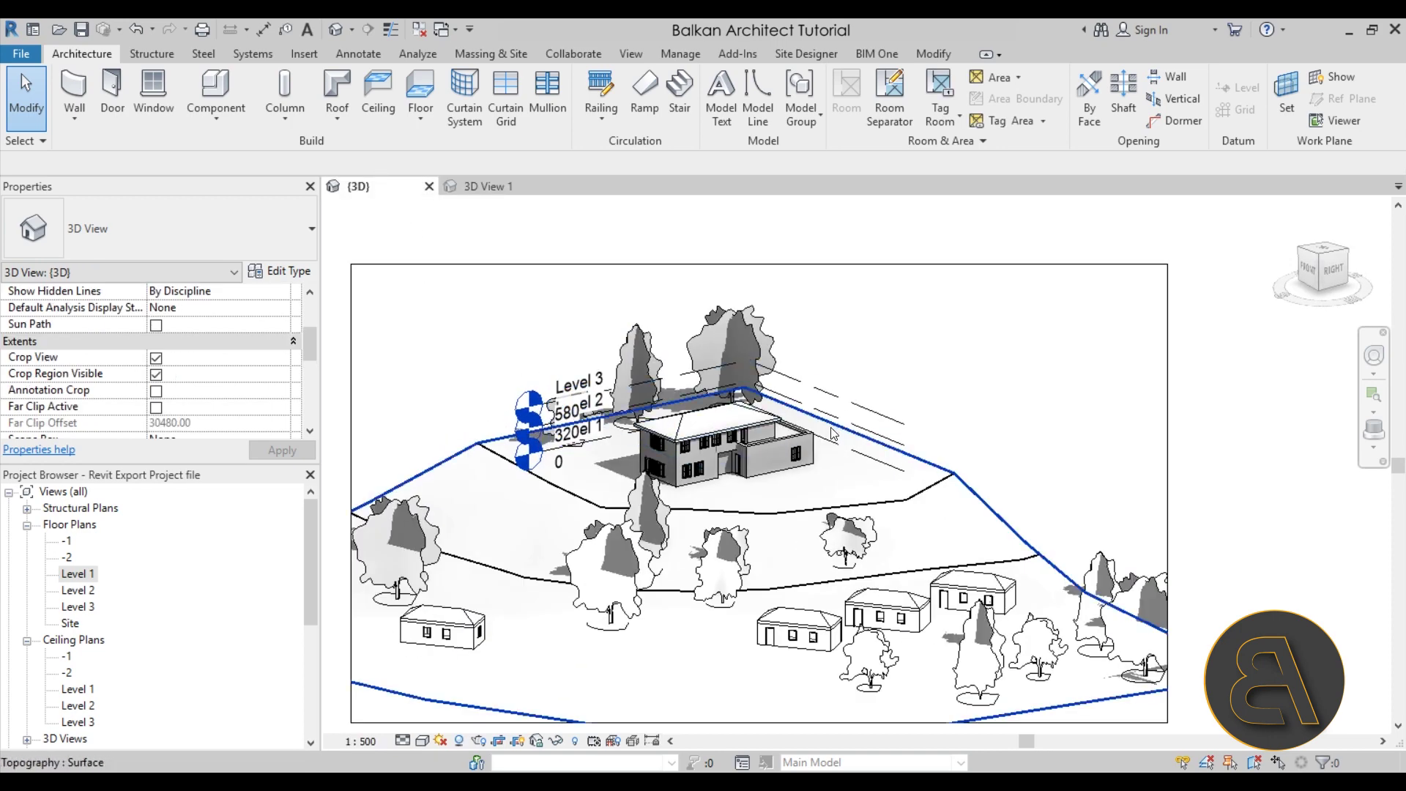
scroll(586, 425, down, 1)
scroll(567, 457, up, 1)
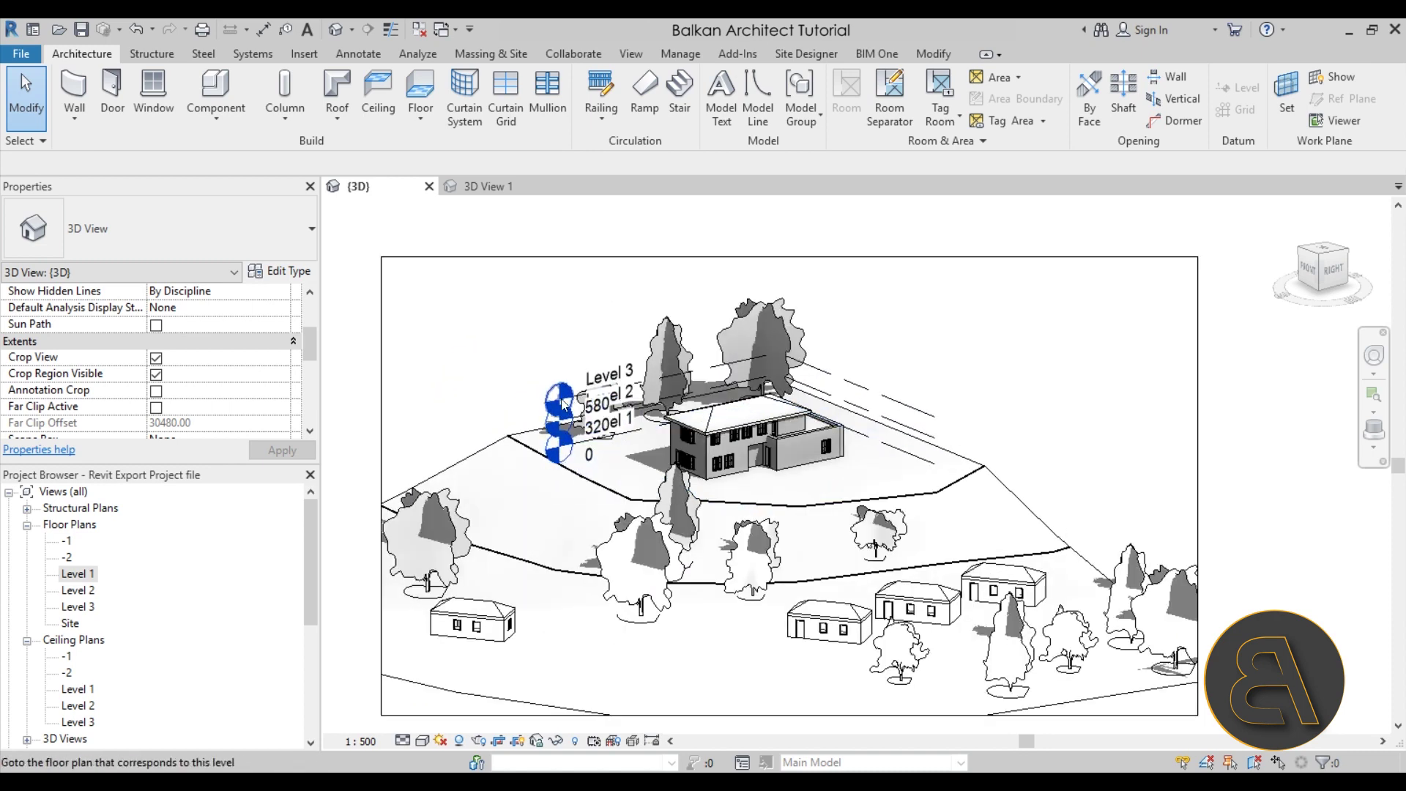
Hide all annotation categories in the {3D} view through its visibility/graphics overrides.
scroll(219, 359, up, 4)
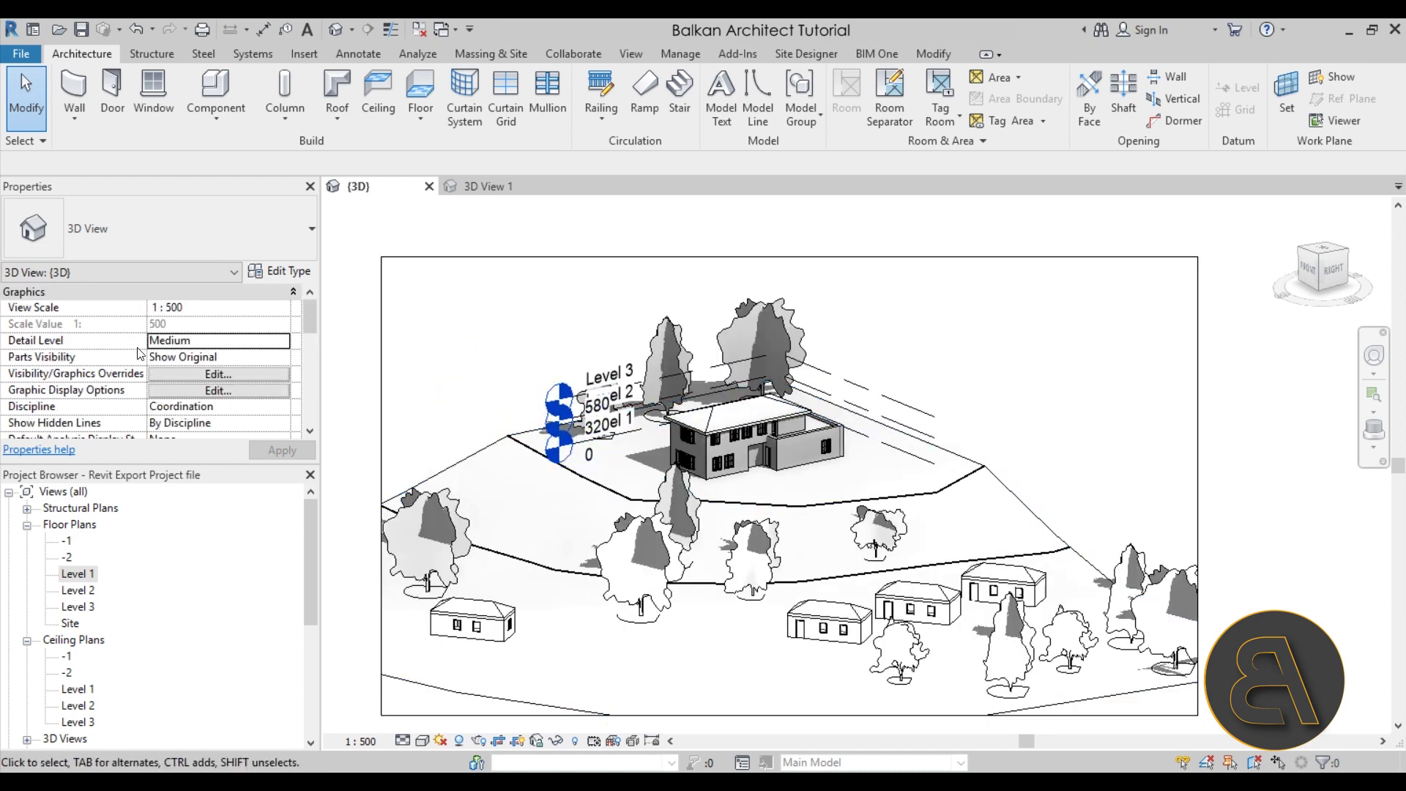
click(196, 375)
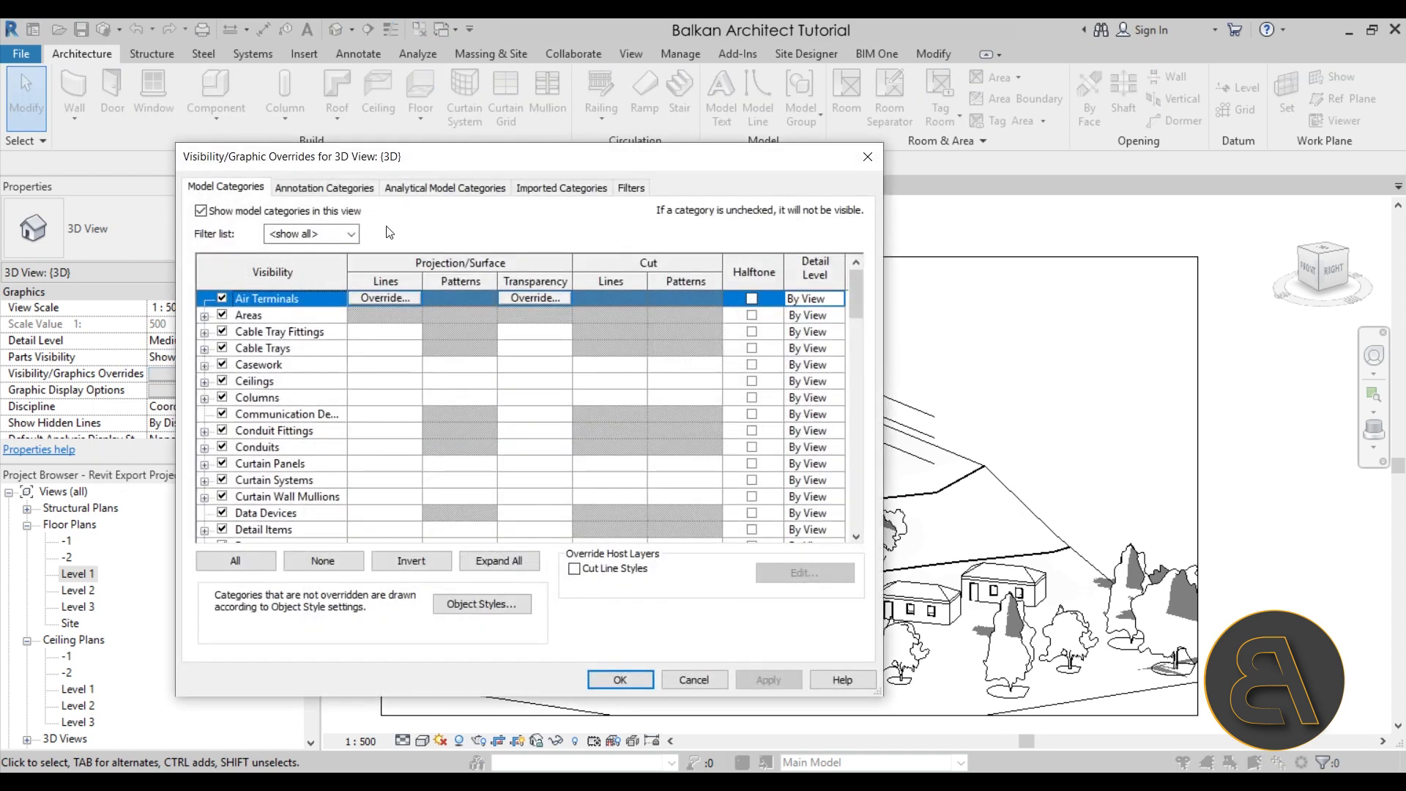
click(341, 187)
click(201, 211)
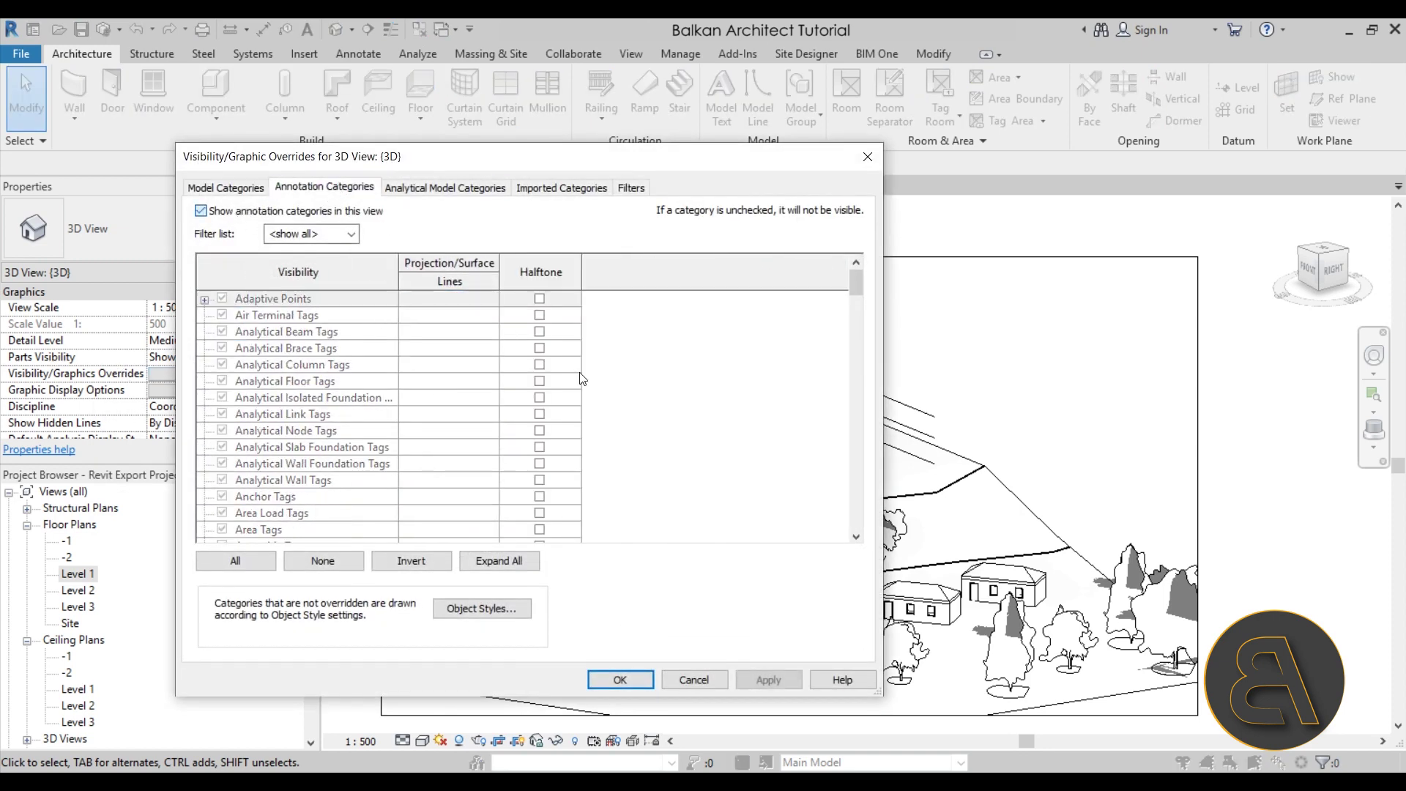
click(768, 679)
click(624, 685)
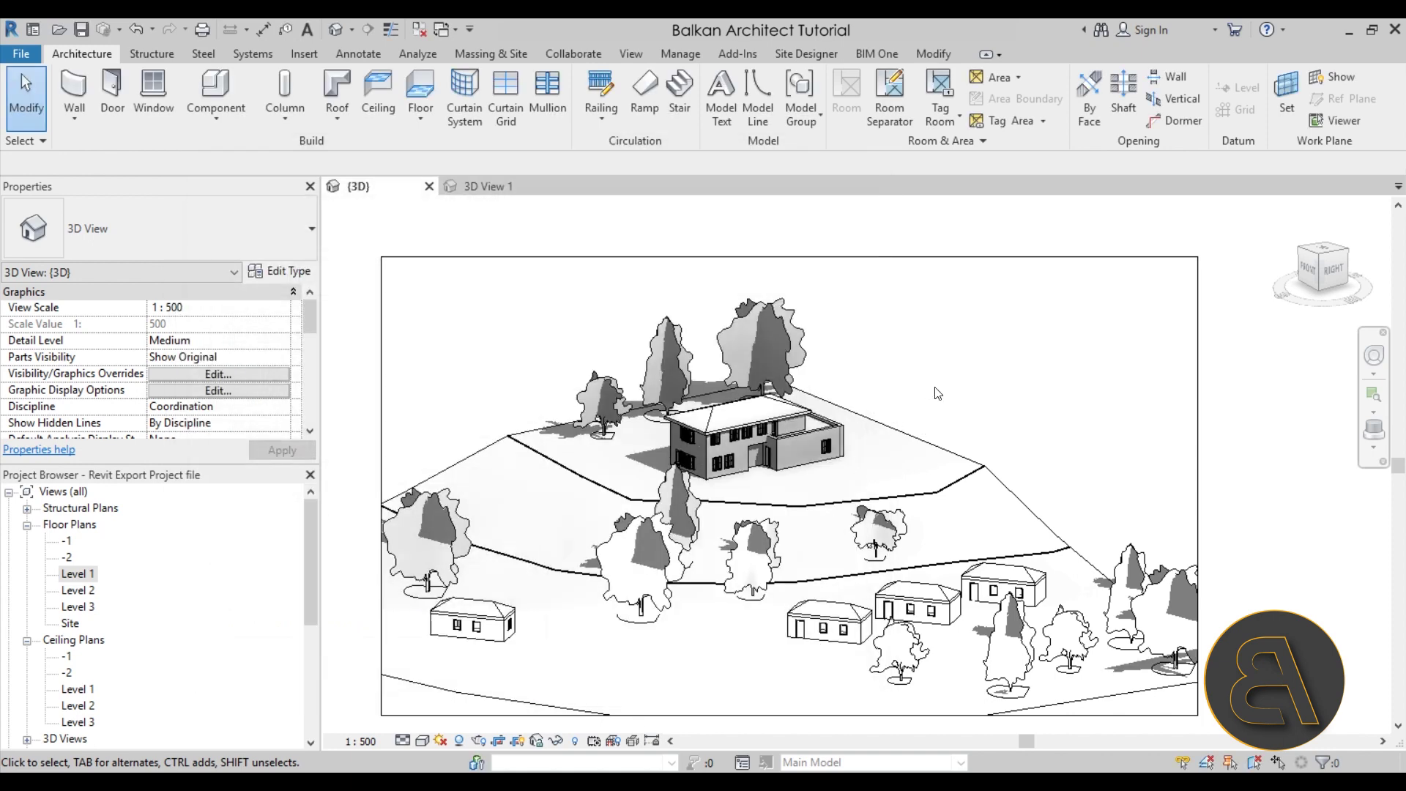
Start an image export of the cropped {3D} view.
scroll(846, 434, down, 2)
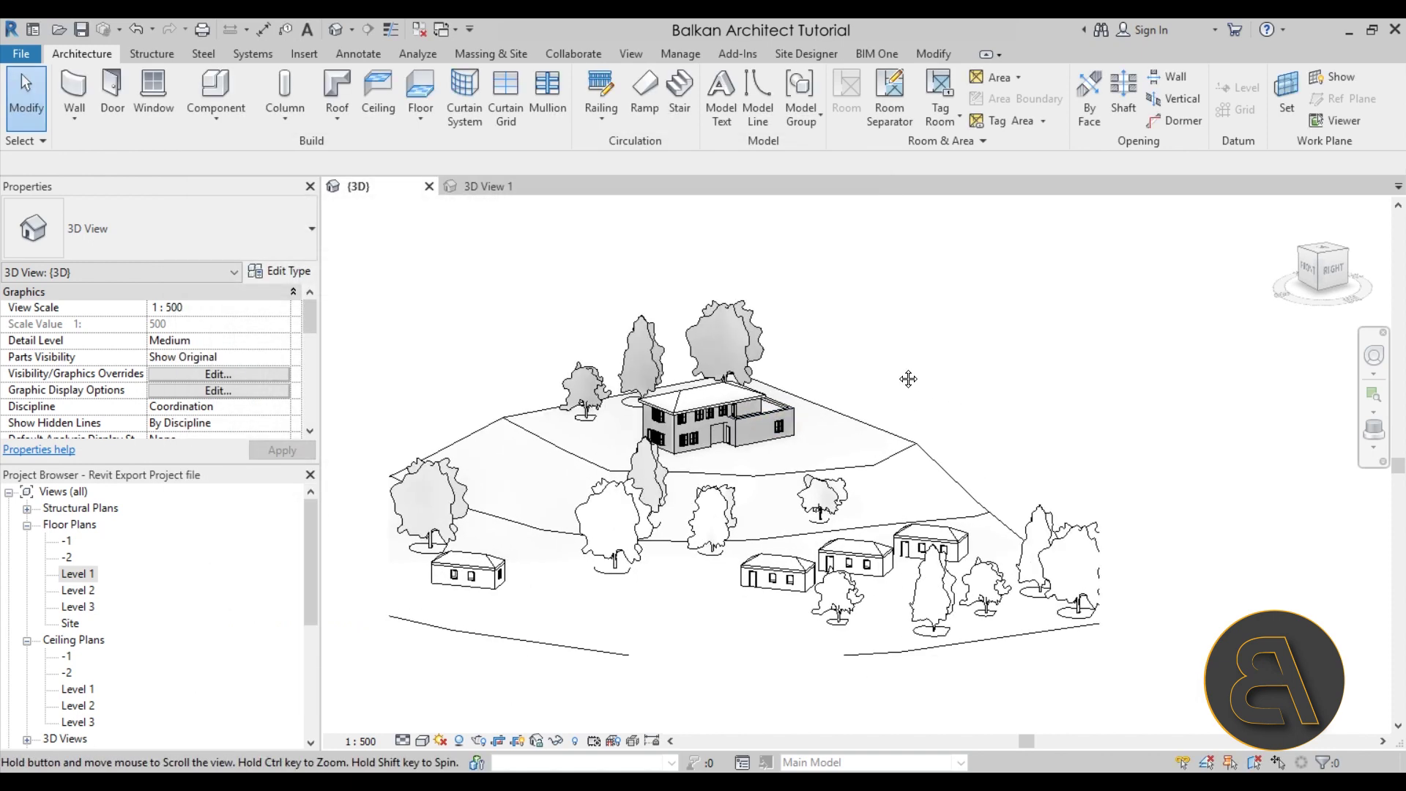
middle_drag(907, 376, 842, 407)
middle_drag(758, 506, 774, 505)
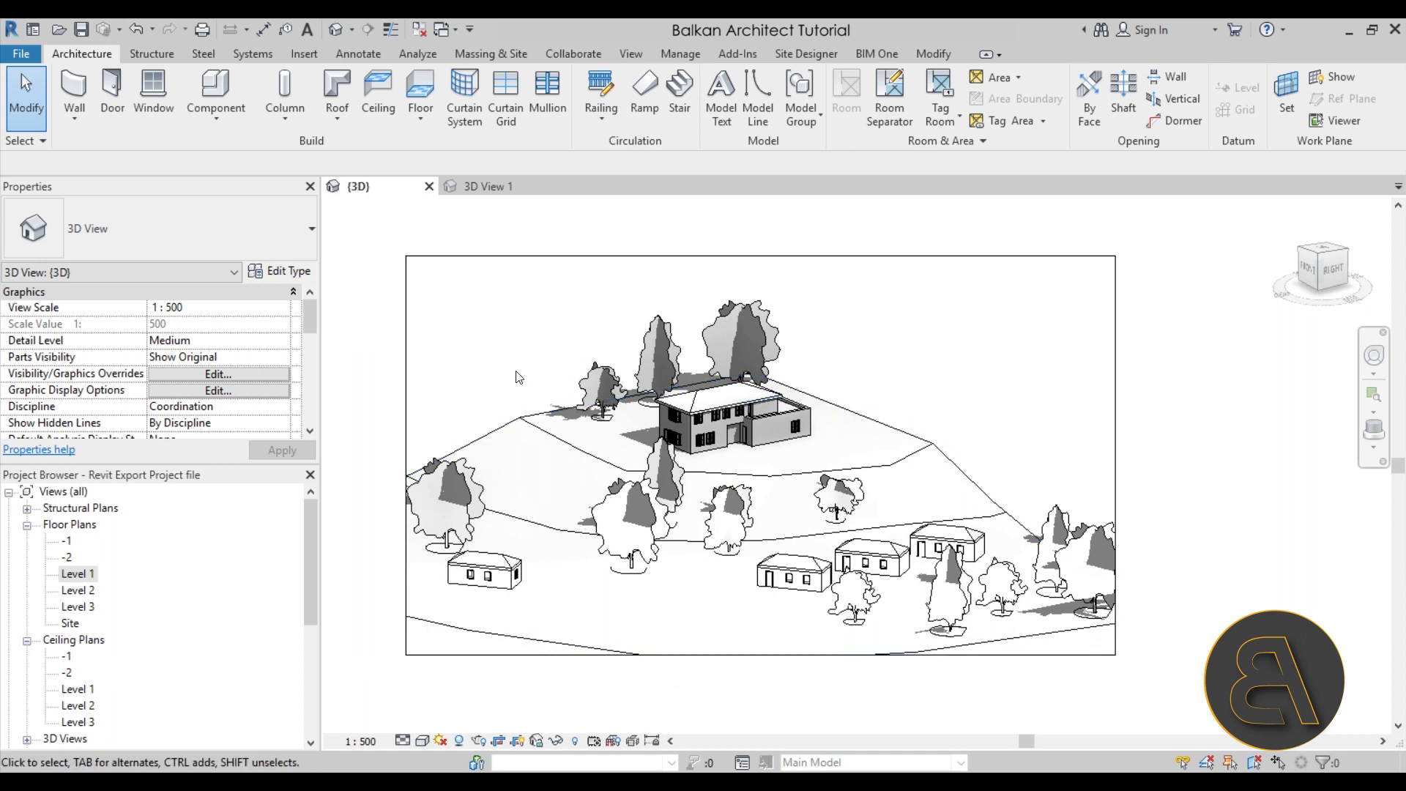
click(21, 55)
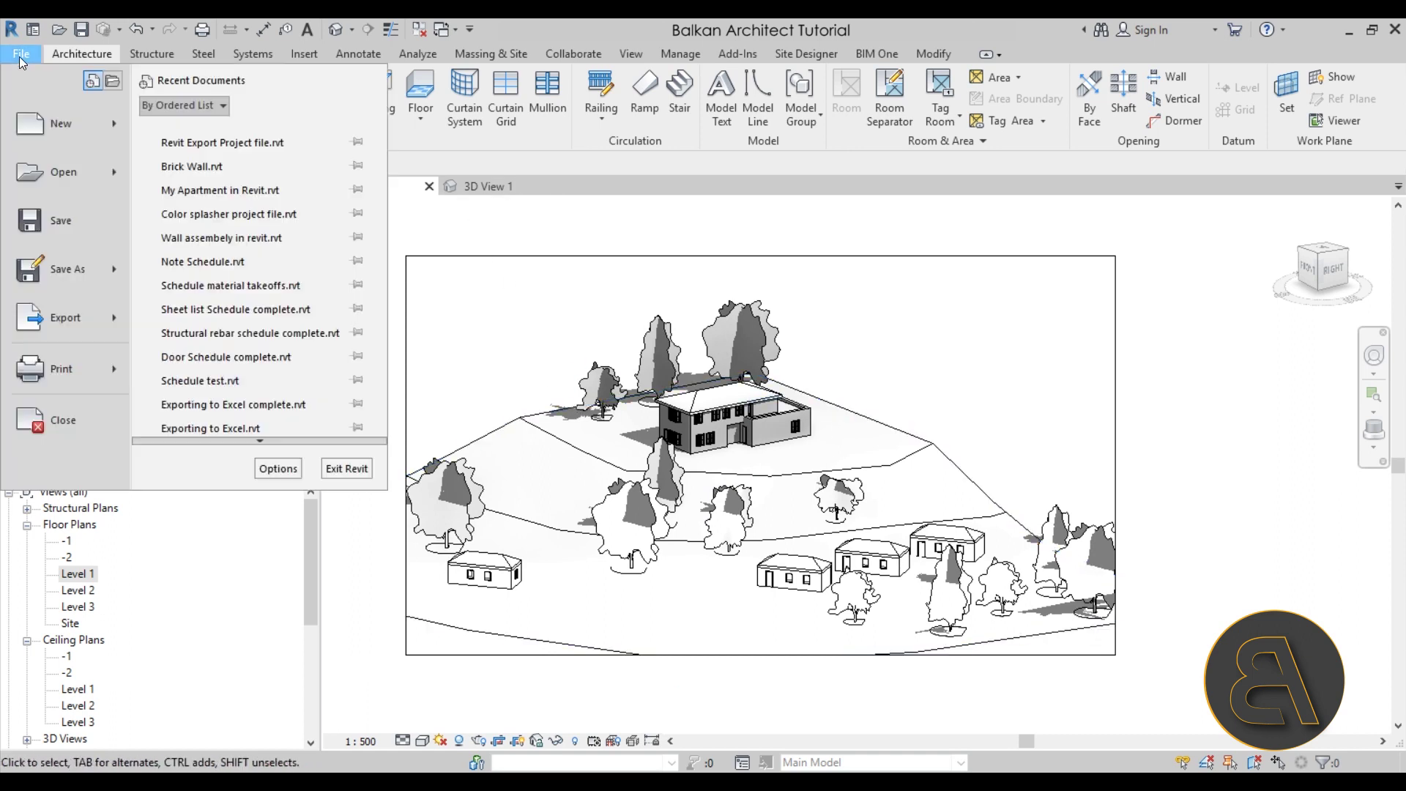
mouse_move(44, 303)
scroll(280, 441, down, 5)
mouse_move(245, 326)
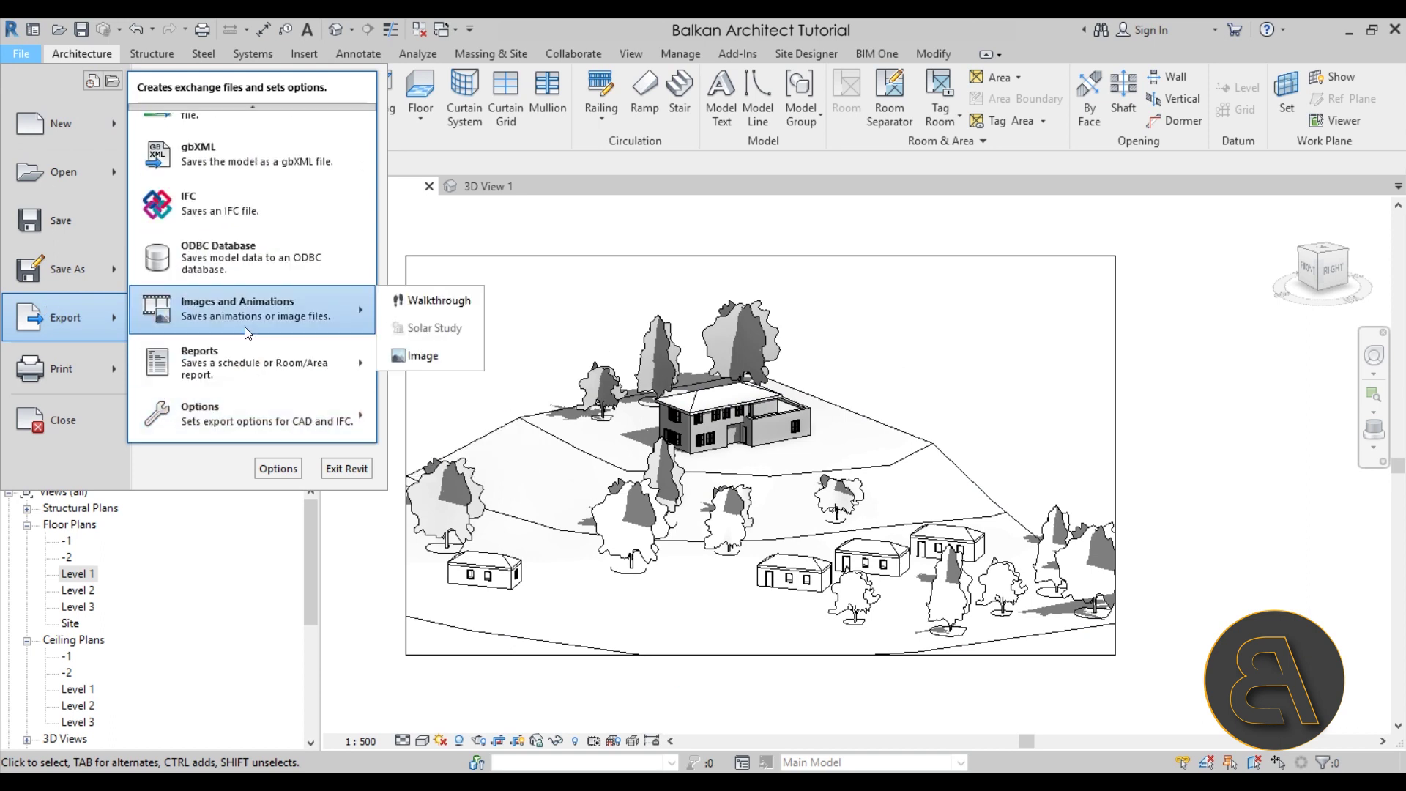
click(423, 357)
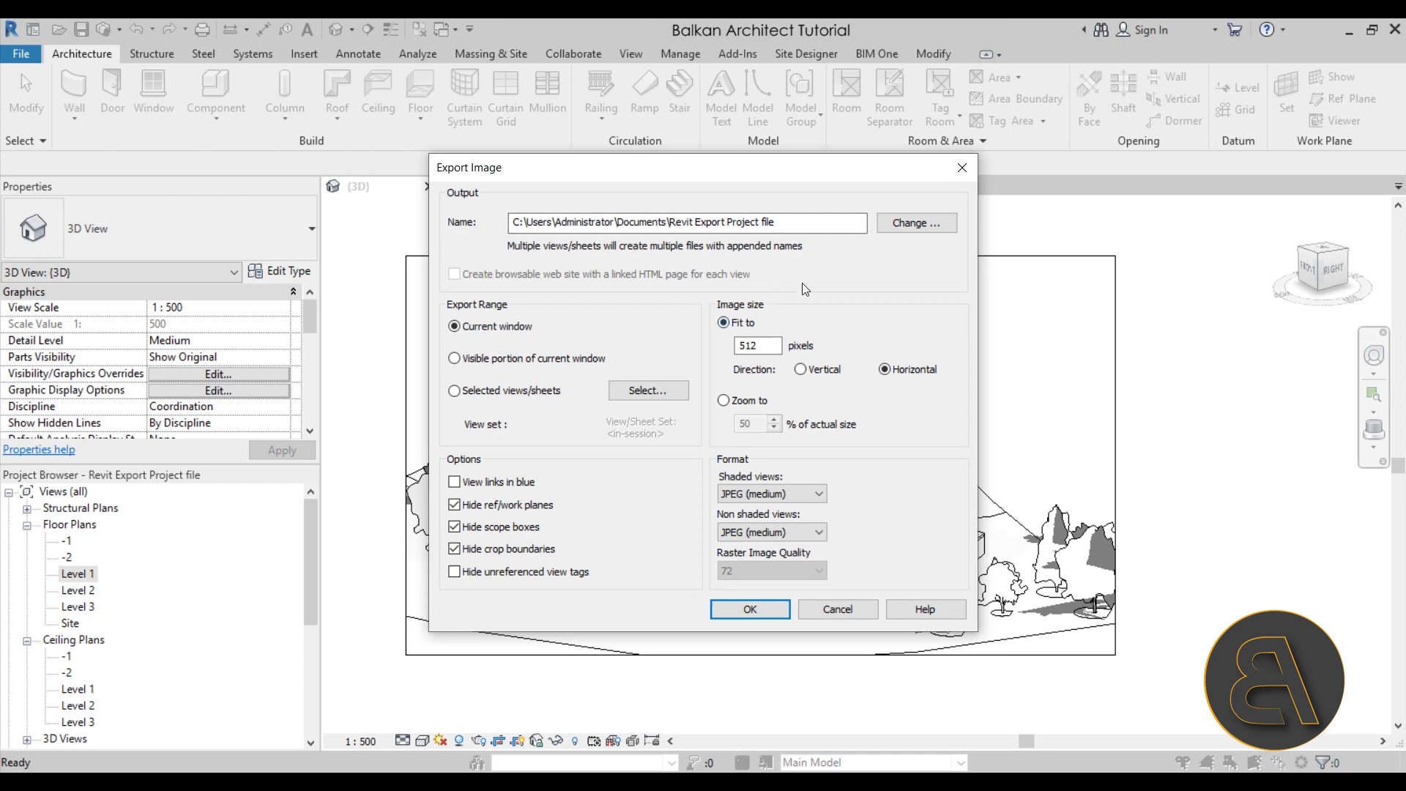
Set the image output to the Desktop with the file name "Image export", agreeing to overwrite the existing file.
click(908, 230)
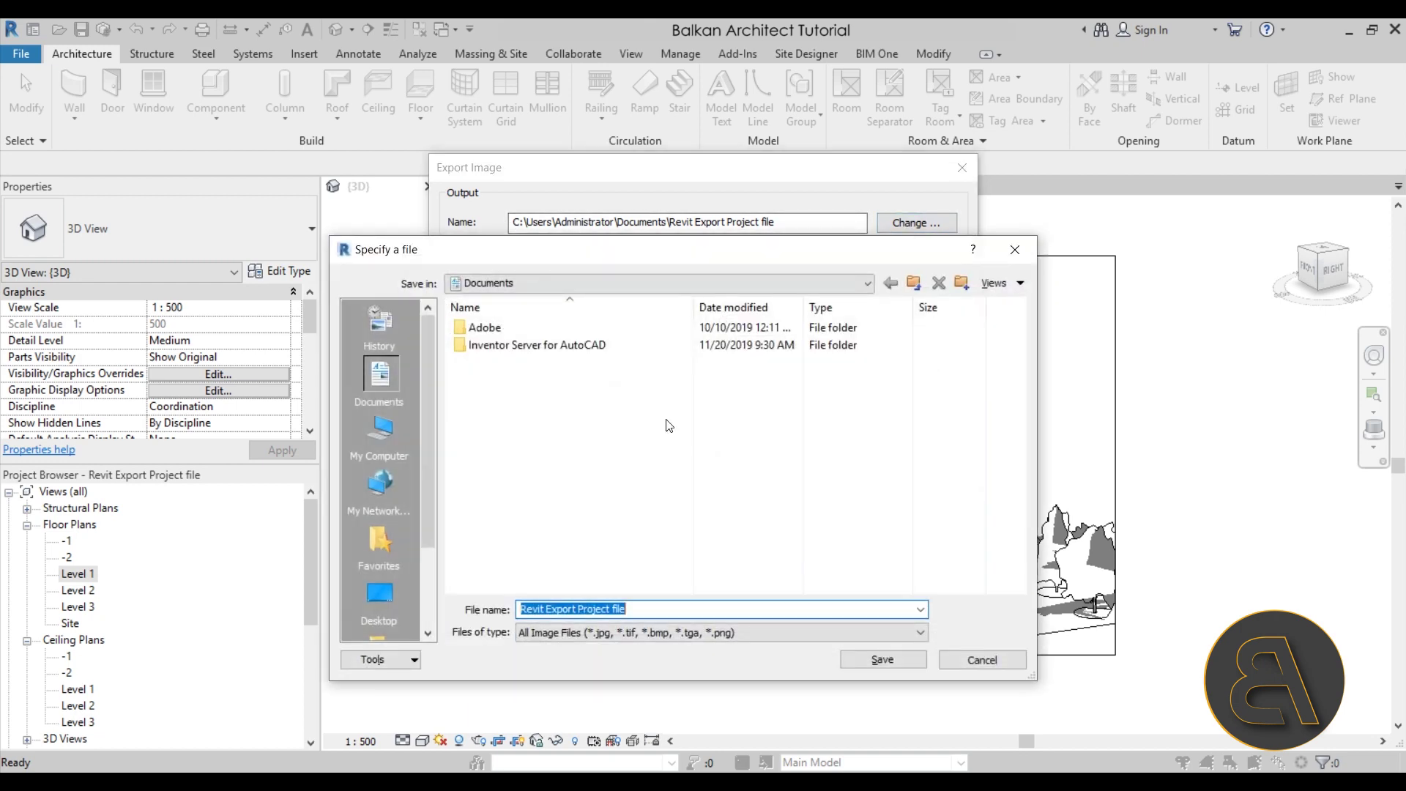
click(375, 597)
click(657, 611)
click(653, 610)
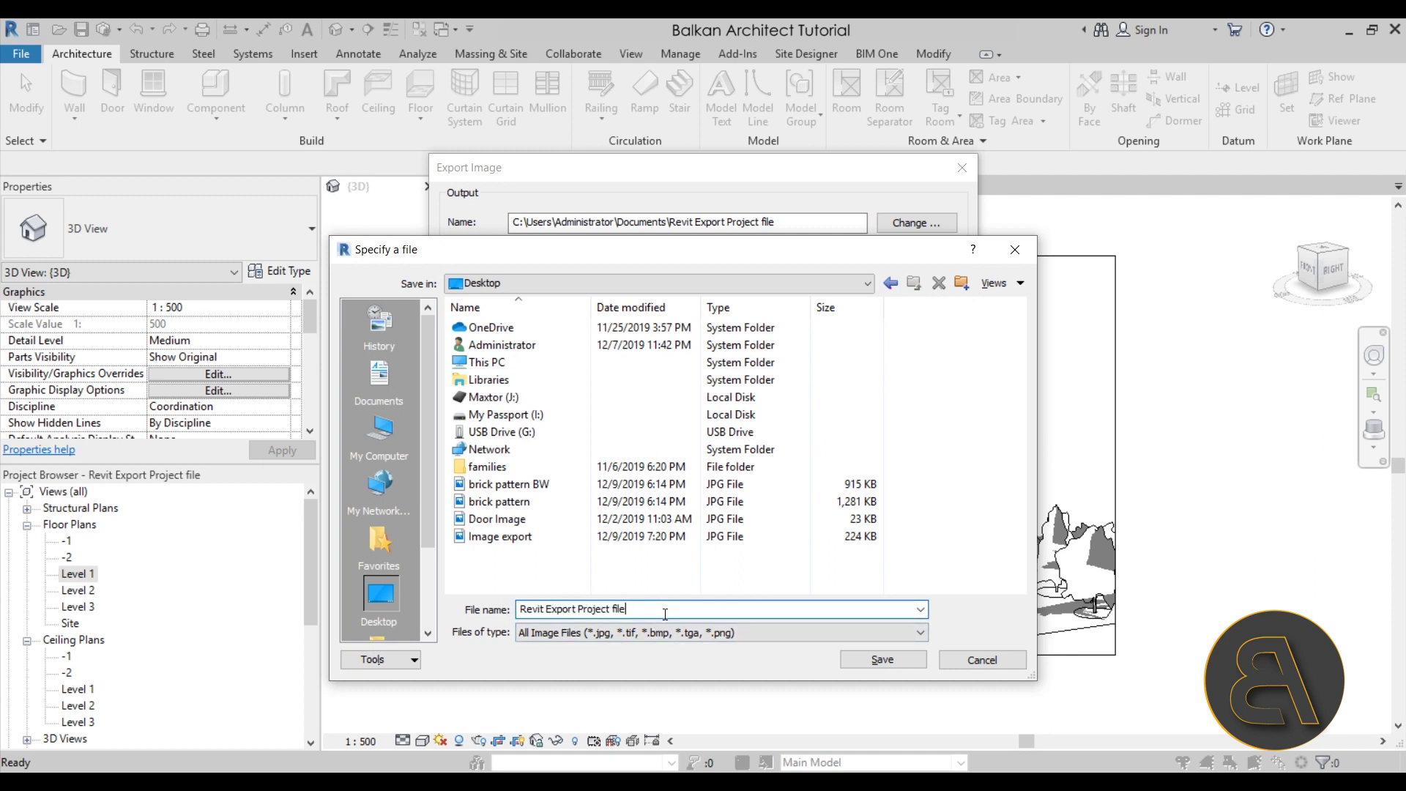
drag(665, 614, 233, 628)
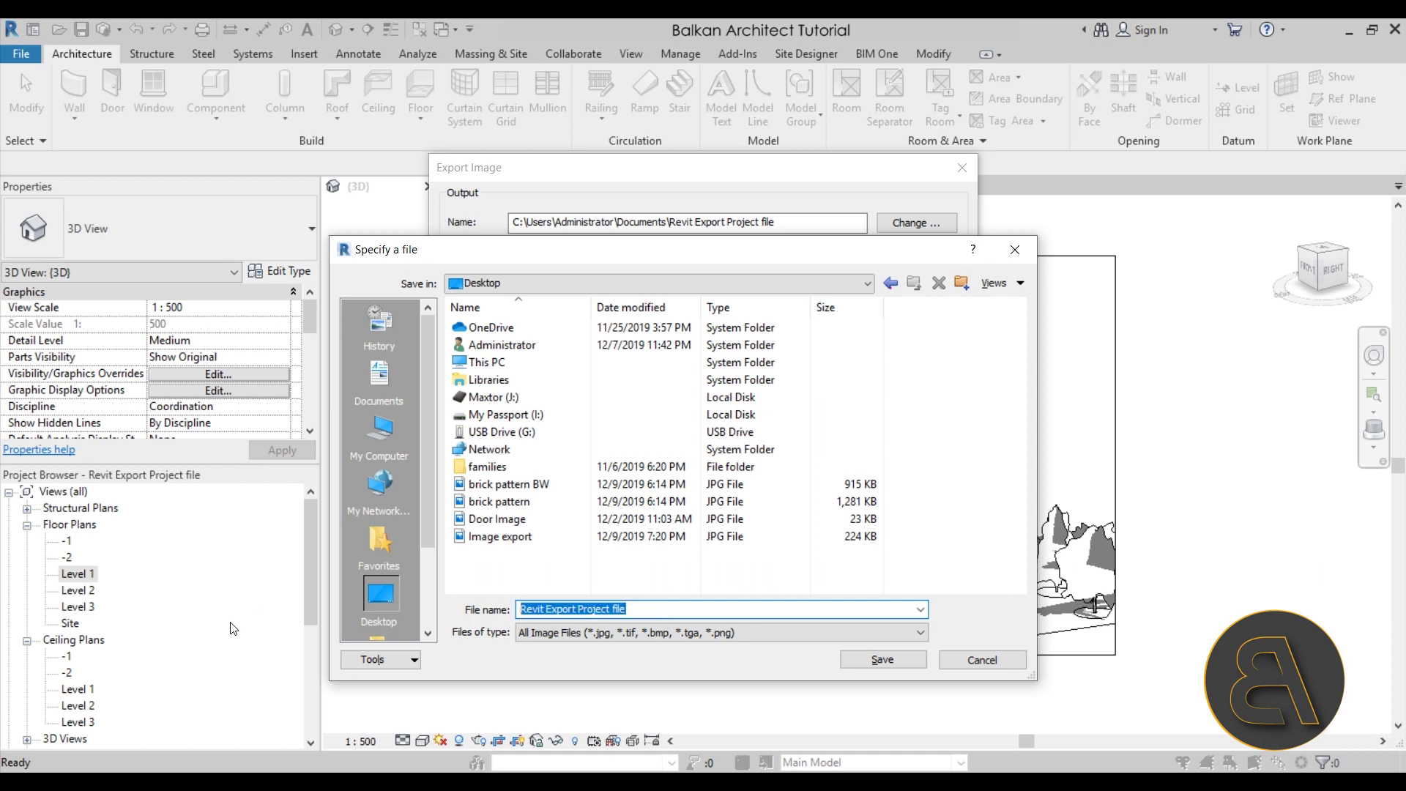
text(Image )
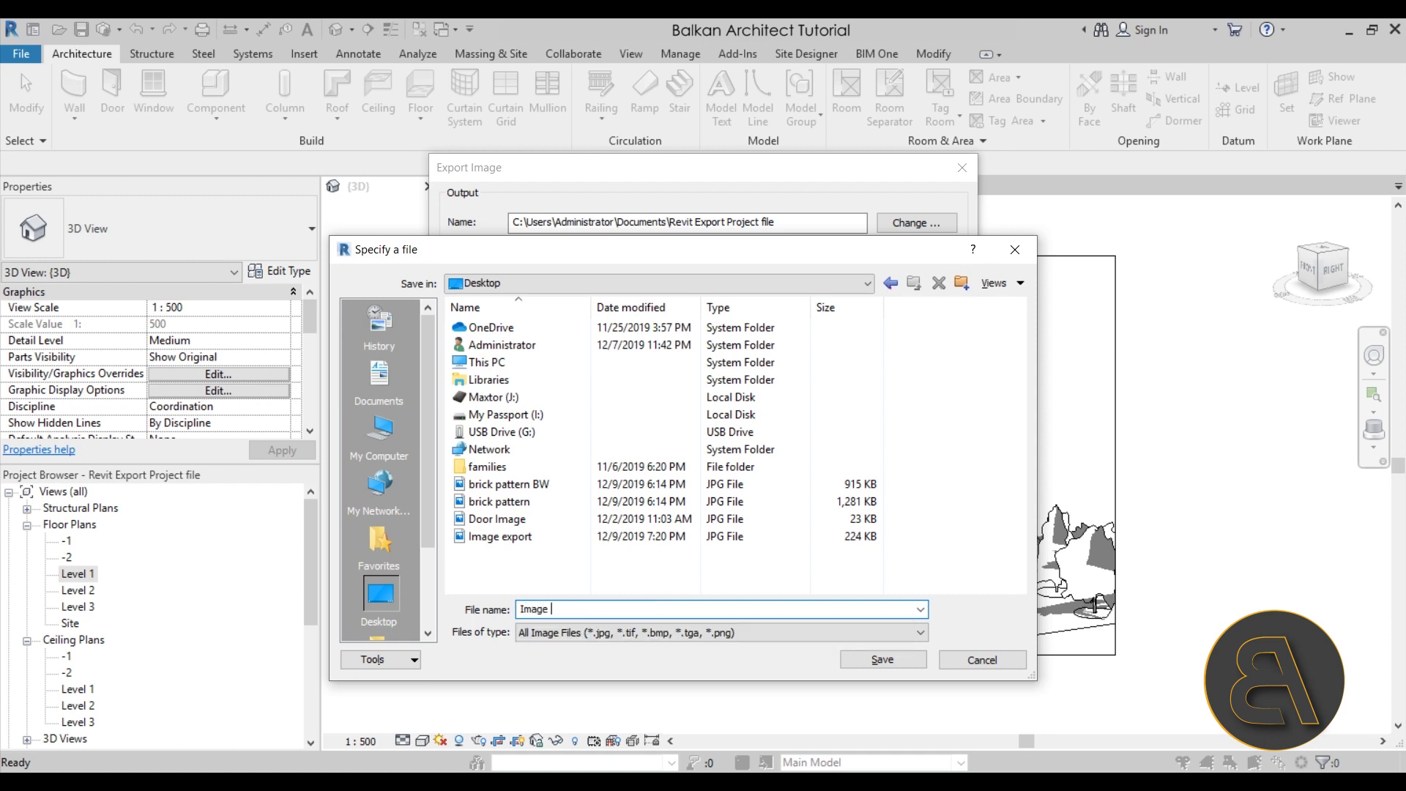
text(export)
key(Return)
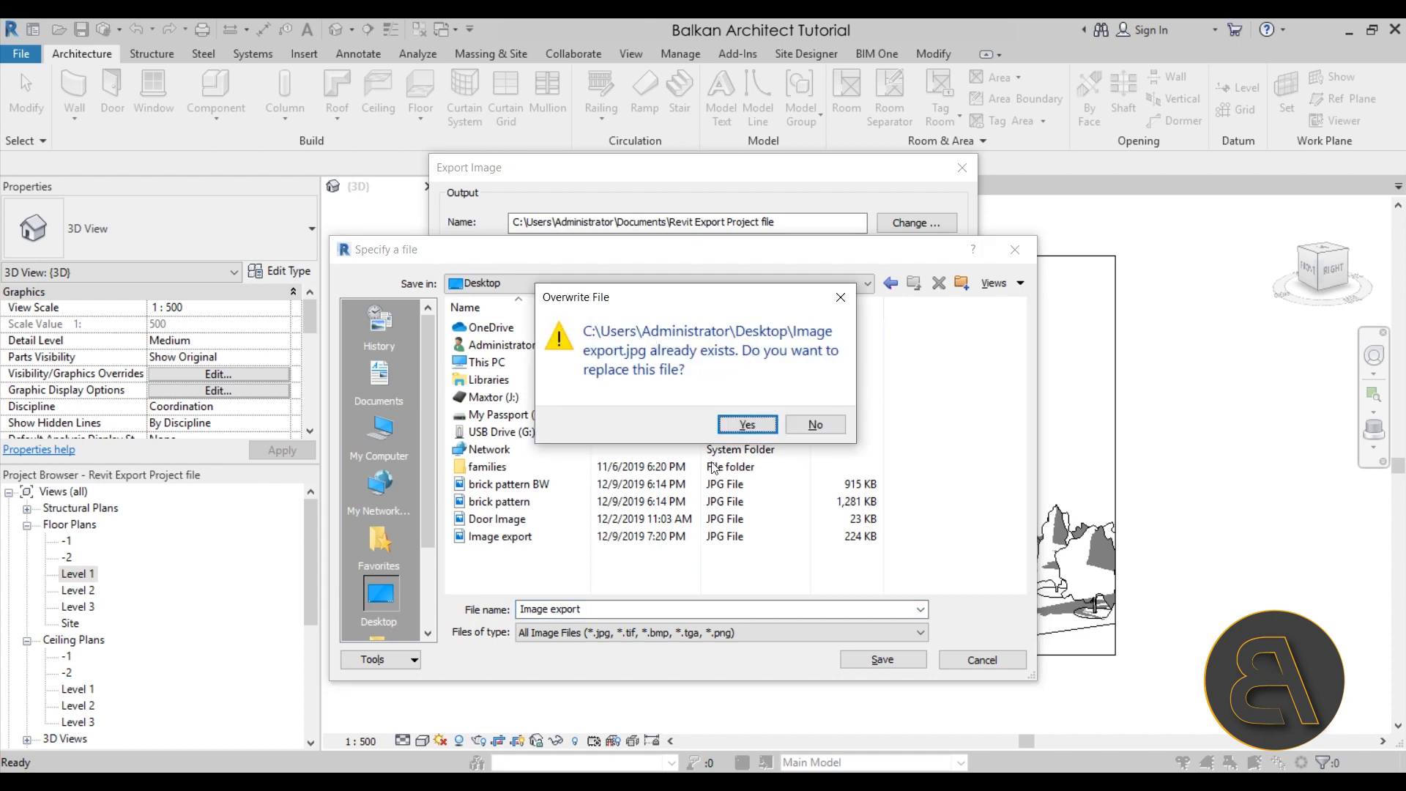
click(739, 425)
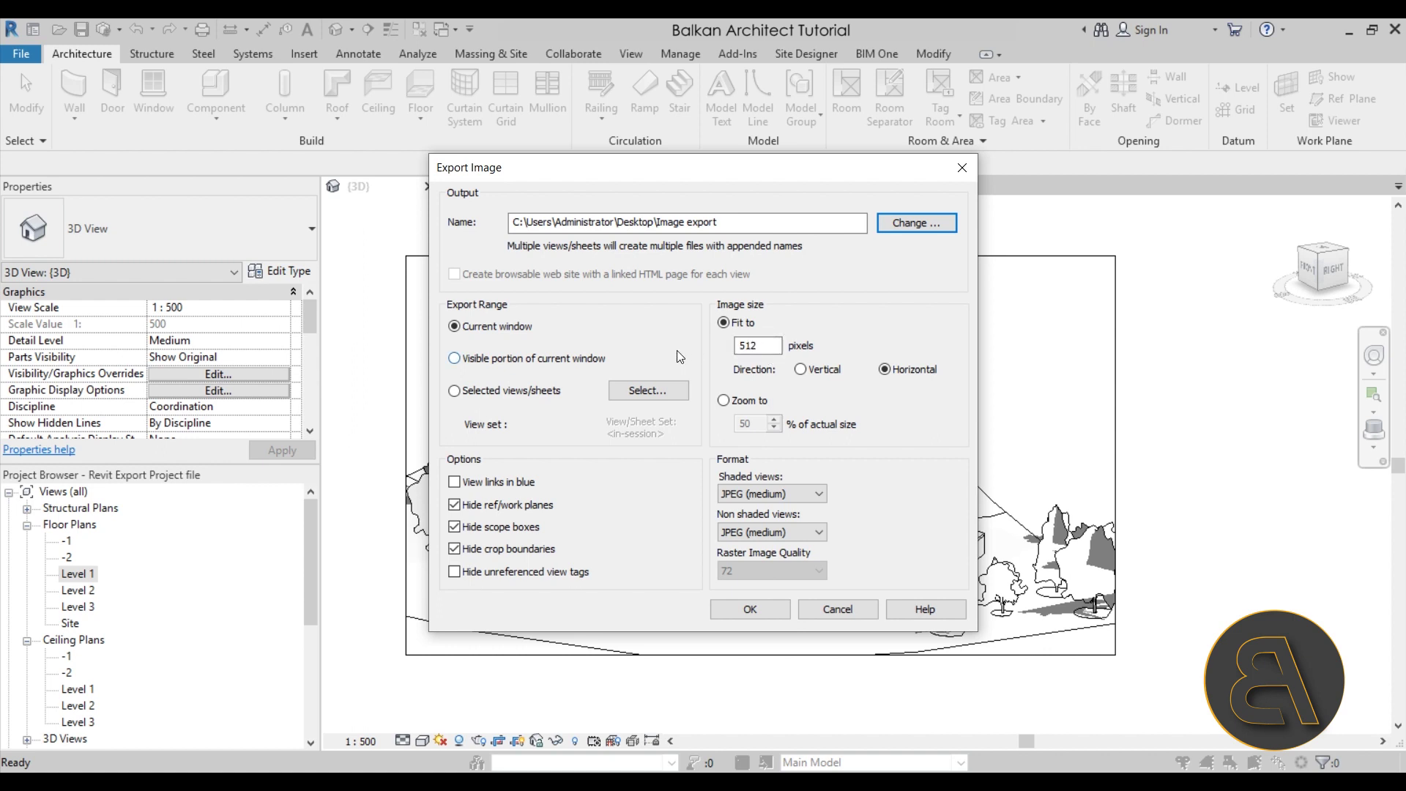
Set the exported image size to zoom to 100% of actual size and keep JPEG (medium) for shaded views.
click(745, 405)
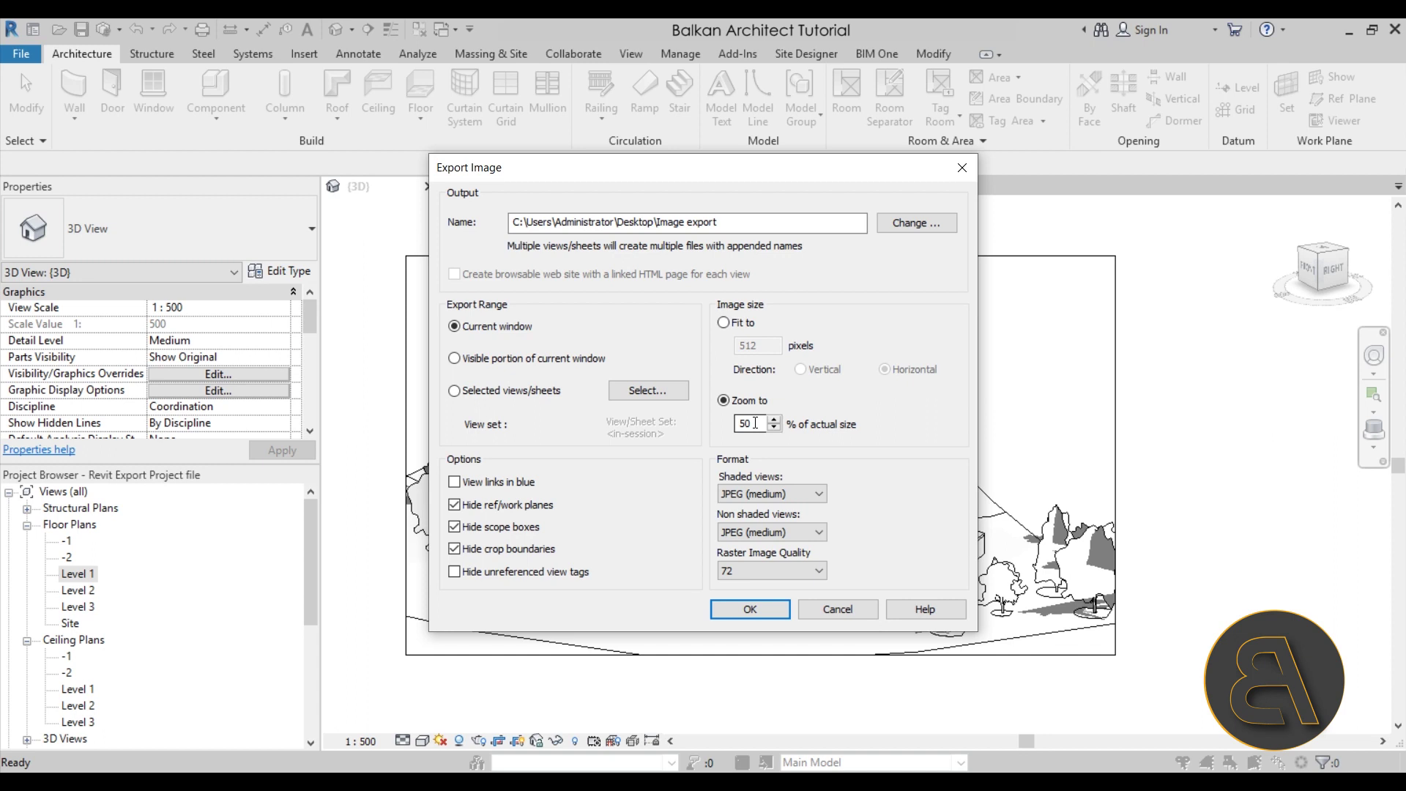
drag(755, 424, 717, 422)
text(100)
click(748, 495)
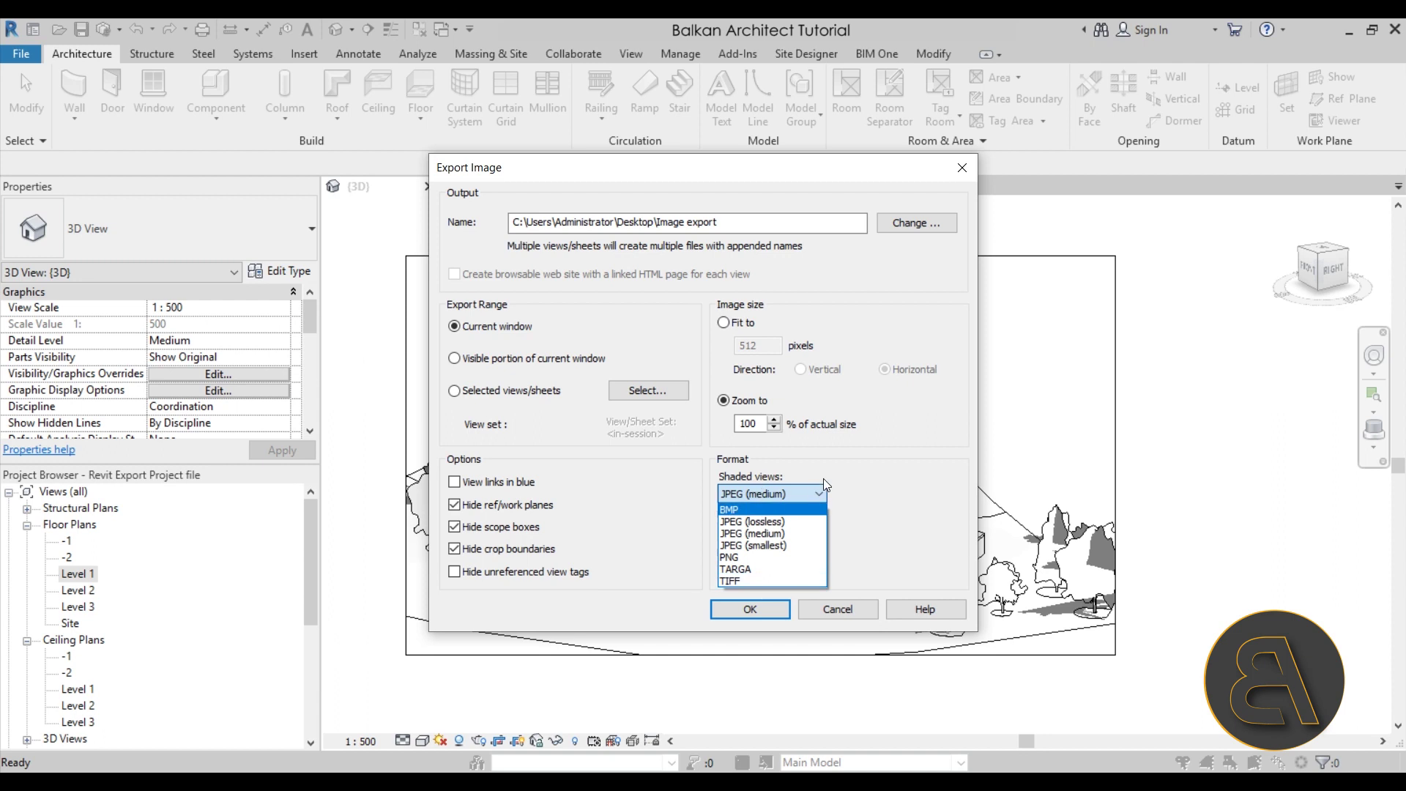
click(858, 500)
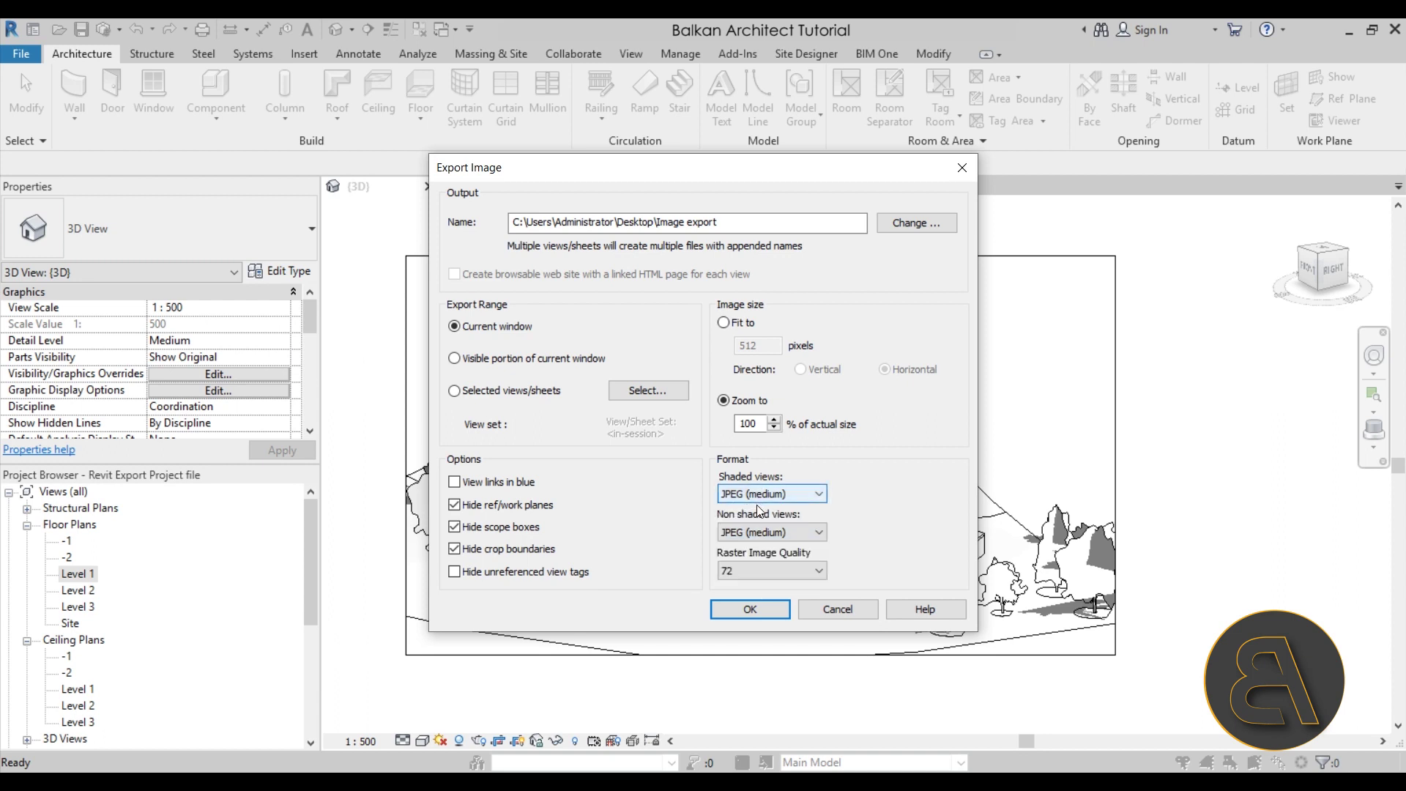
Set the raster image quality to 300 and export the image, replacing the existing file.
click(747, 572)
click(731, 610)
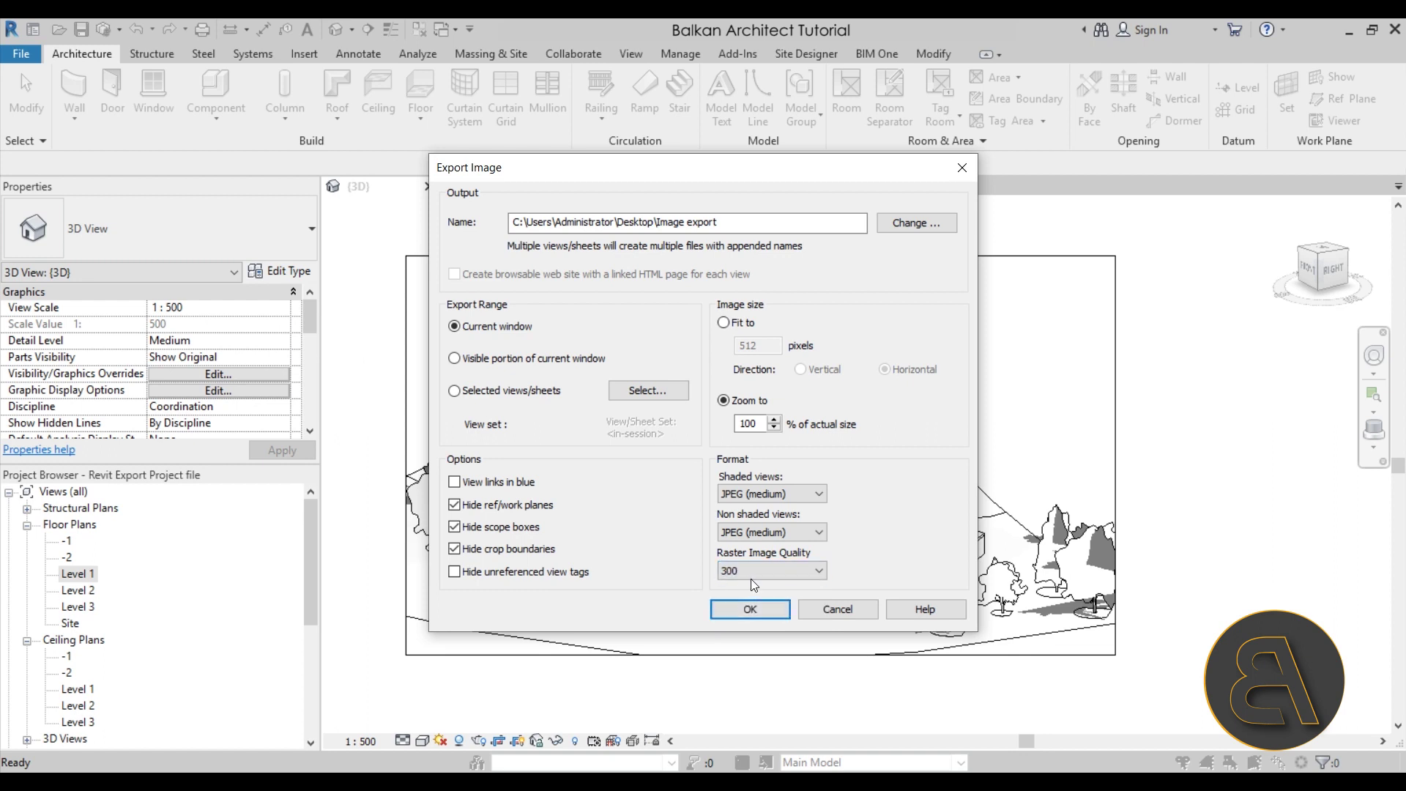
click(756, 572)
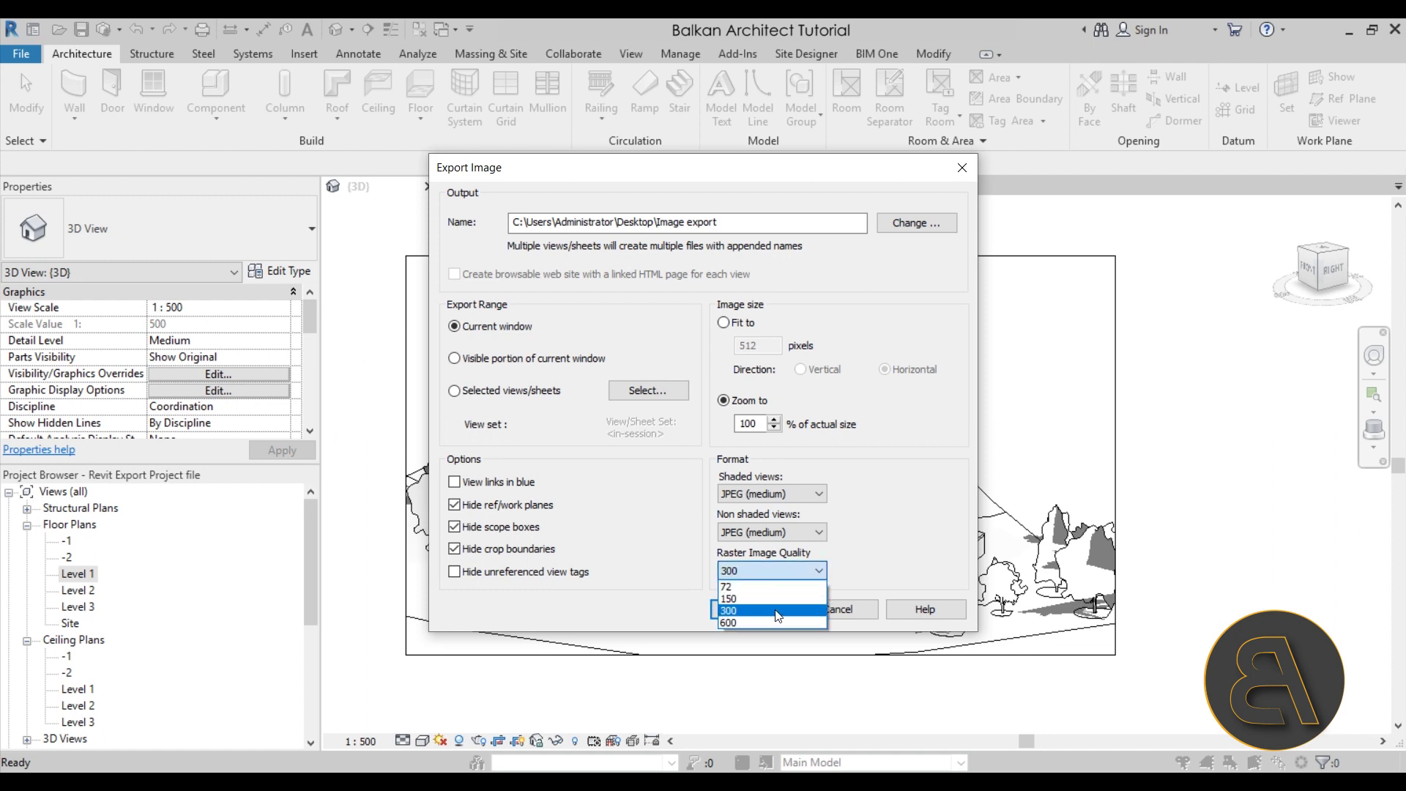
click(729, 611)
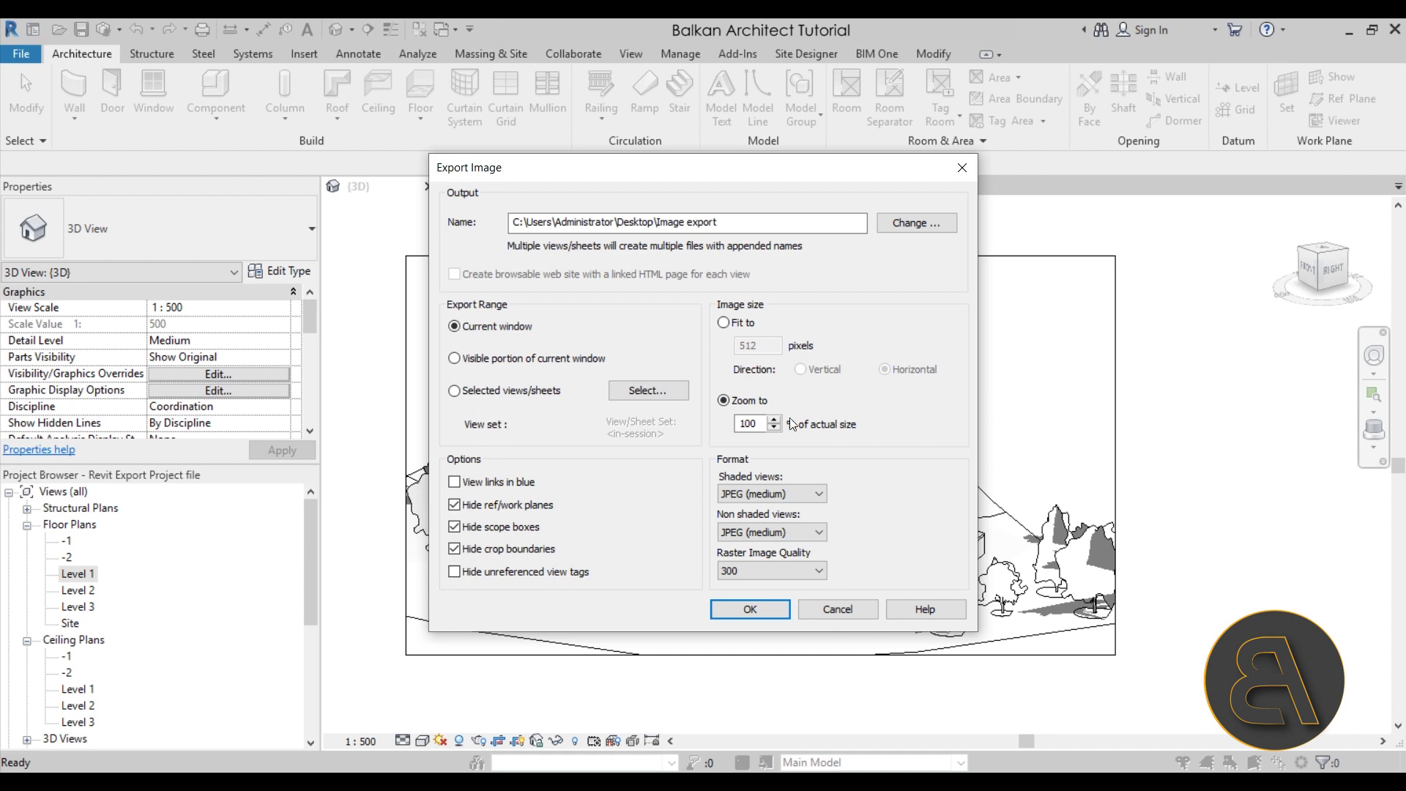
click(743, 609)
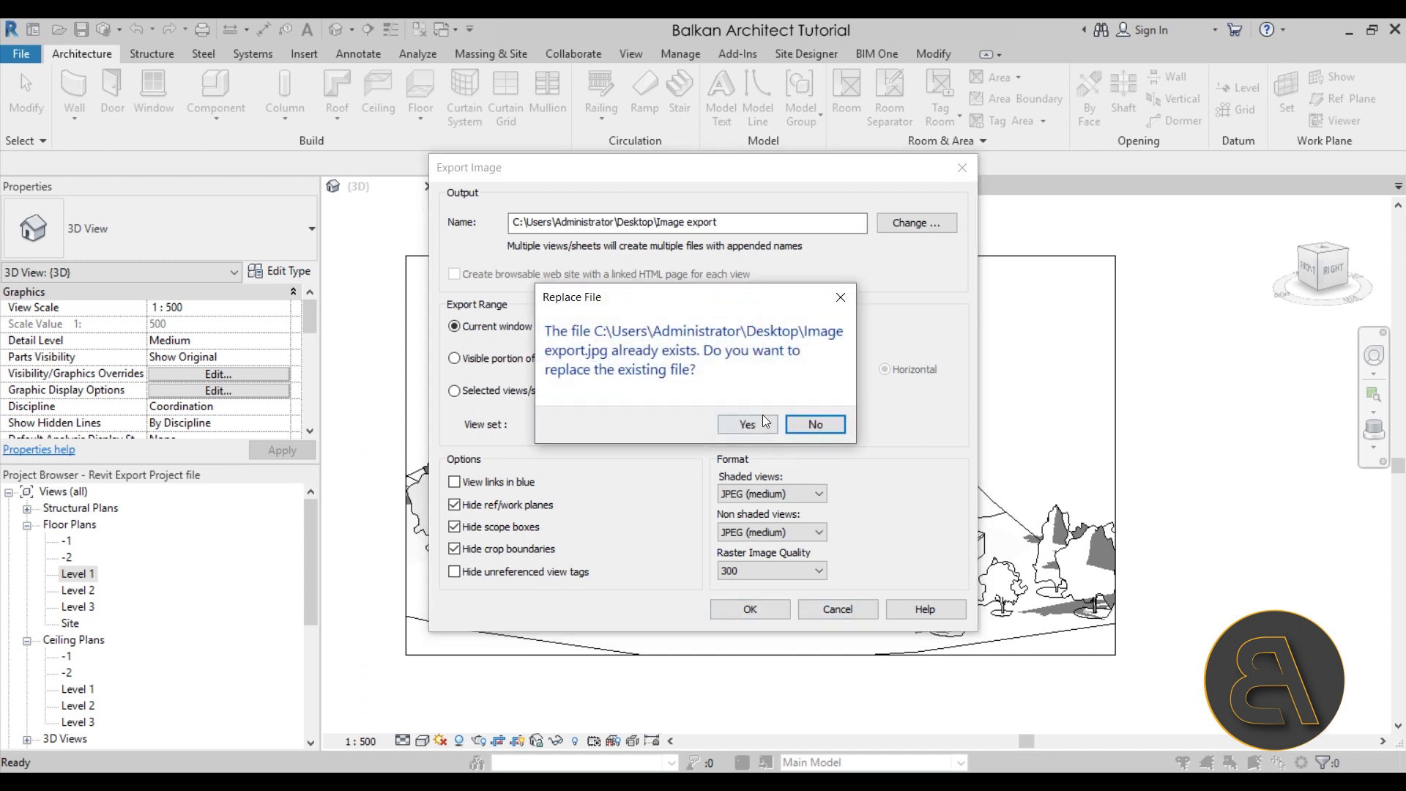
drag(726, 297, 692, 295)
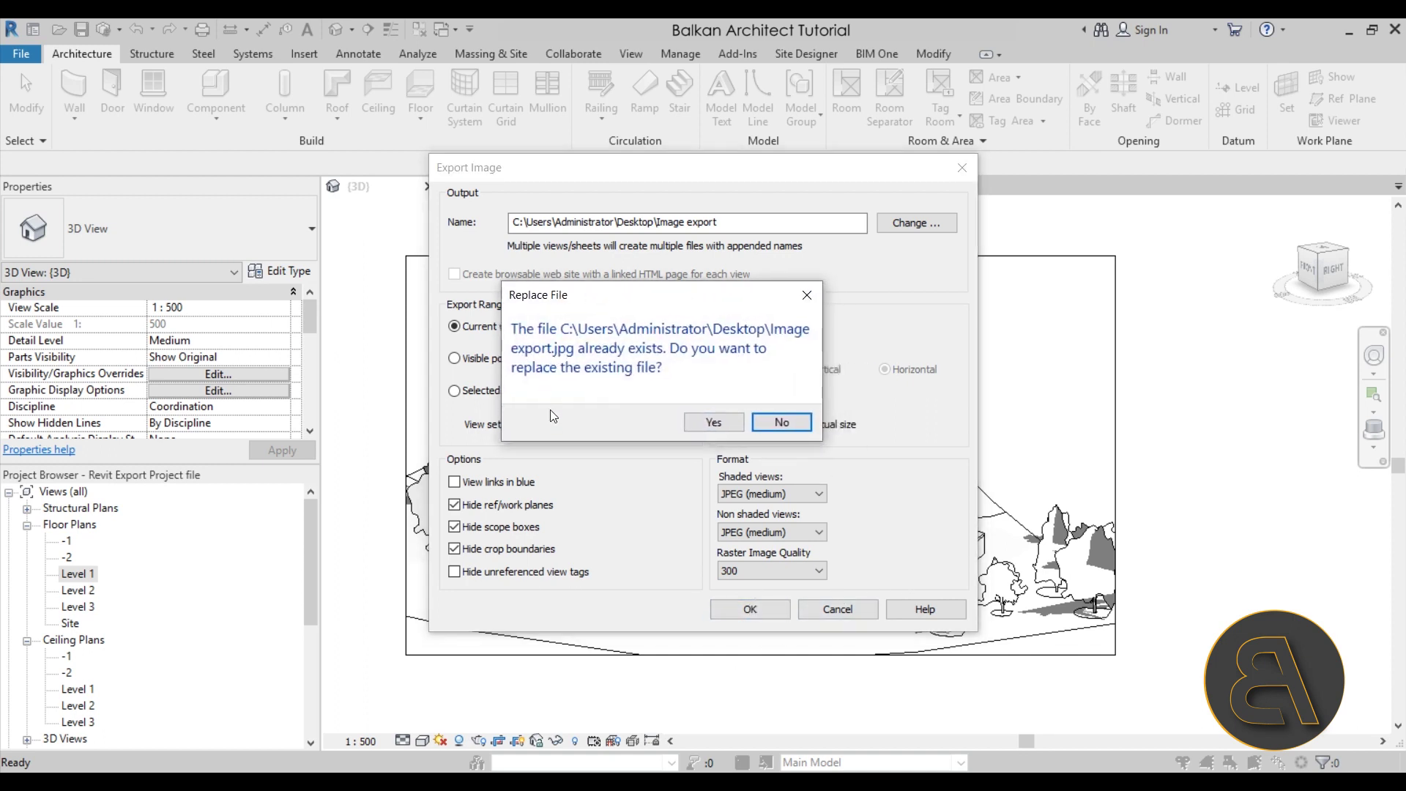
click(714, 422)
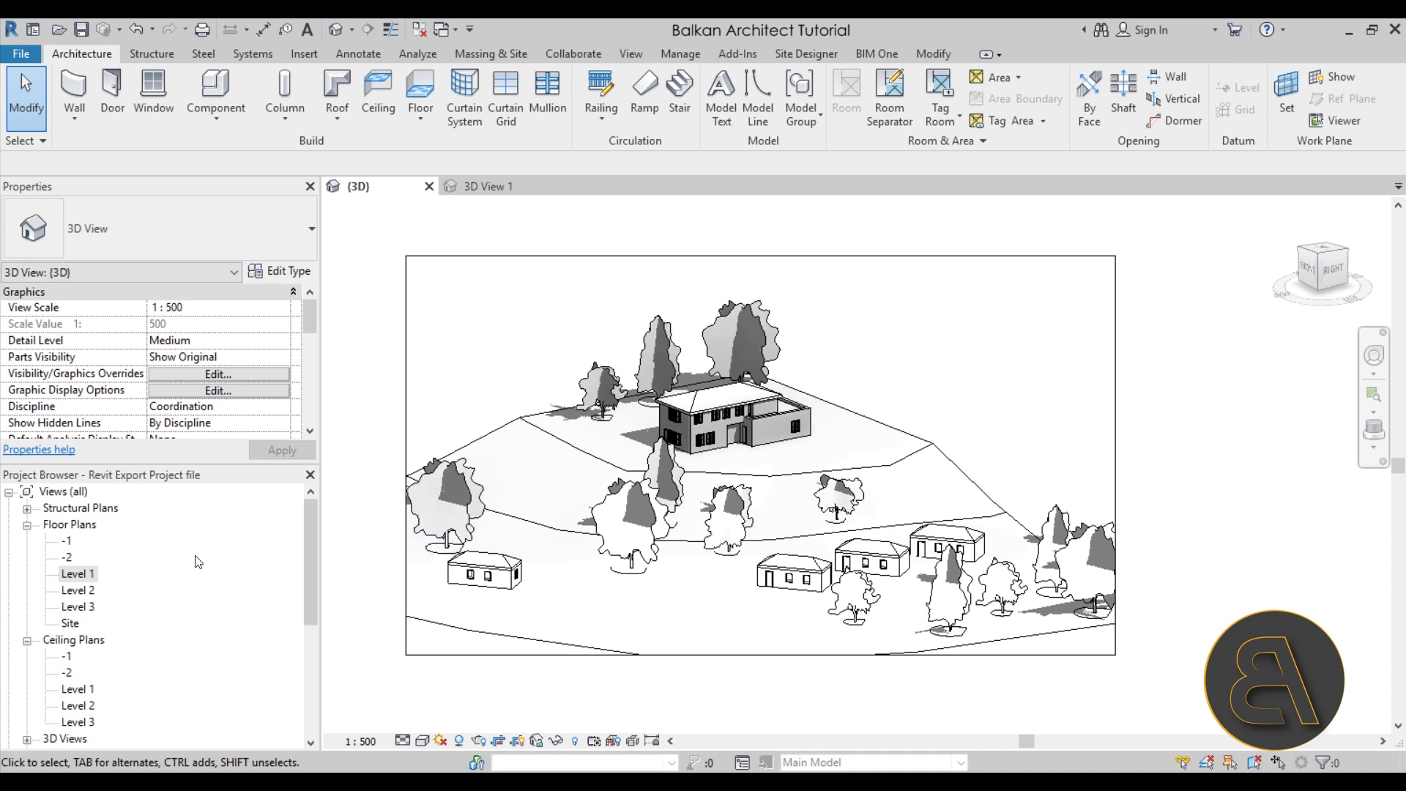
Open the Walkthrough 1 view from the project's walkthroughs.
scroll(186, 572, down, 3)
scroll(186, 572, down, 2)
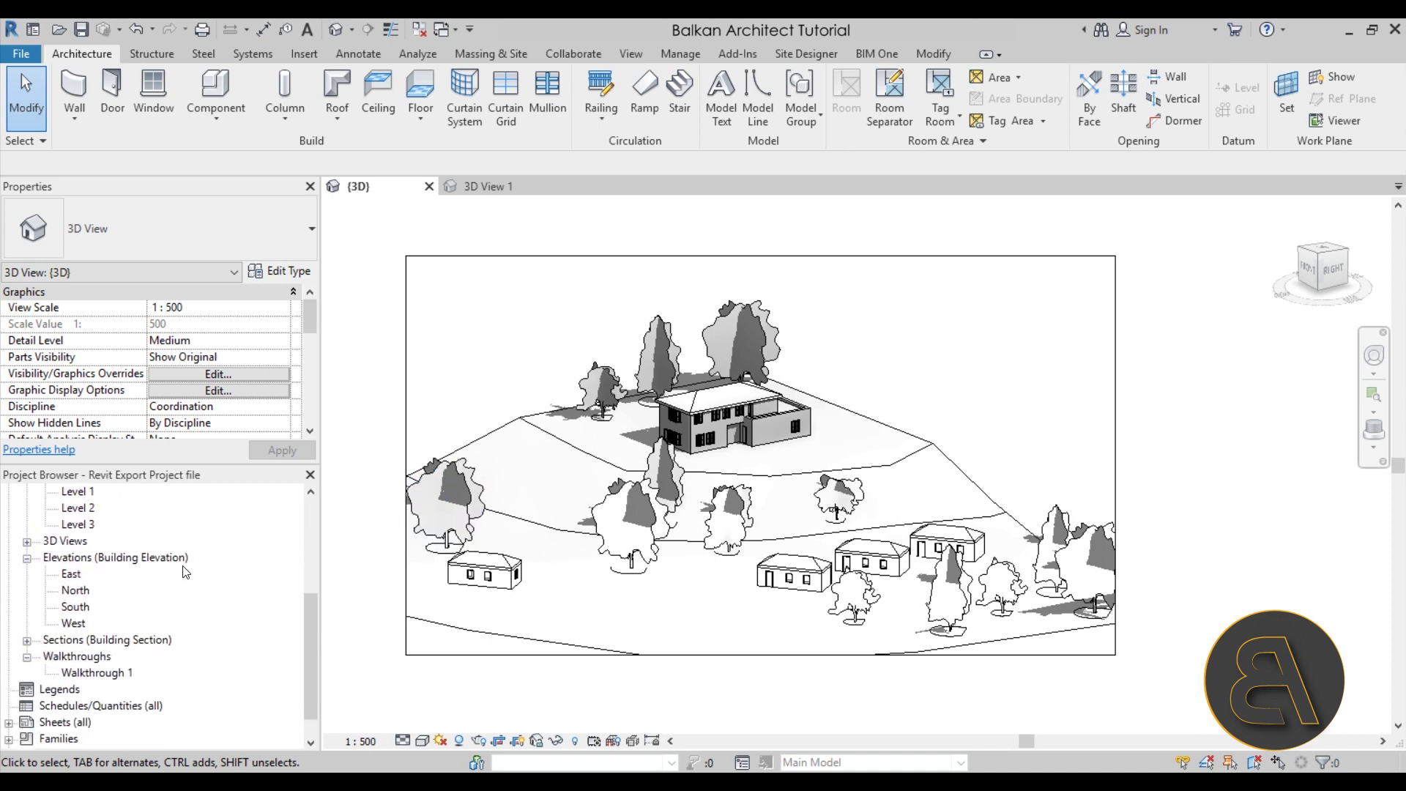
click(126, 674)
double_click(118, 672)
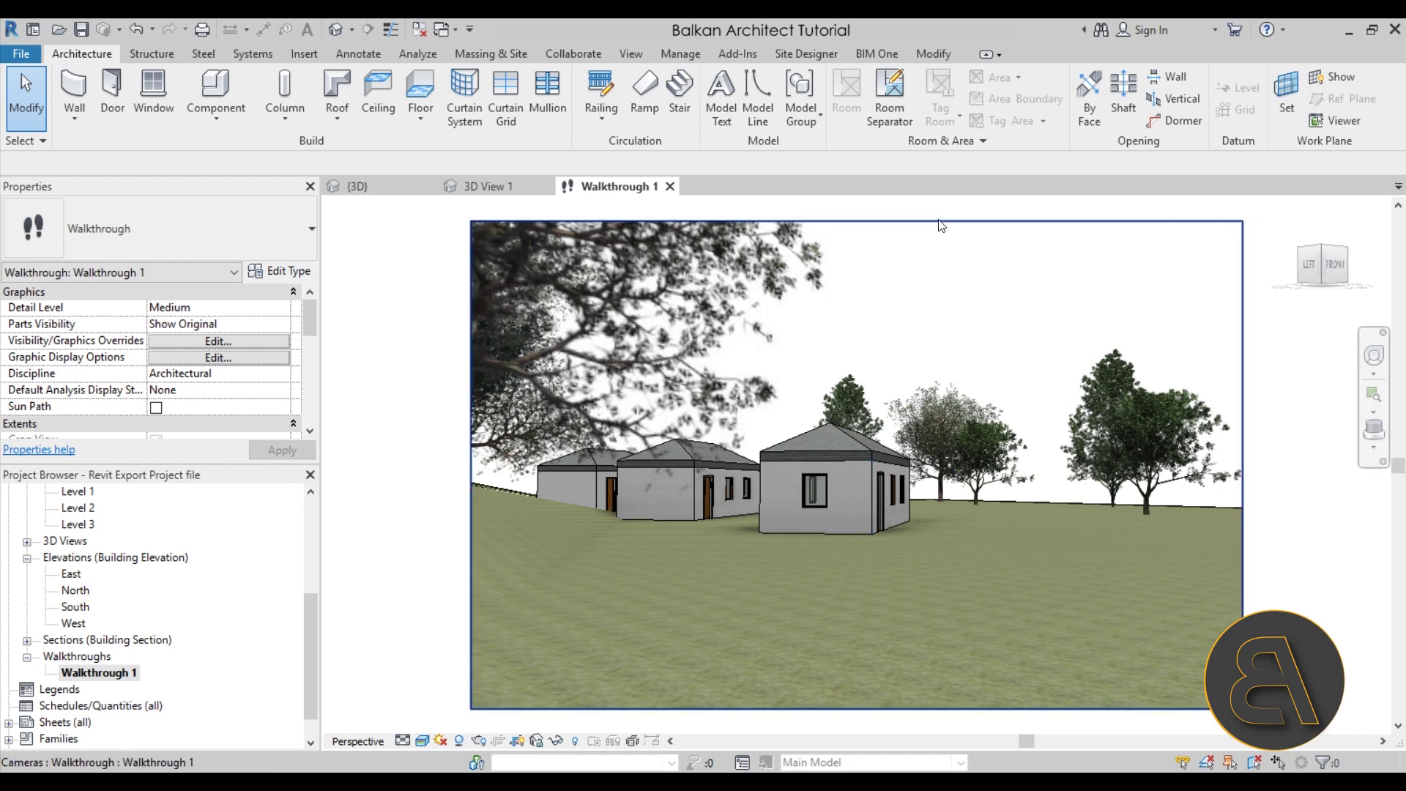
Start a walkthrough animation export from the Walkthrough 1 view.
click(20, 54)
mouse_move(73, 323)
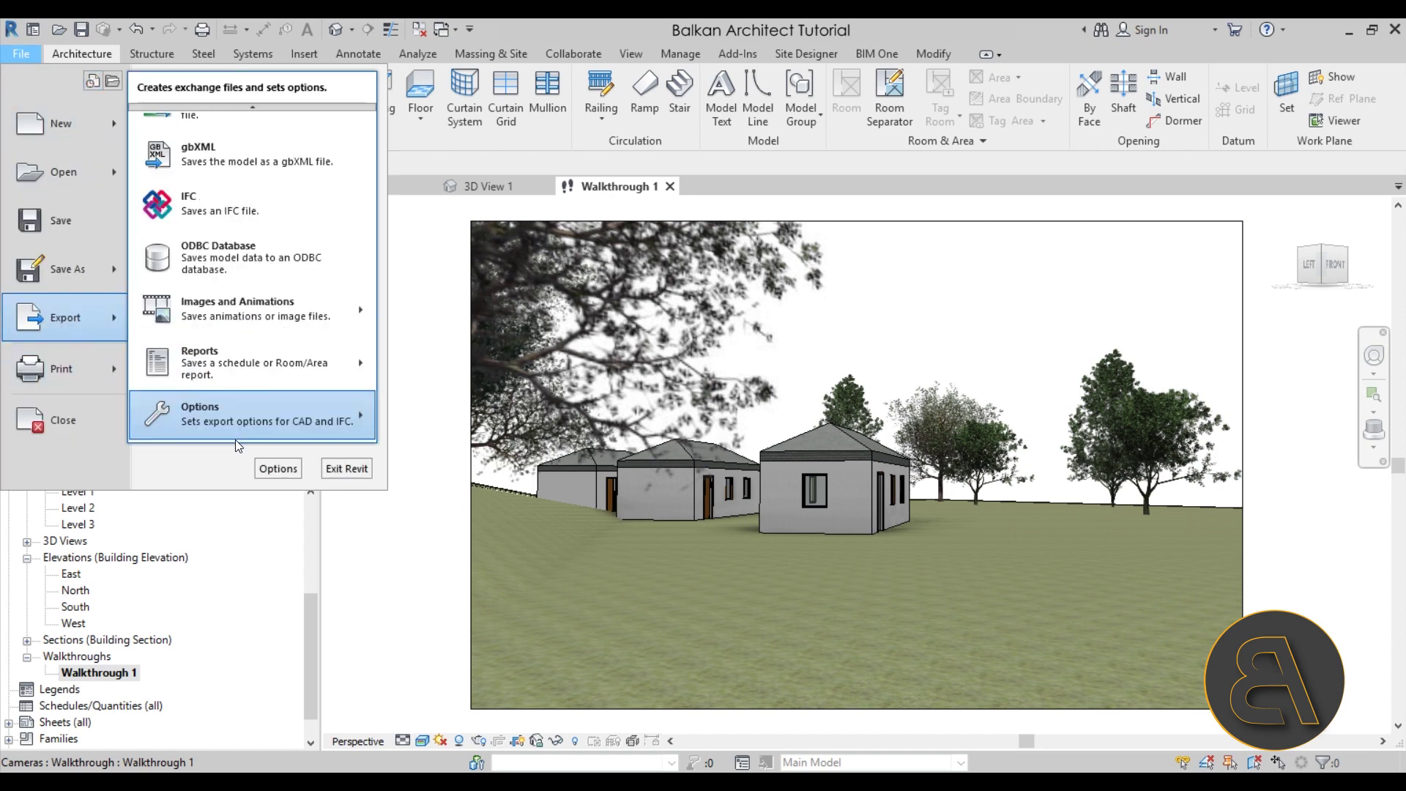
mouse_move(251, 333)
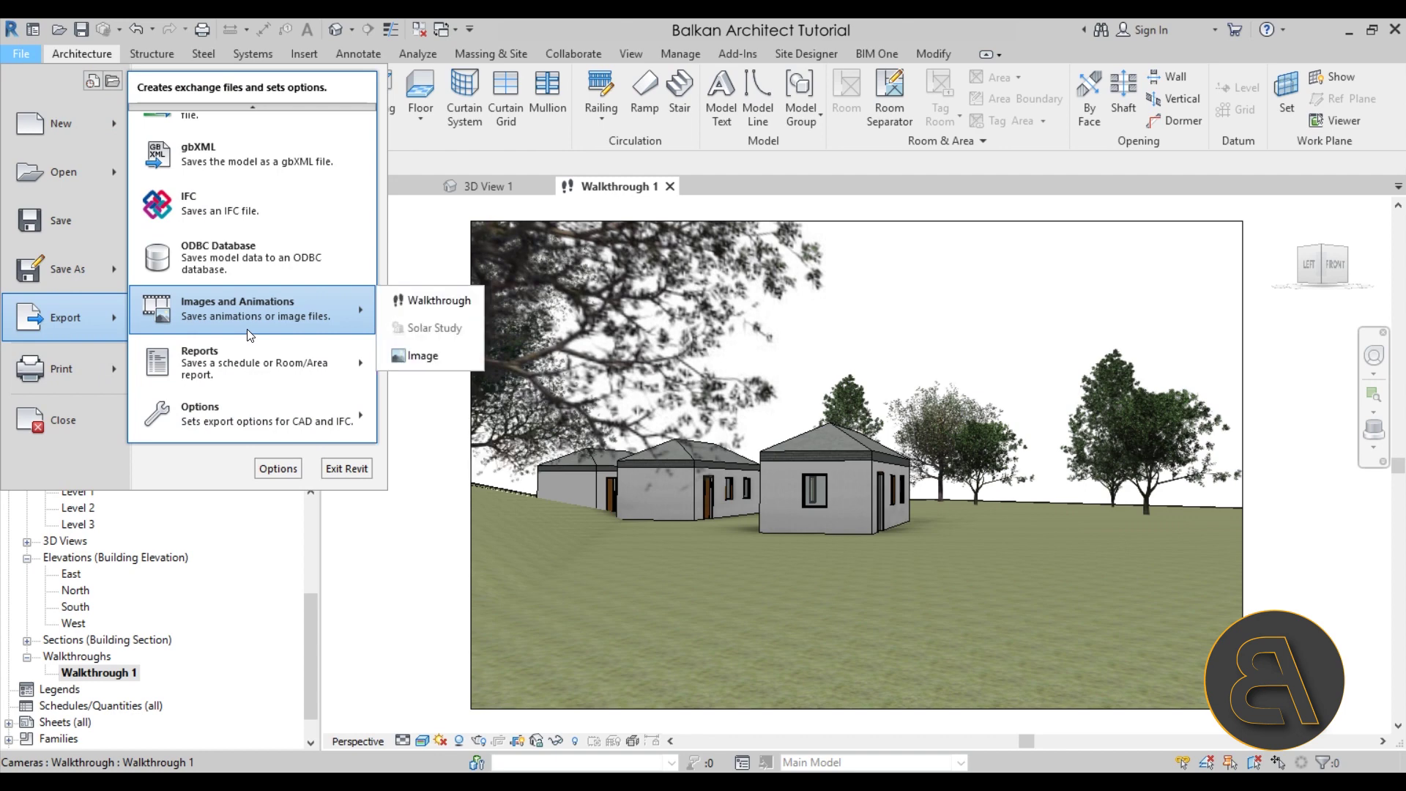
click(414, 306)
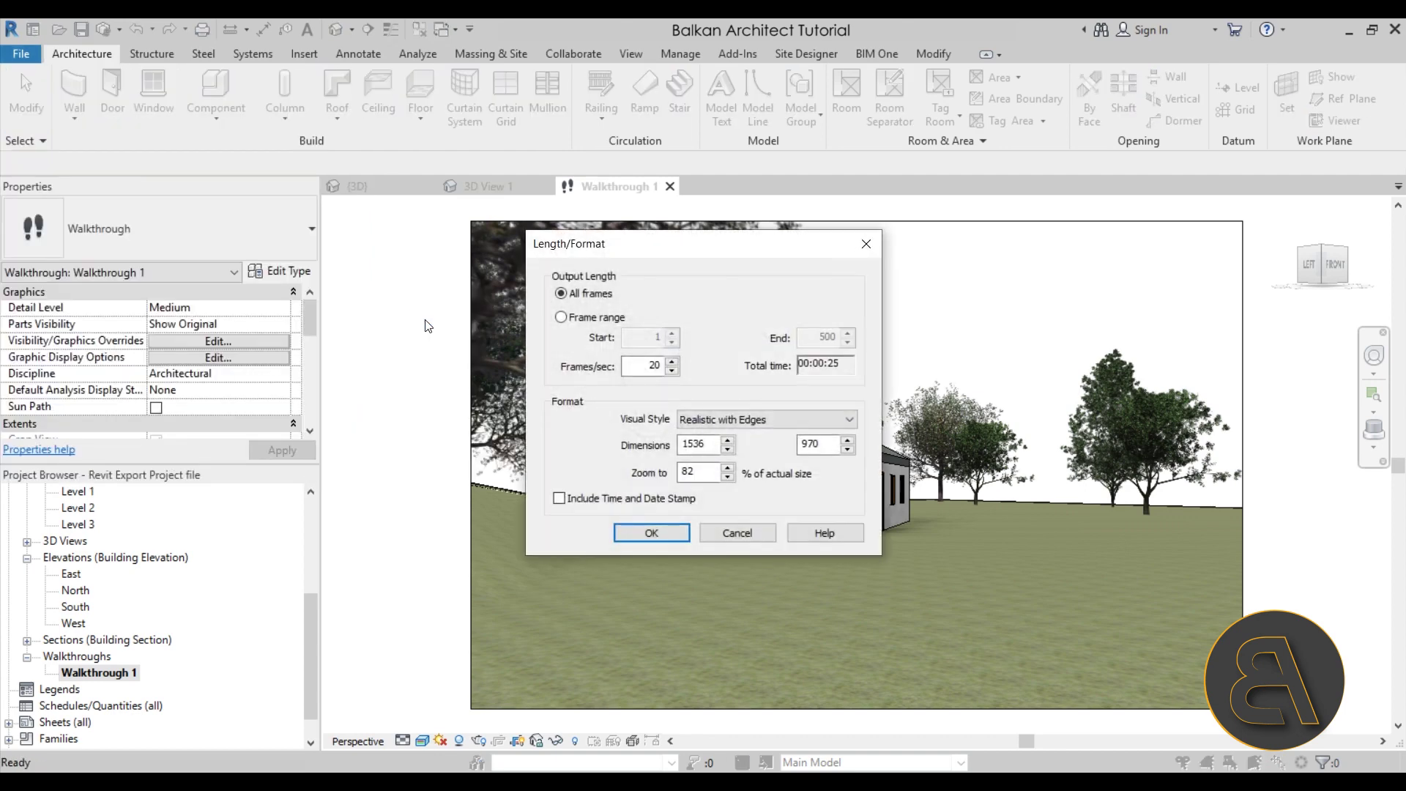
Keep the walkthrough's output length at all frames and choose AVI as the export file type.
drag(741, 246, 589, 252)
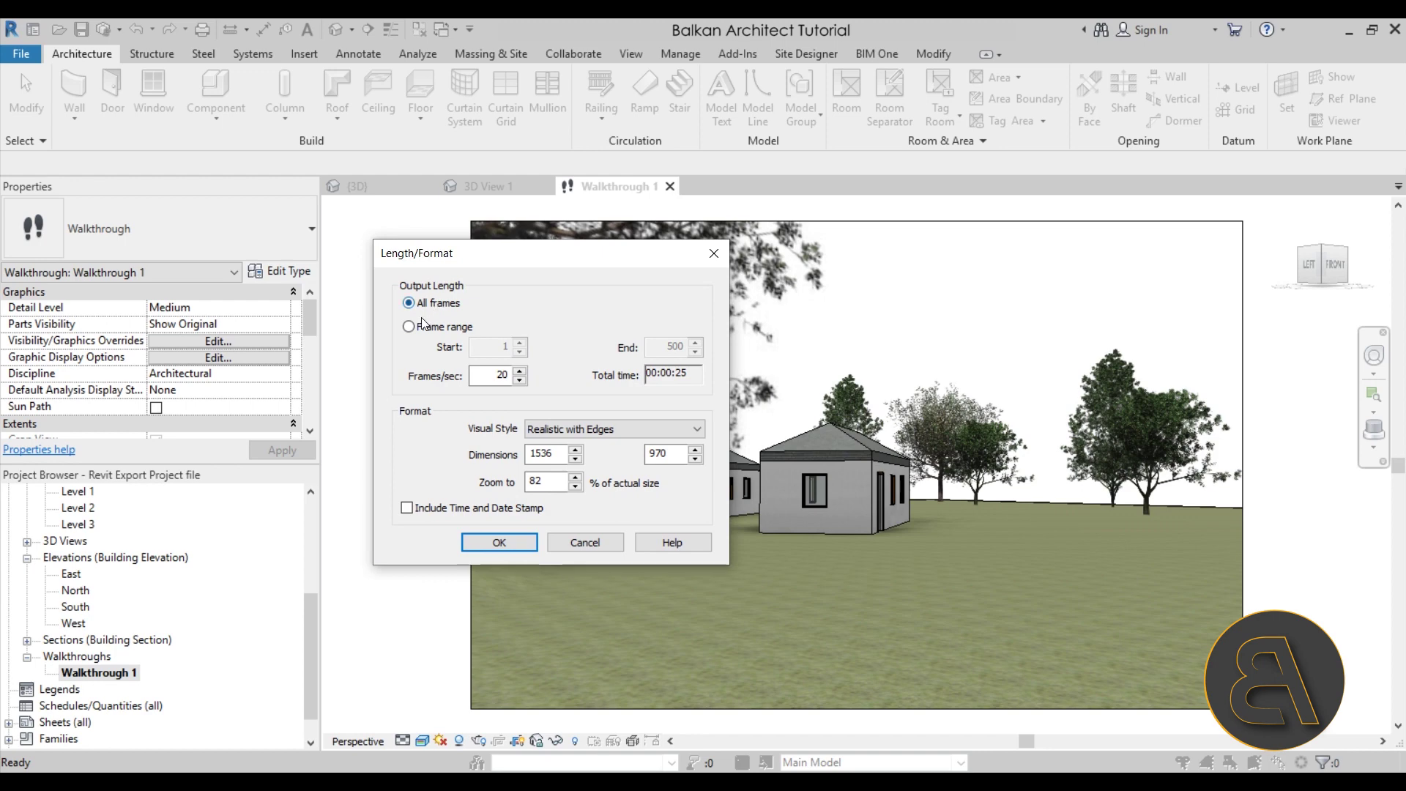
click(410, 327)
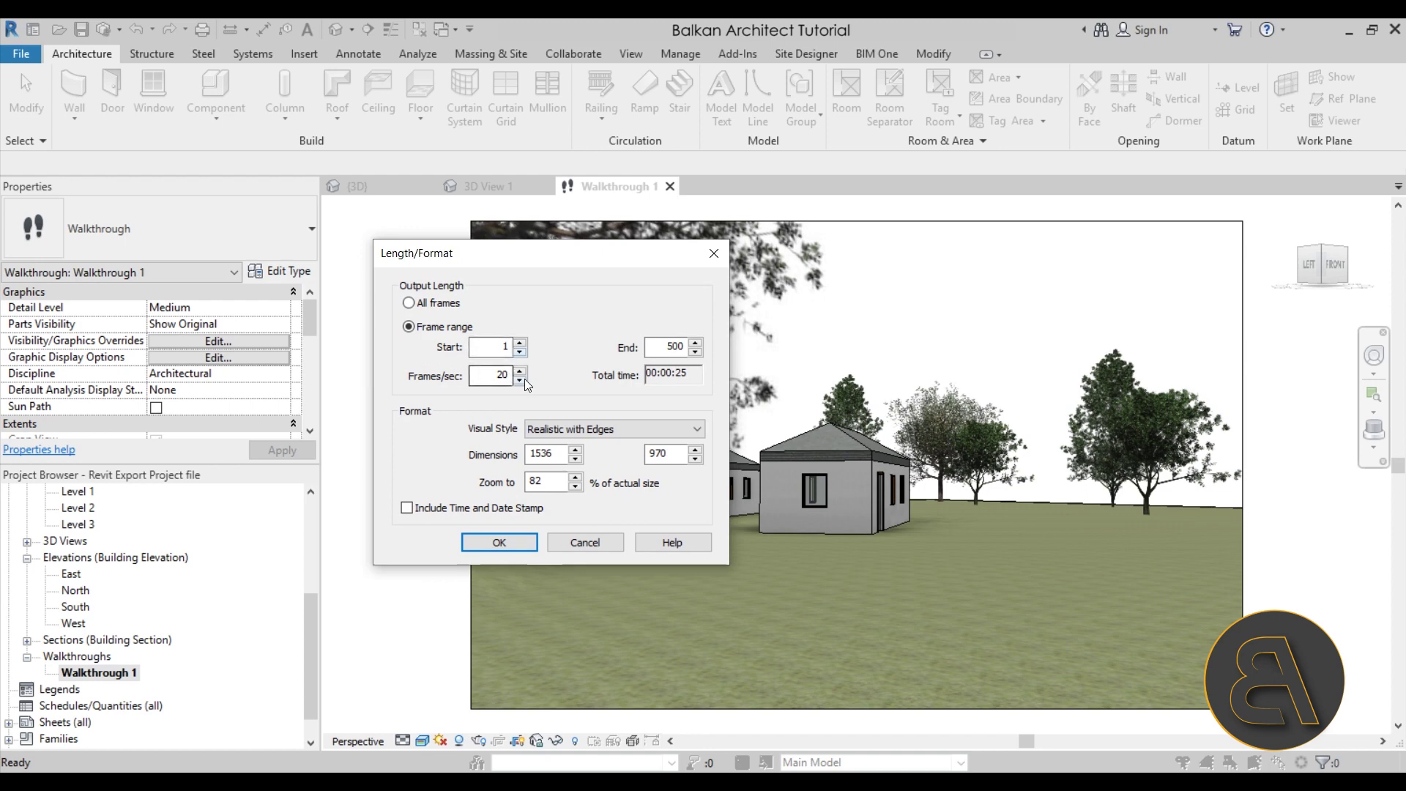
click(438, 303)
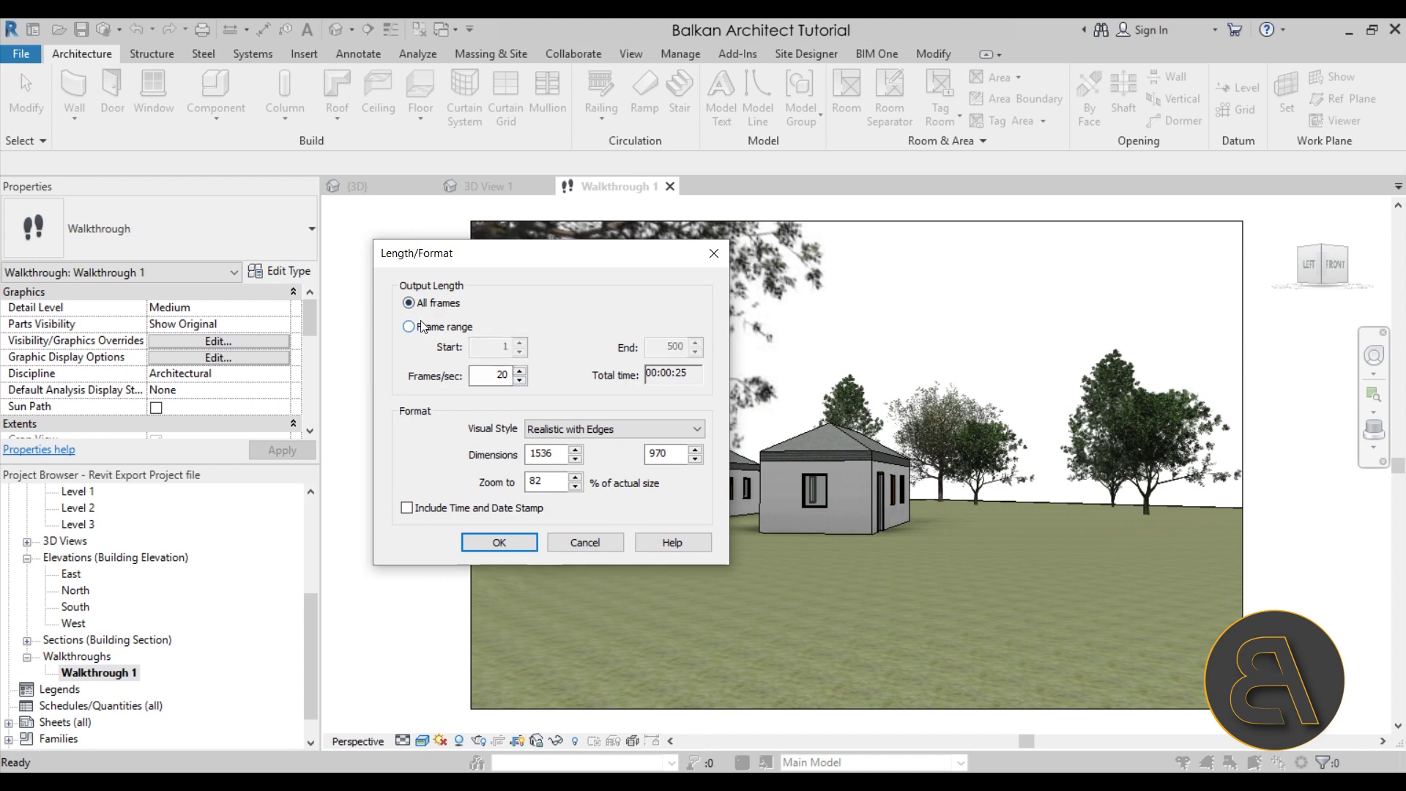
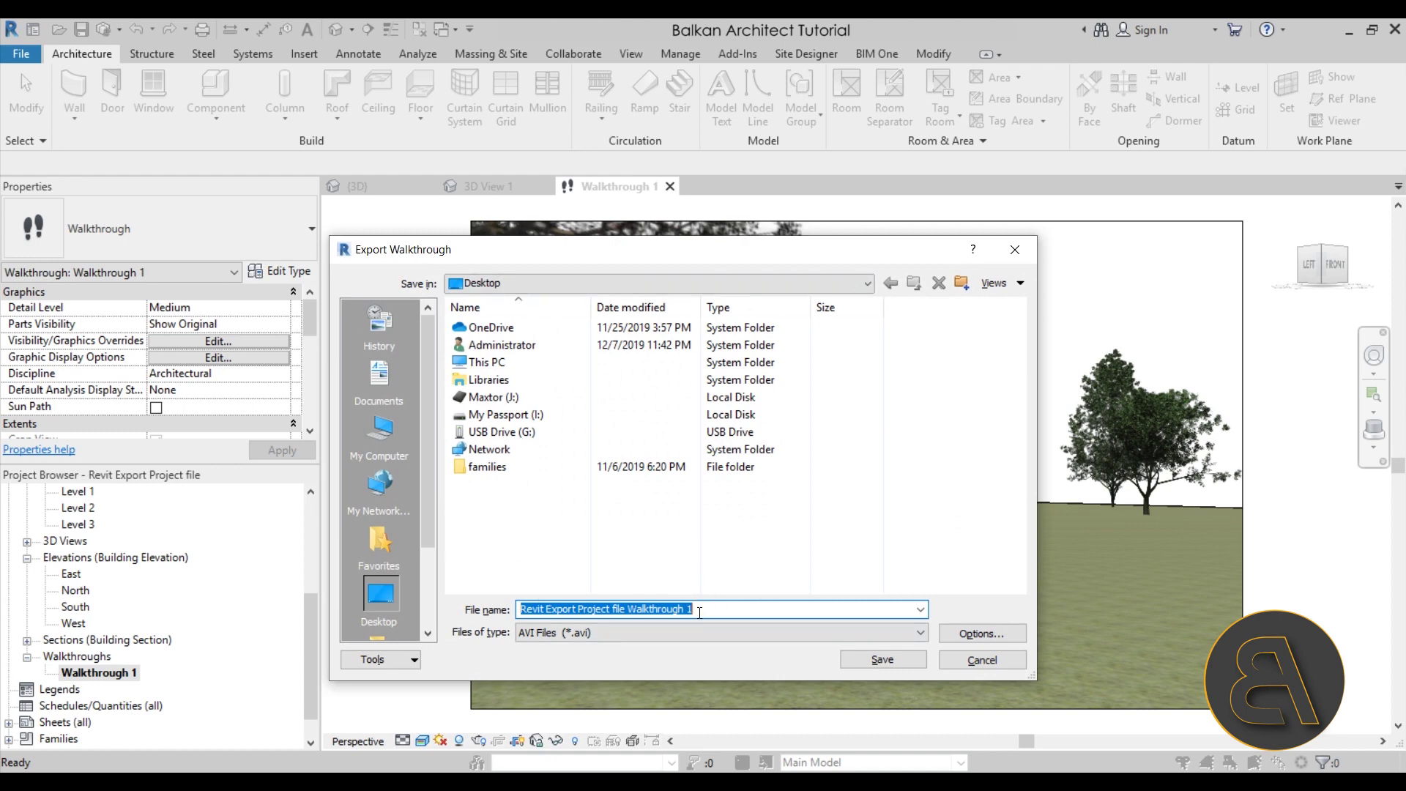
click(564, 631)
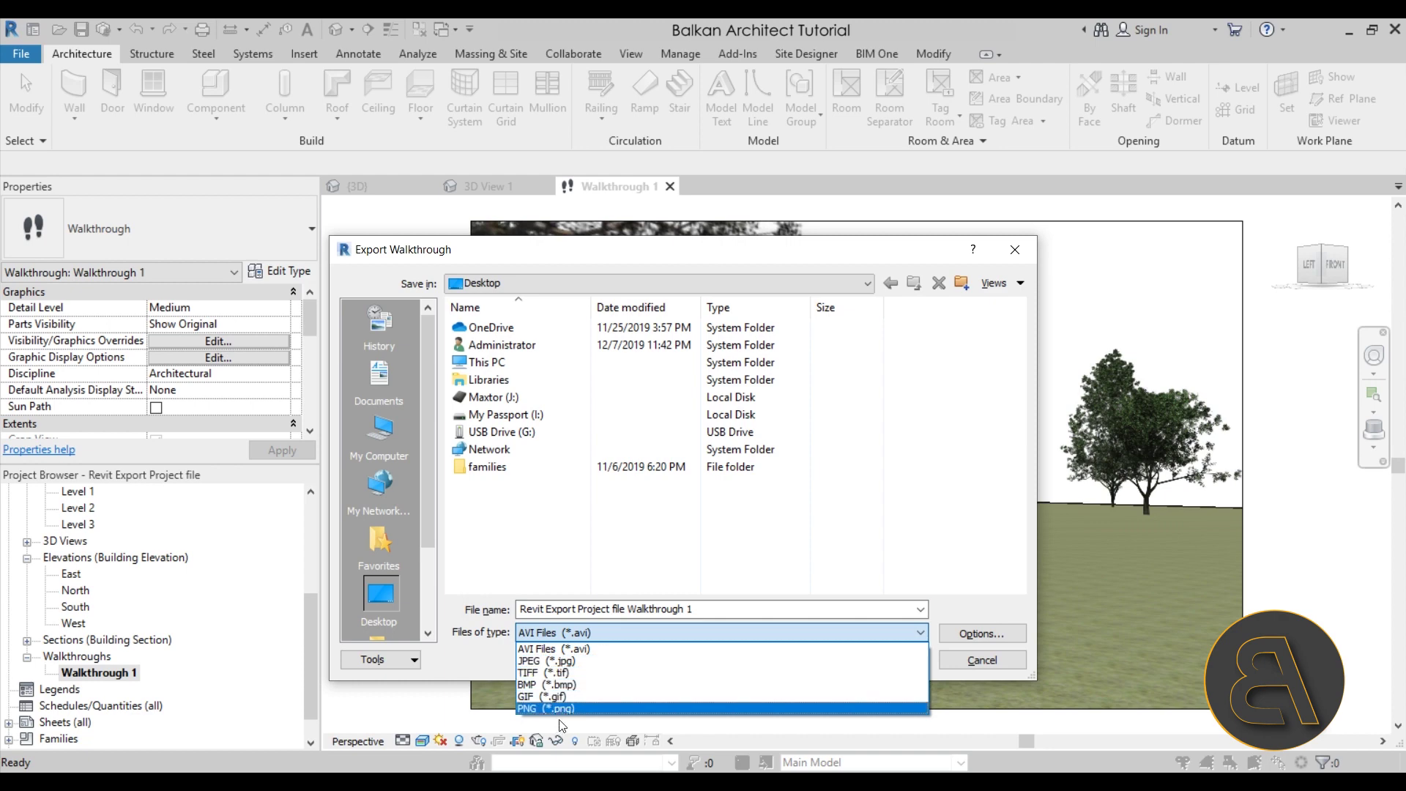
click(535, 649)
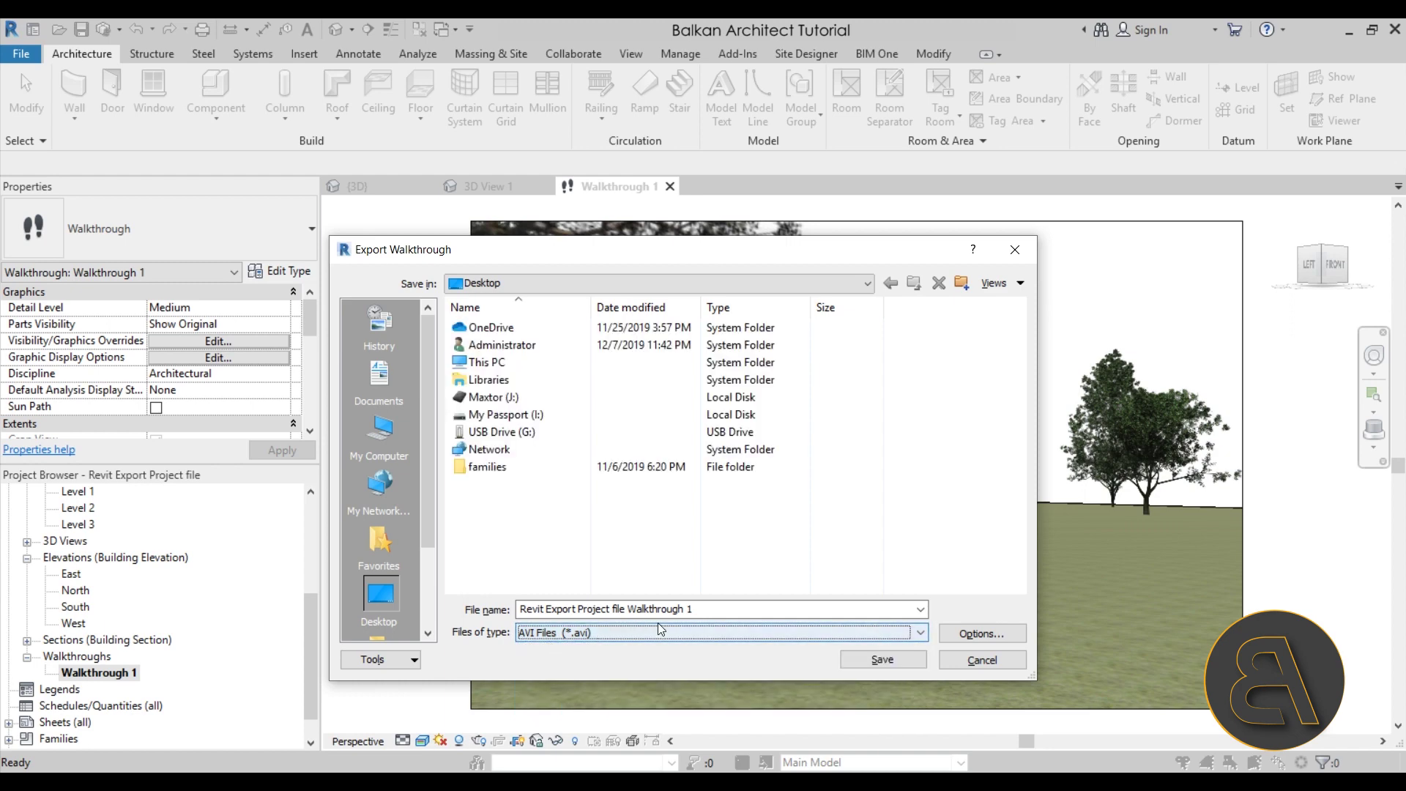
Replace the "Revit Export Project file" prefix in the walkthrough's file name with a short export prefix and save the AVI to the Desktop.
click(730, 604)
click(628, 609)
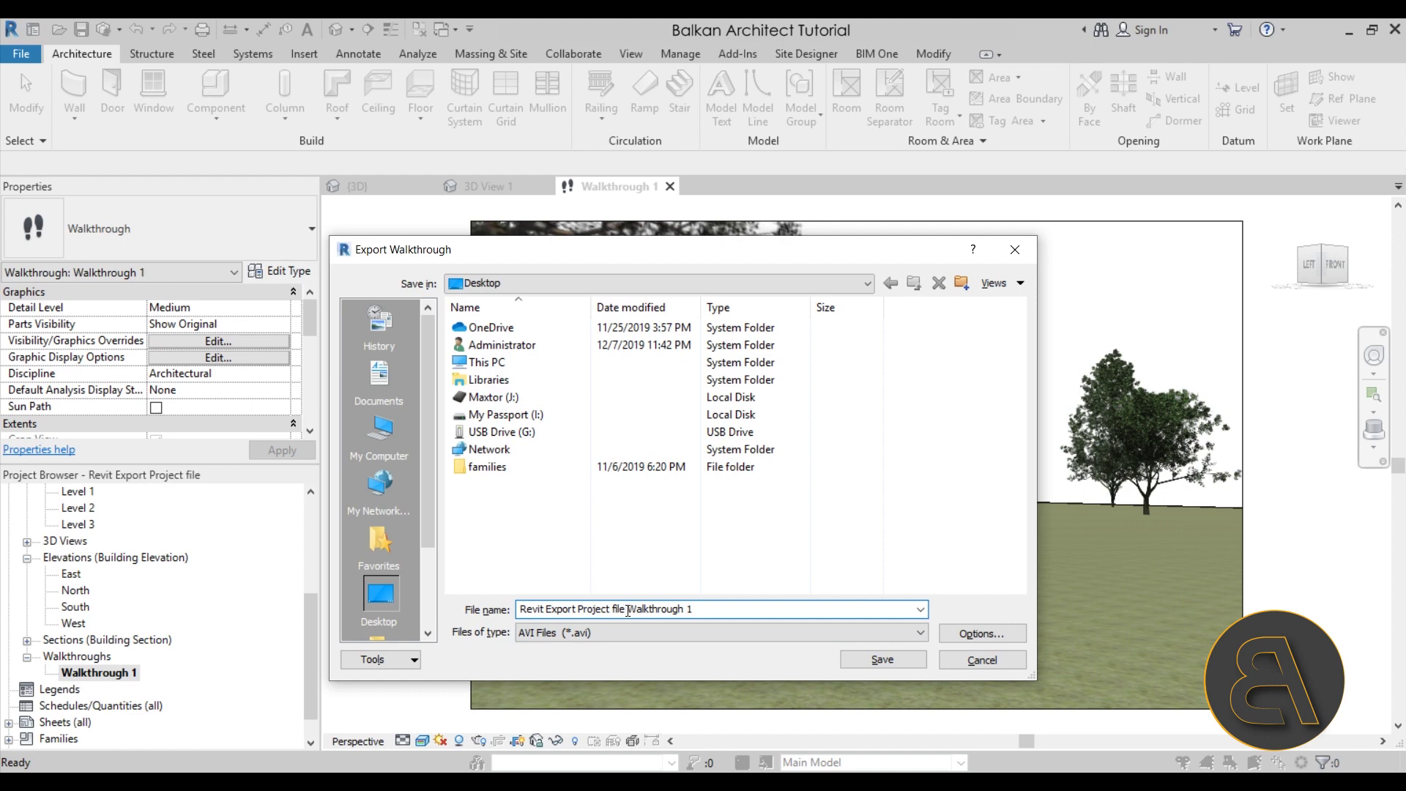
drag(626, 609, 429, 617)
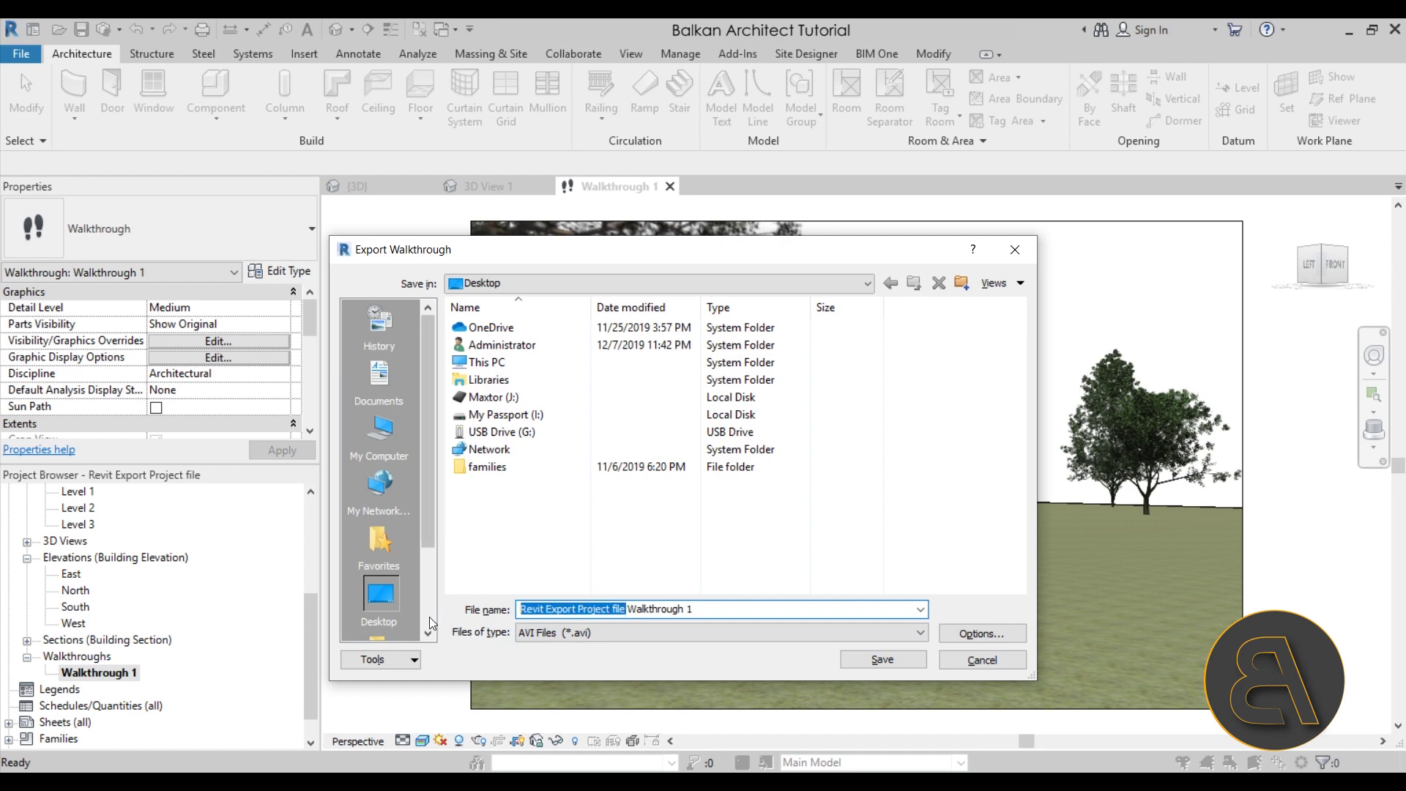
text(Exoirt)
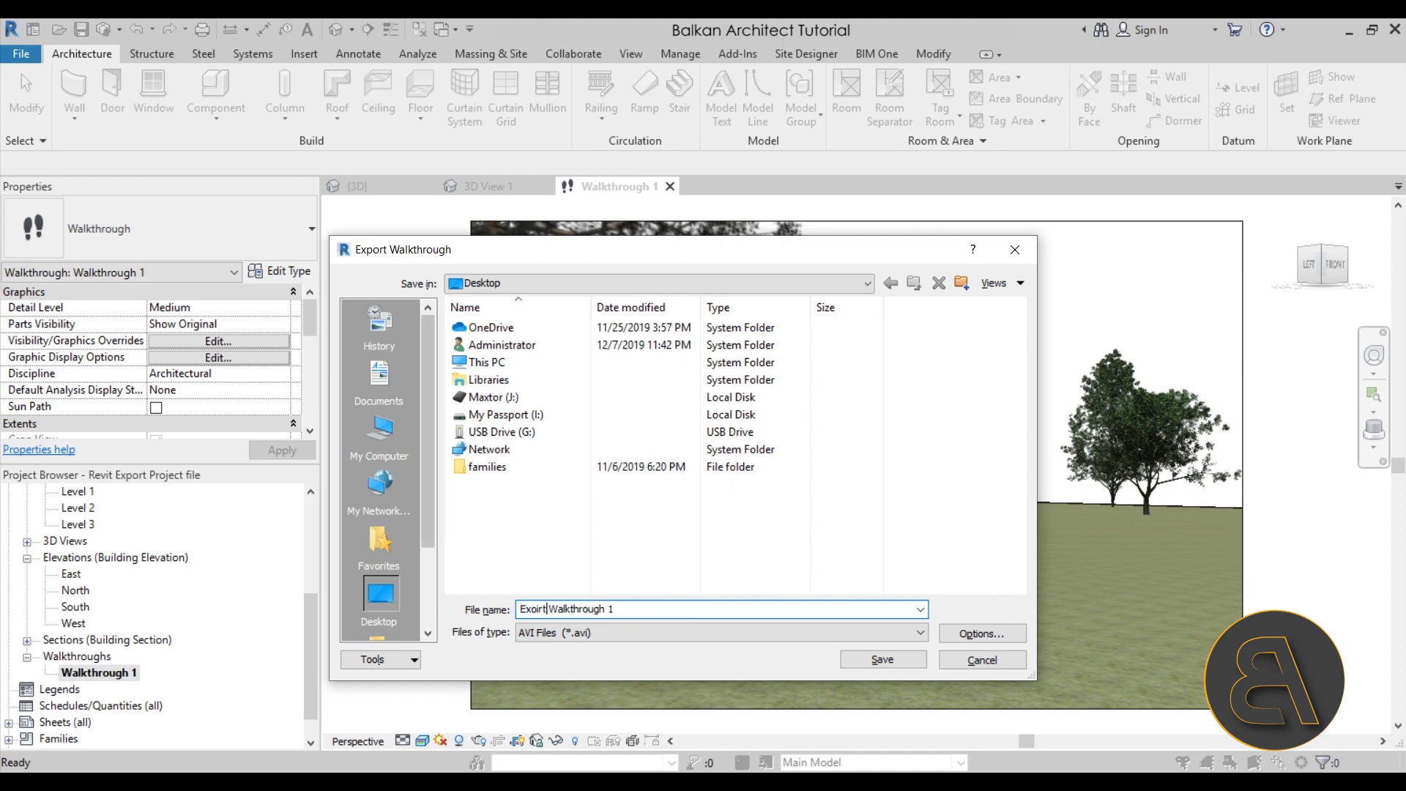
key(BackSpace)
key(BackSpace)
click(905, 662)
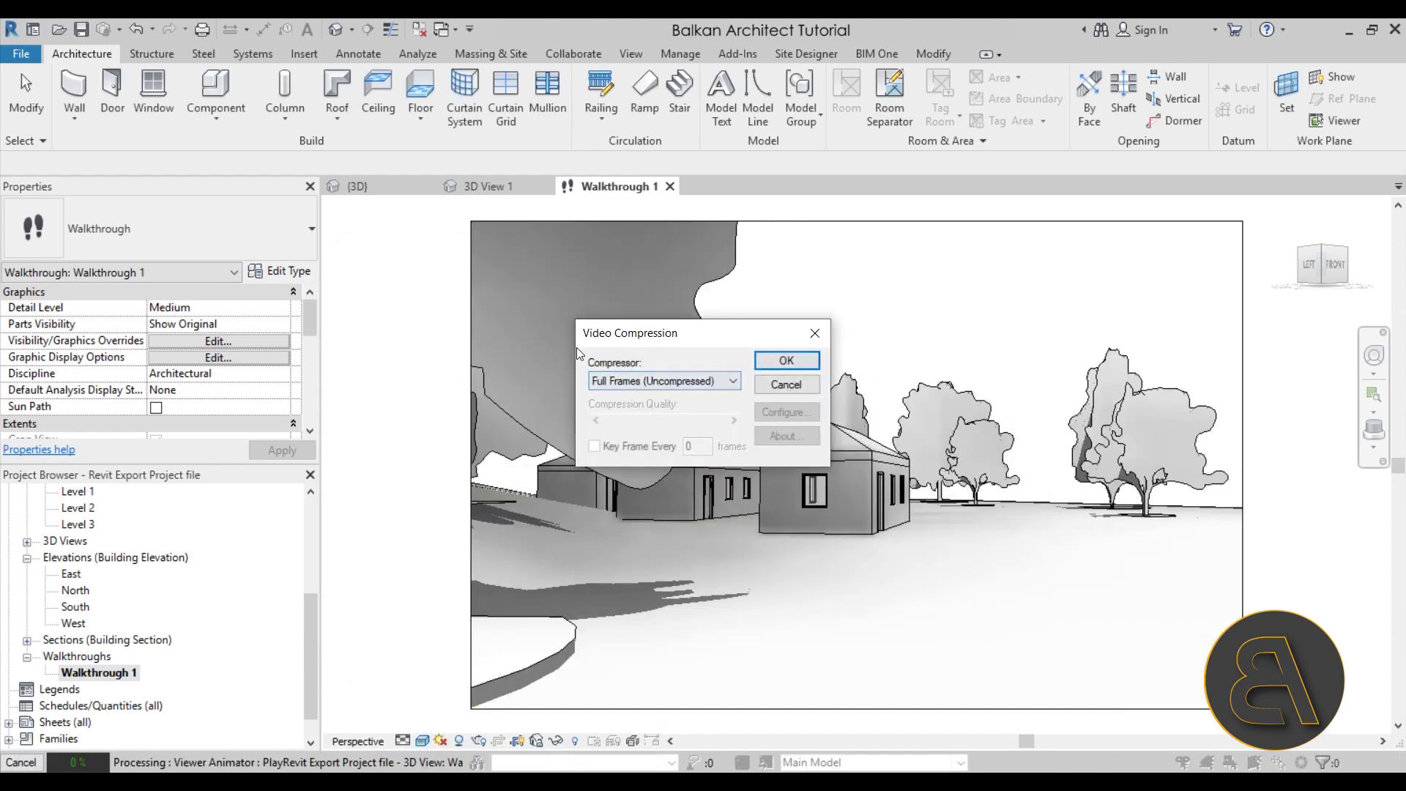
Set the video compressor to Microsoft Video 1 with a compression quality of 79 and run the walkthrough export.
click(654, 381)
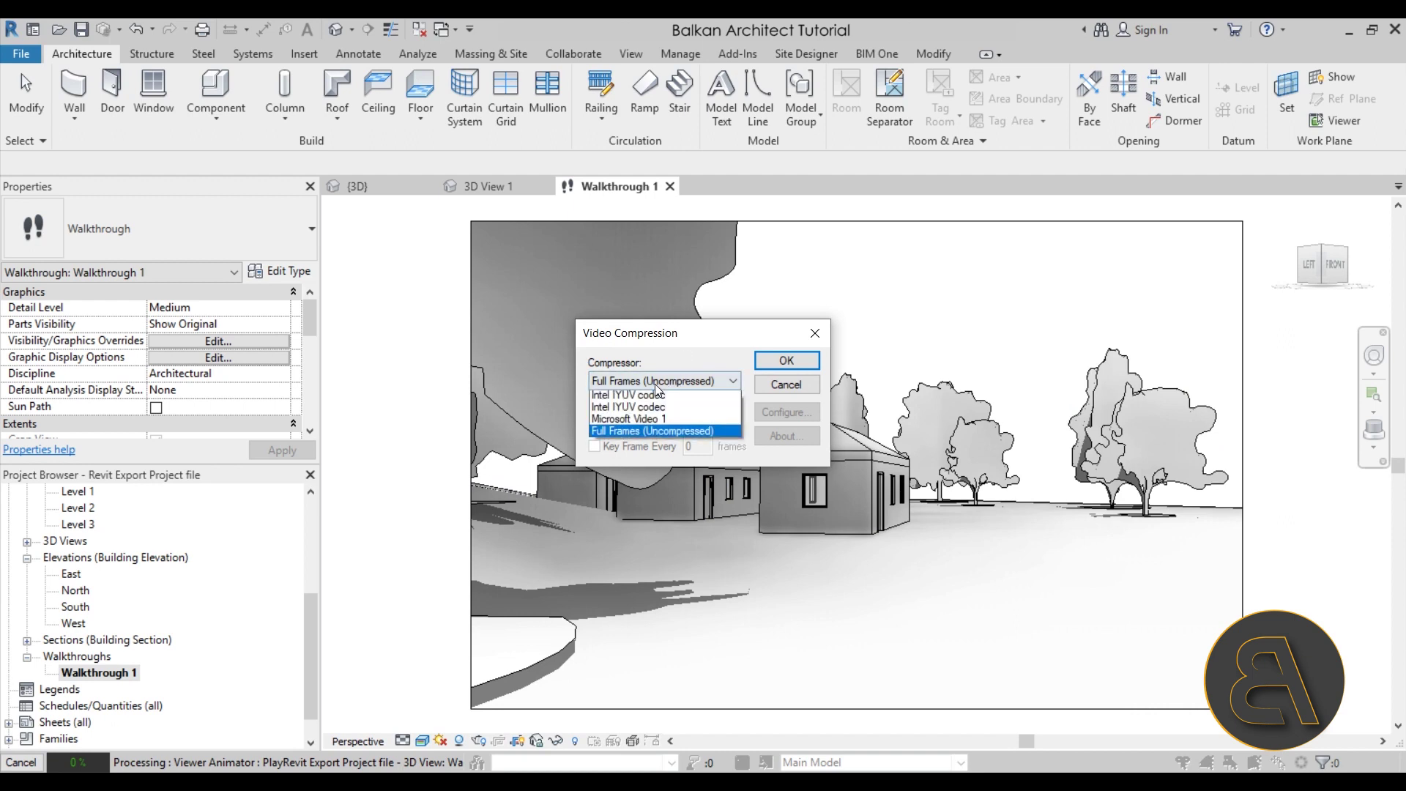
click(612, 422)
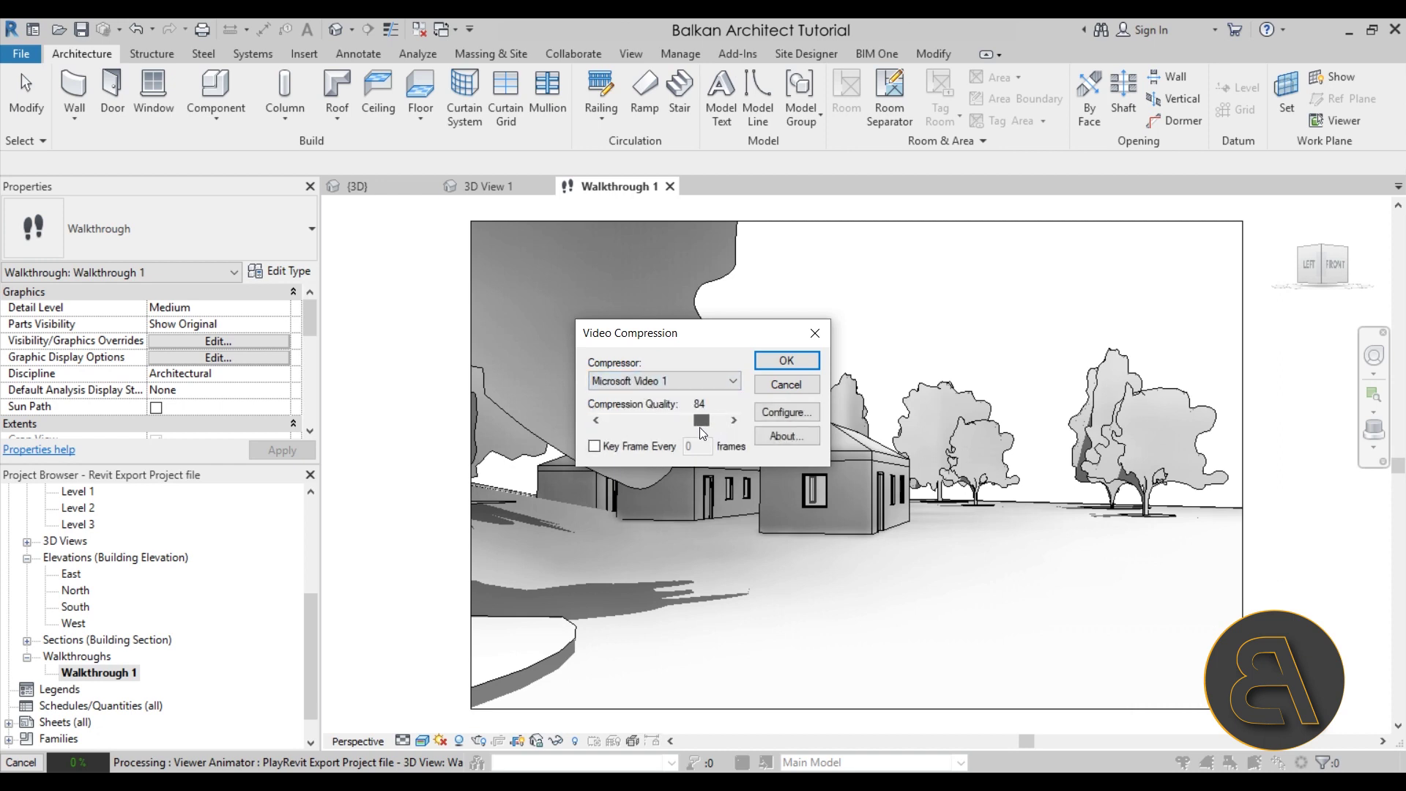
drag(694, 429, 687, 441)
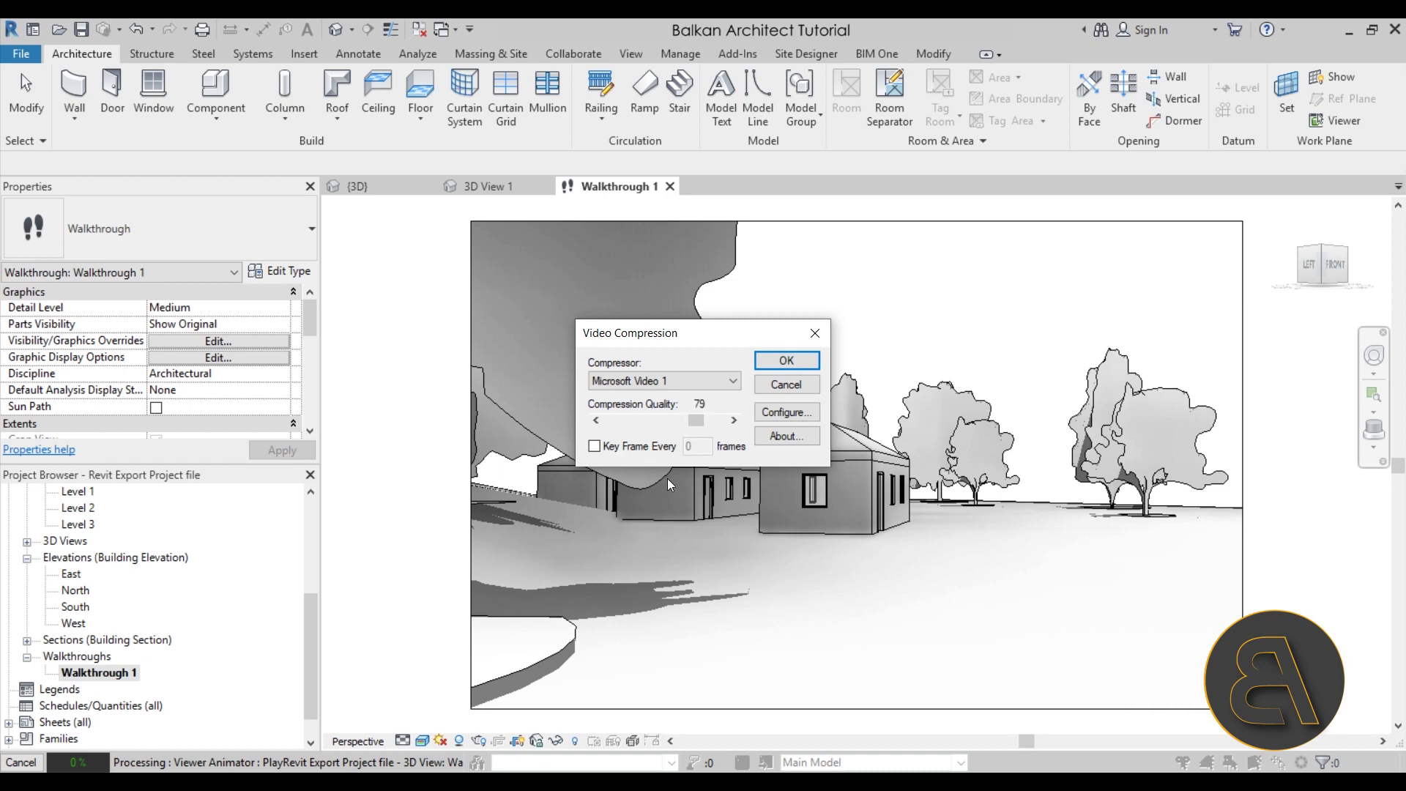
click(779, 361)
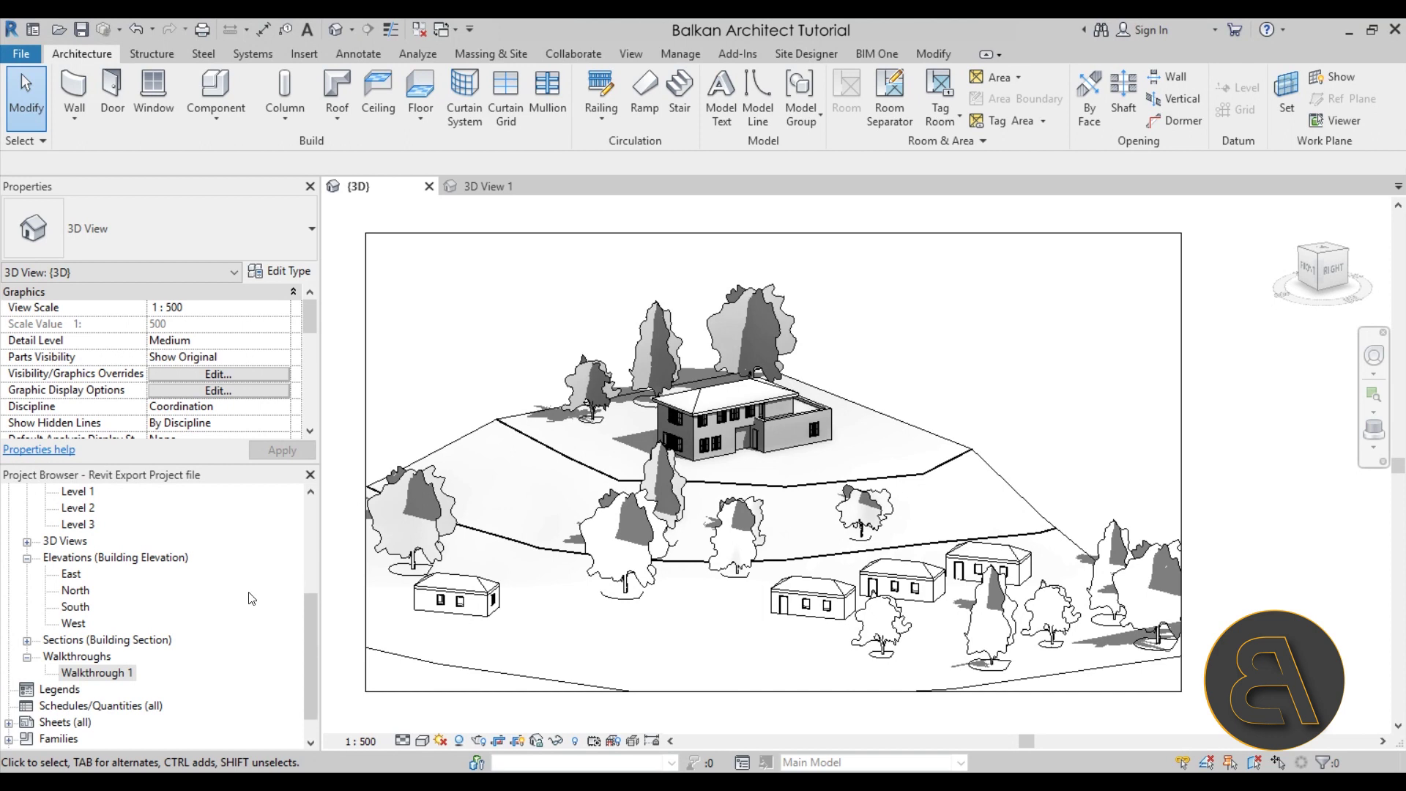
Open the Level 1 floor plan from the project's floor plan views.
scroll(249, 590, up, 3)
scroll(246, 583, up, 1)
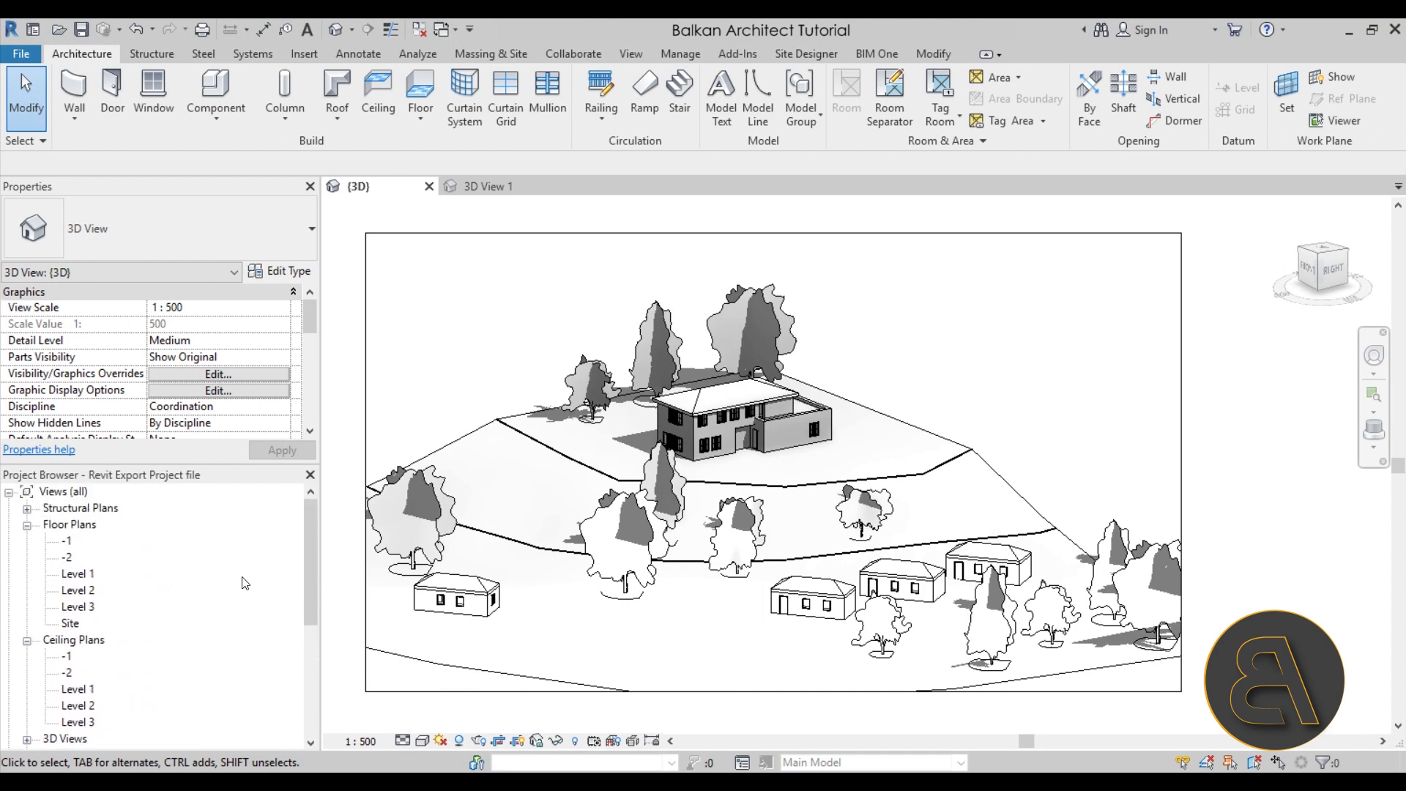
double_click(82, 576)
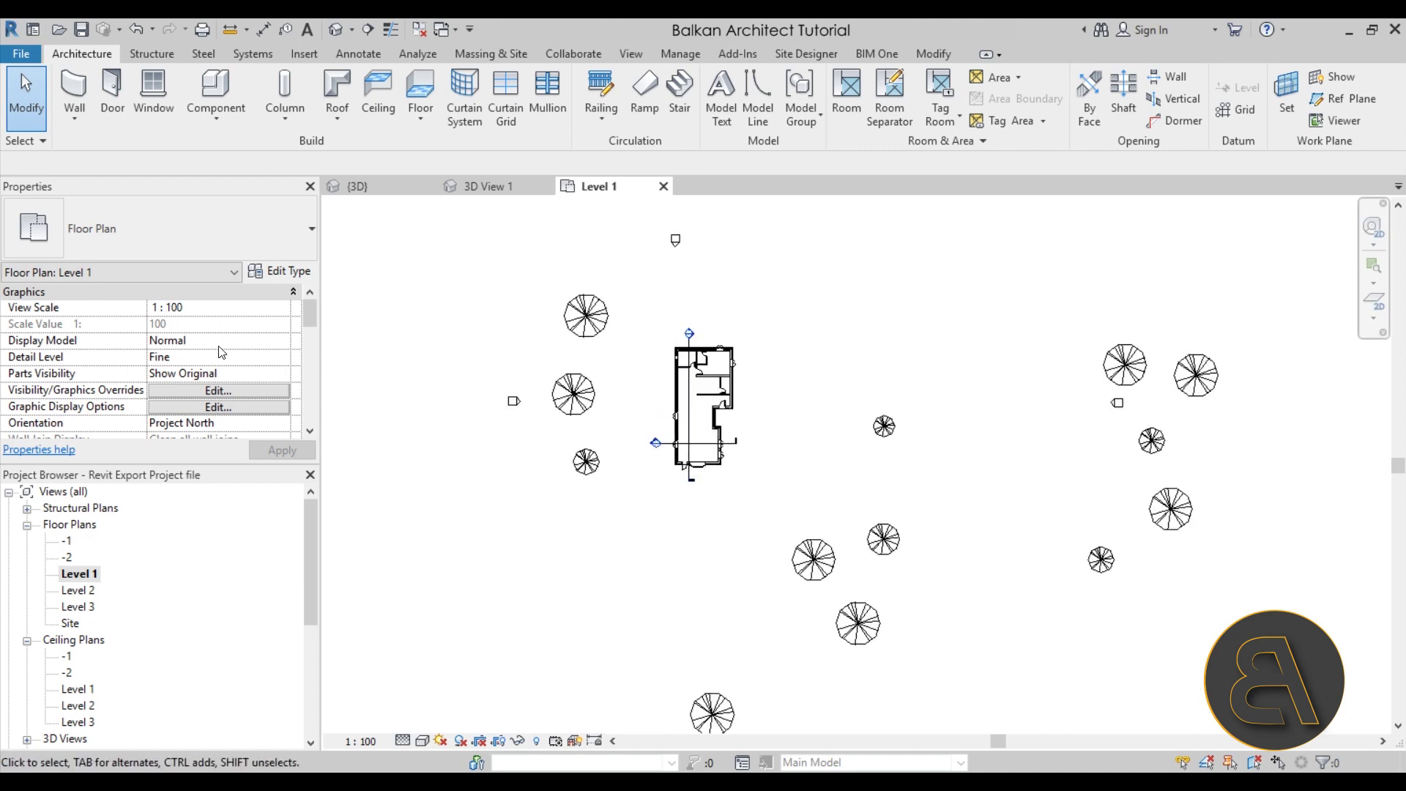
Turn on Crop View and Crop Region Visible for the Level 1 floor plan and apply the changes.
scroll(221, 352, down, 6)
click(156, 342)
click(156, 358)
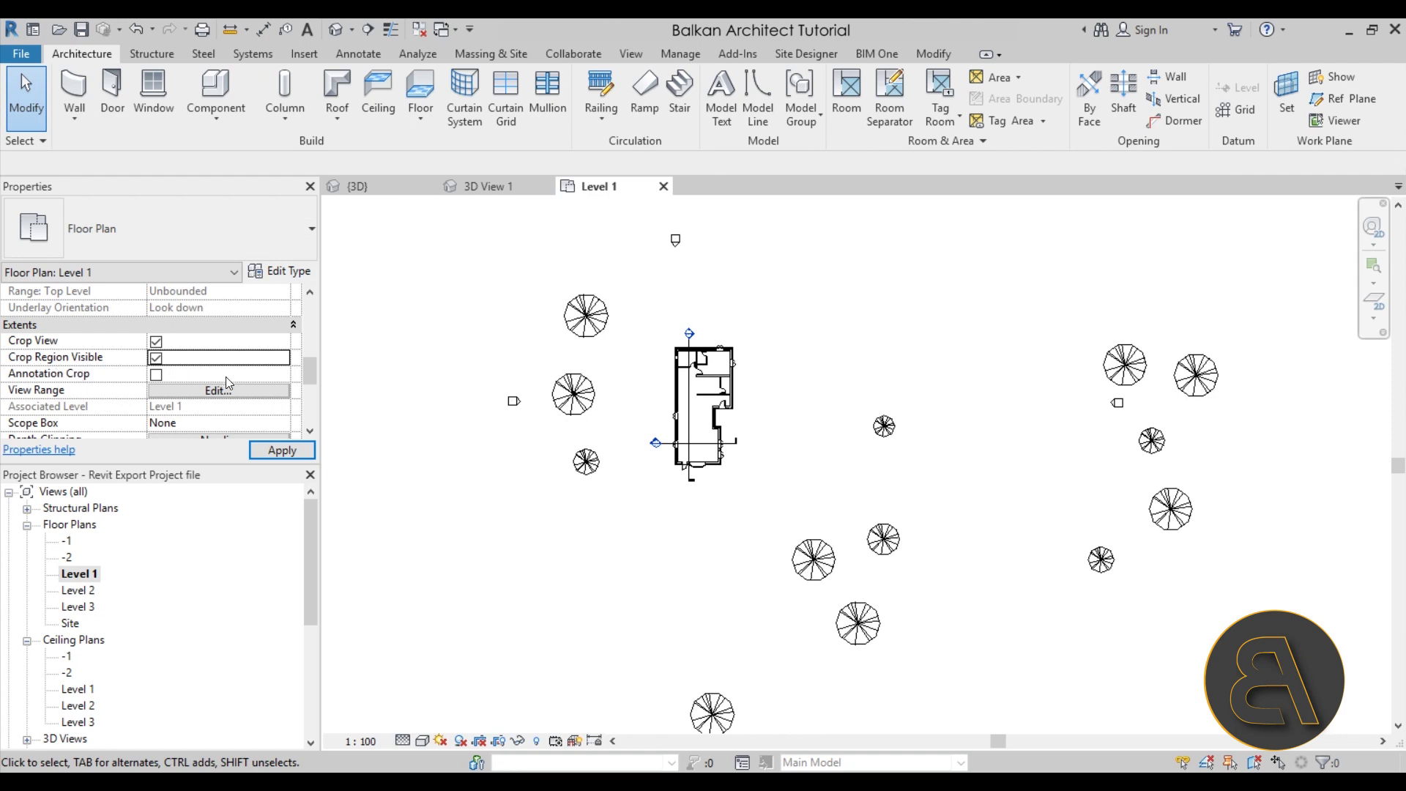
click(283, 450)
Pull in all four sides of the Level 1 crop region so it closely surrounds the main house plan.
scroll(617, 443, down, 4)
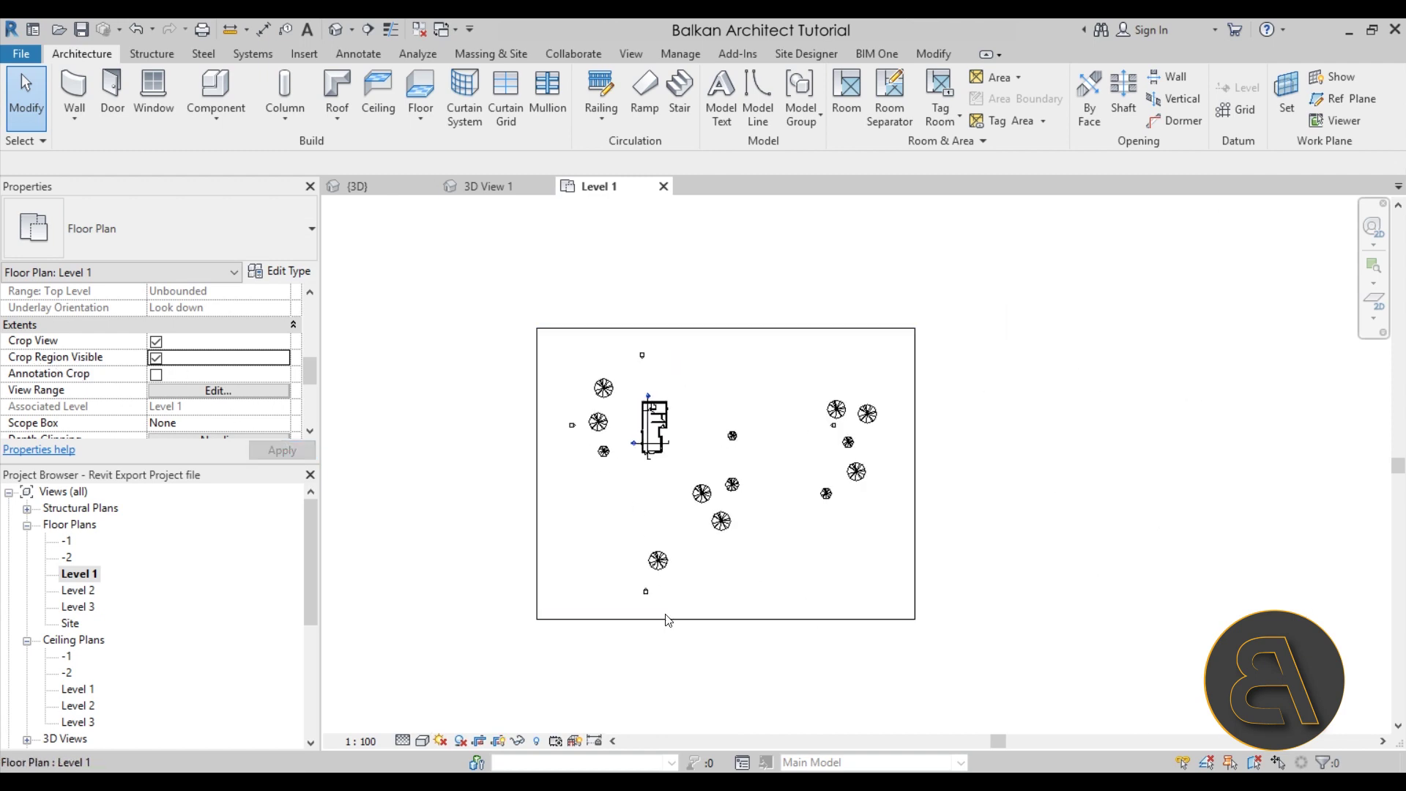
click(695, 620)
drag(727, 620, 727, 465)
drag(536, 398, 625, 398)
drag(770, 328, 769, 385)
drag(915, 425, 677, 438)
scroll(659, 428, up, 6)
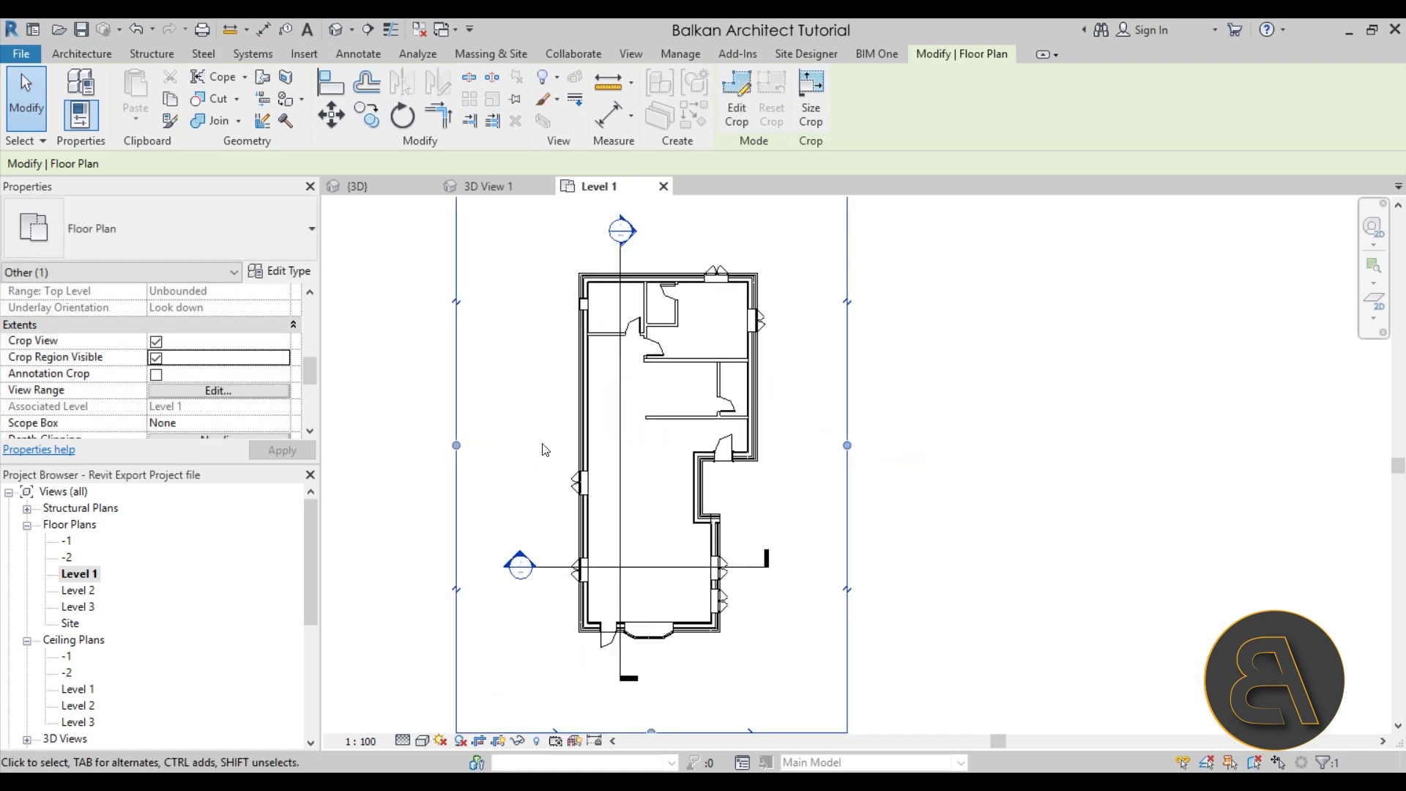
click(573, 432)
scroll(550, 439, down, 2)
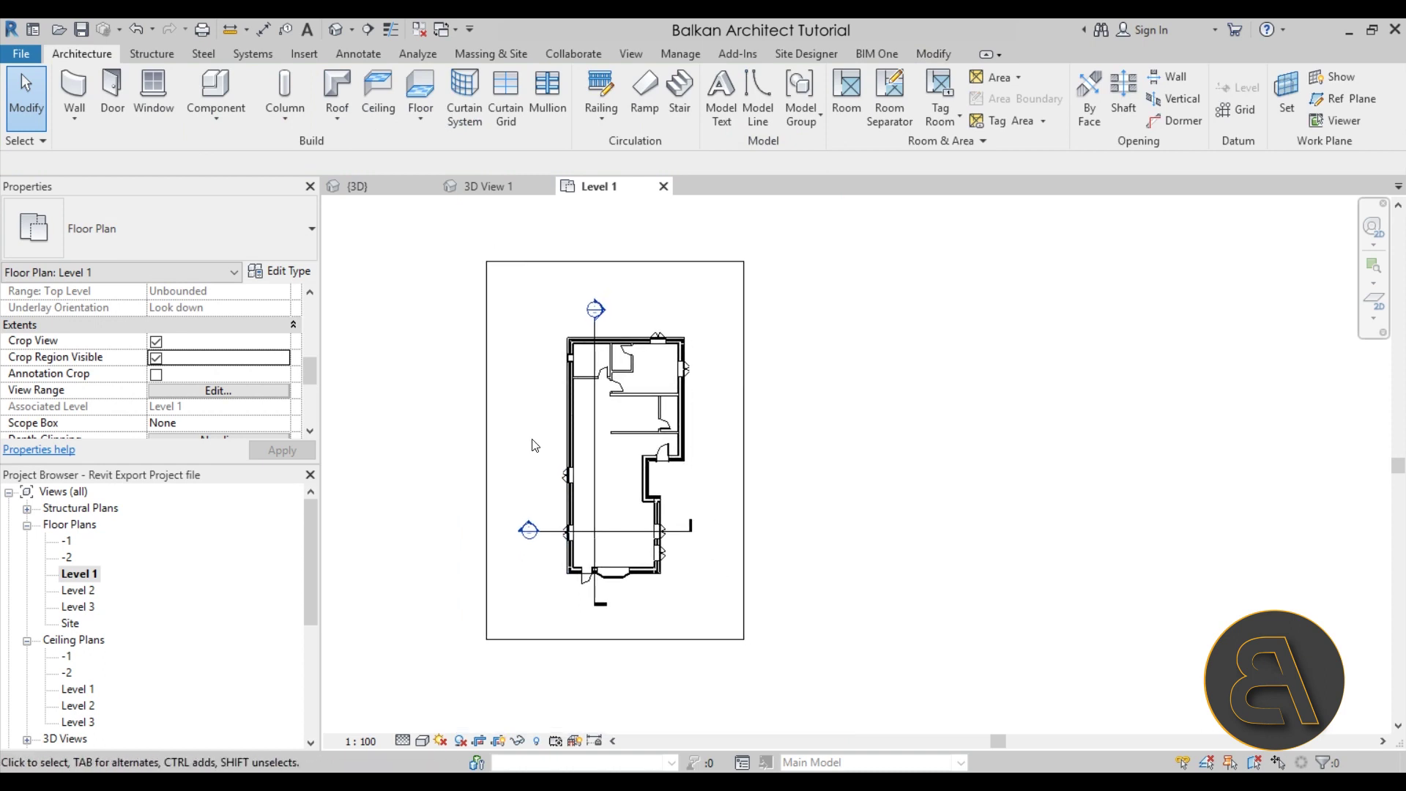
Start printing the Level 1 plan and choose Adobe PDF as the printer.
click(21, 53)
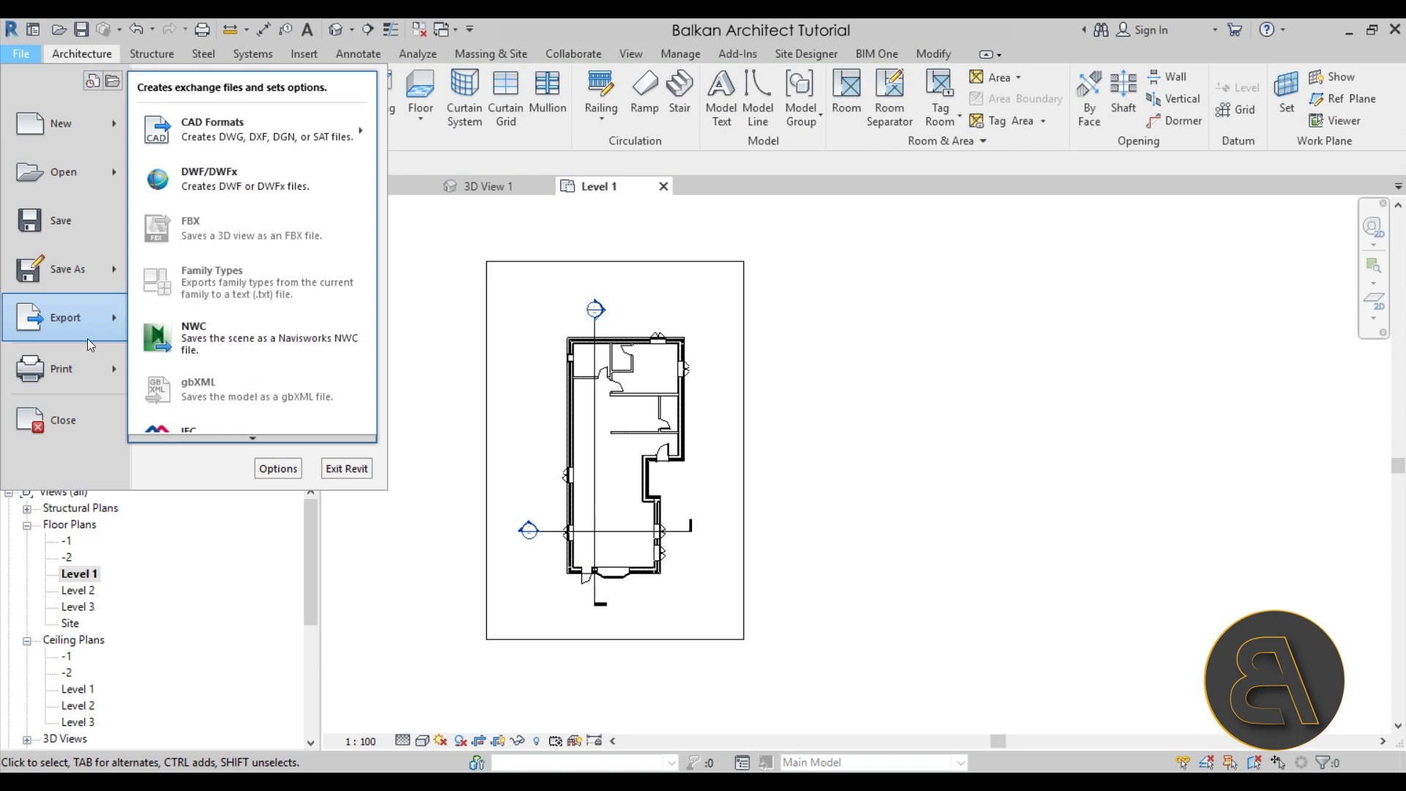
click(72, 377)
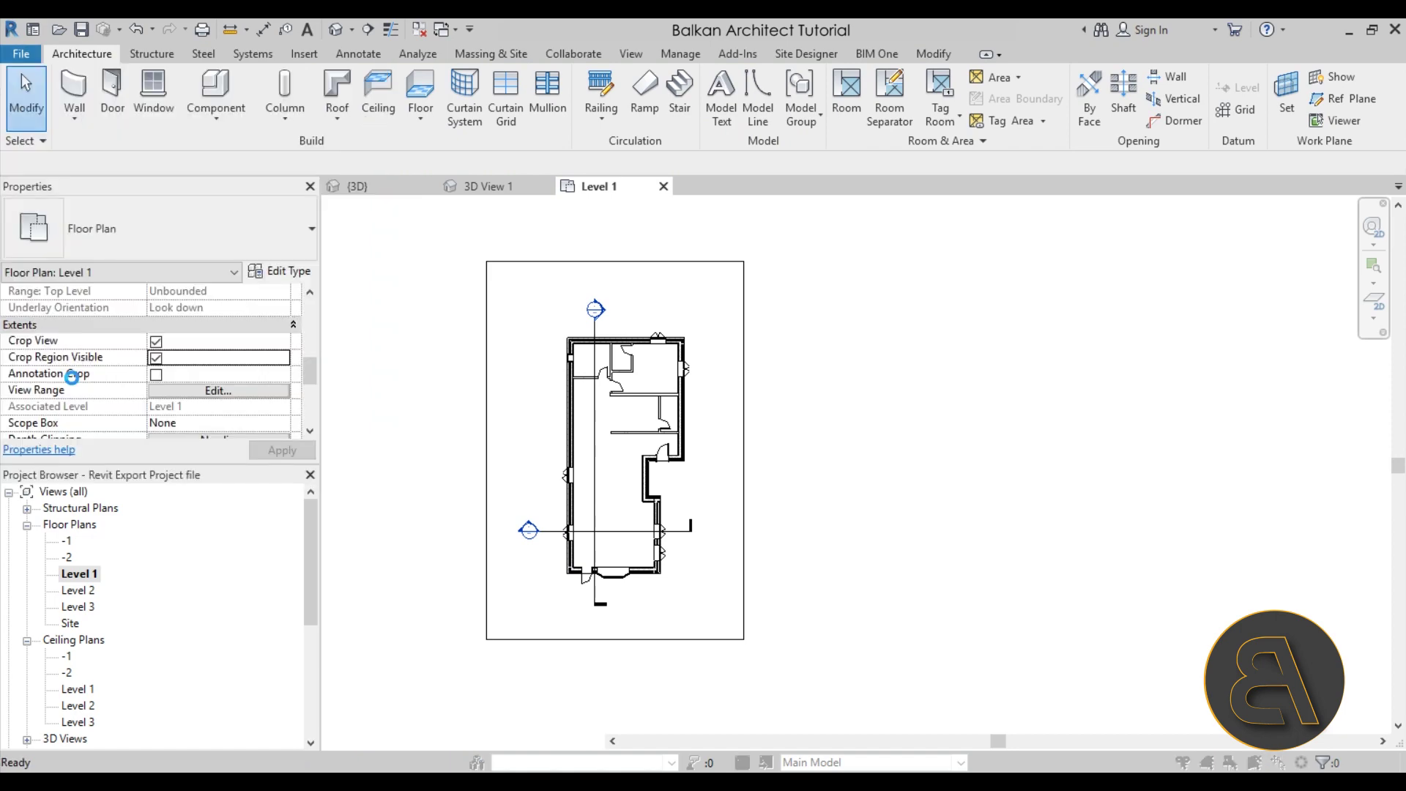
drag(639, 168, 380, 125)
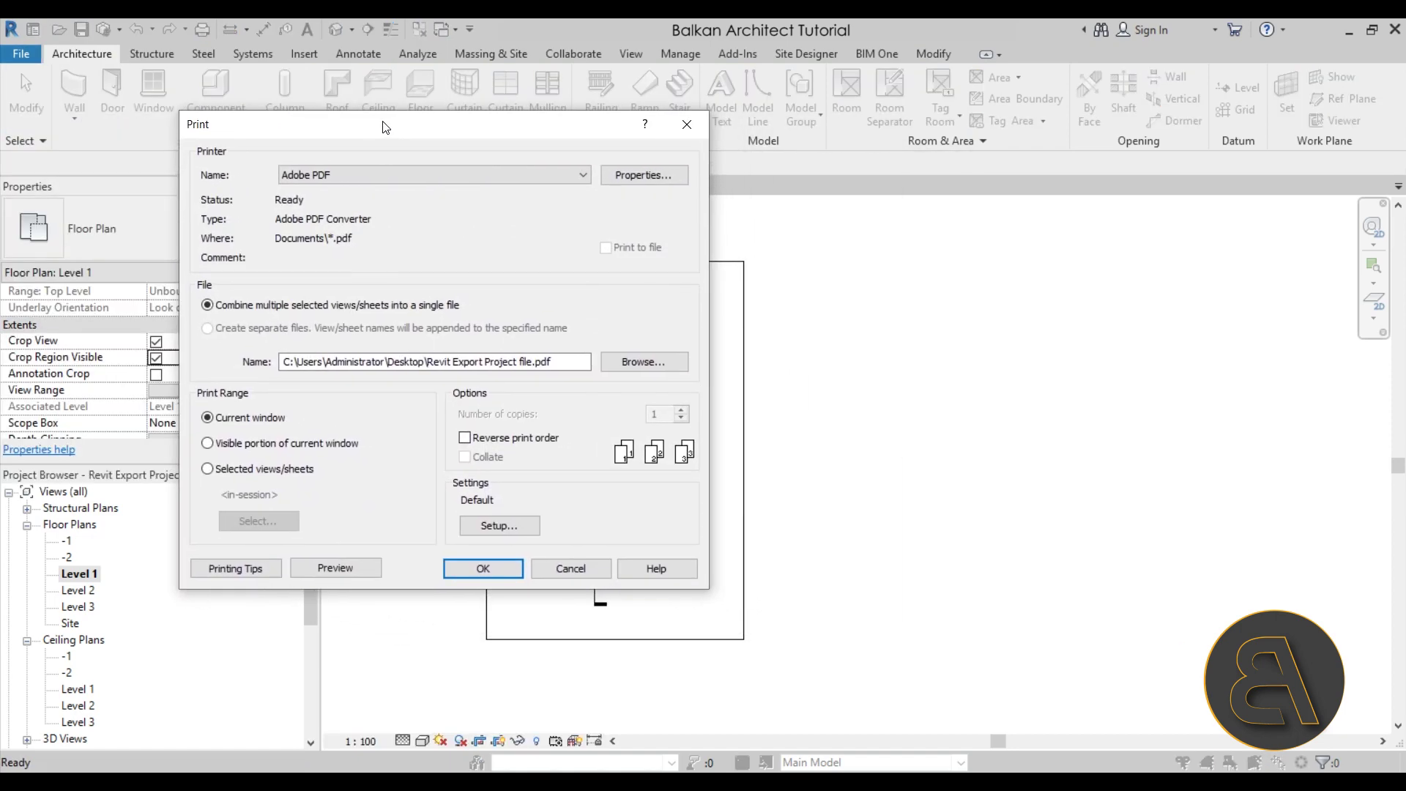
click(298, 178)
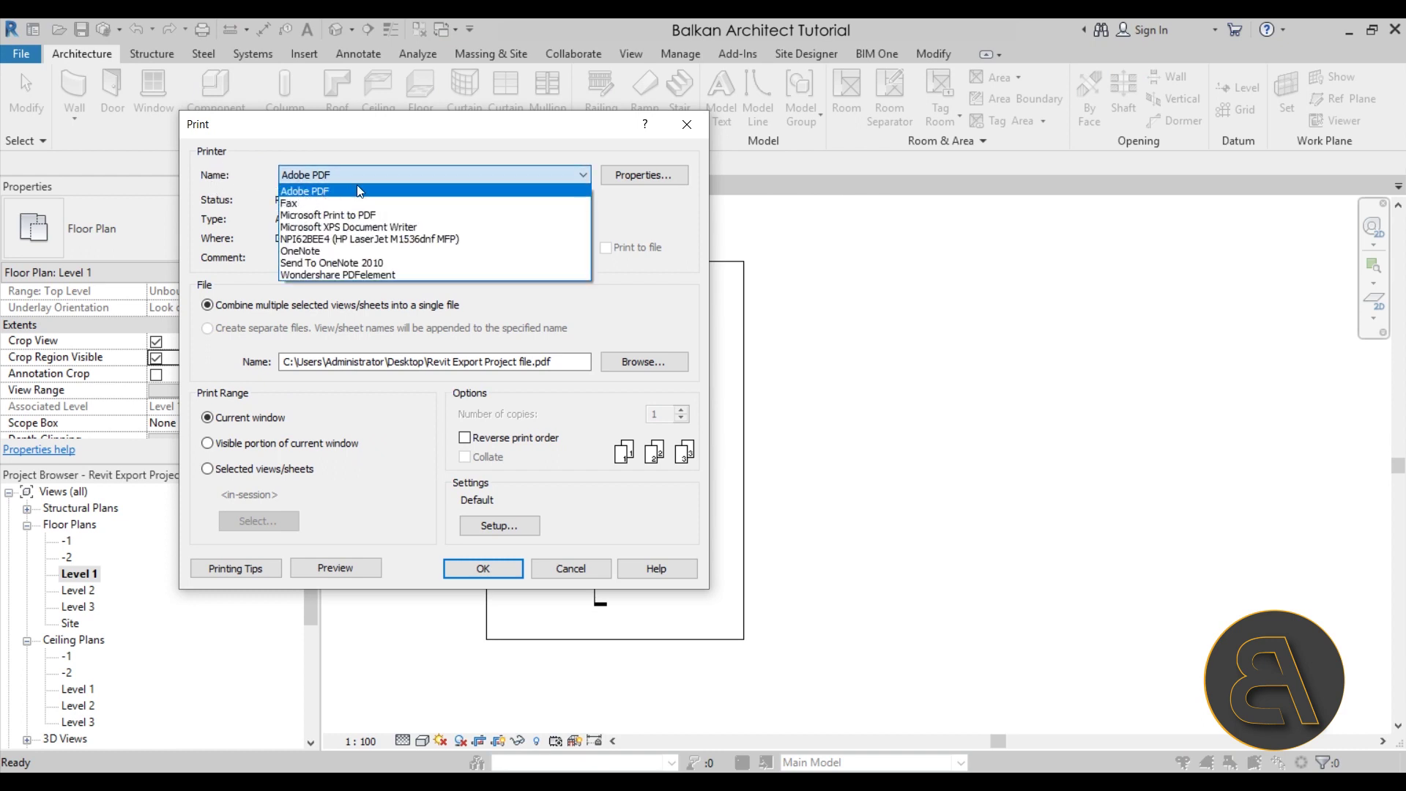
click(360, 182)
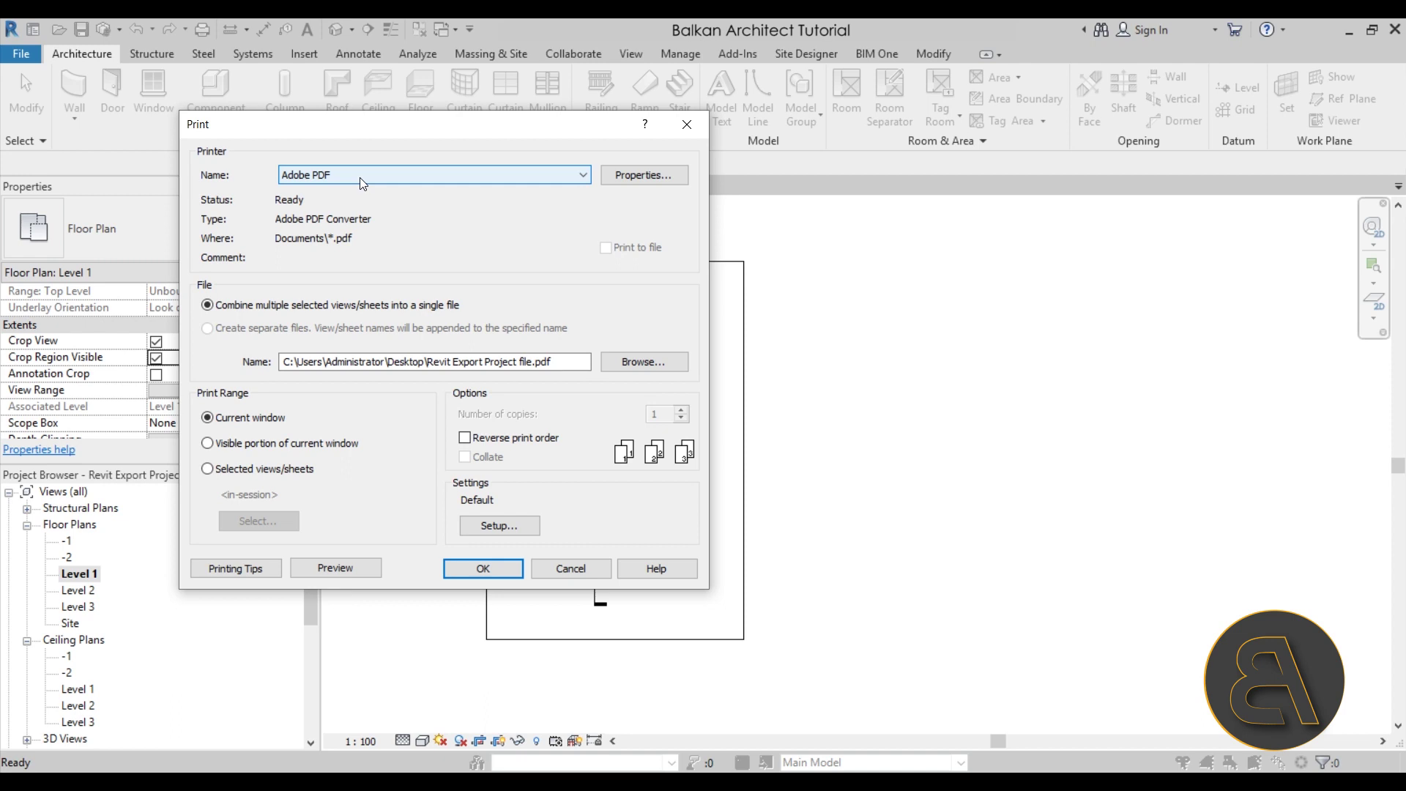
click(361, 183)
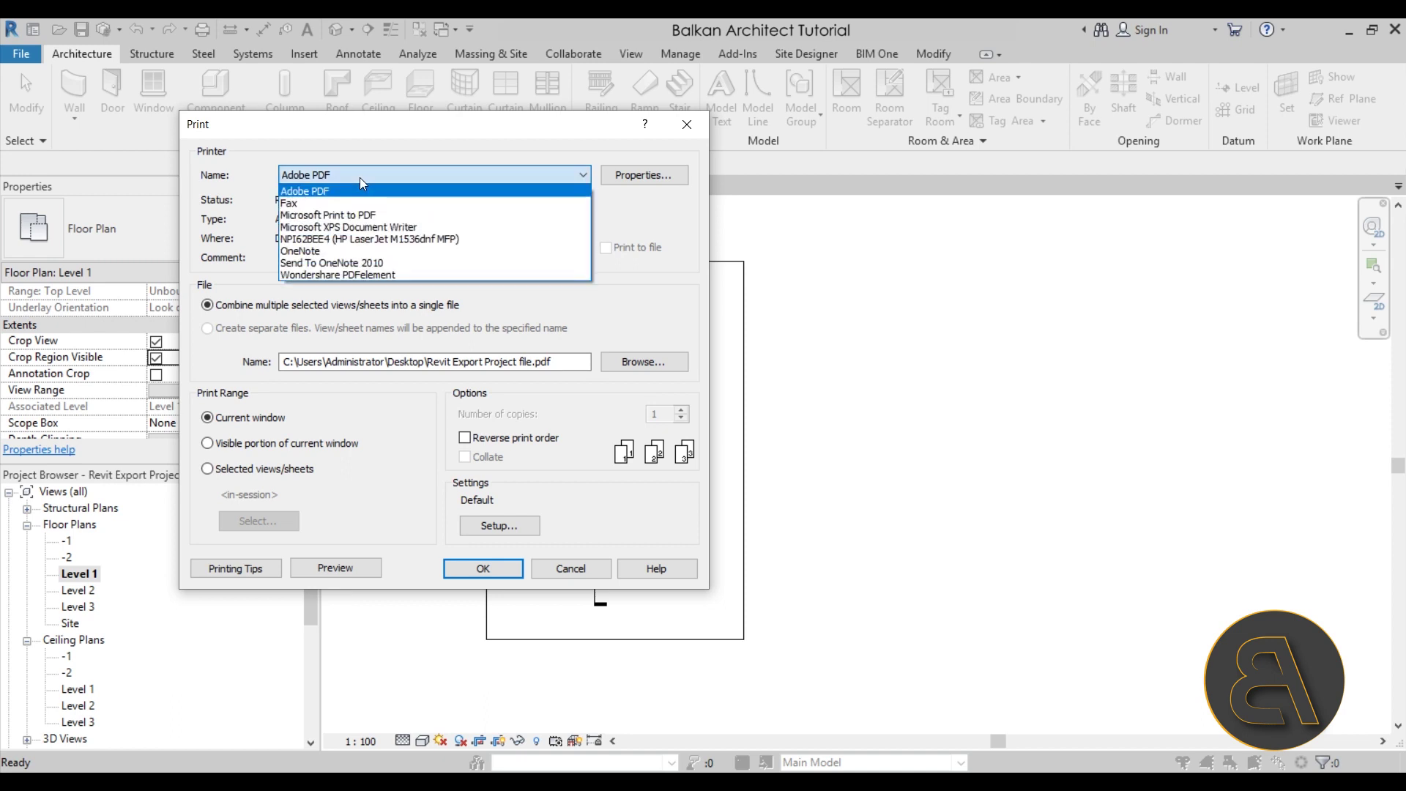
click(298, 192)
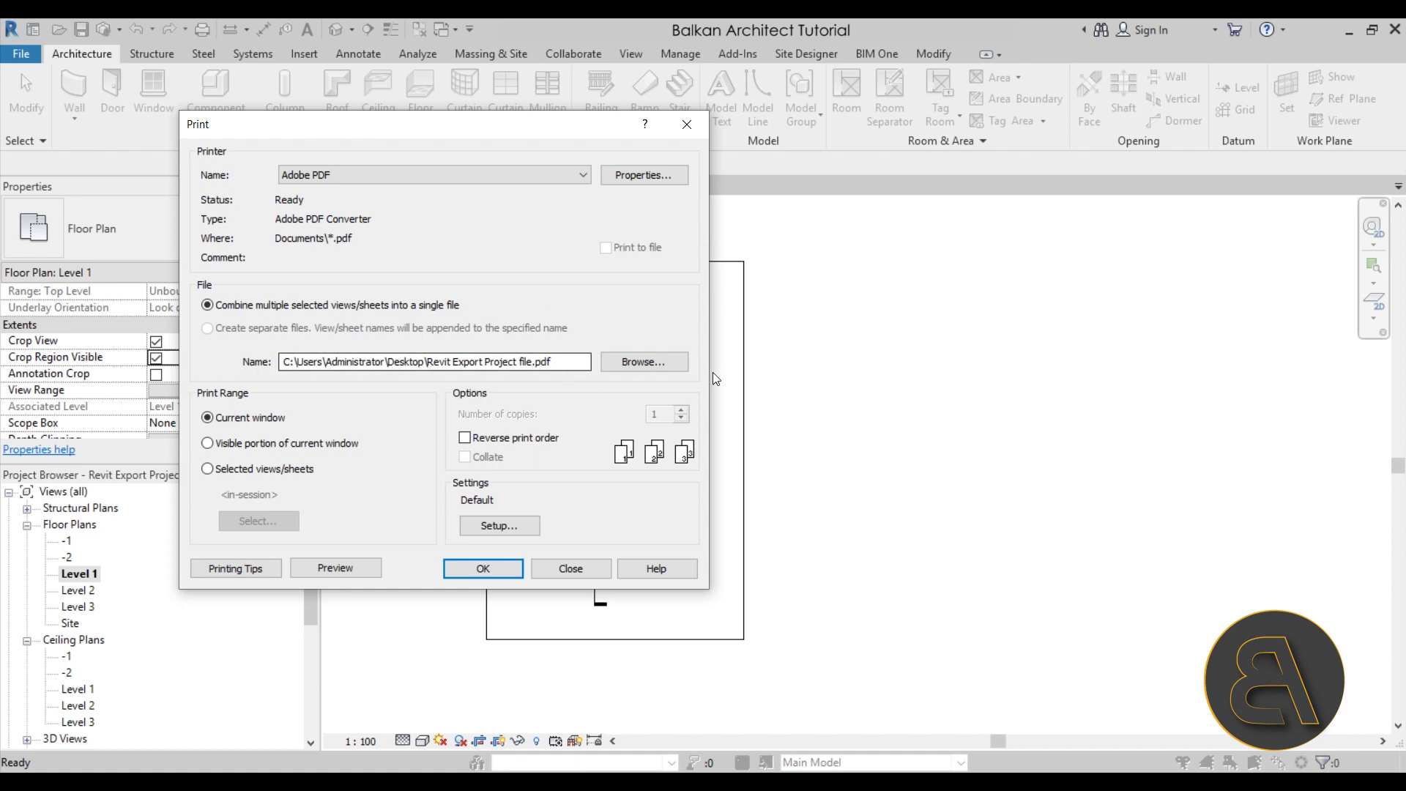
Set the print output file to "PDF export" on the Desktop.
click(634, 363)
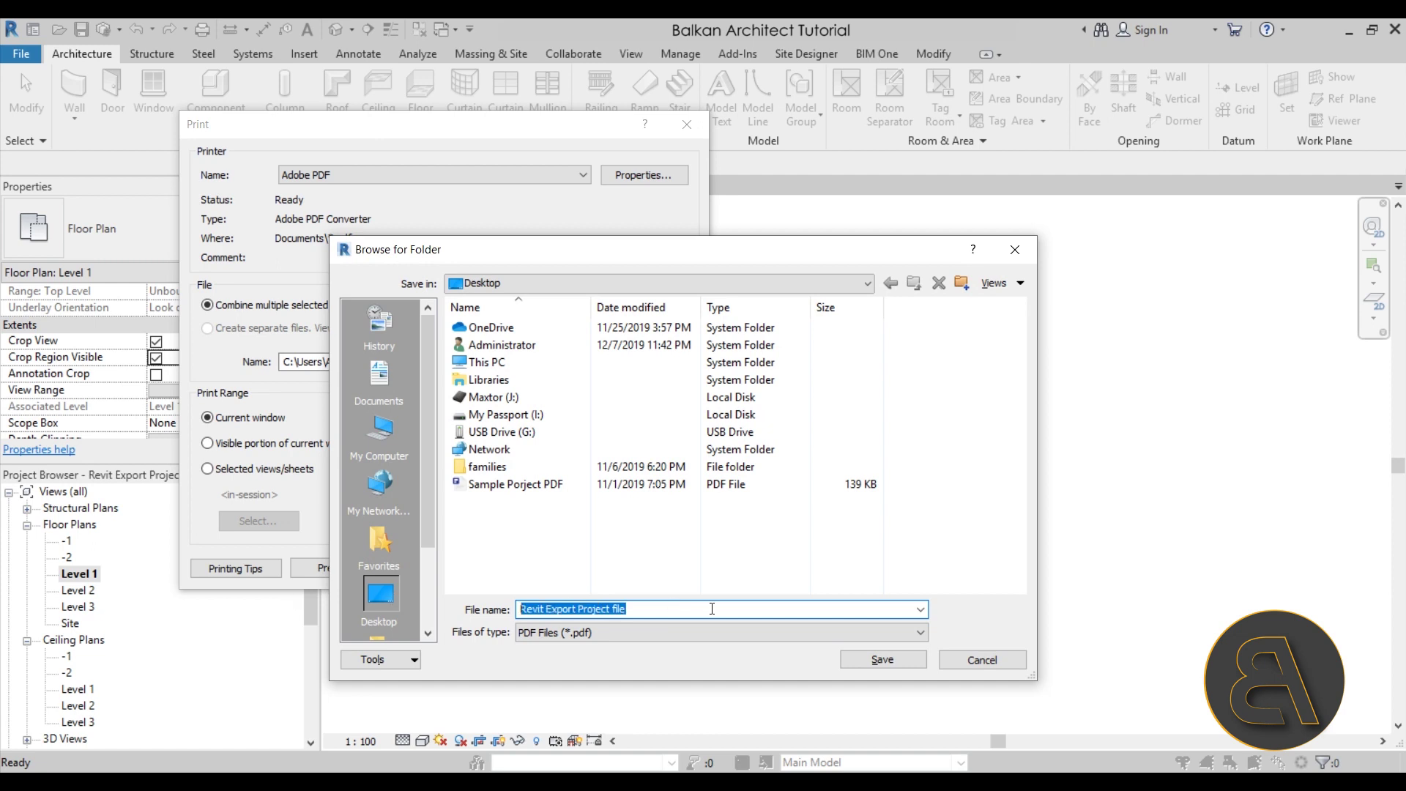
text(PDF export)
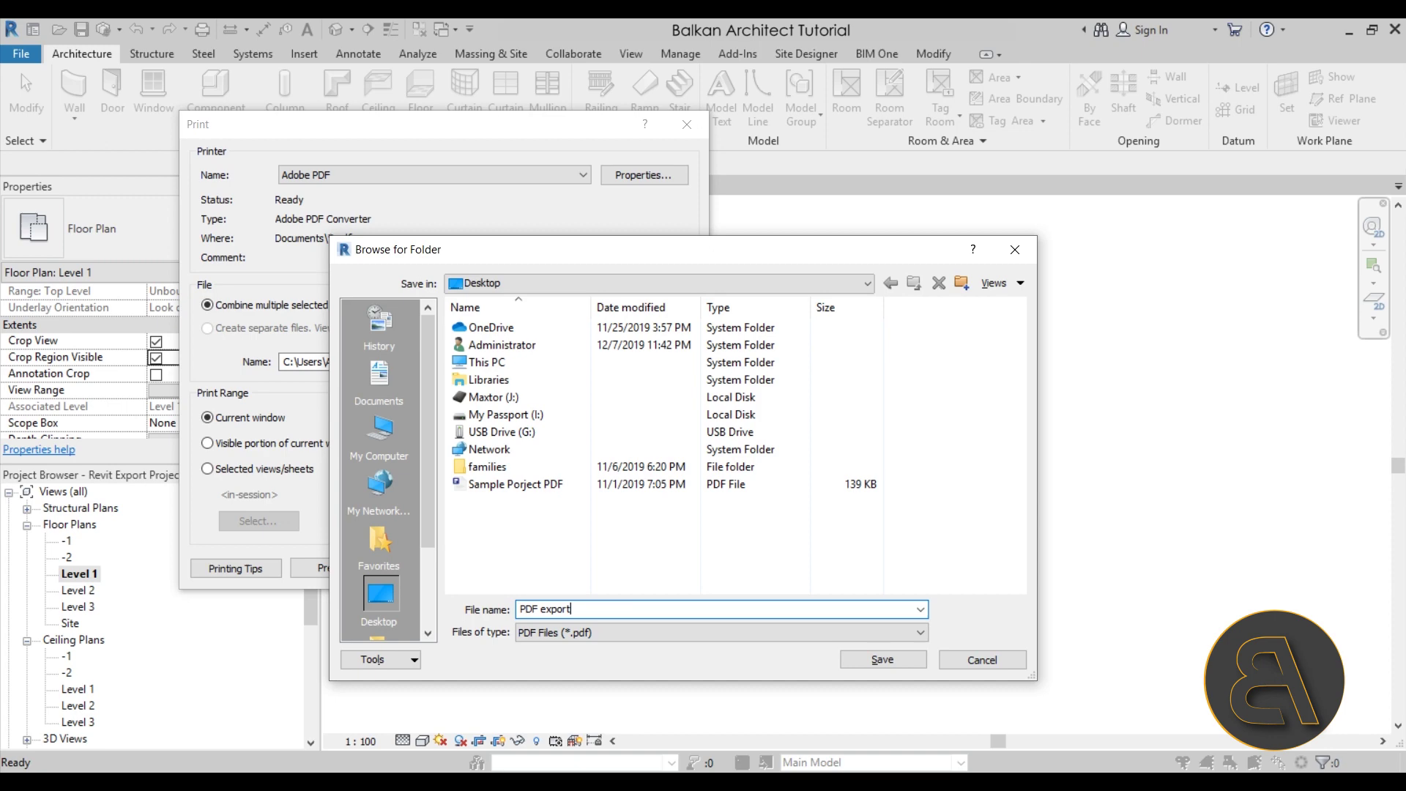
key(Return)
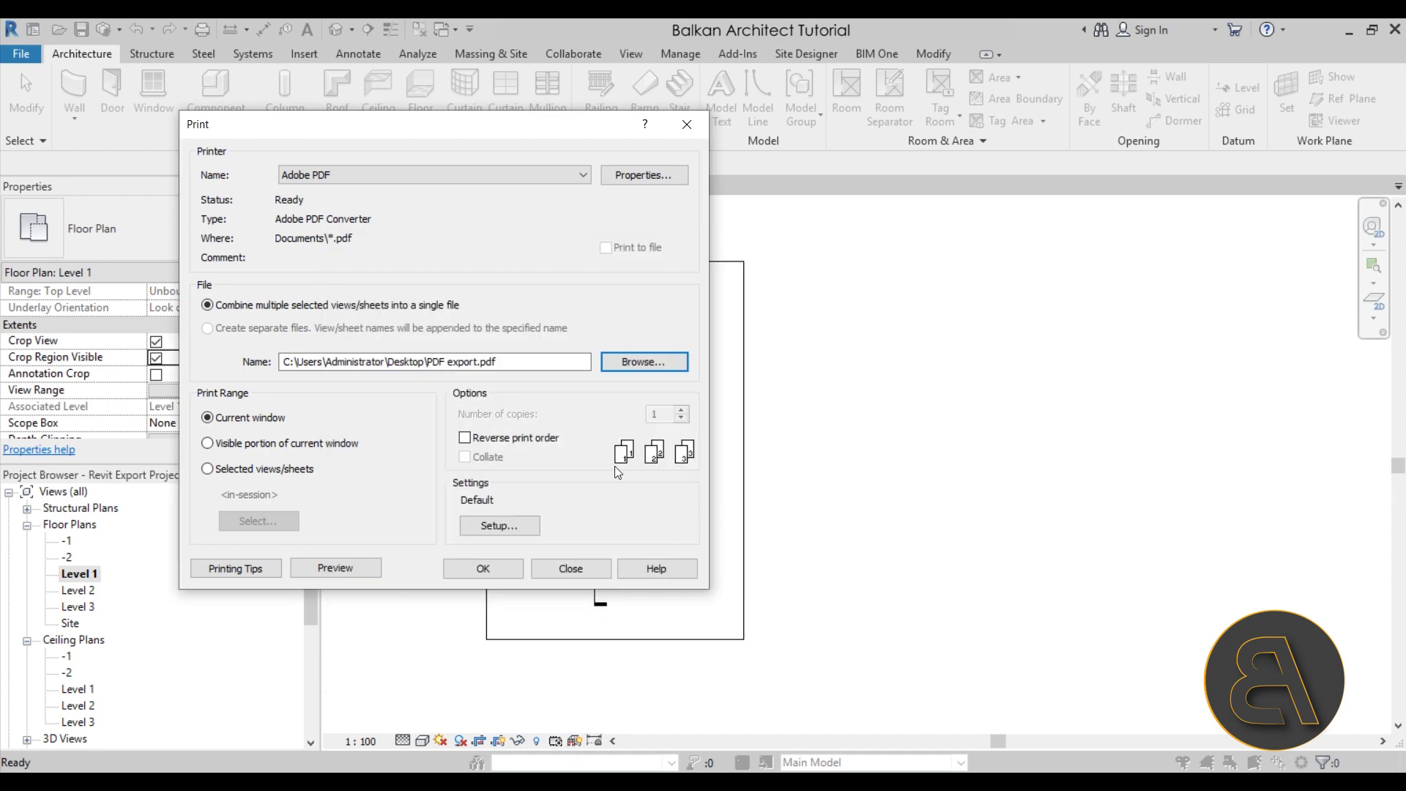
In the print setup, switch the zoom from fit to page to 100% size and keep the Default setup.
click(517, 526)
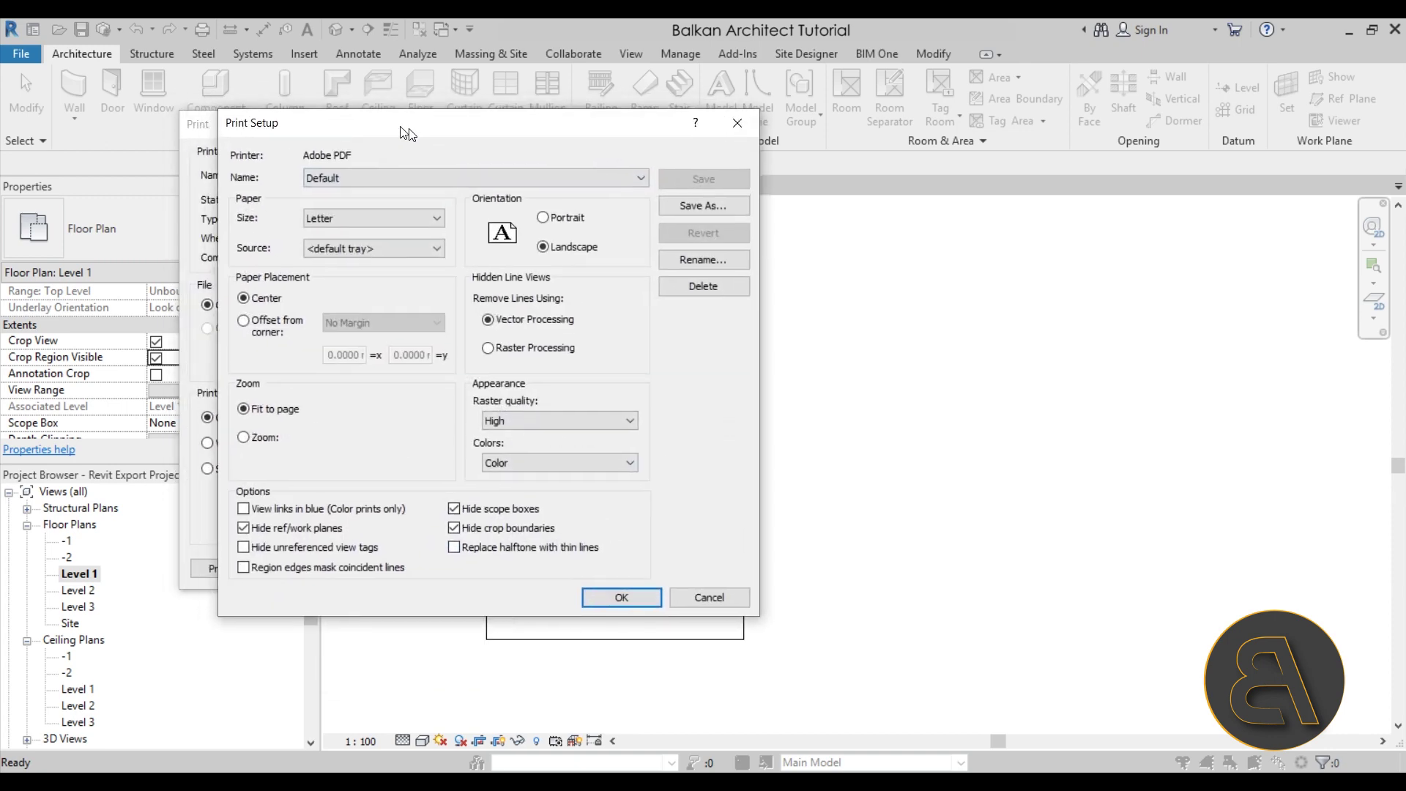
click(441, 469)
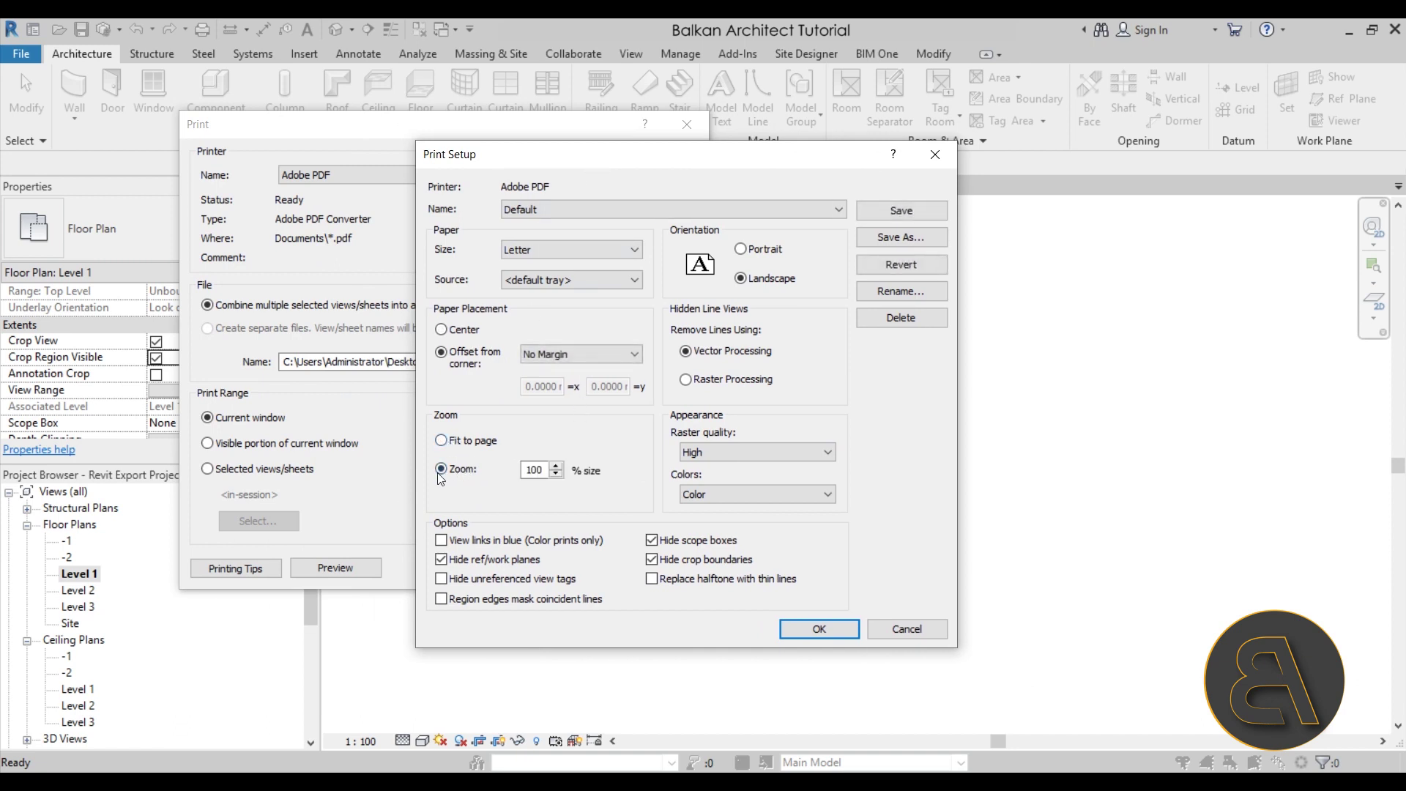
click(557, 211)
click(537, 236)
click(523, 213)
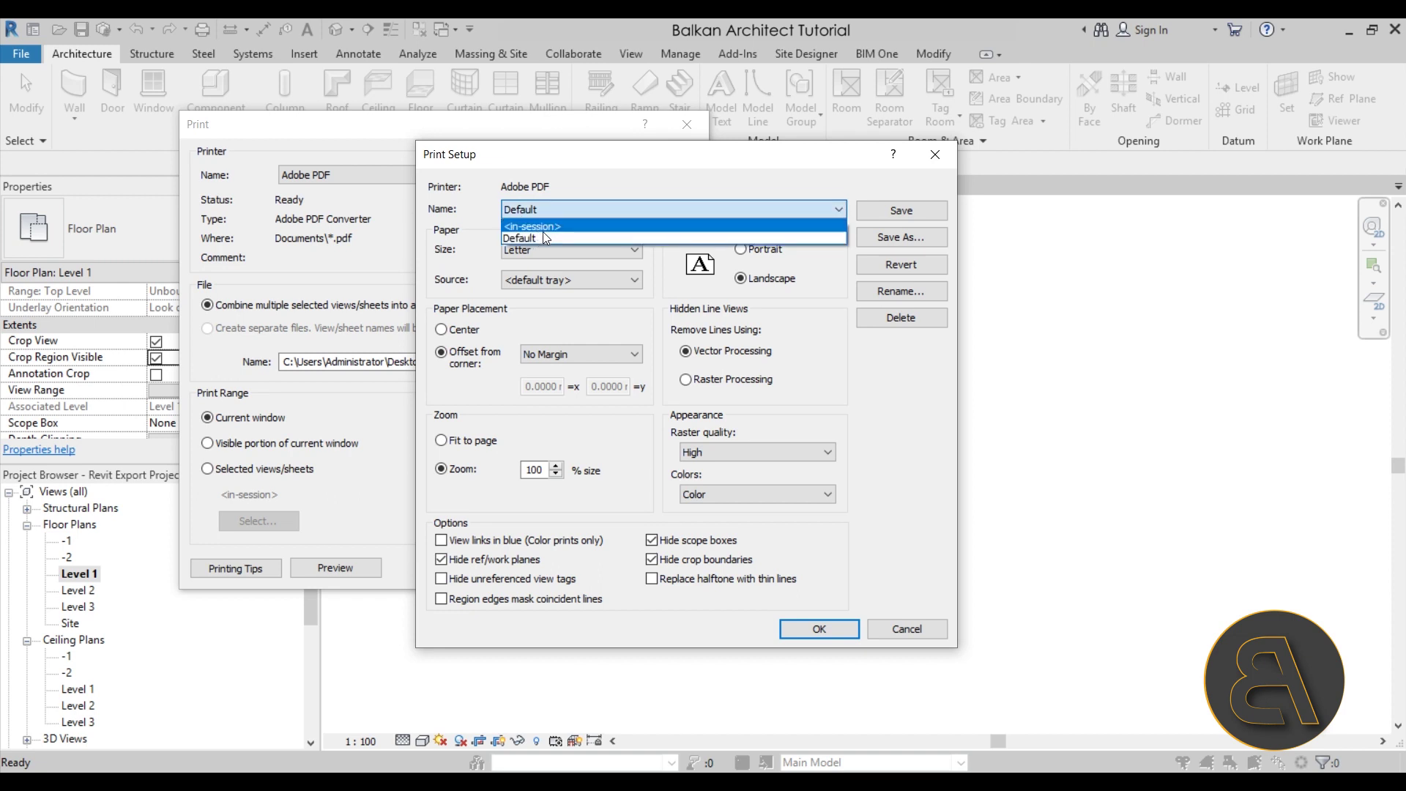
click(539, 214)
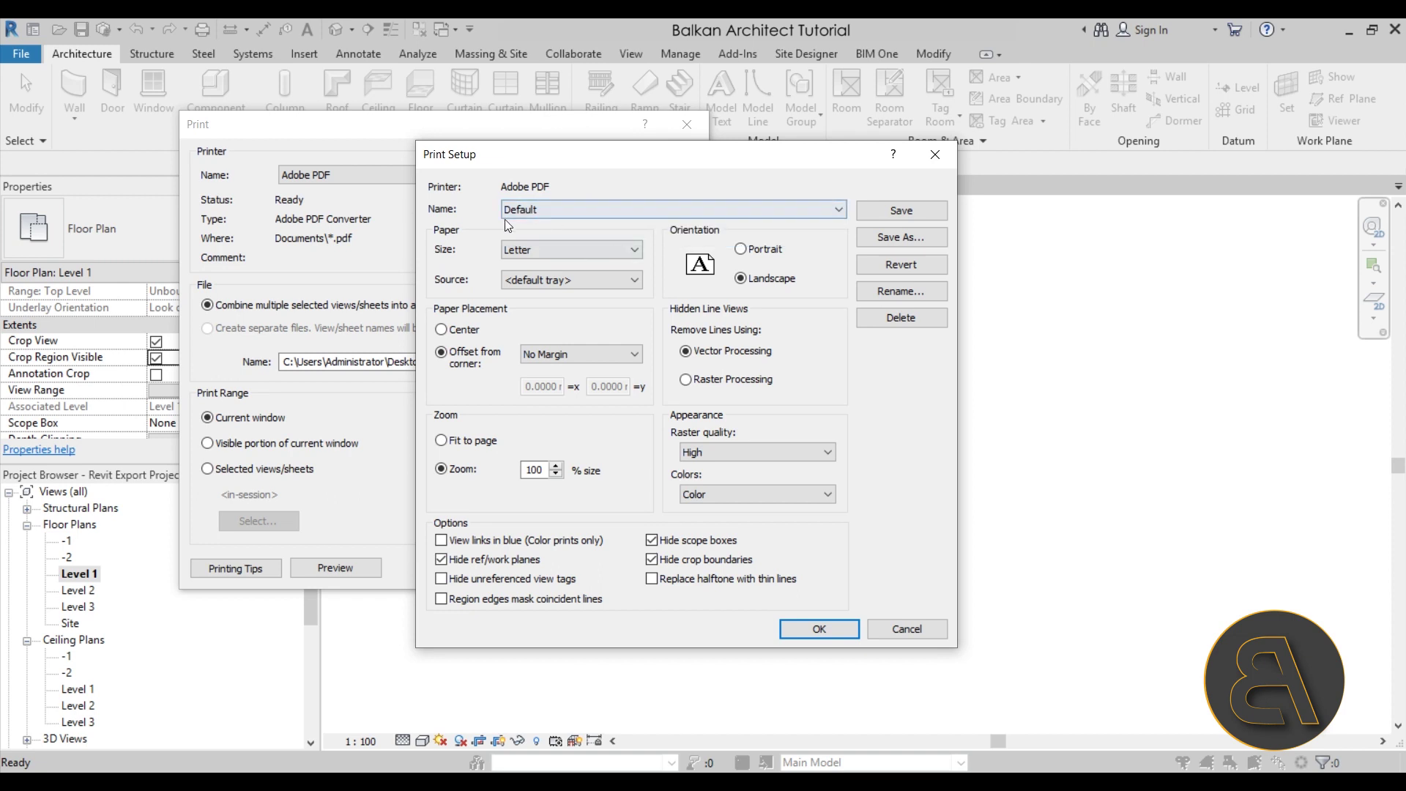
Set the print paper size to A3 and the paper placement to Center.
click(533, 251)
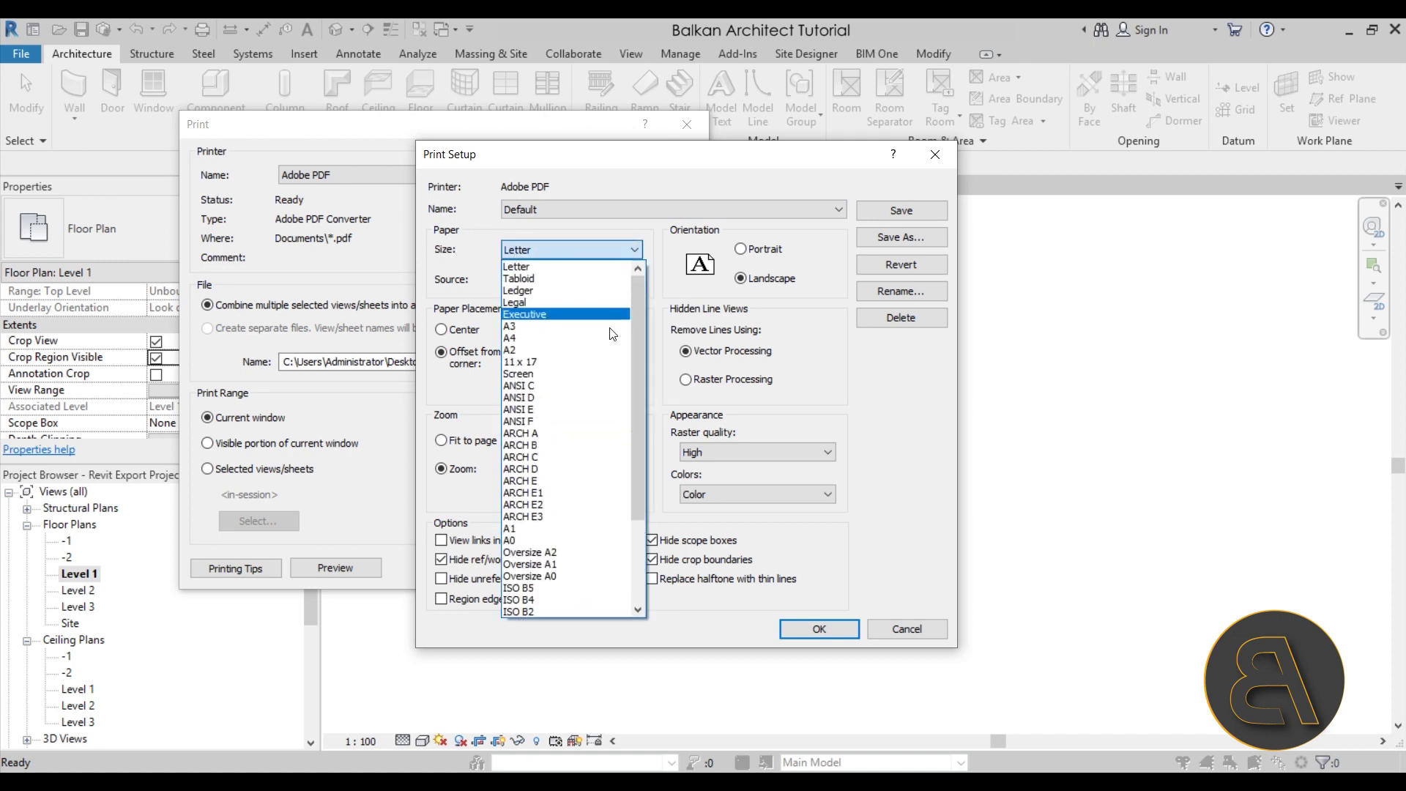
click(553, 326)
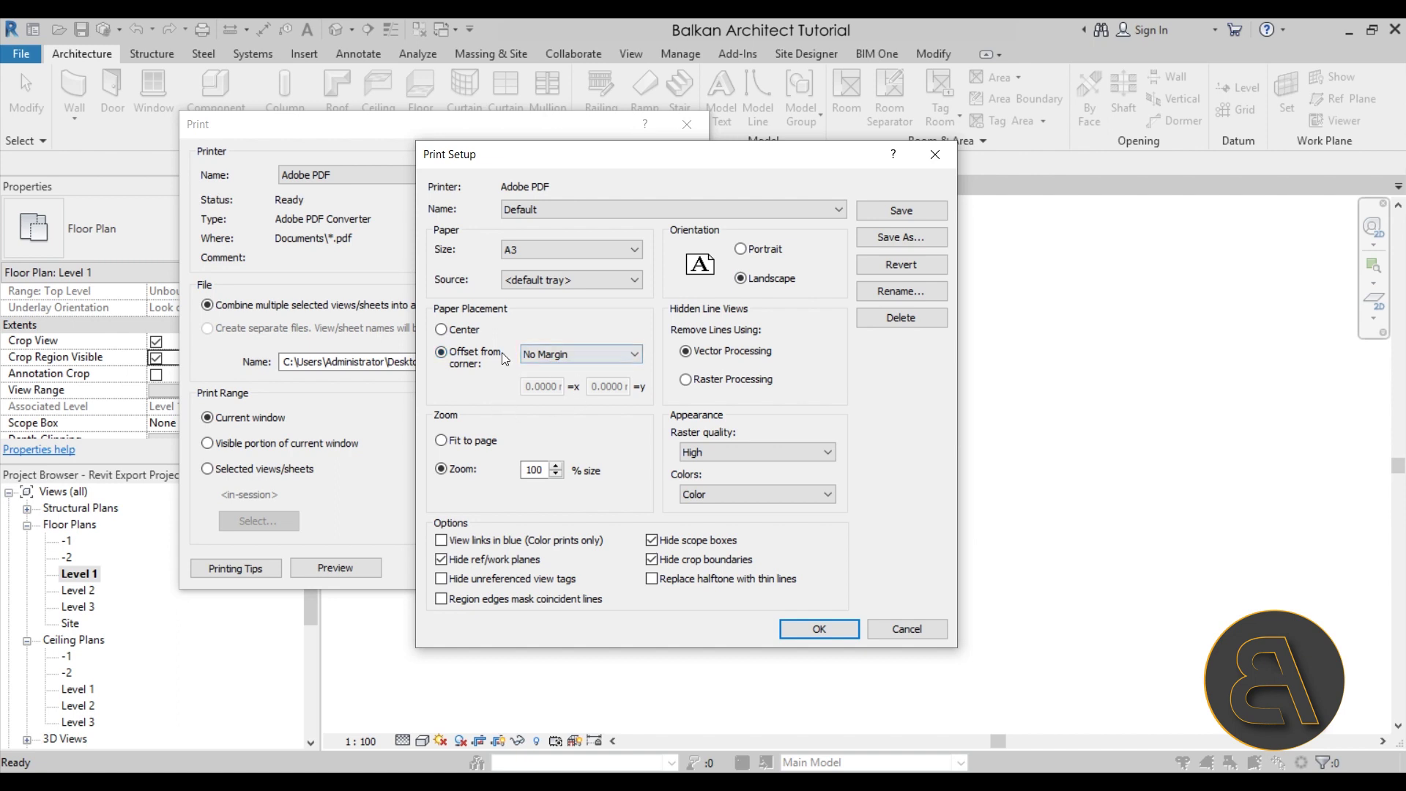
click(467, 330)
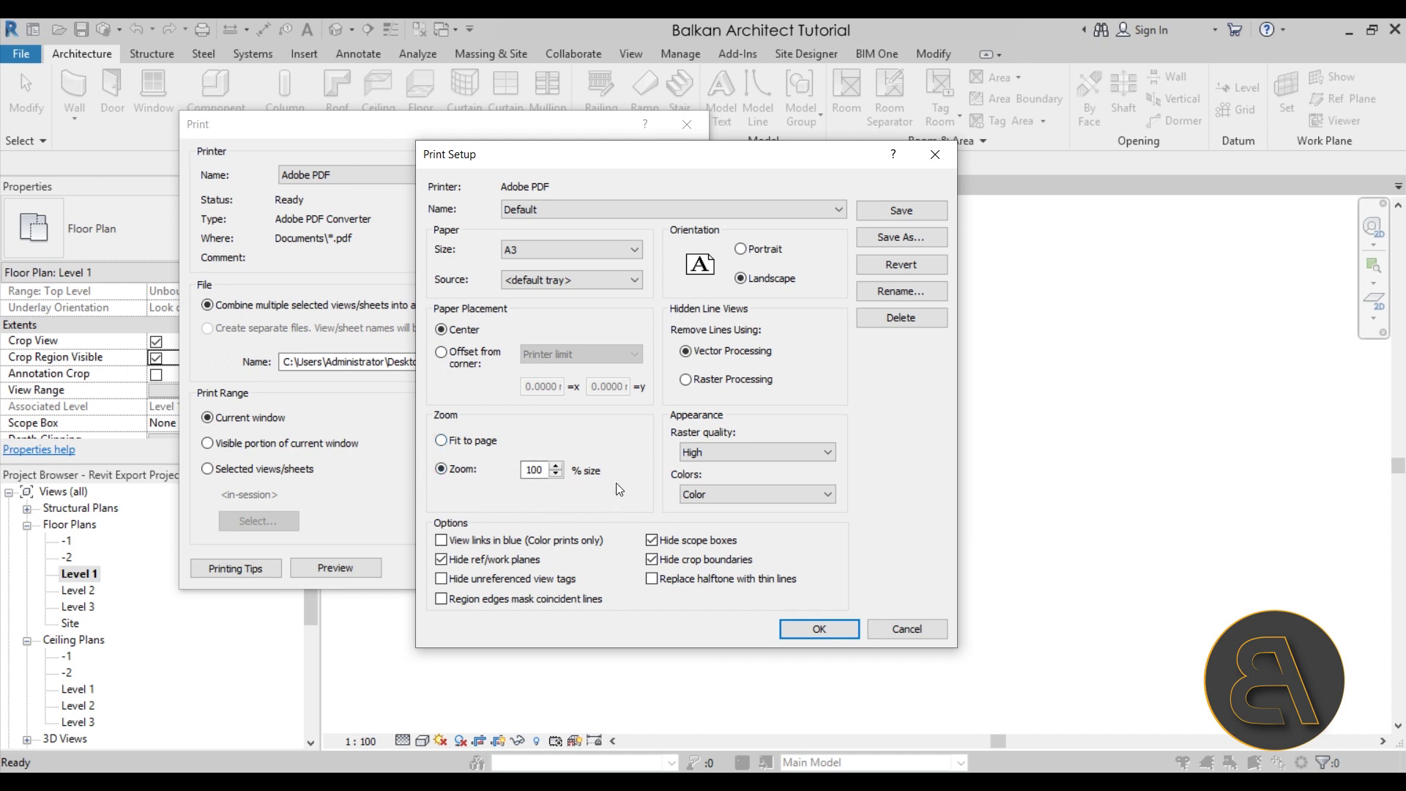
Set the print's raster quality to Medium and keep the colors option at Color.
click(692, 454)
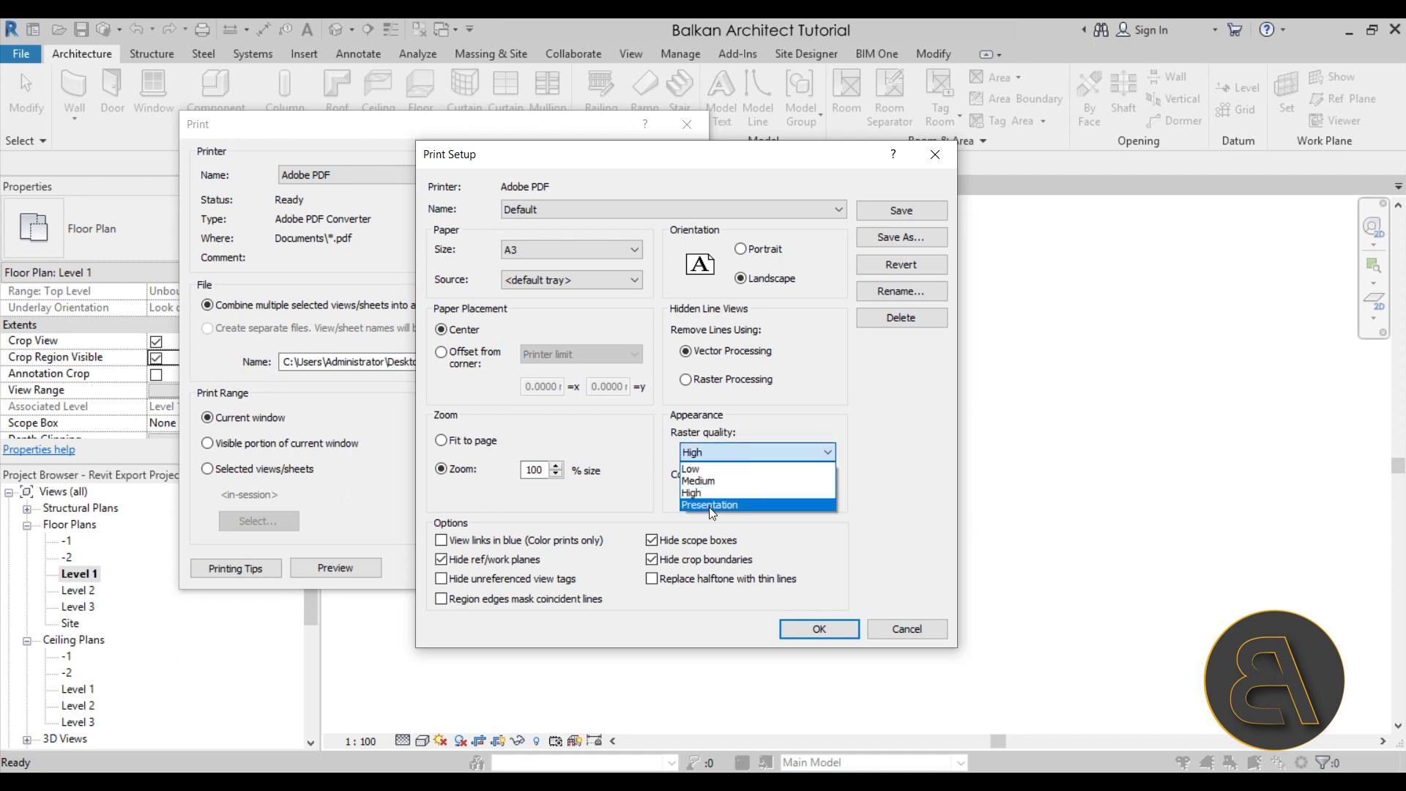
click(713, 470)
click(714, 452)
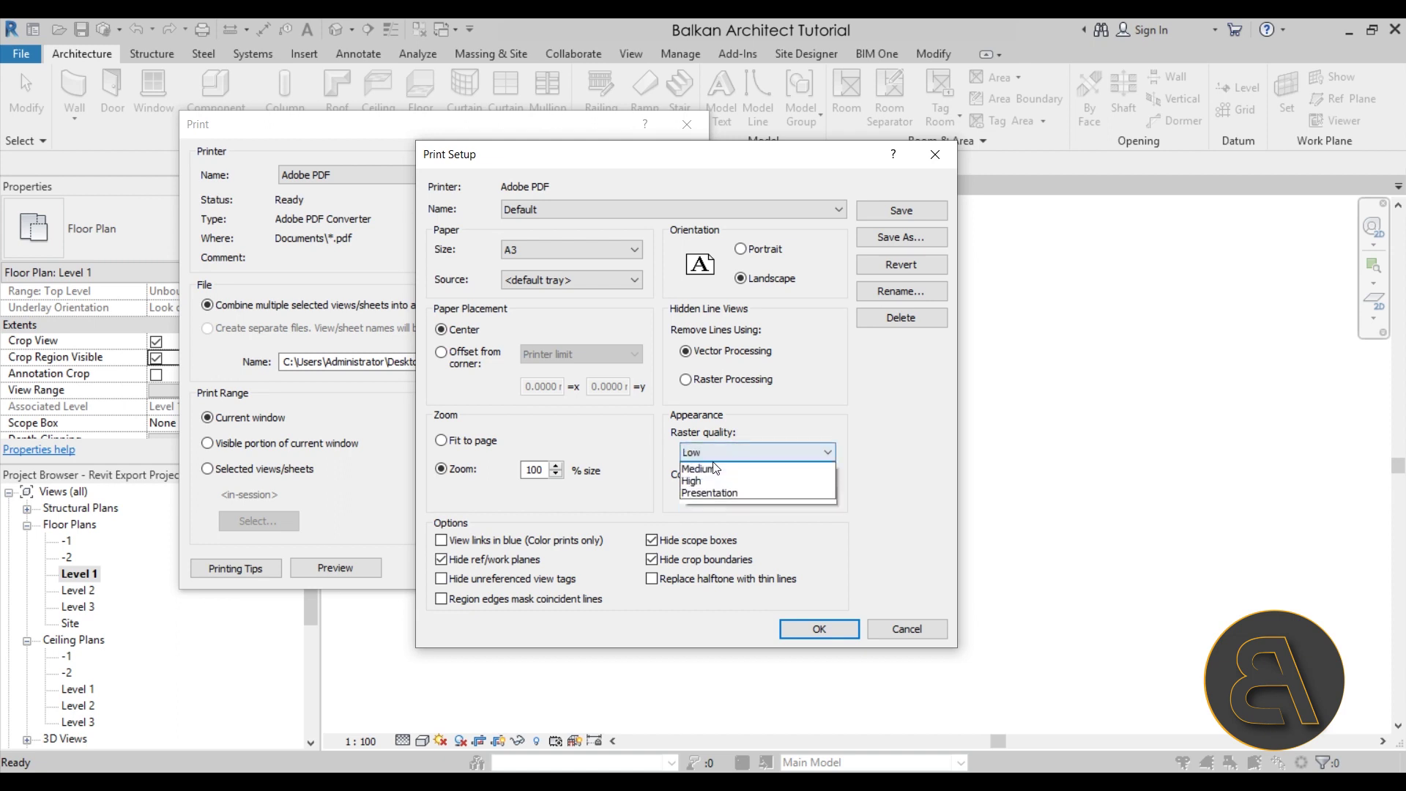
click(722, 471)
click(762, 495)
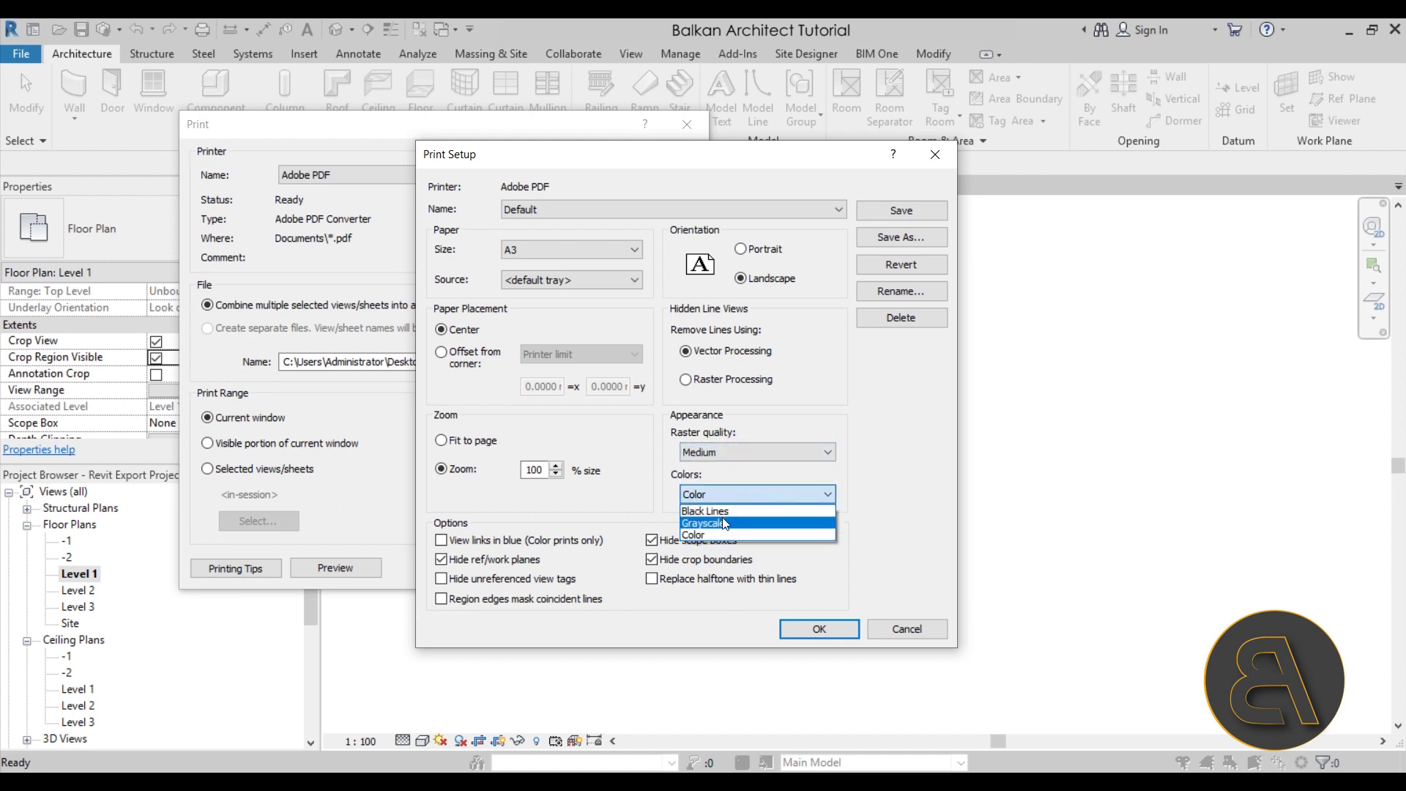
click(757, 457)
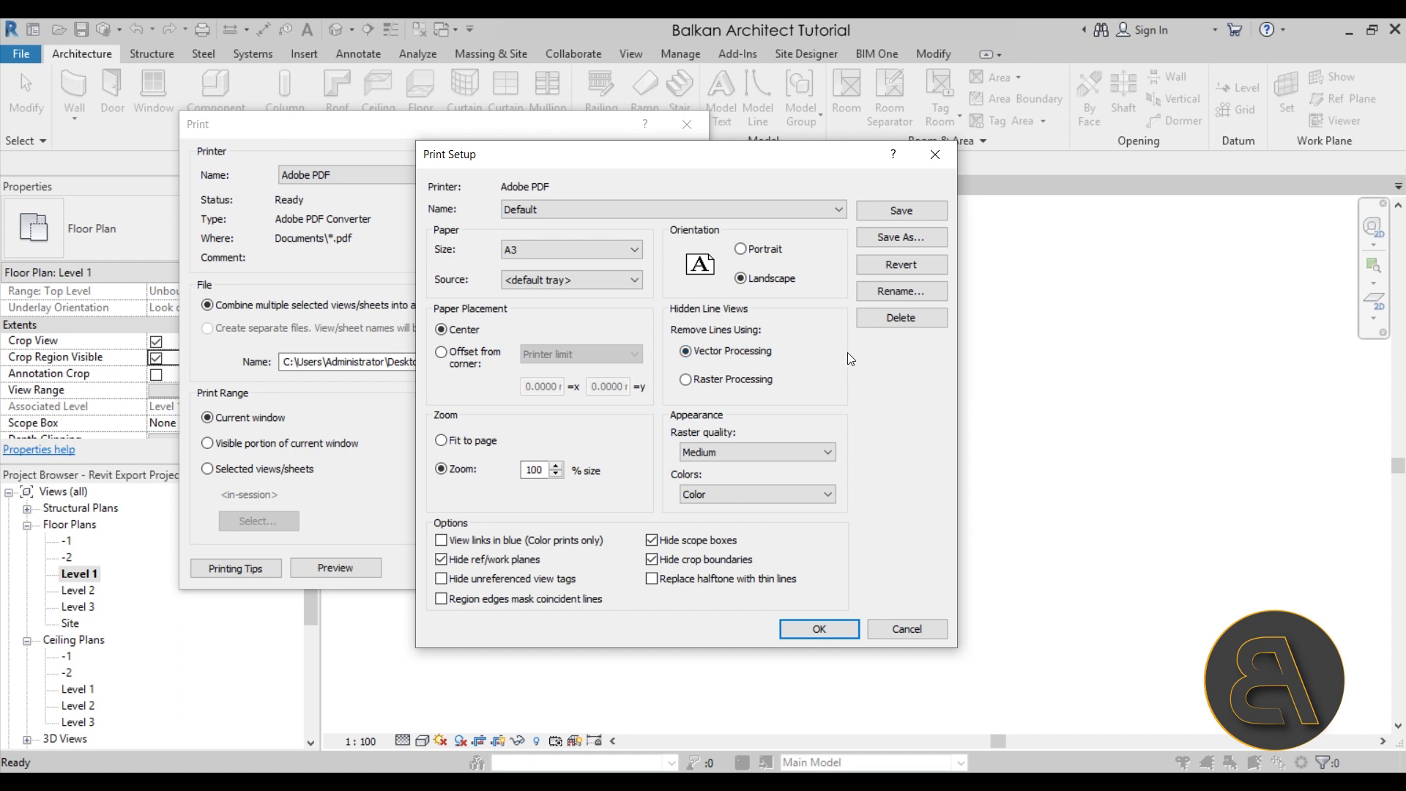
Accept the print setup, preview the Level 1 plan, and print it to the Desktop as "PDF export".
click(819, 629)
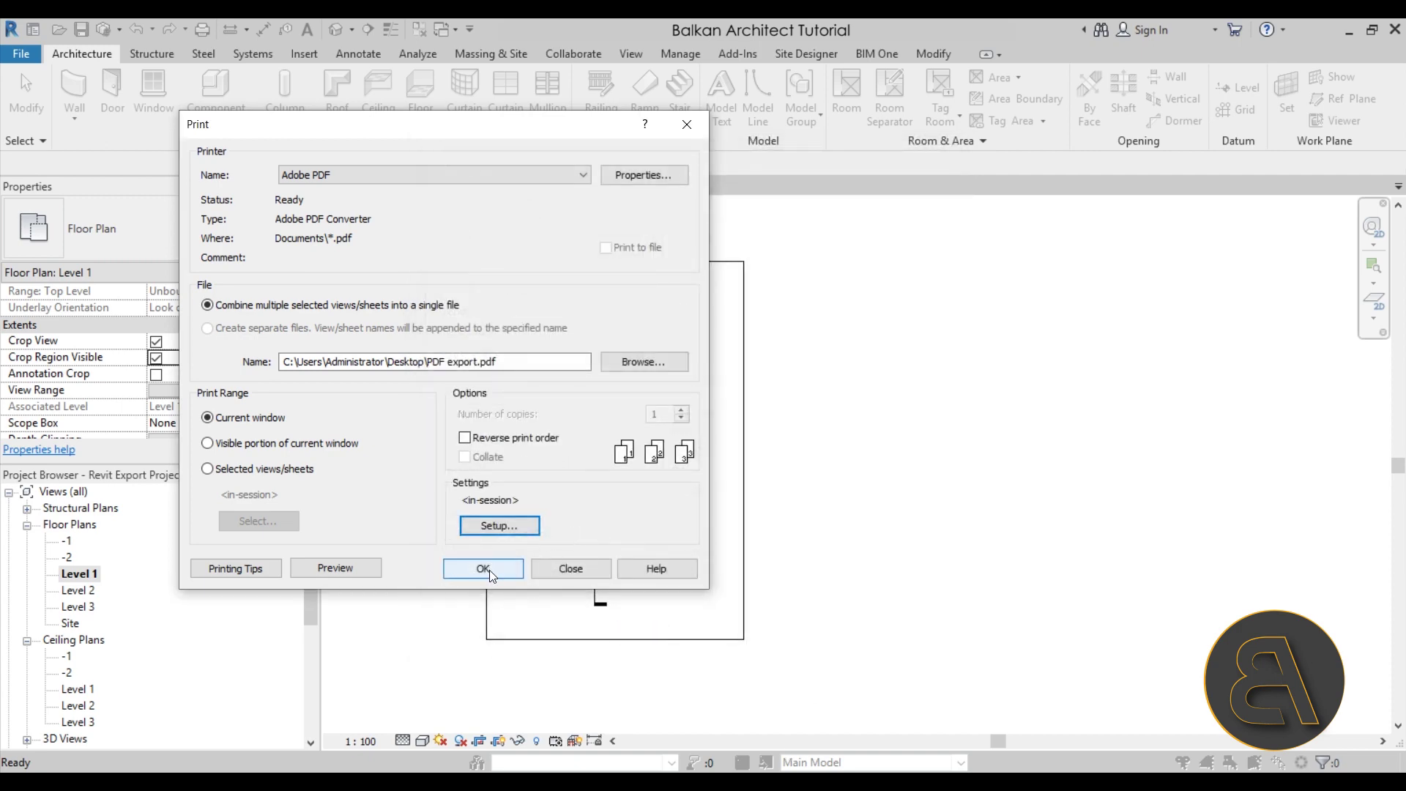
click(331, 569)
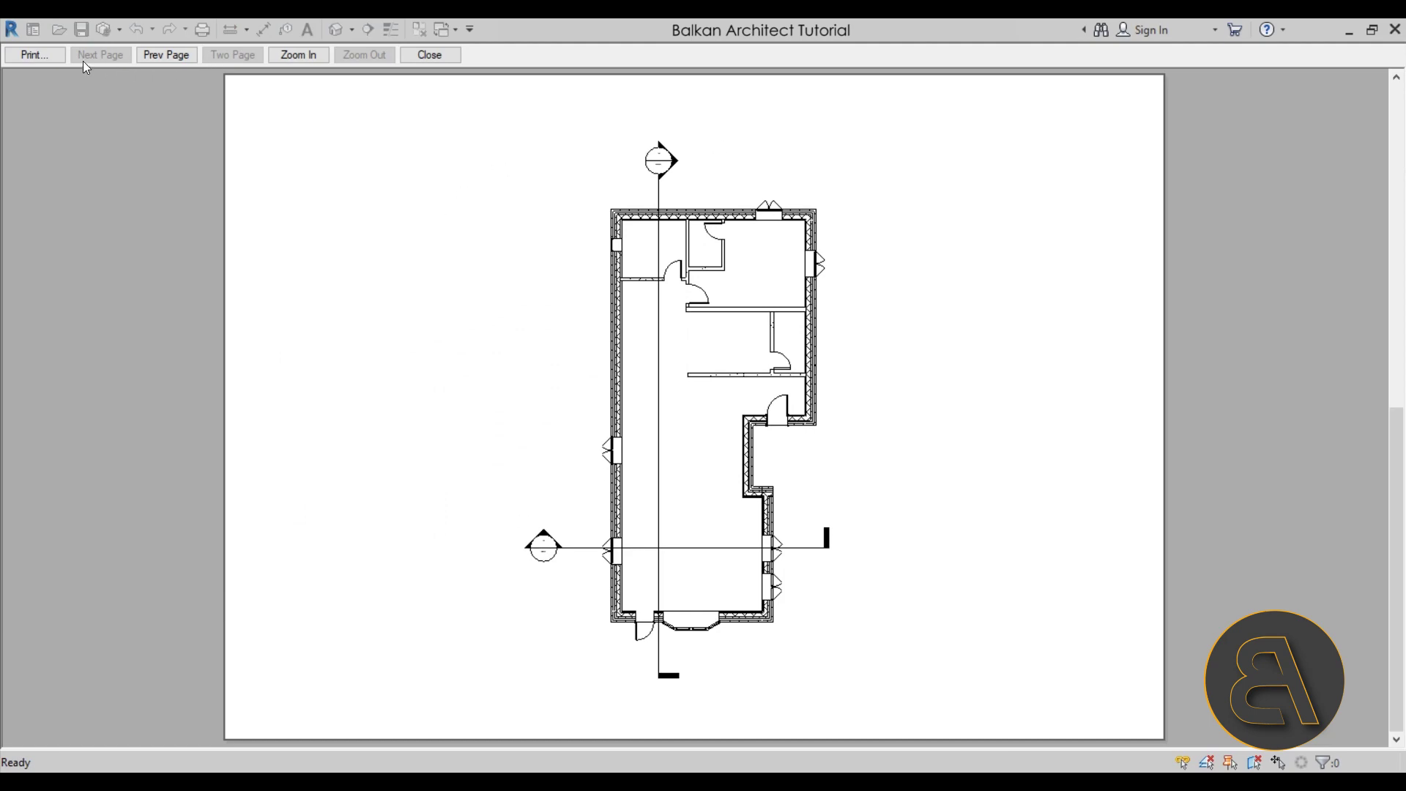
click(34, 55)
click(742, 609)
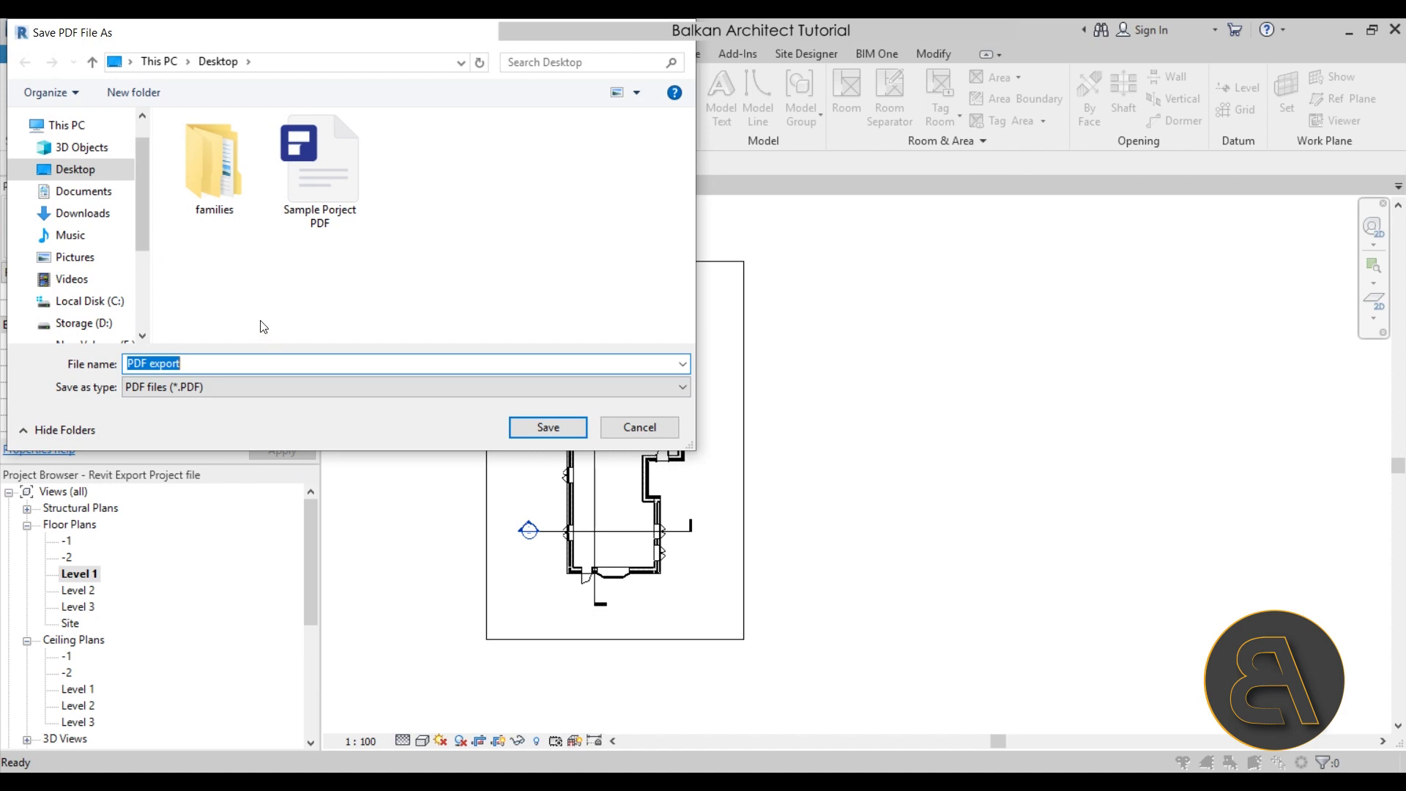
click(547, 428)
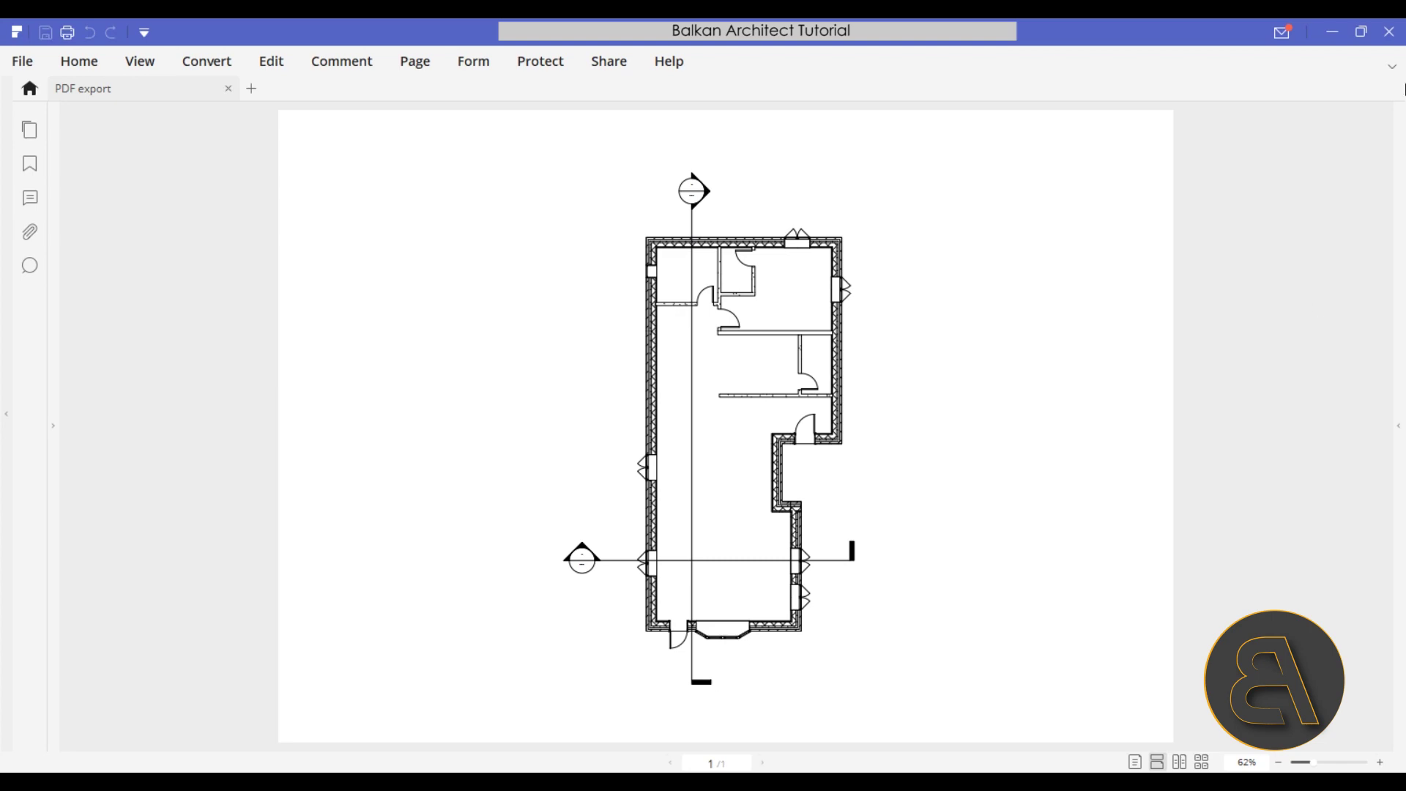
click(1389, 33)
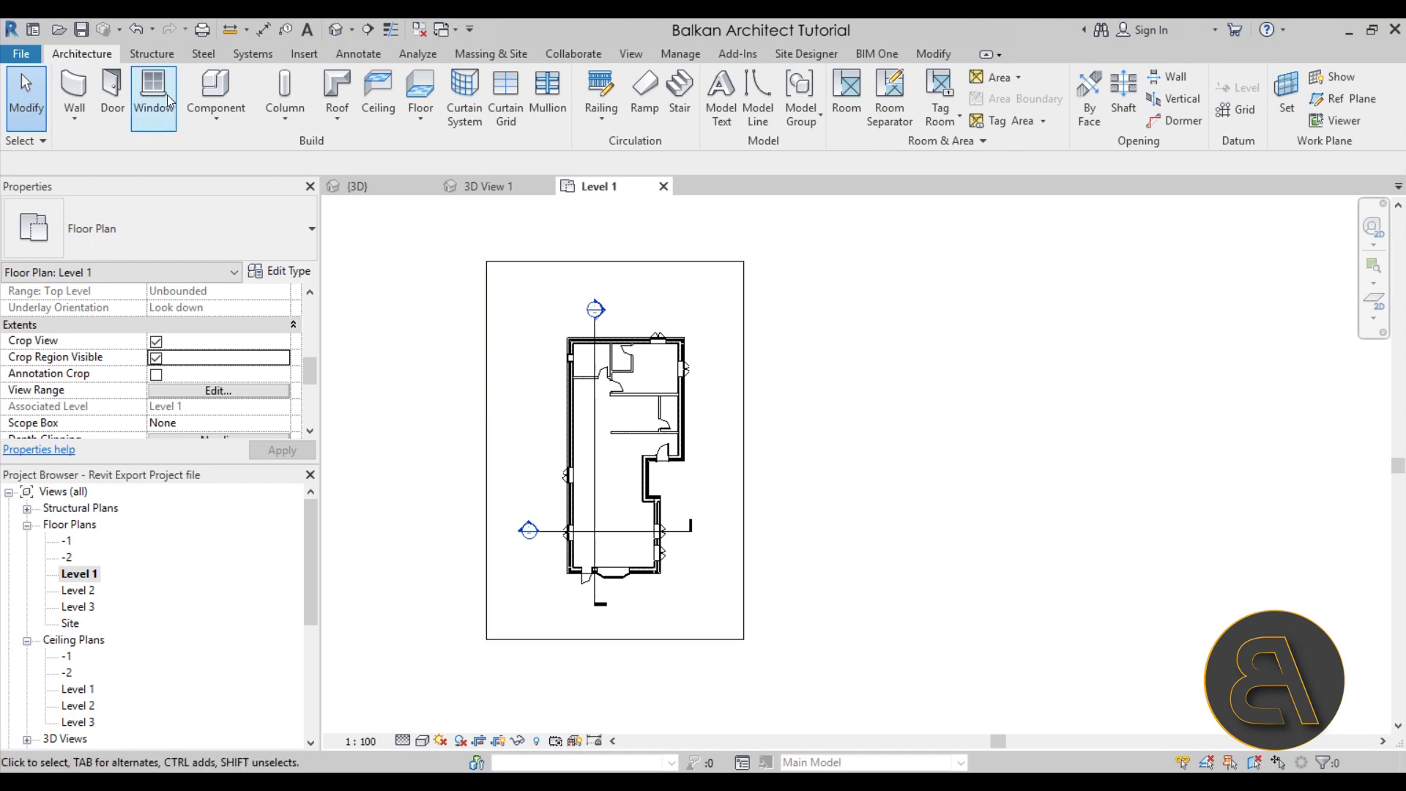
Start a DWG export of the Level 1 floor plan and open its export setup for modification.
click(22, 55)
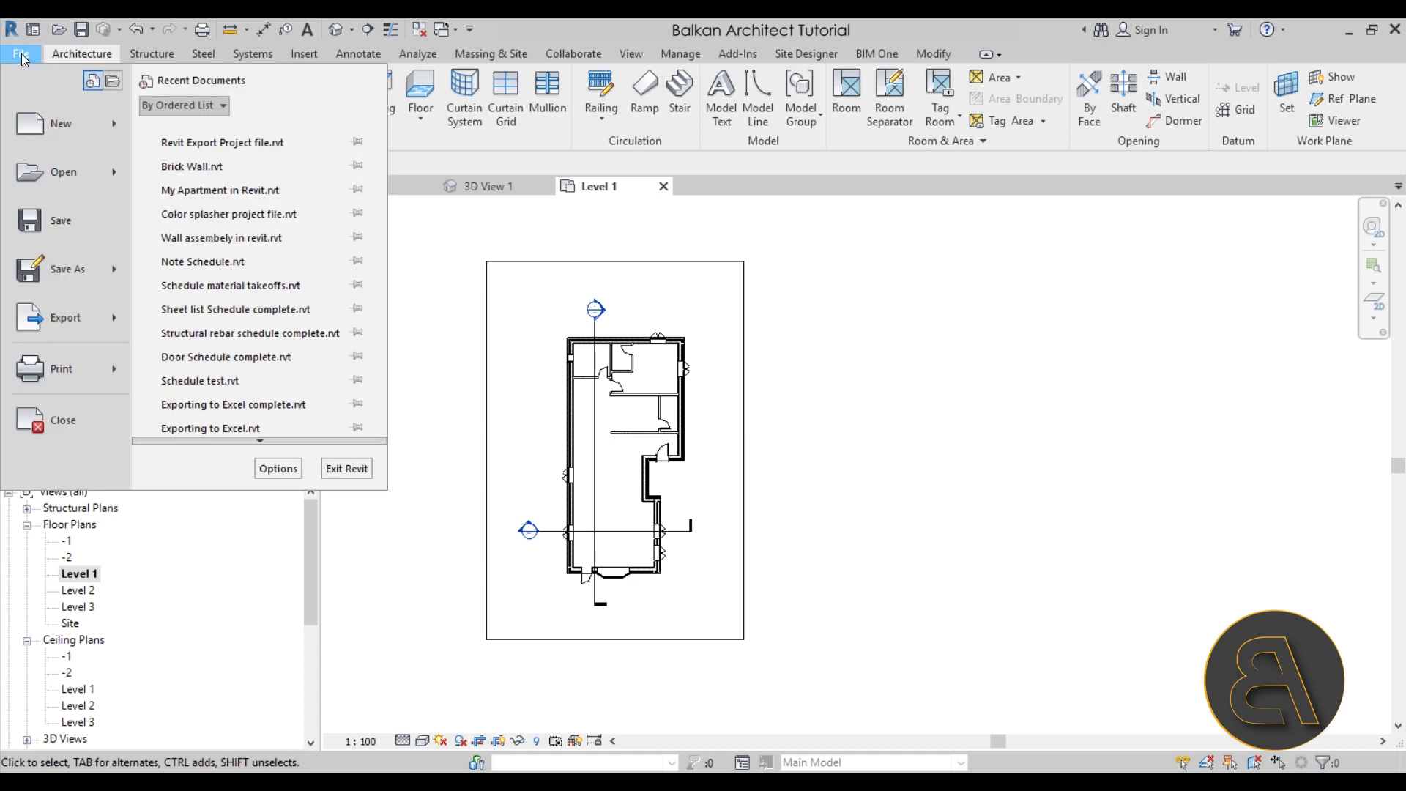
mouse_move(87, 327)
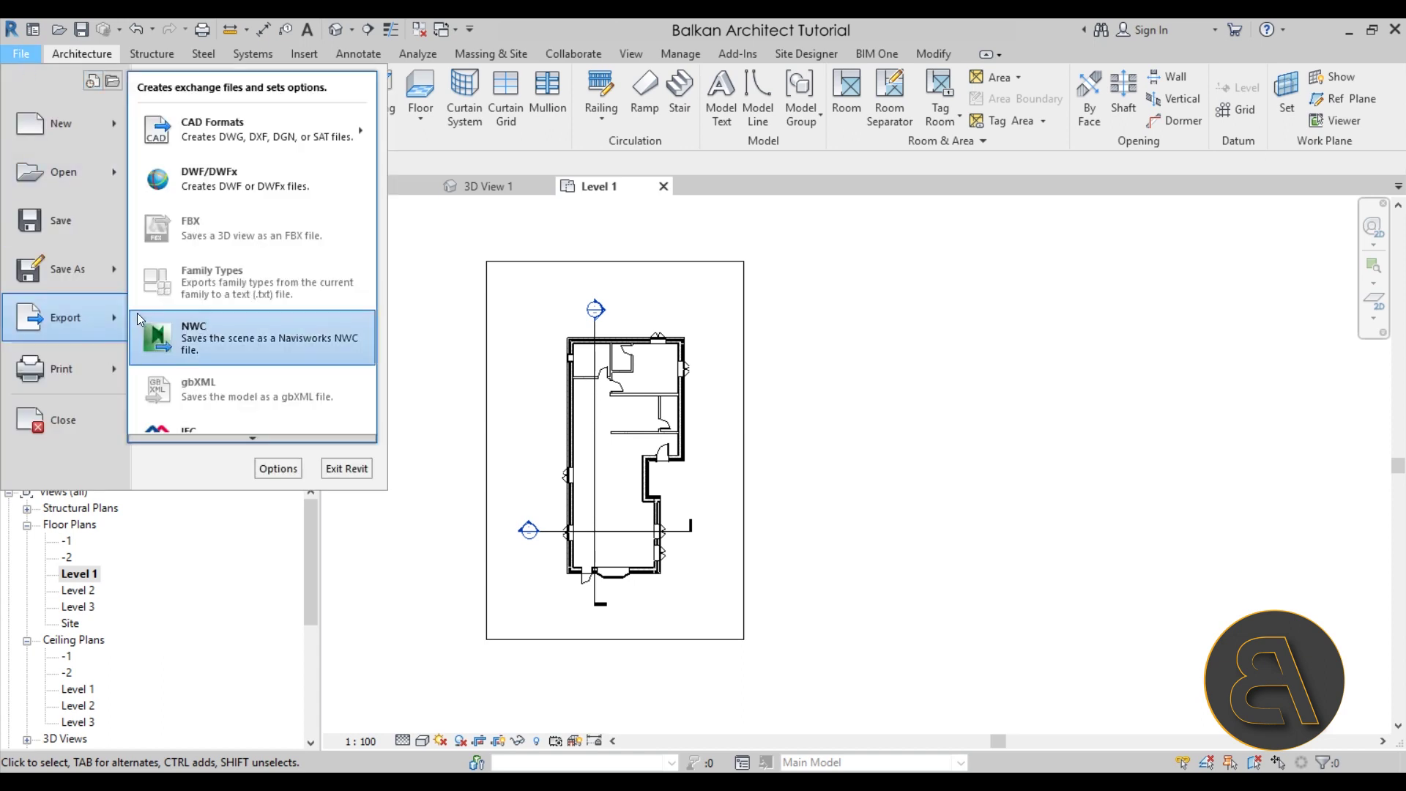
mouse_move(182, 140)
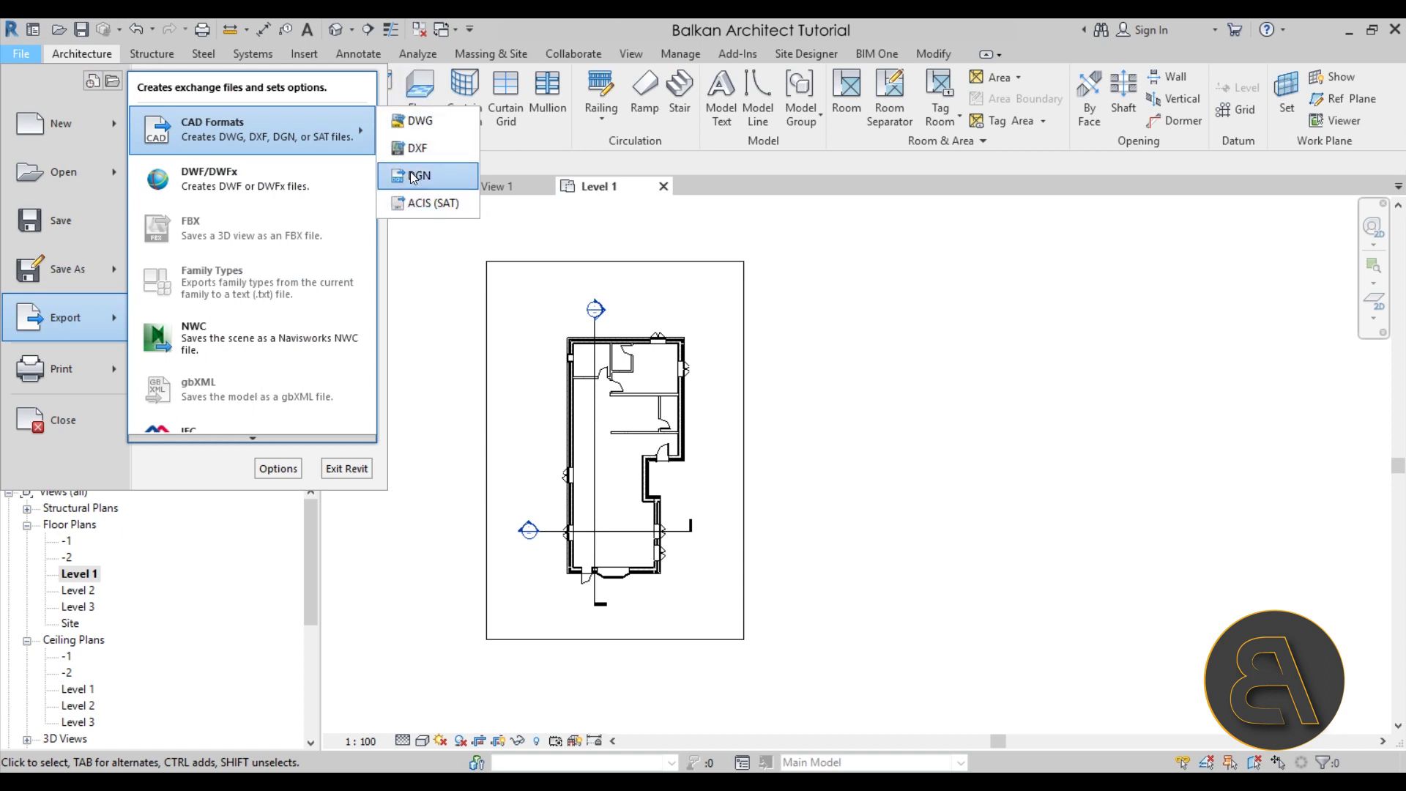
click(429, 126)
drag(660, 150, 490, 129)
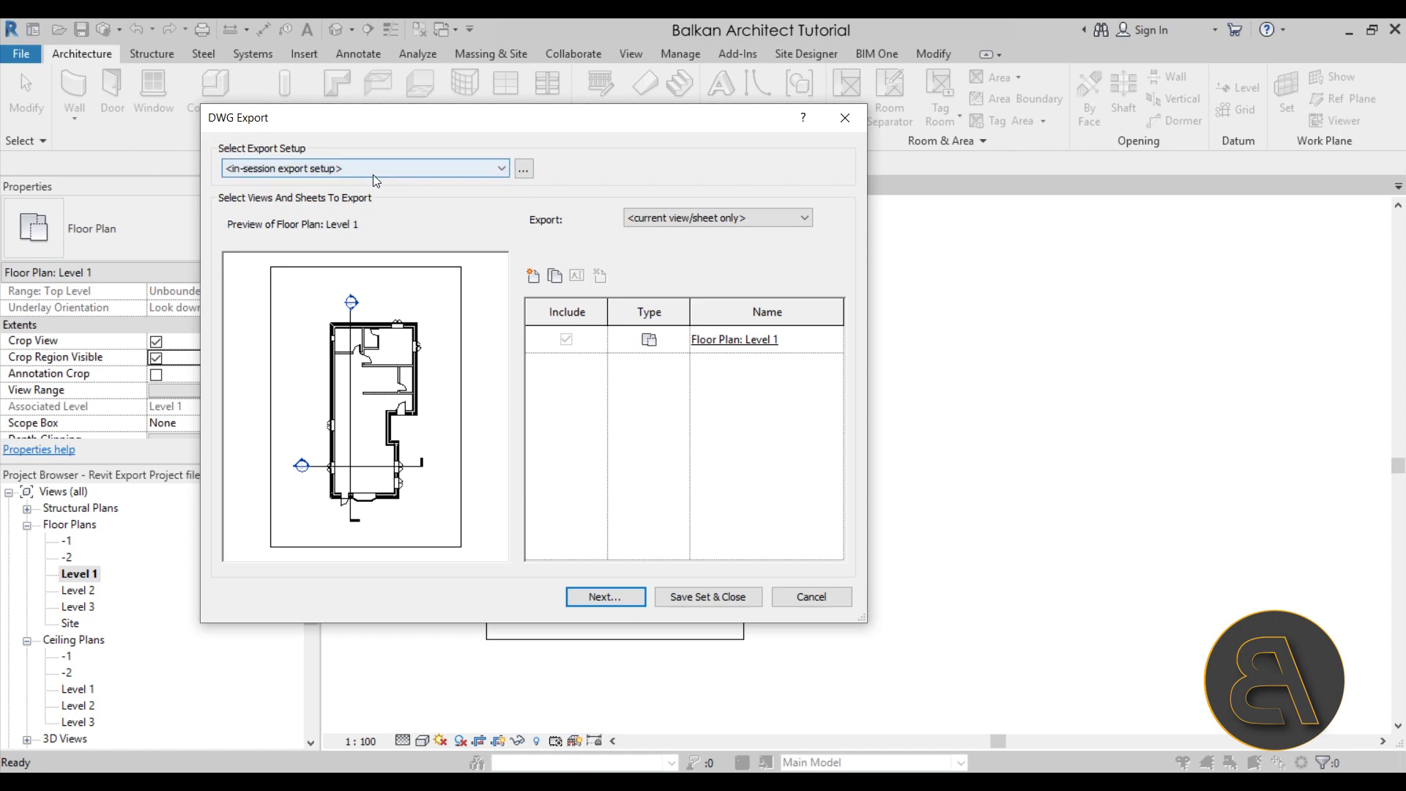
click(523, 172)
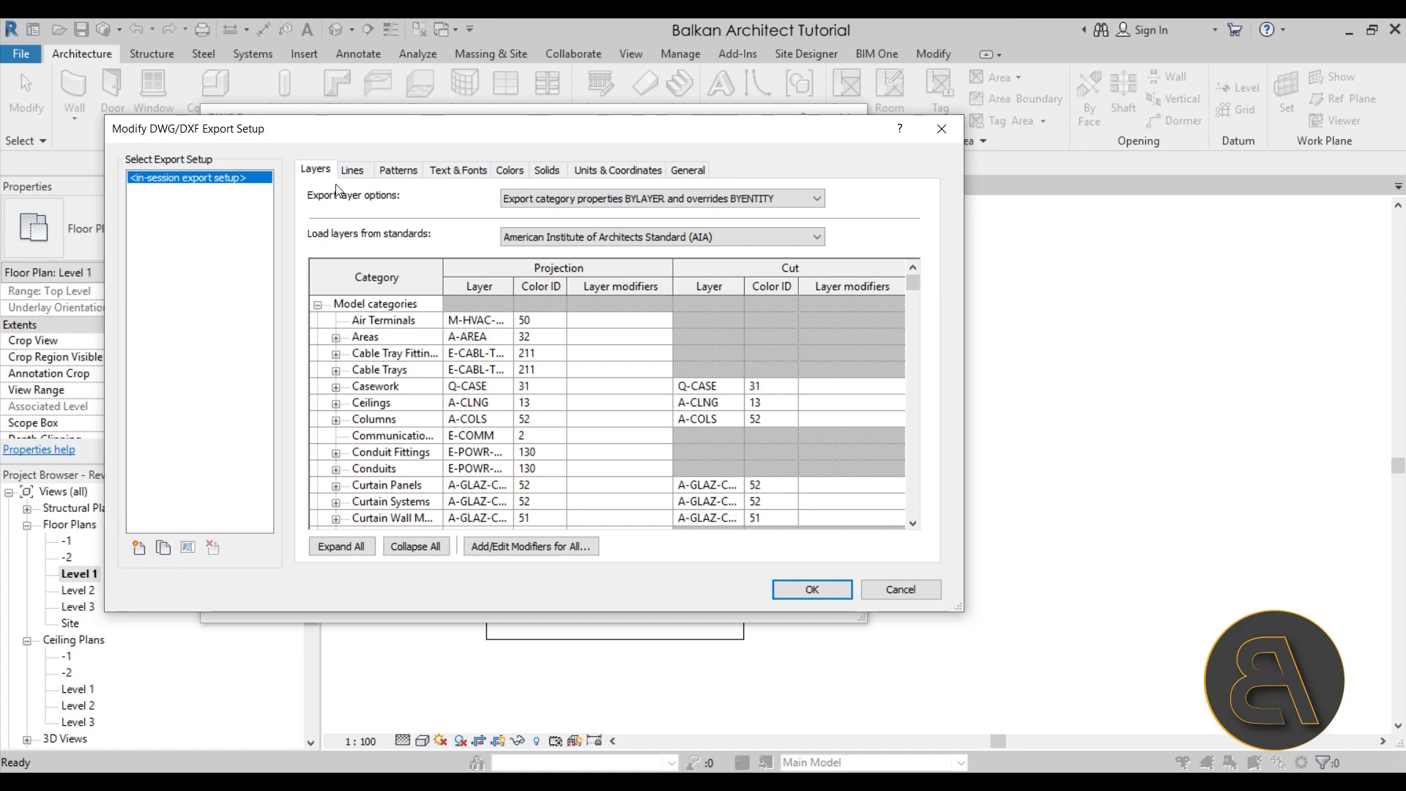
Examine how the model categories map to layers and color IDs in the DWG export setup.
scroll(504, 342, down, 2)
scroll(487, 355, up, 2)
scroll(454, 359, down, 3)
scroll(454, 359, down, 5)
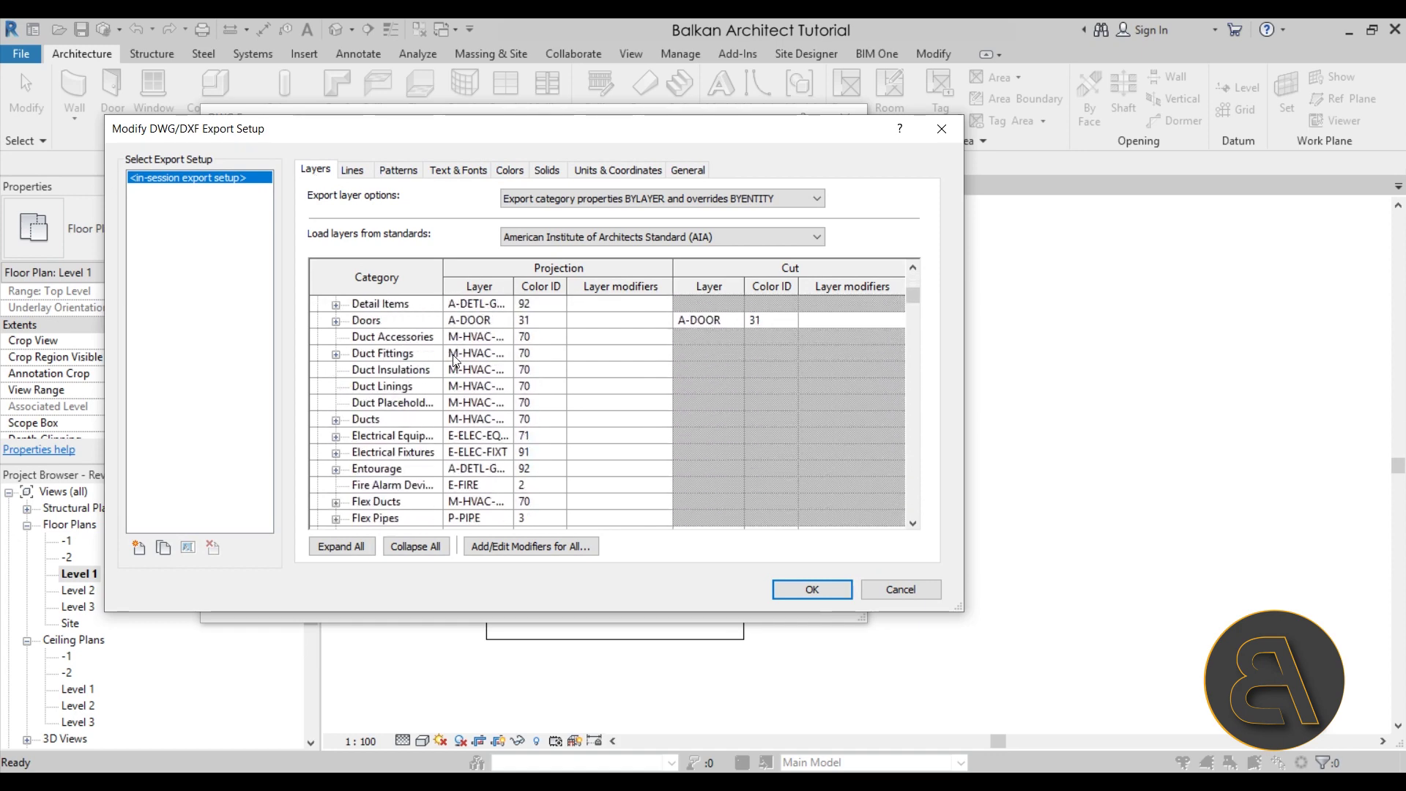
scroll(450, 366, down, 2)
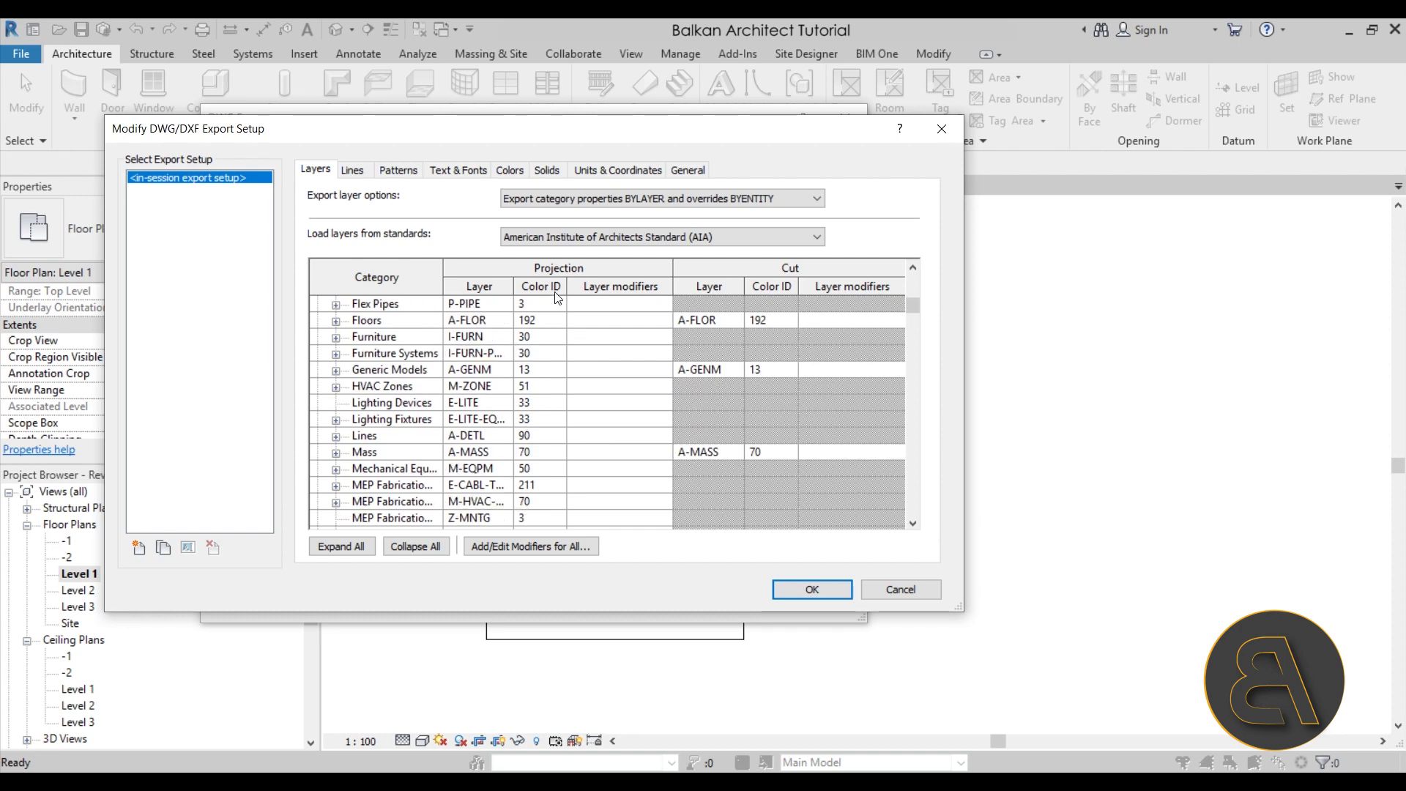
scroll(546, 388, down, 3)
scroll(545, 392, up, 1)
scroll(546, 392, up, 2)
scroll(542, 424, down, 1)
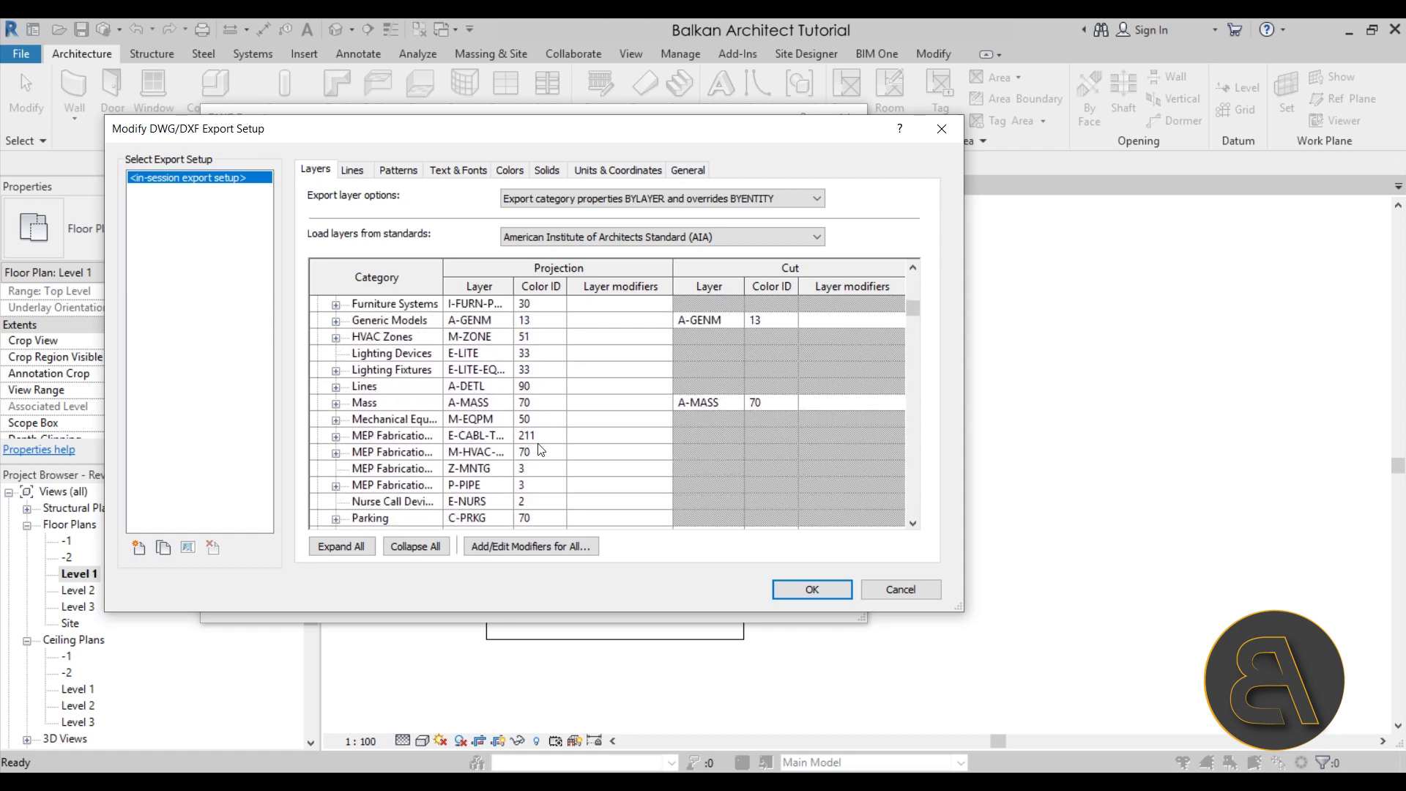
scroll(538, 435, up, 6)
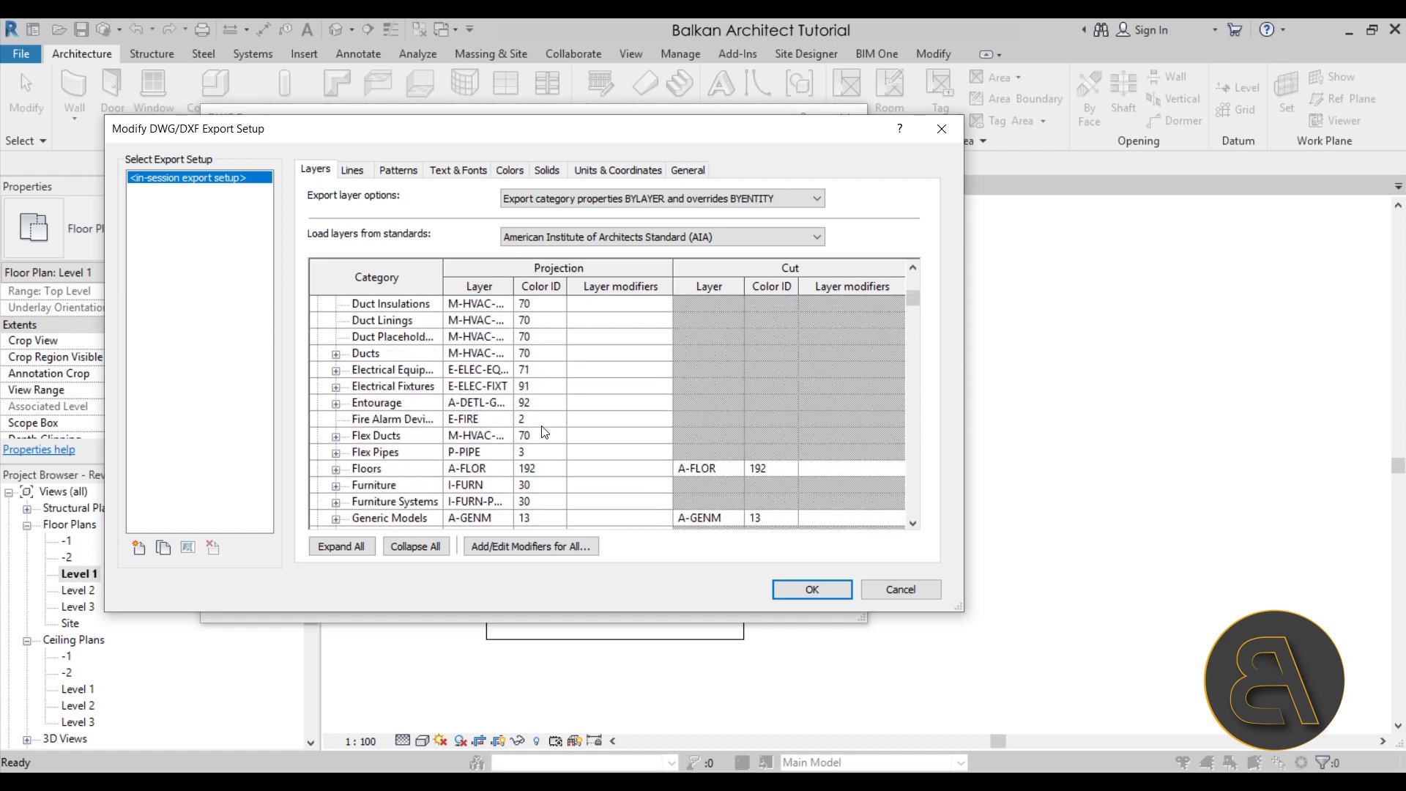
scroll(558, 334, up, 1)
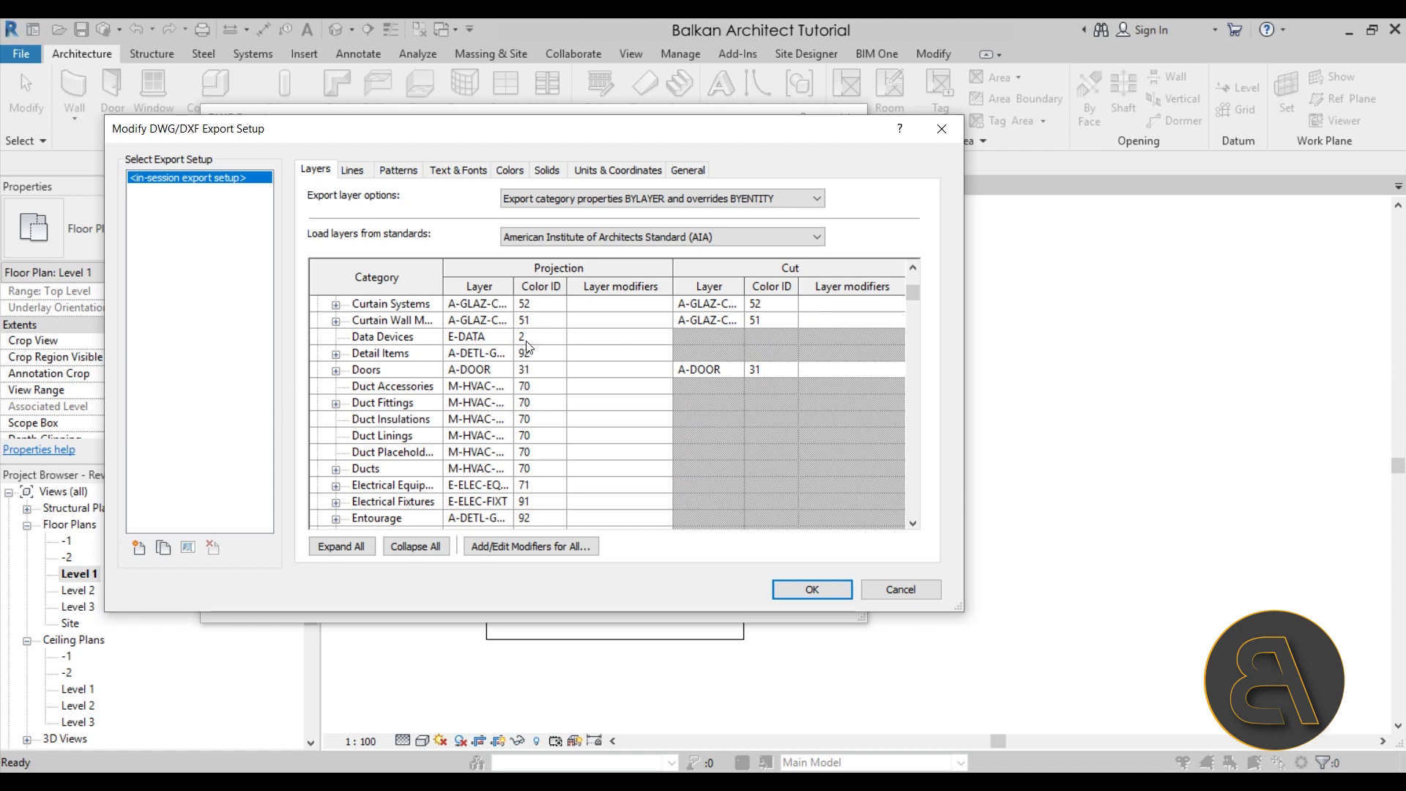
click(541, 324)
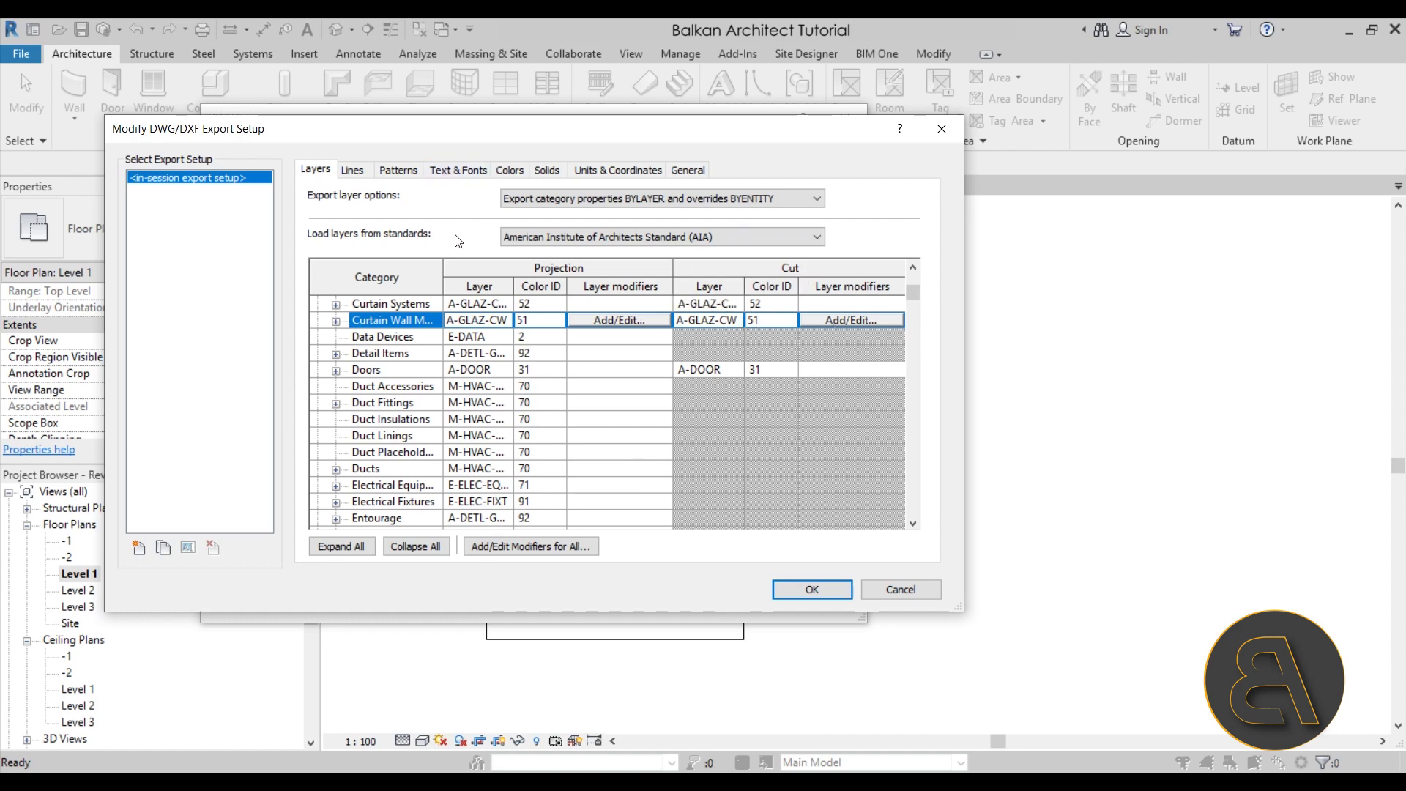
Review the DWG setup's line, pattern, font, color, solid, unit and general settings, and close the setup.
click(353, 170)
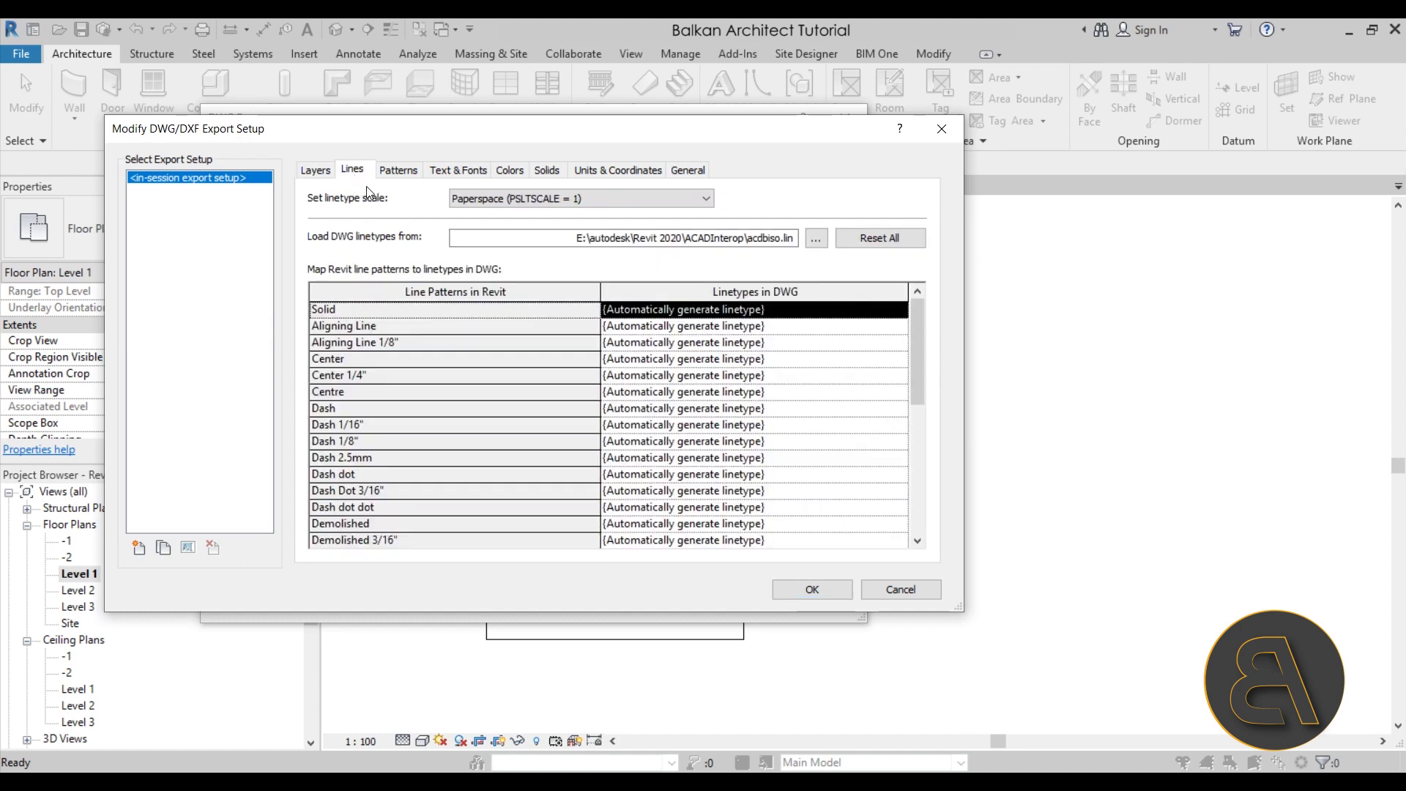
click(398, 170)
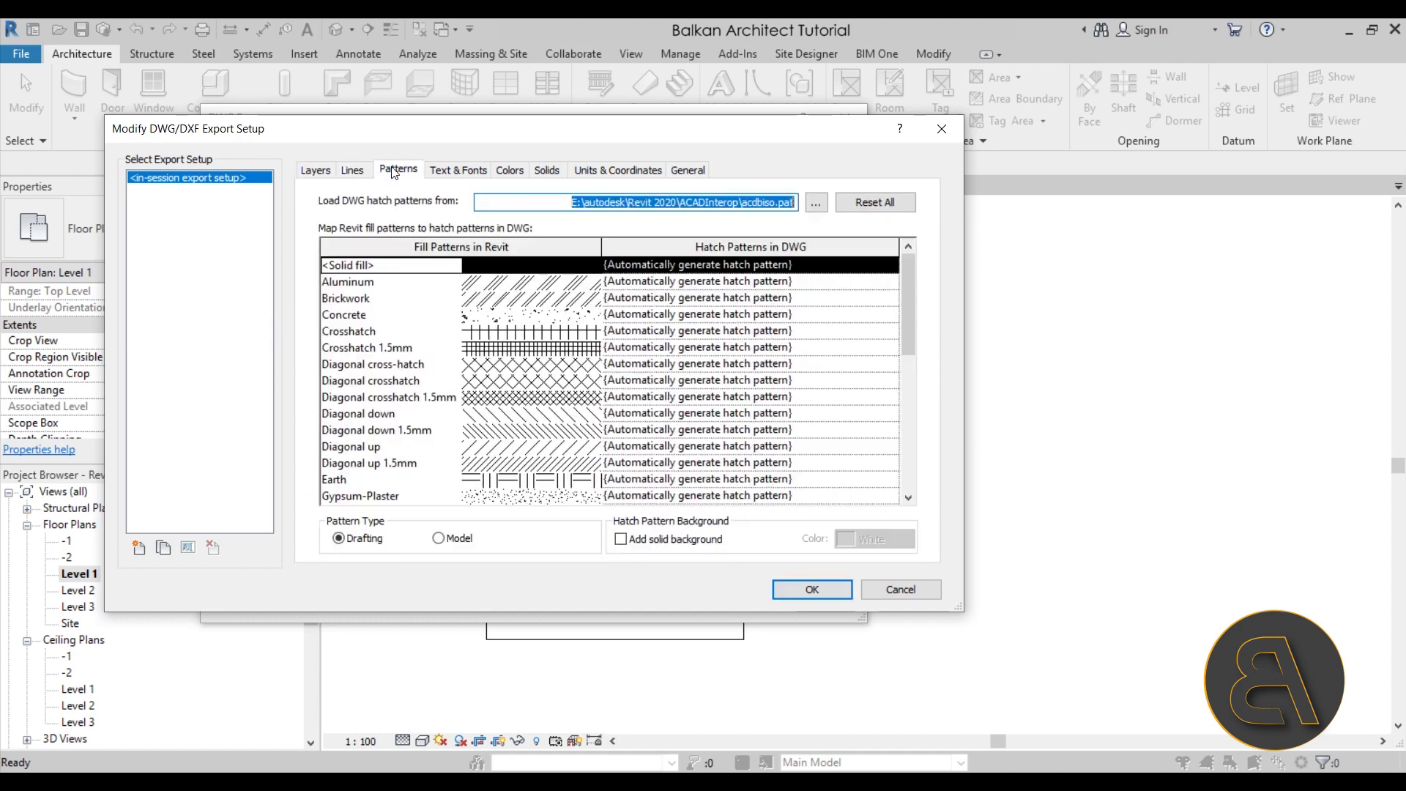
click(454, 175)
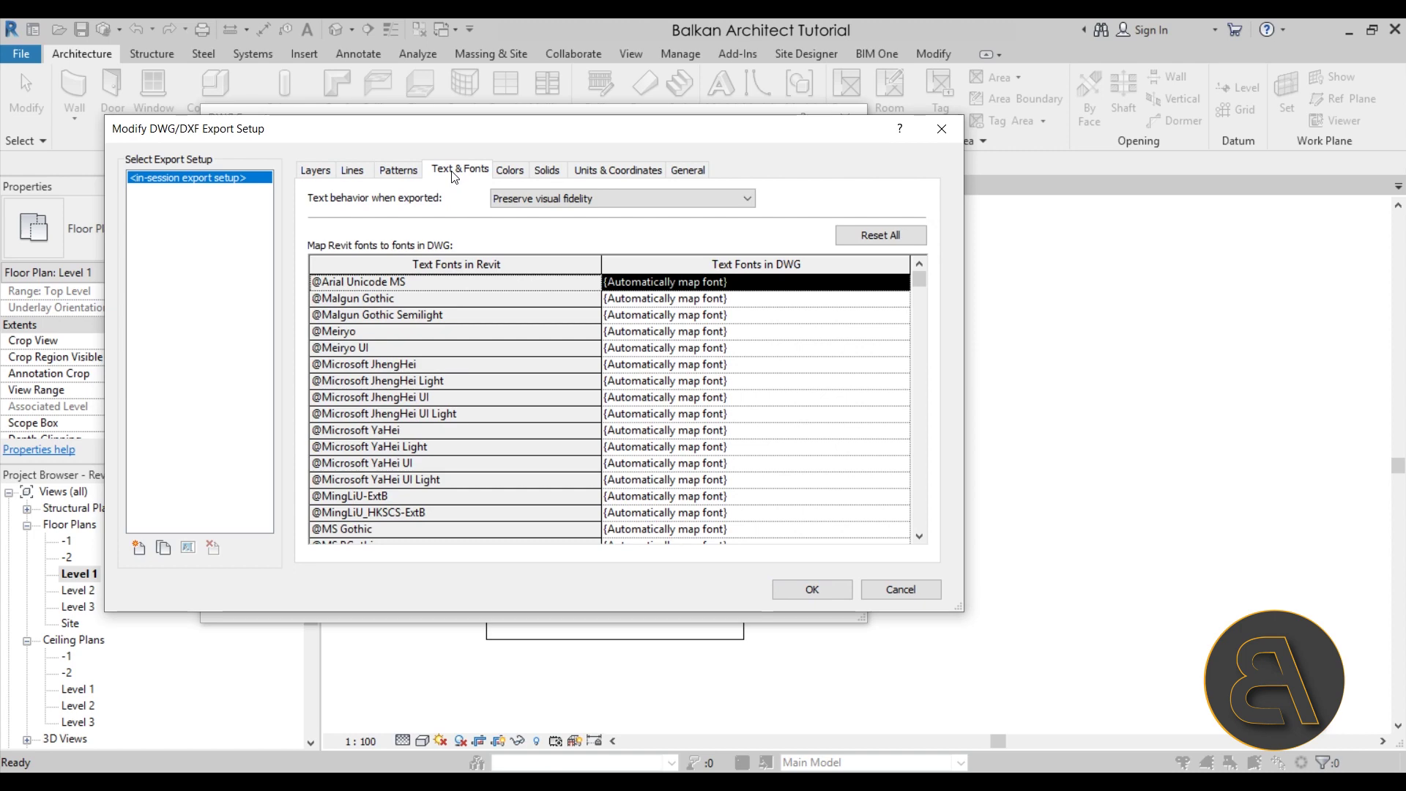
click(513, 175)
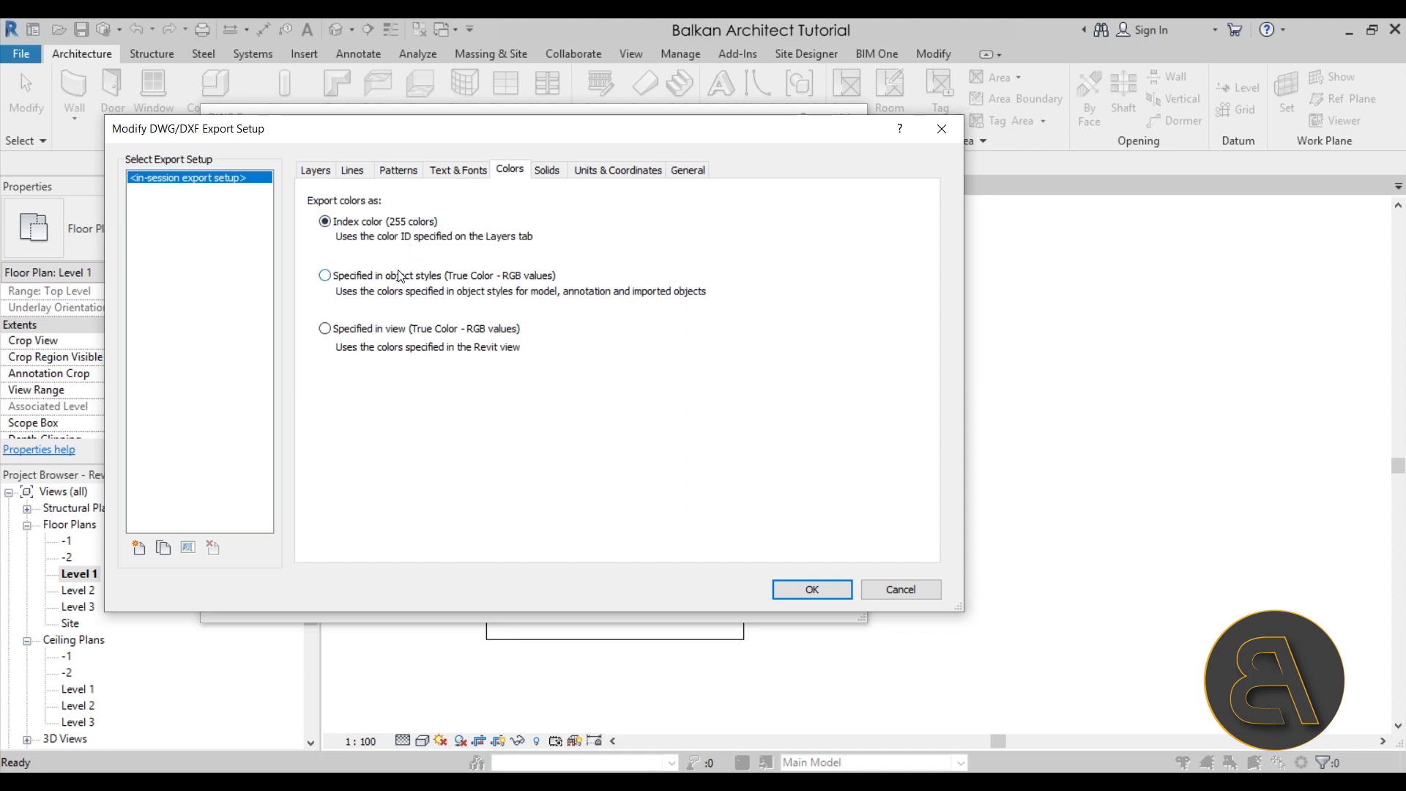
click(539, 176)
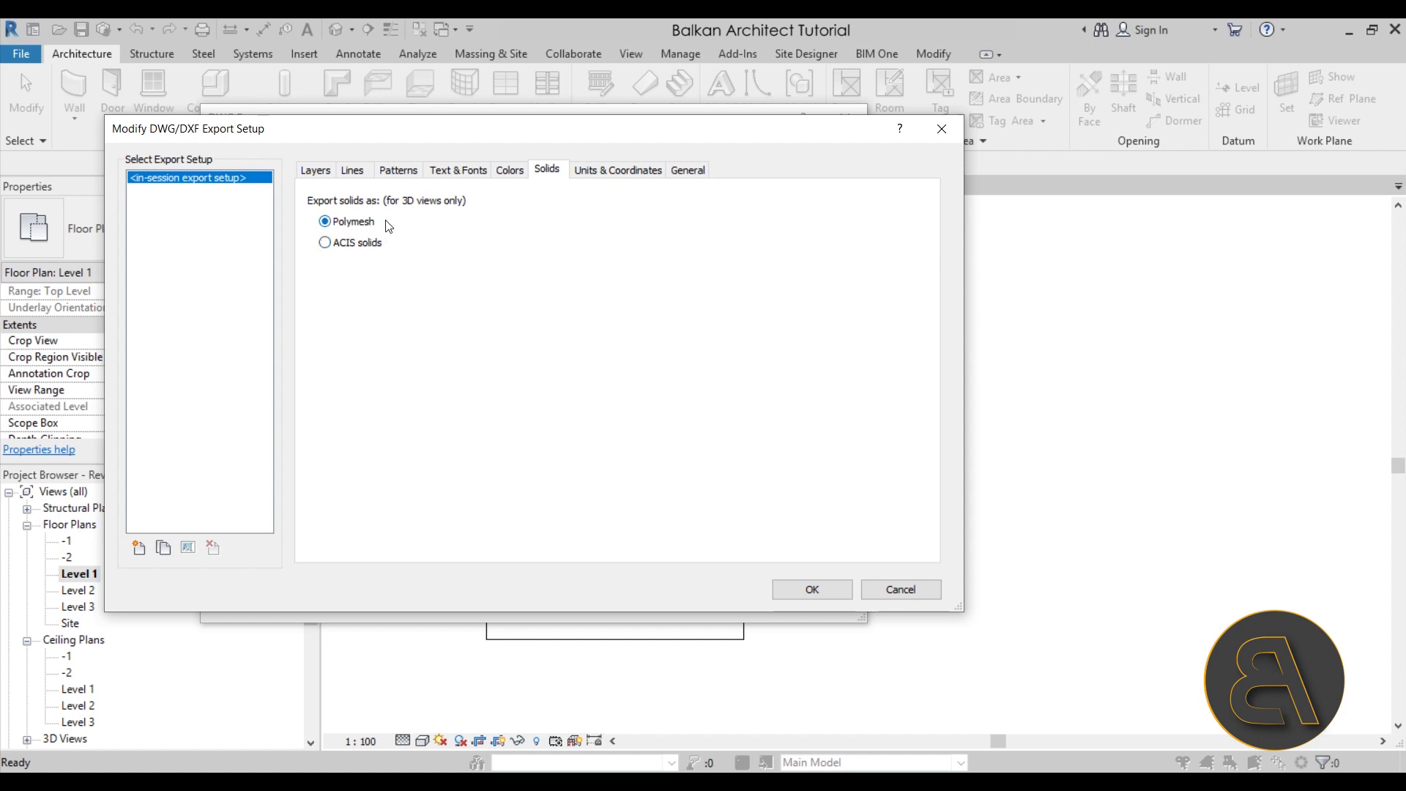
click(626, 172)
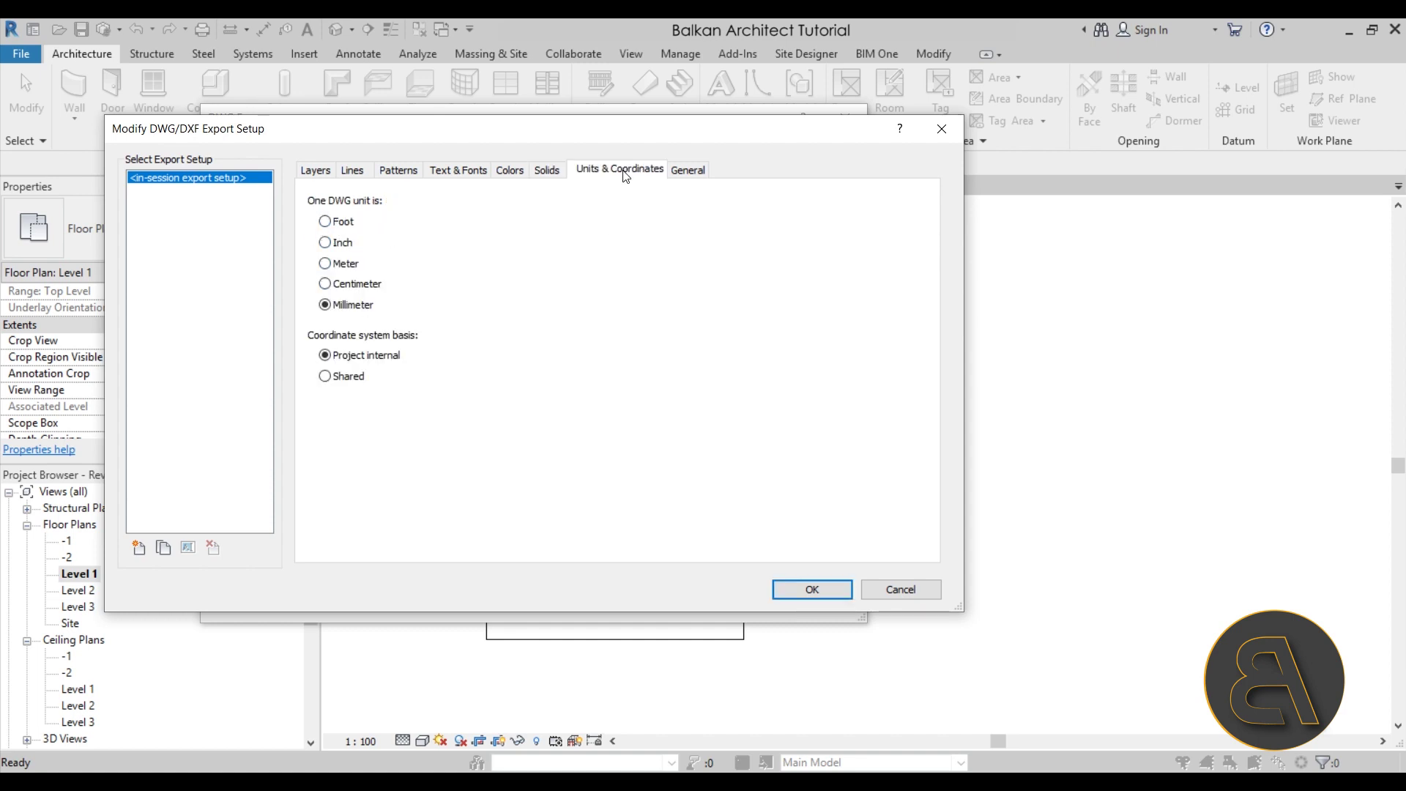
click(690, 171)
click(626, 175)
click(942, 128)
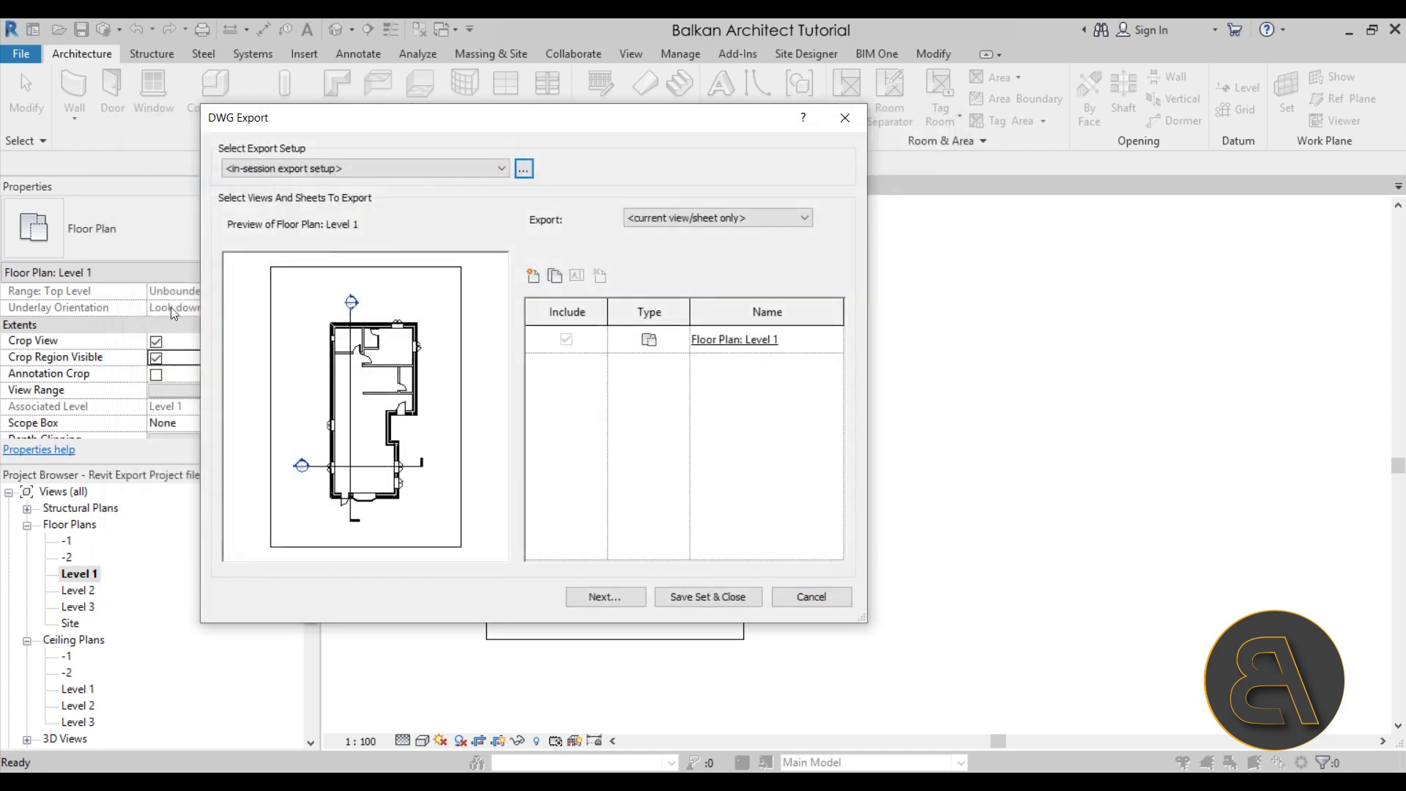
Try the in-session view/sheet set with its list filters, and return the export to current view/sheet only.
click(701, 221)
click(748, 243)
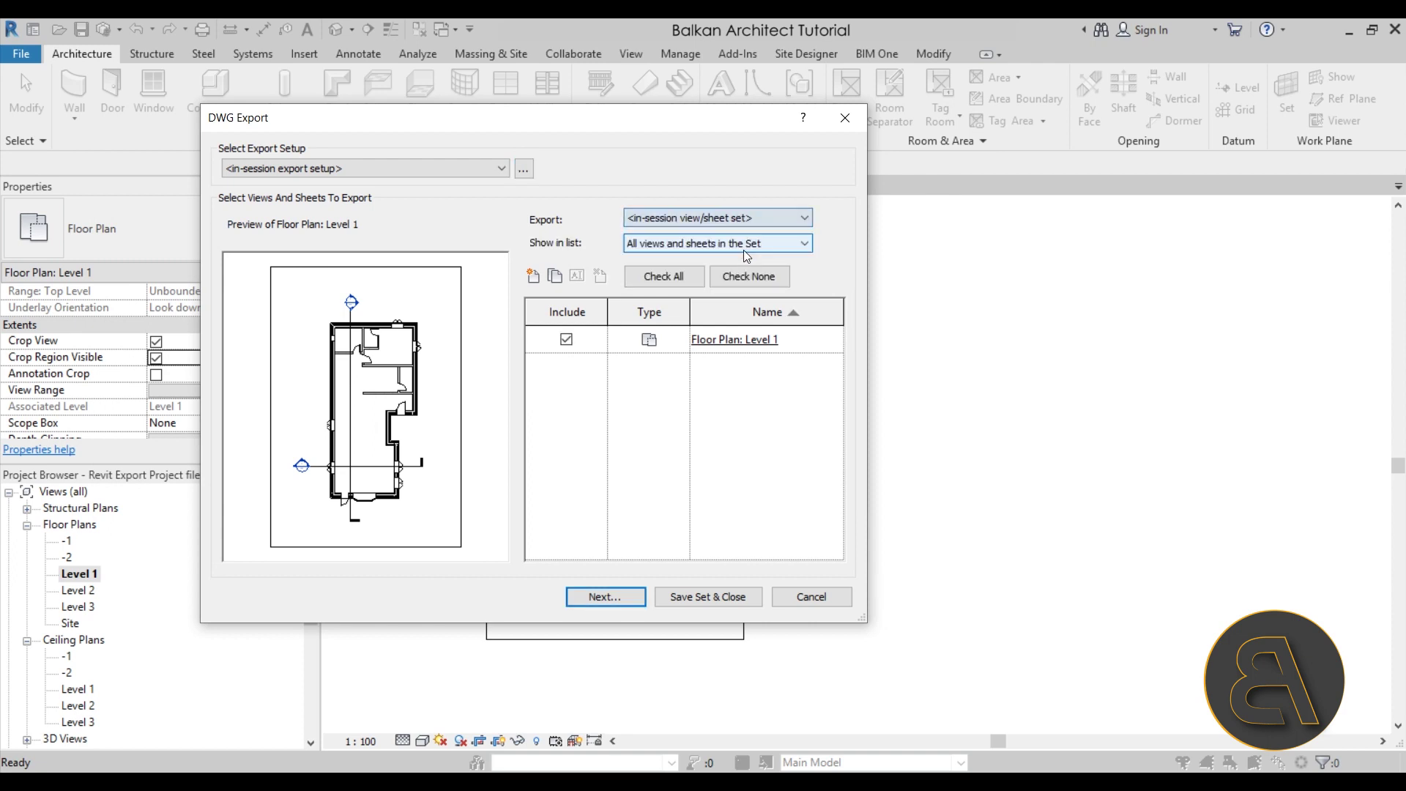
click(699, 246)
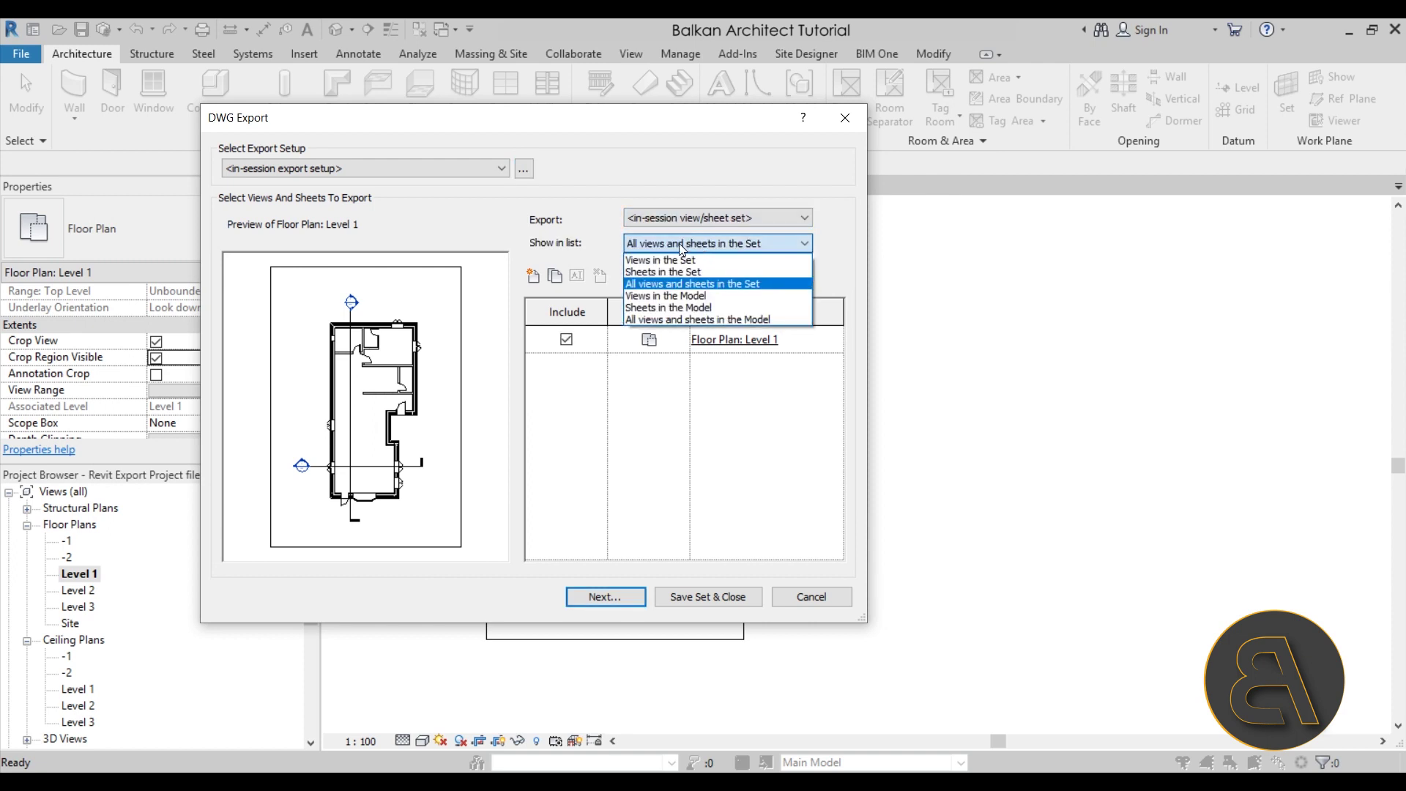
click(678, 243)
click(684, 219)
click(629, 232)
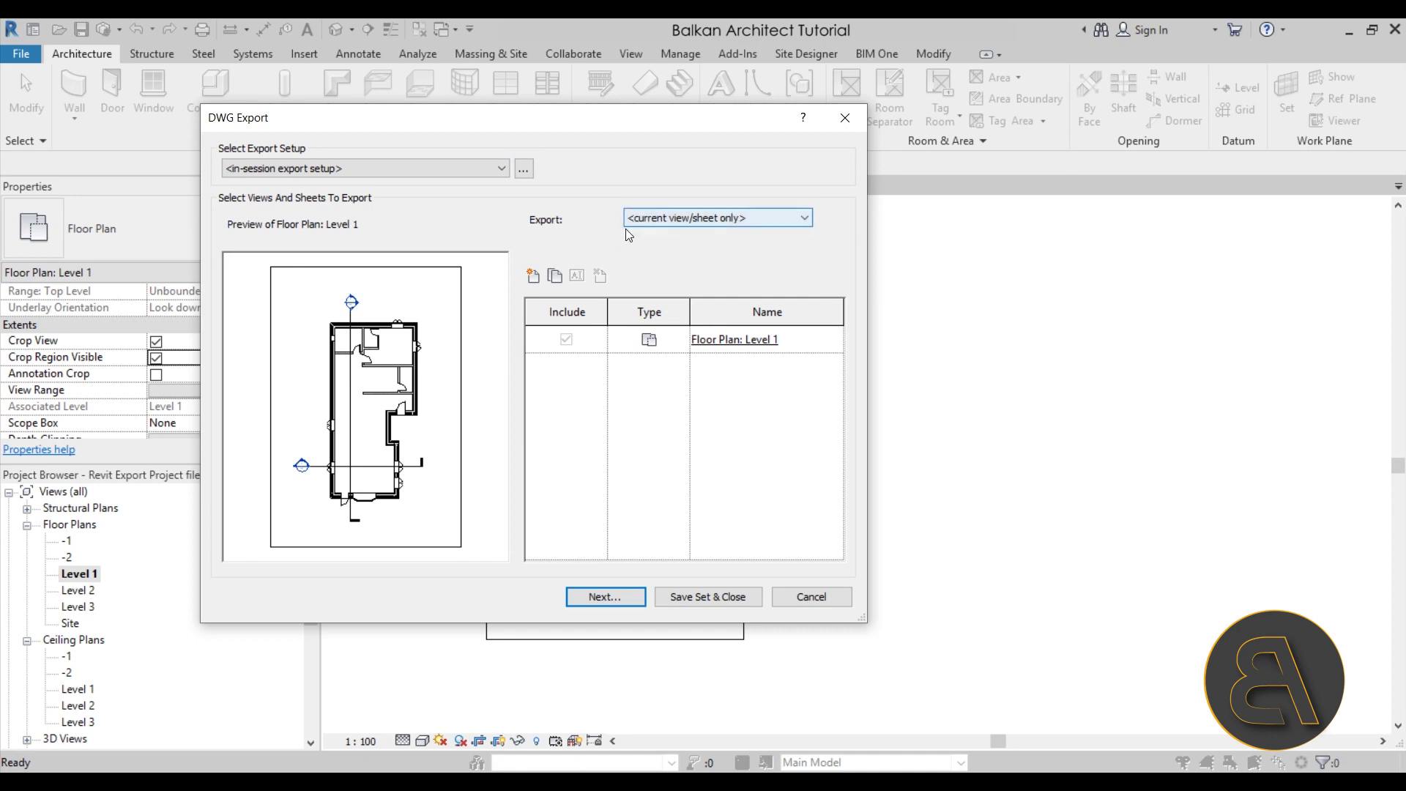
Proceed to saving the DWG export and set the file type to AutoCAD 2007 DWG Files.
drag(692, 126, 659, 85)
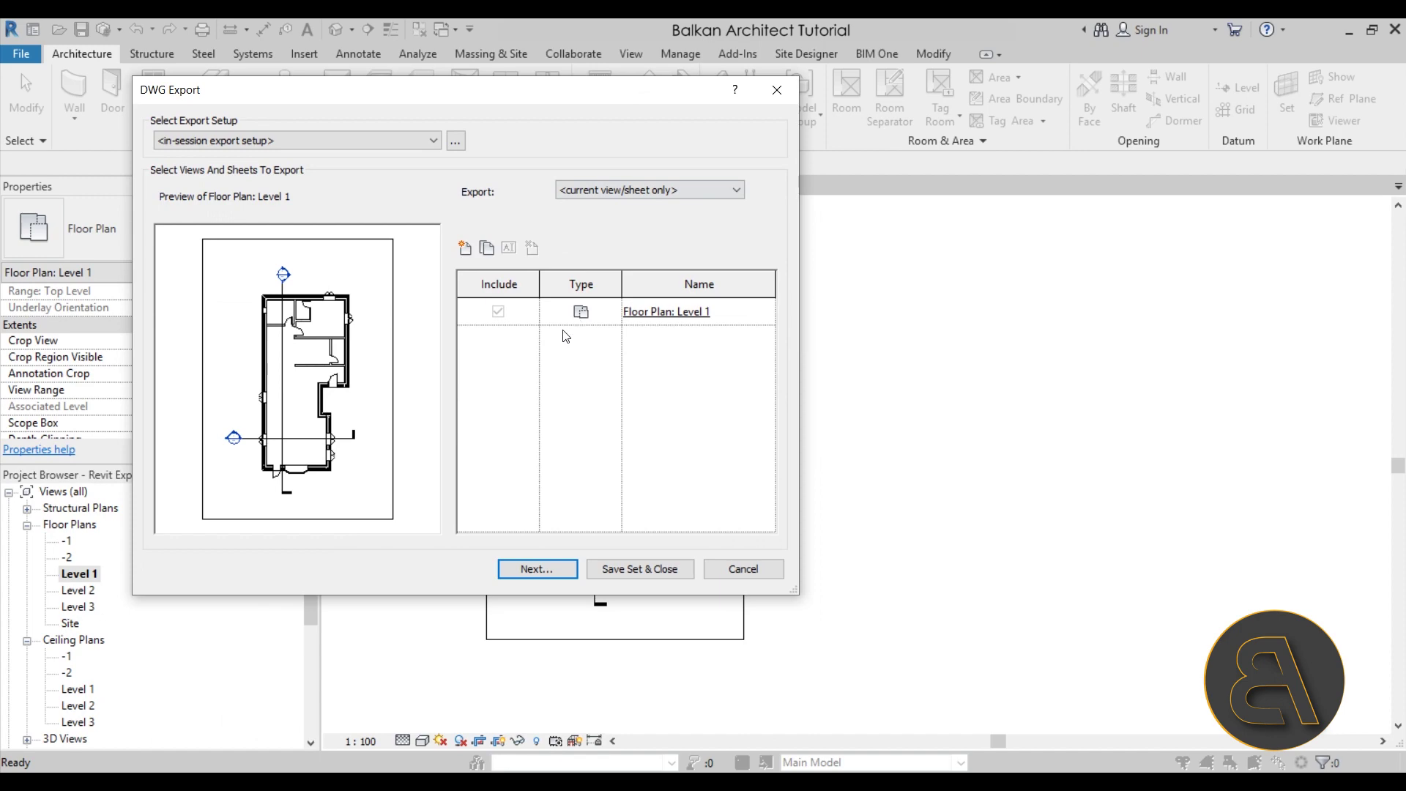
click(539, 572)
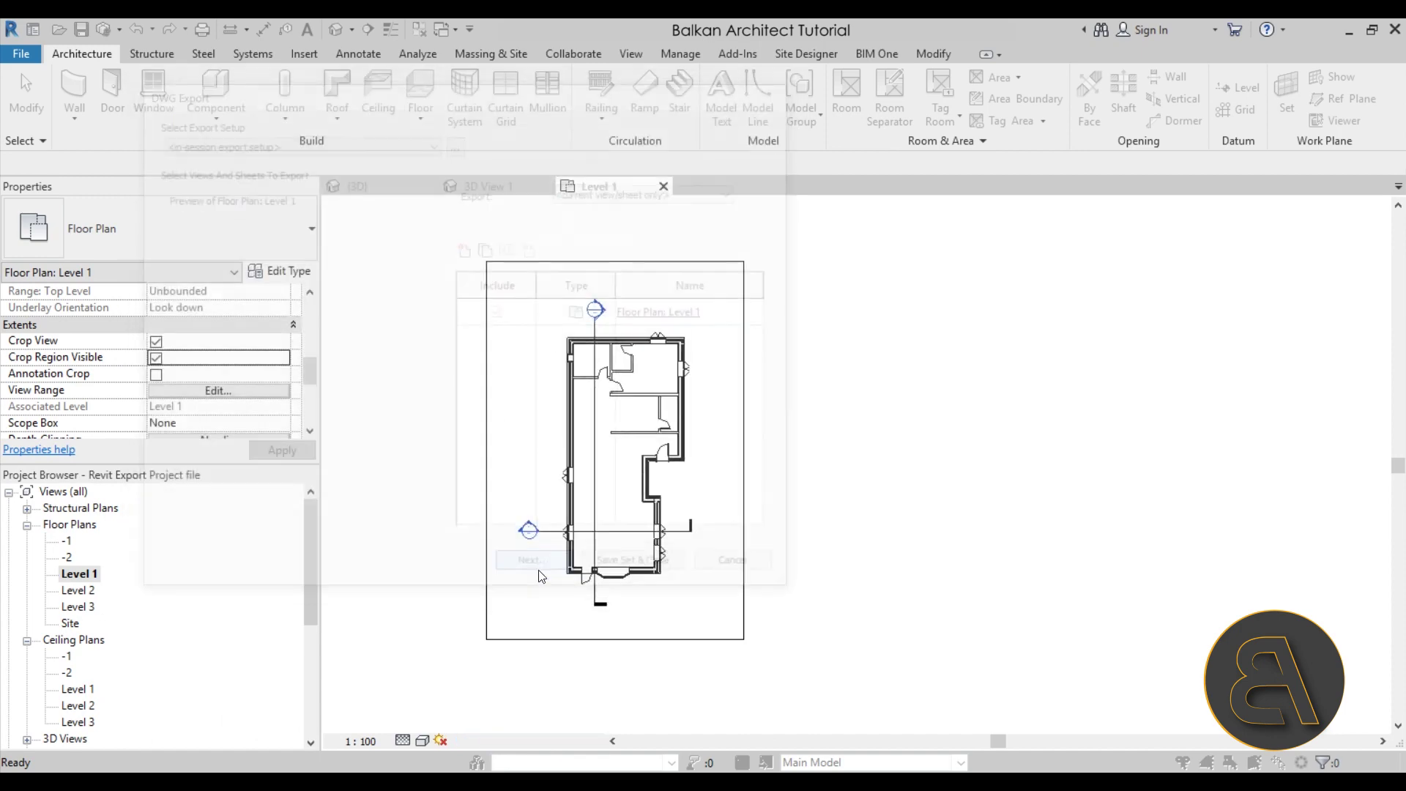
drag(868, 249, 631, 86)
click(595, 476)
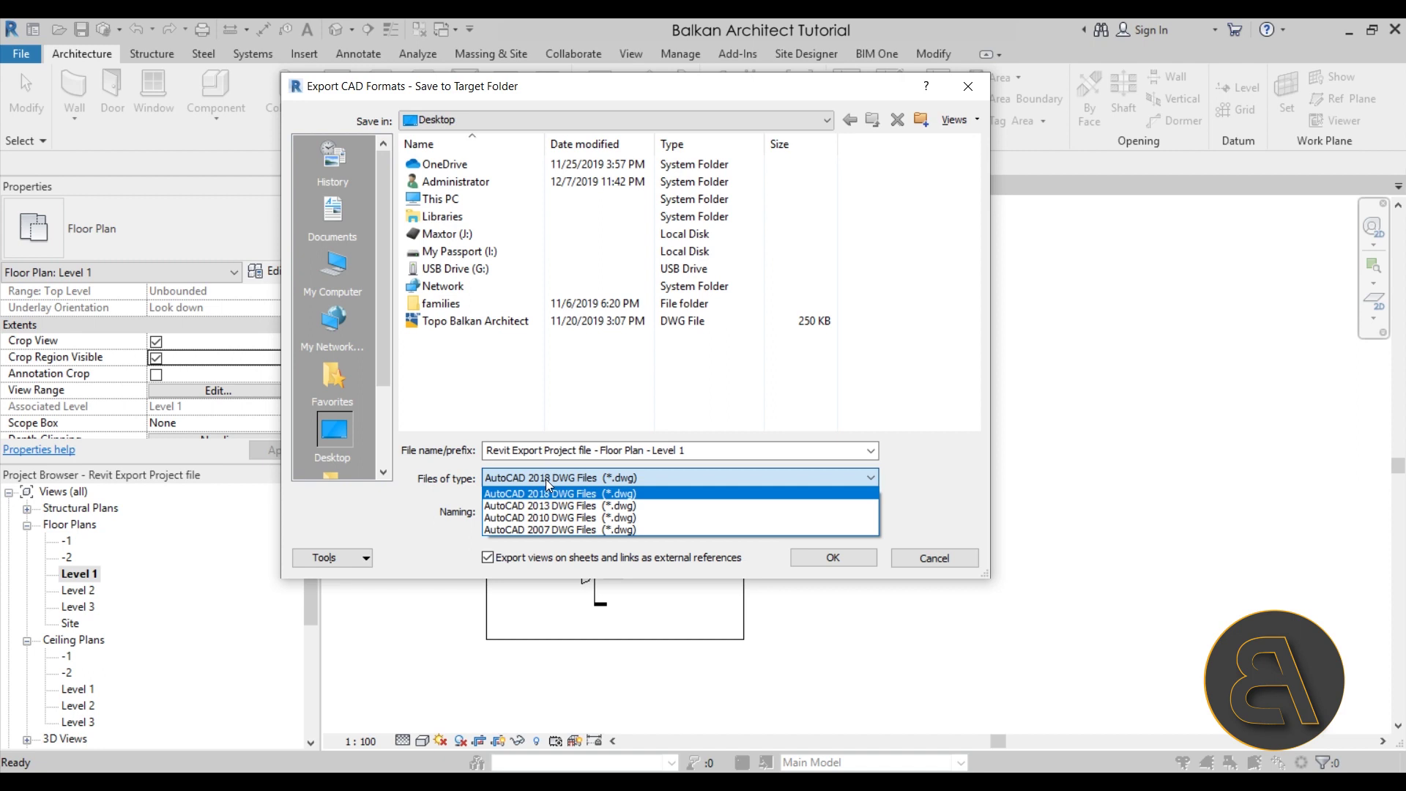
click(562, 528)
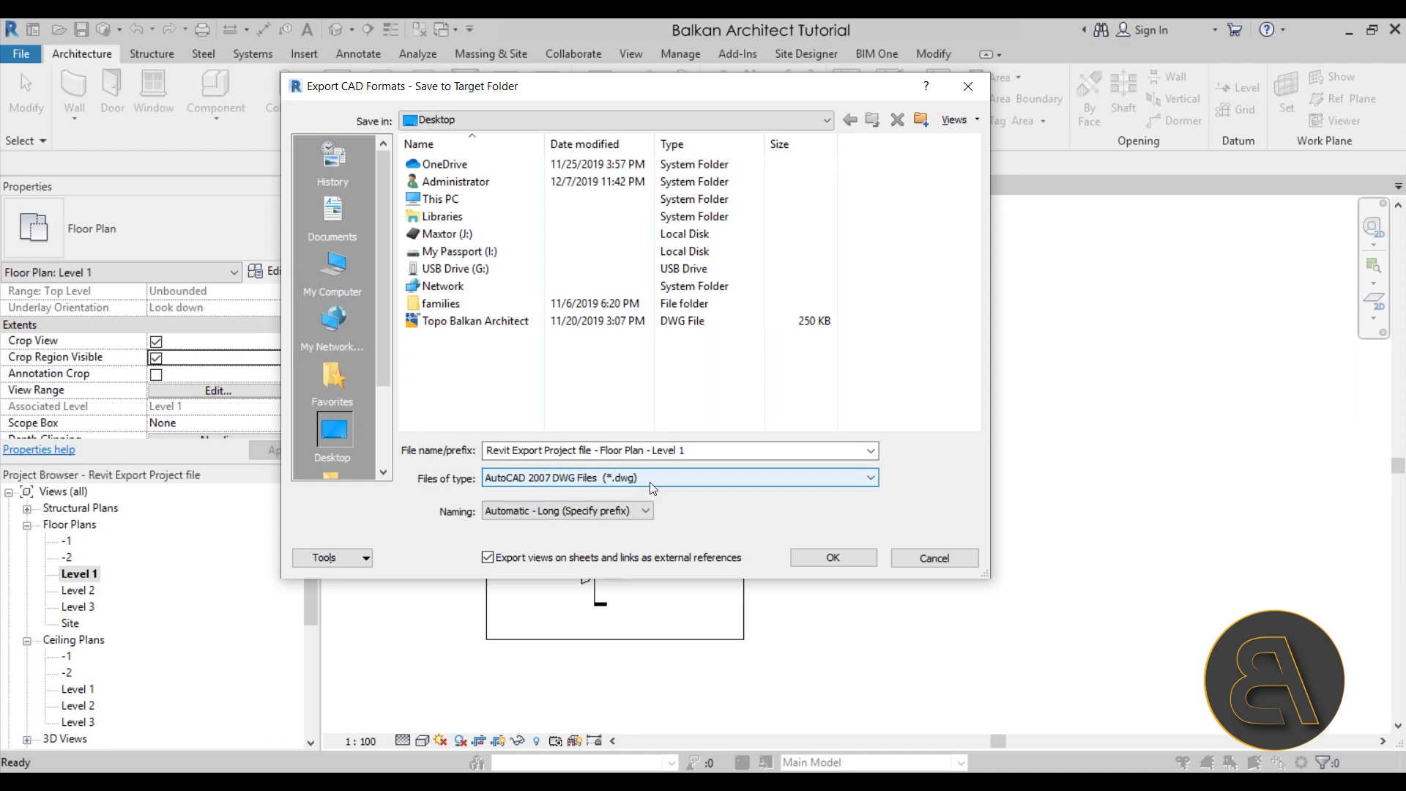
Try the Automatic - Short and Manual naming options, and restore Automatic - Long (Specify prefix).
click(585, 511)
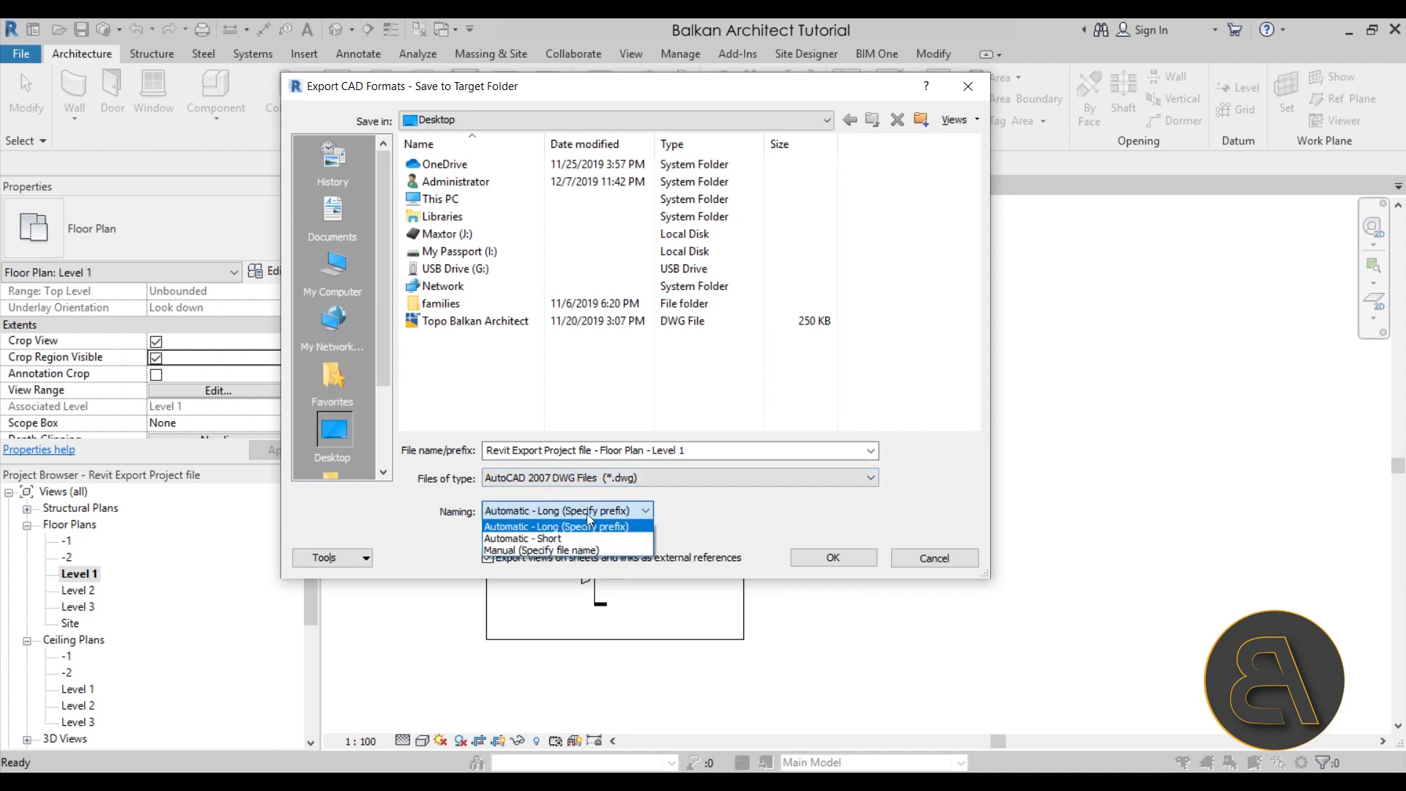
click(523, 539)
click(534, 510)
click(526, 550)
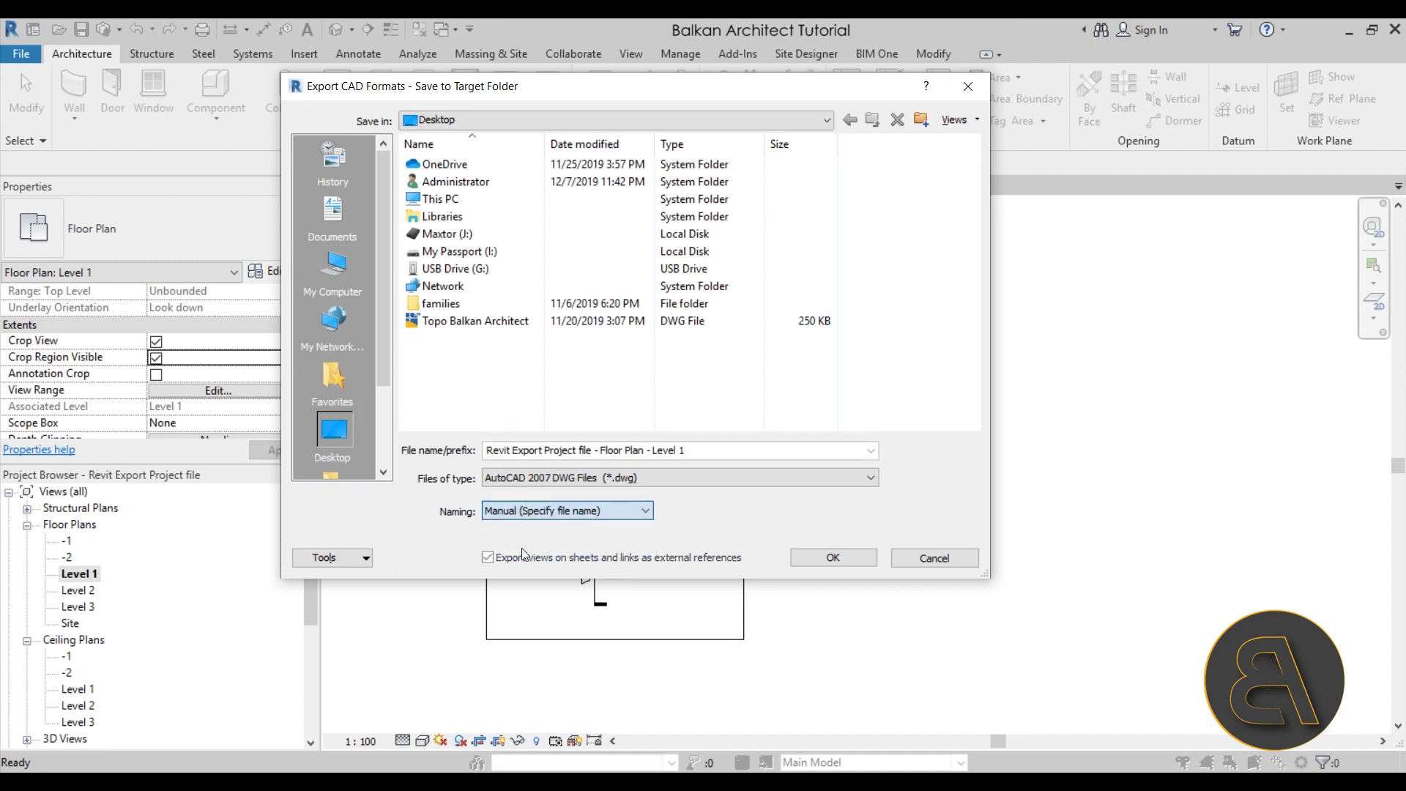
click(551, 511)
click(542, 526)
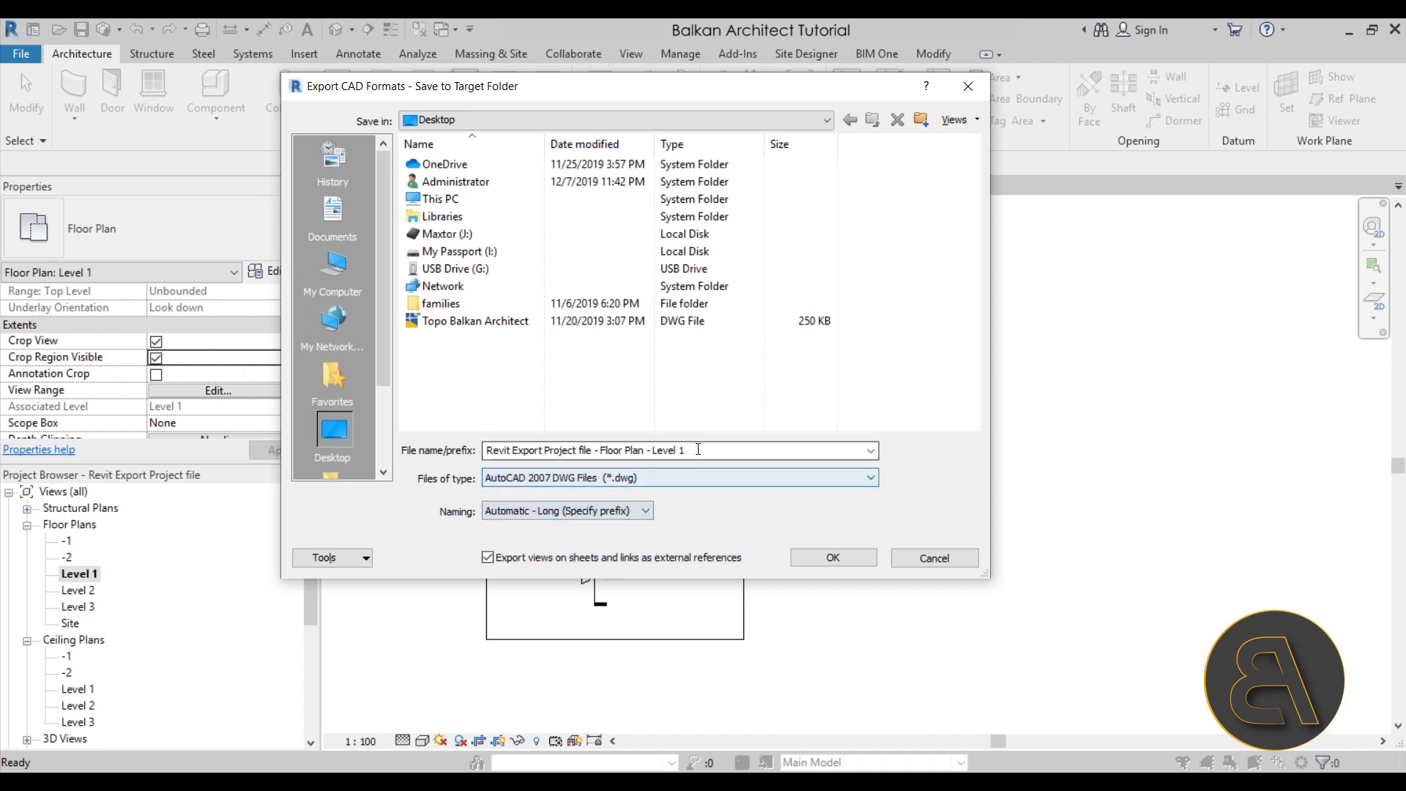
Name the DWG file "Export to CAD" and export it to the Desktop.
click(728, 454)
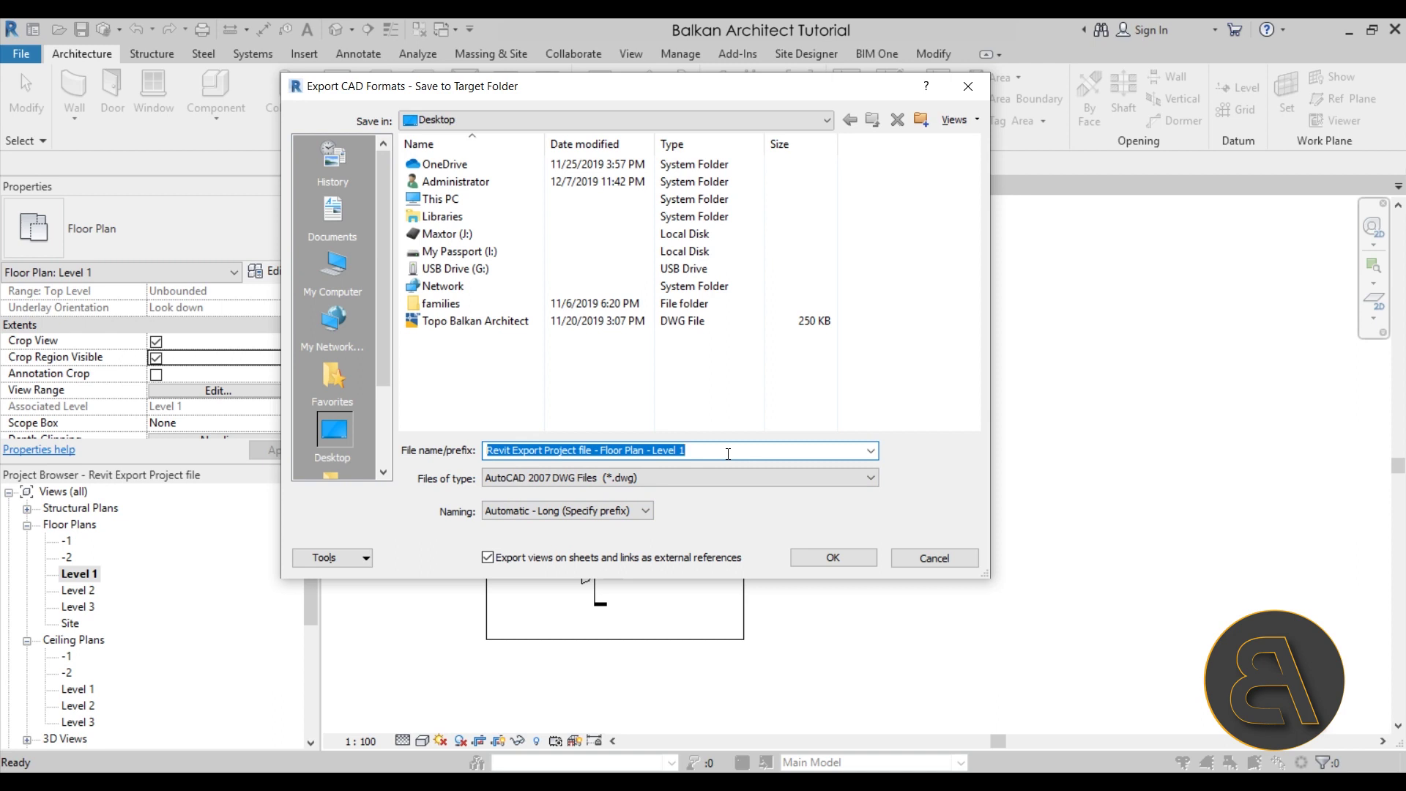
text(Export to CAD)
click(834, 558)
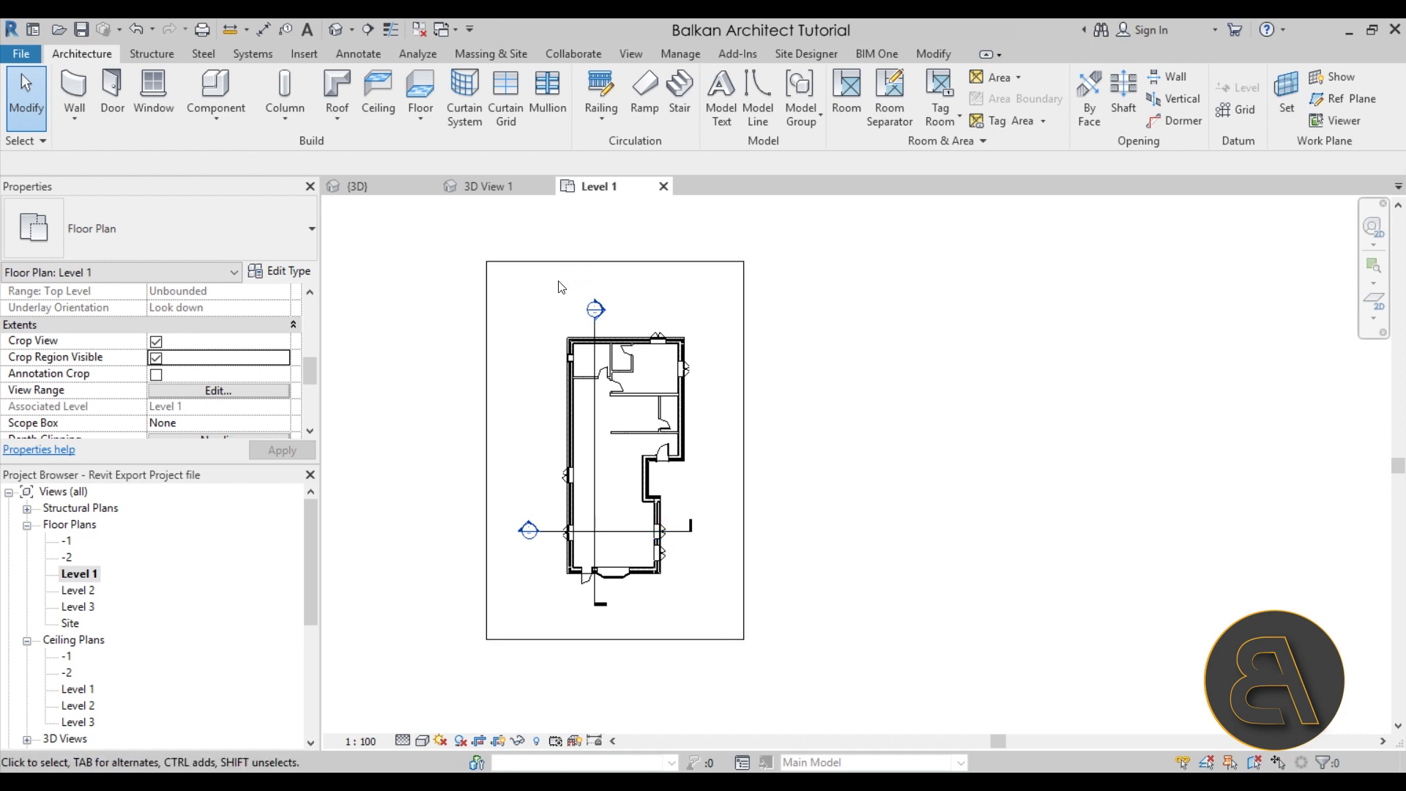
Switch to the {3D} view and start exporting the scene as a Navisworks NWC file.
click(376, 188)
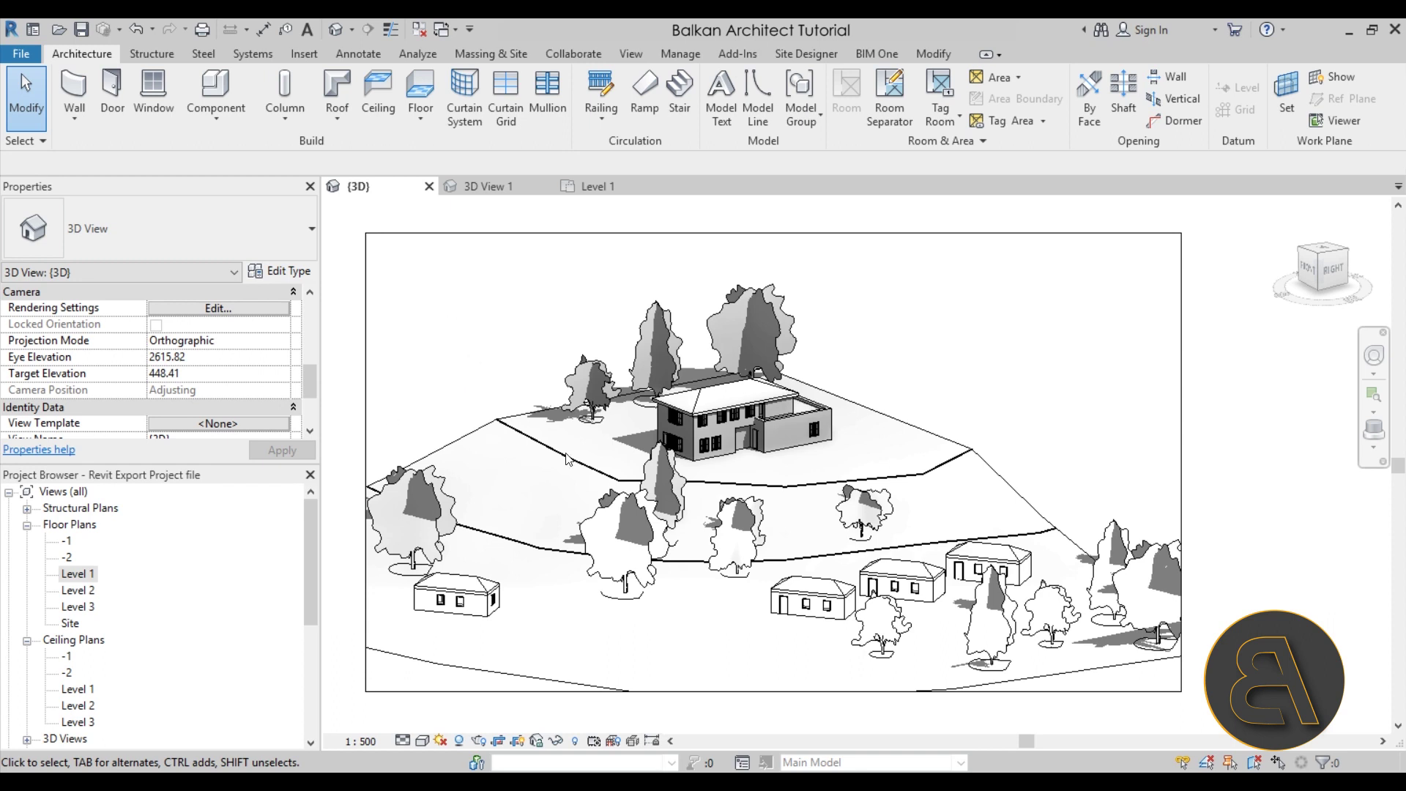
middle_drag(446, 355, 450, 351)
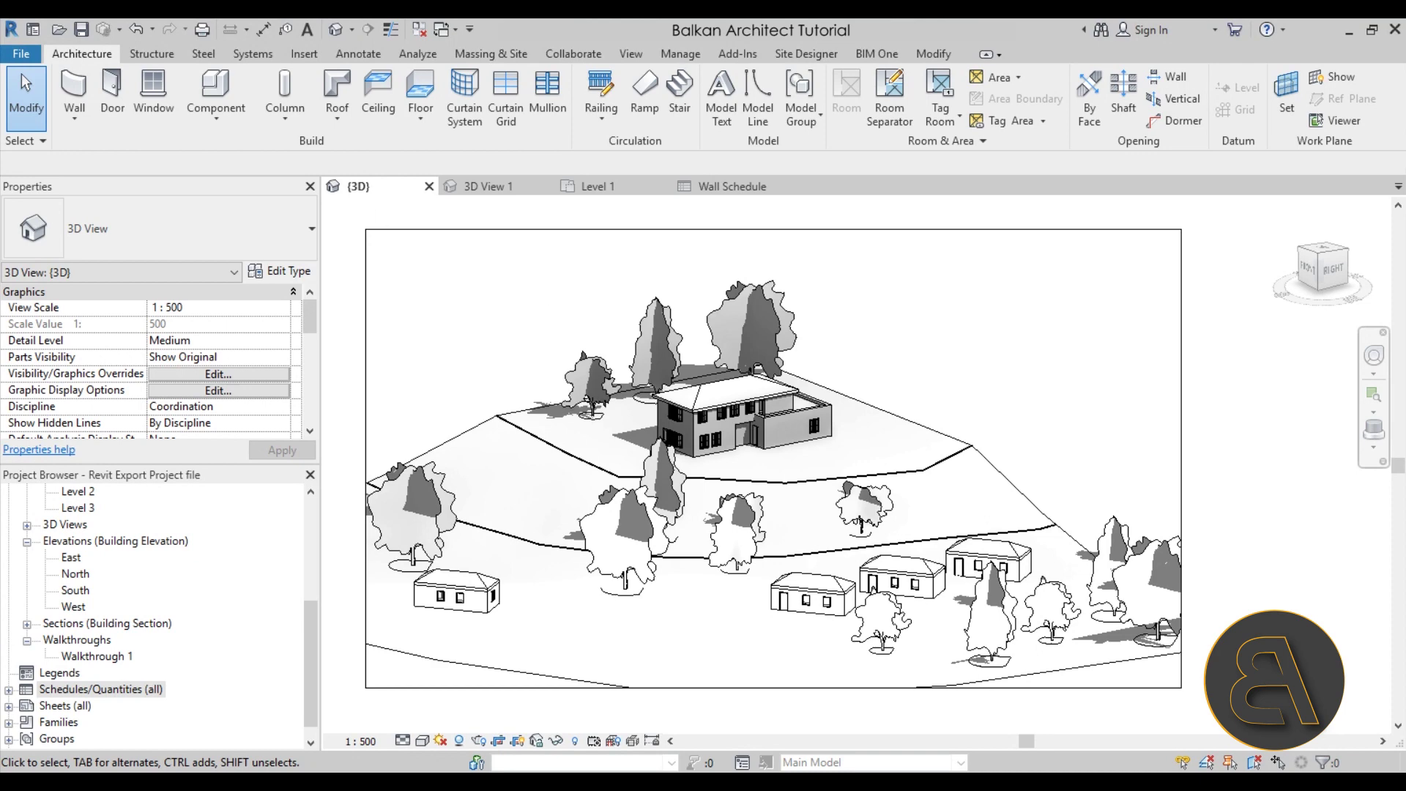
click(21, 53)
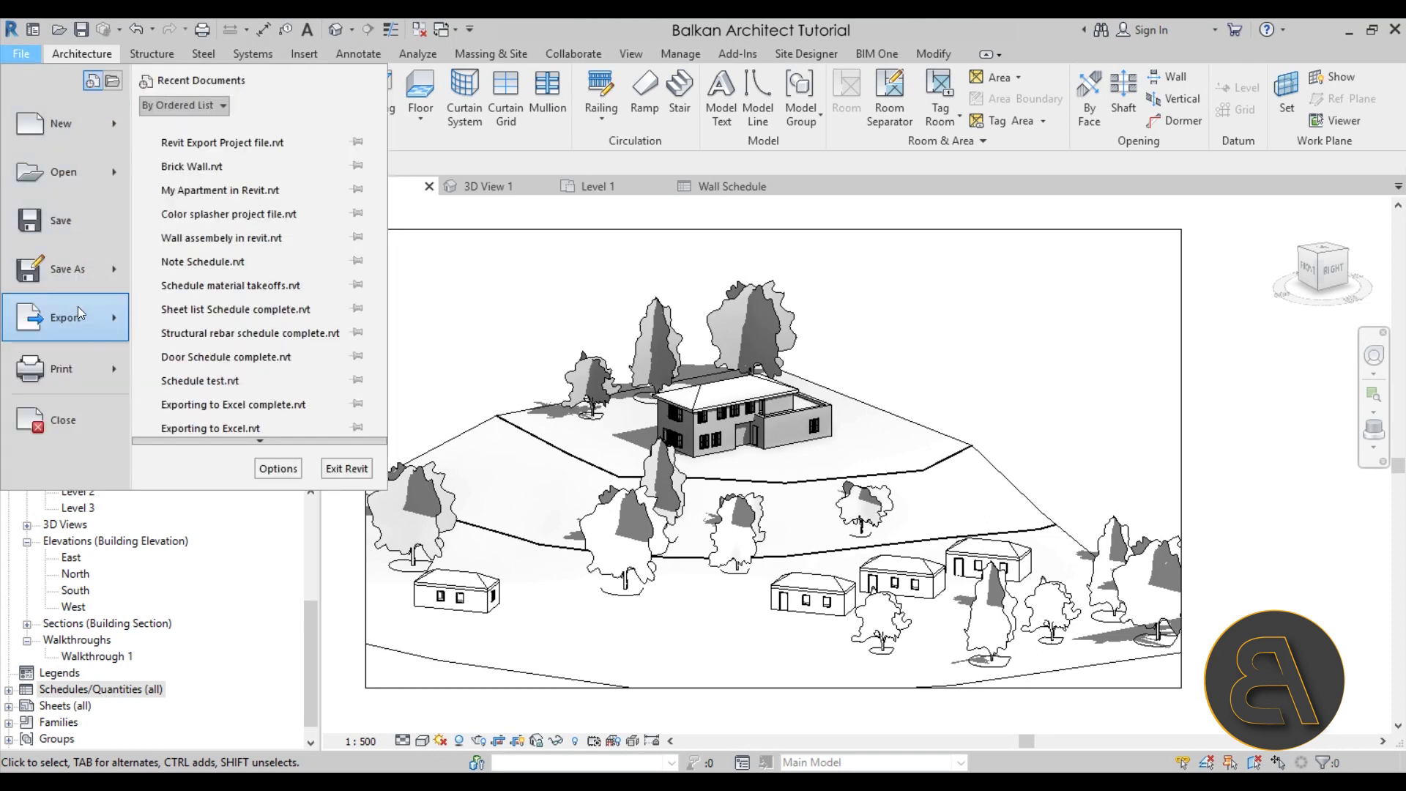
mouse_move(78, 307)
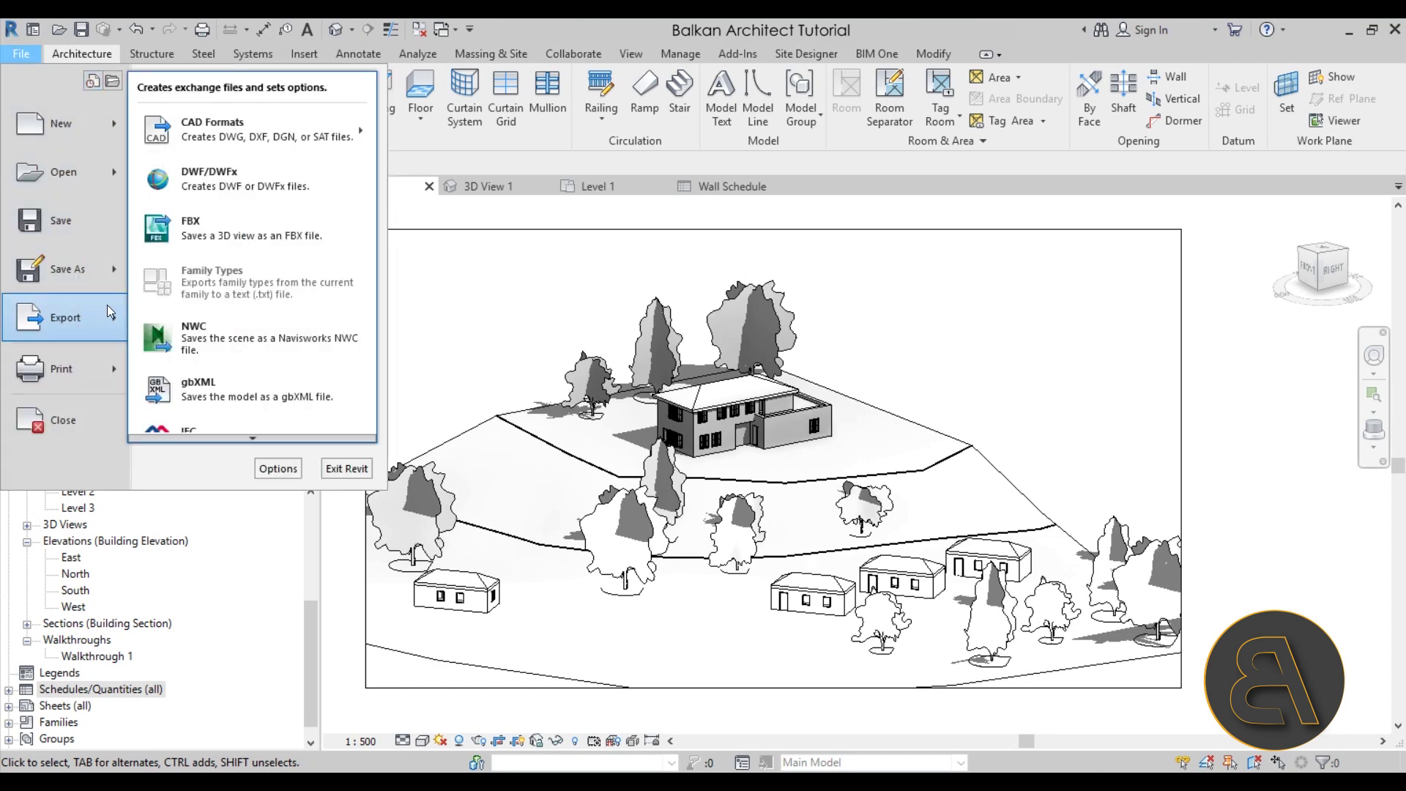
click(216, 342)
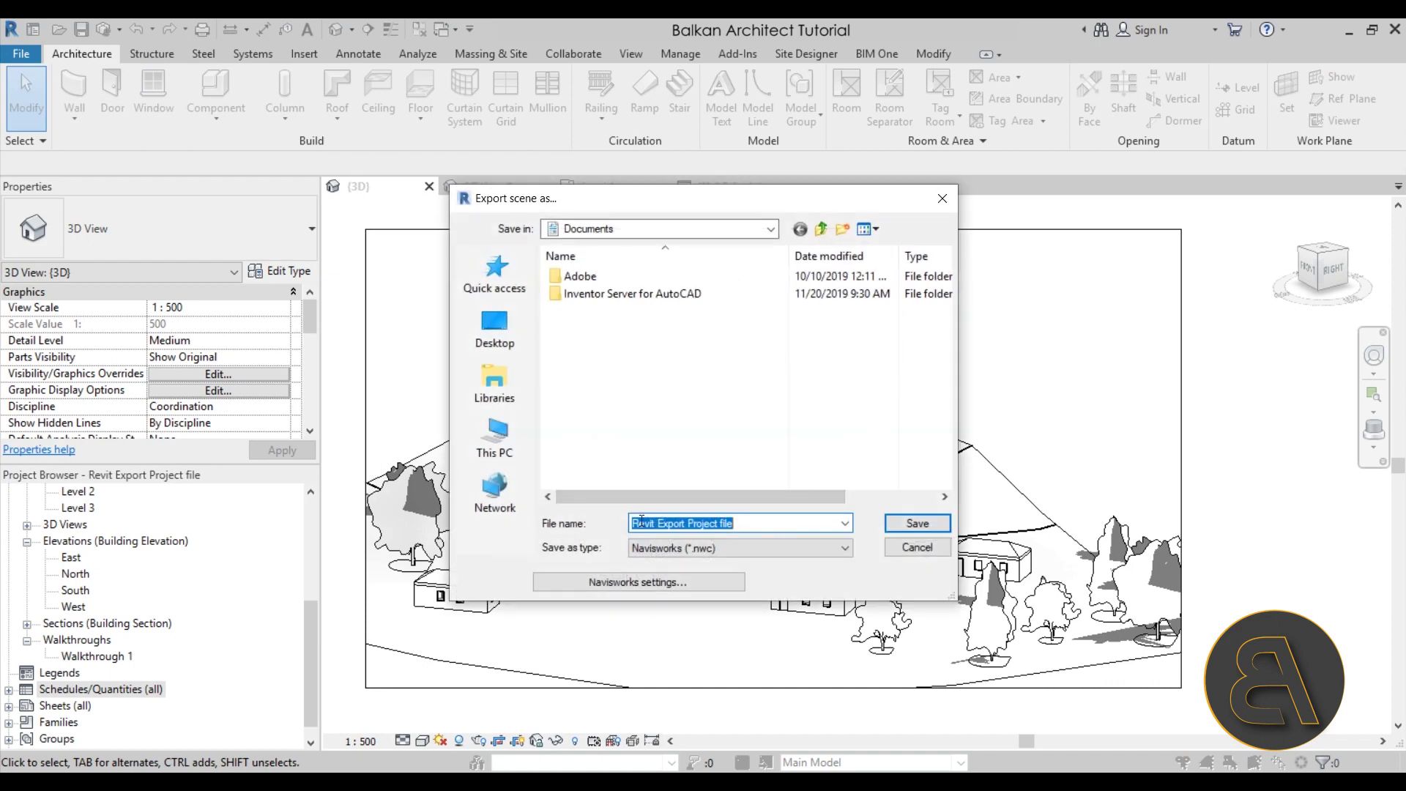
Name the Navisworks file "Exoirt to Navis" and save it to the Desktop.
click(766, 522)
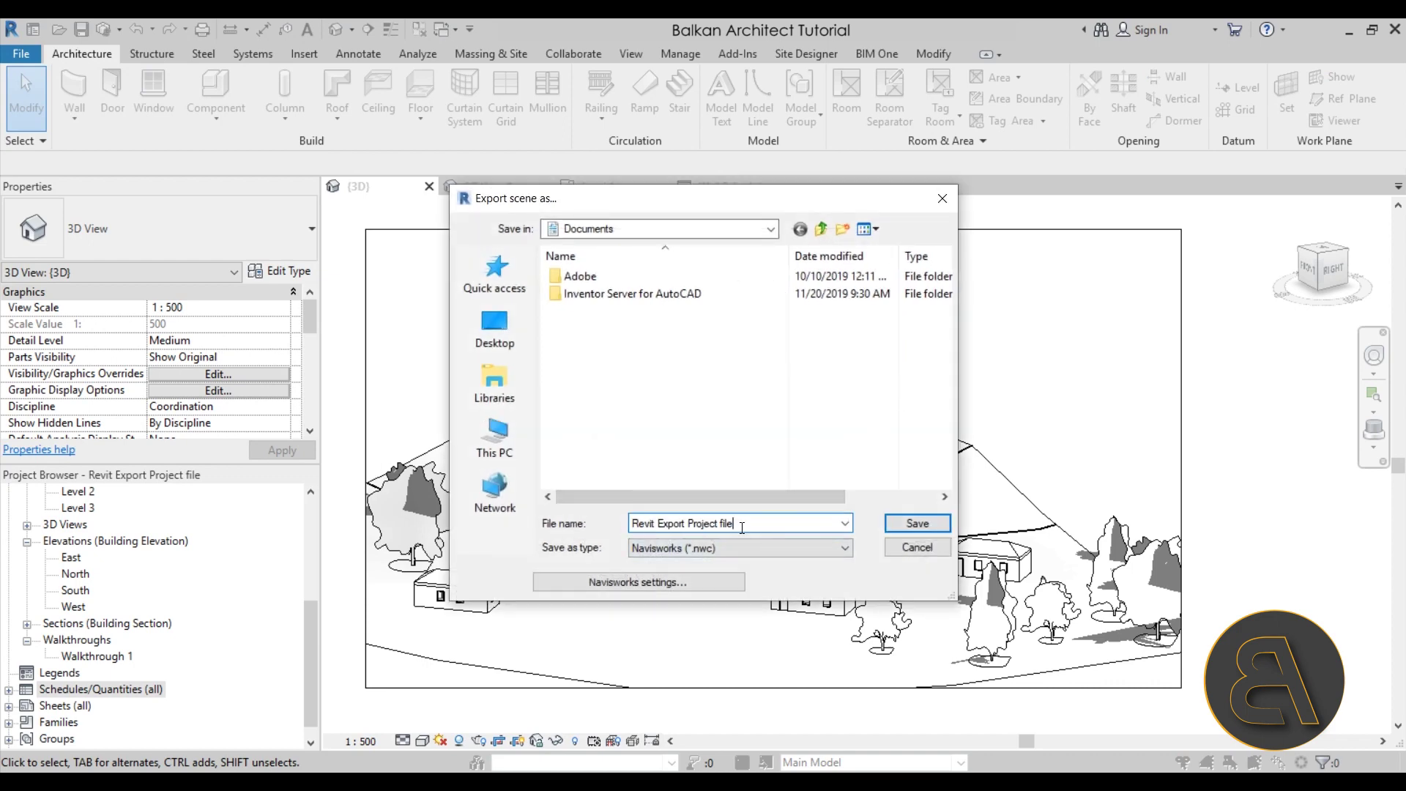
drag(727, 524, 613, 526)
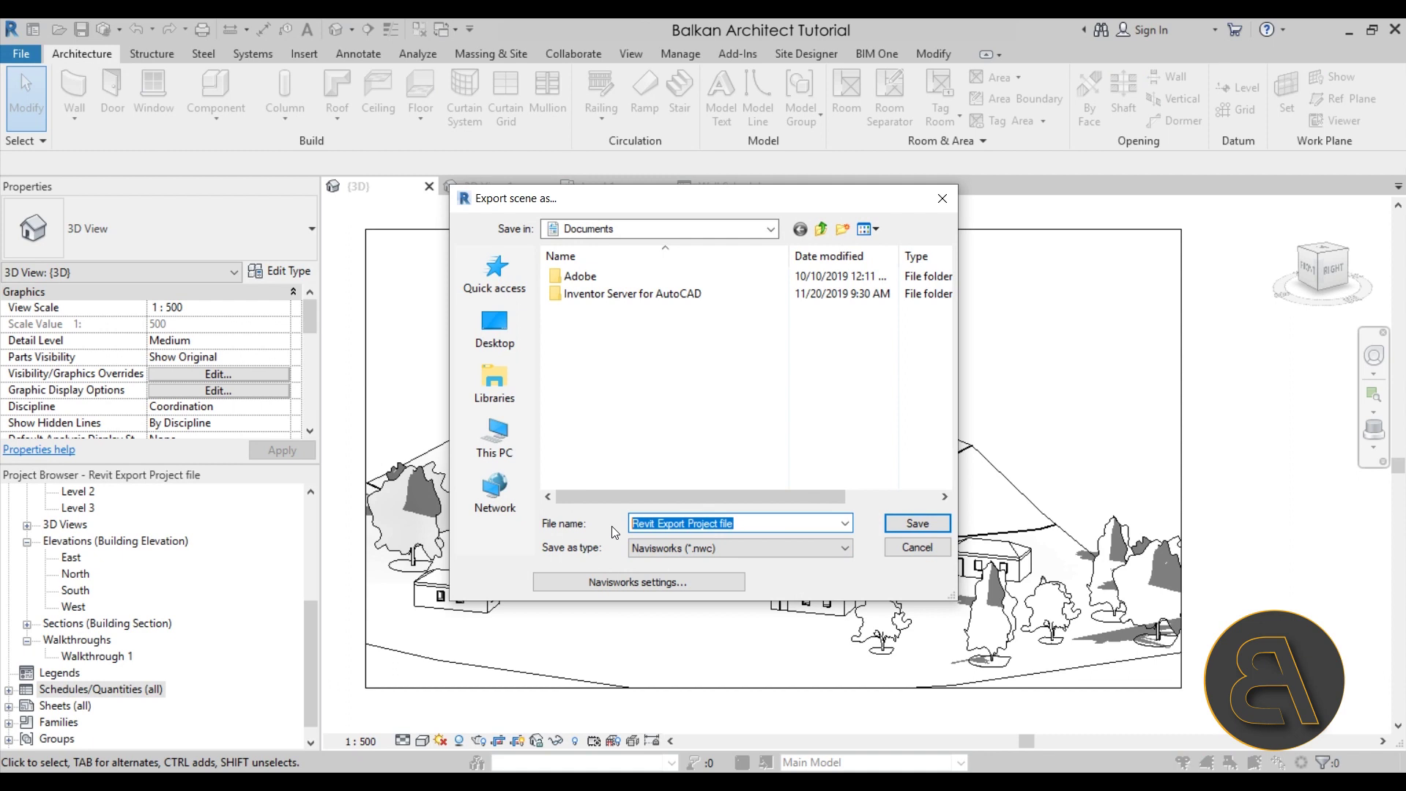
text(Exoit to Navis)
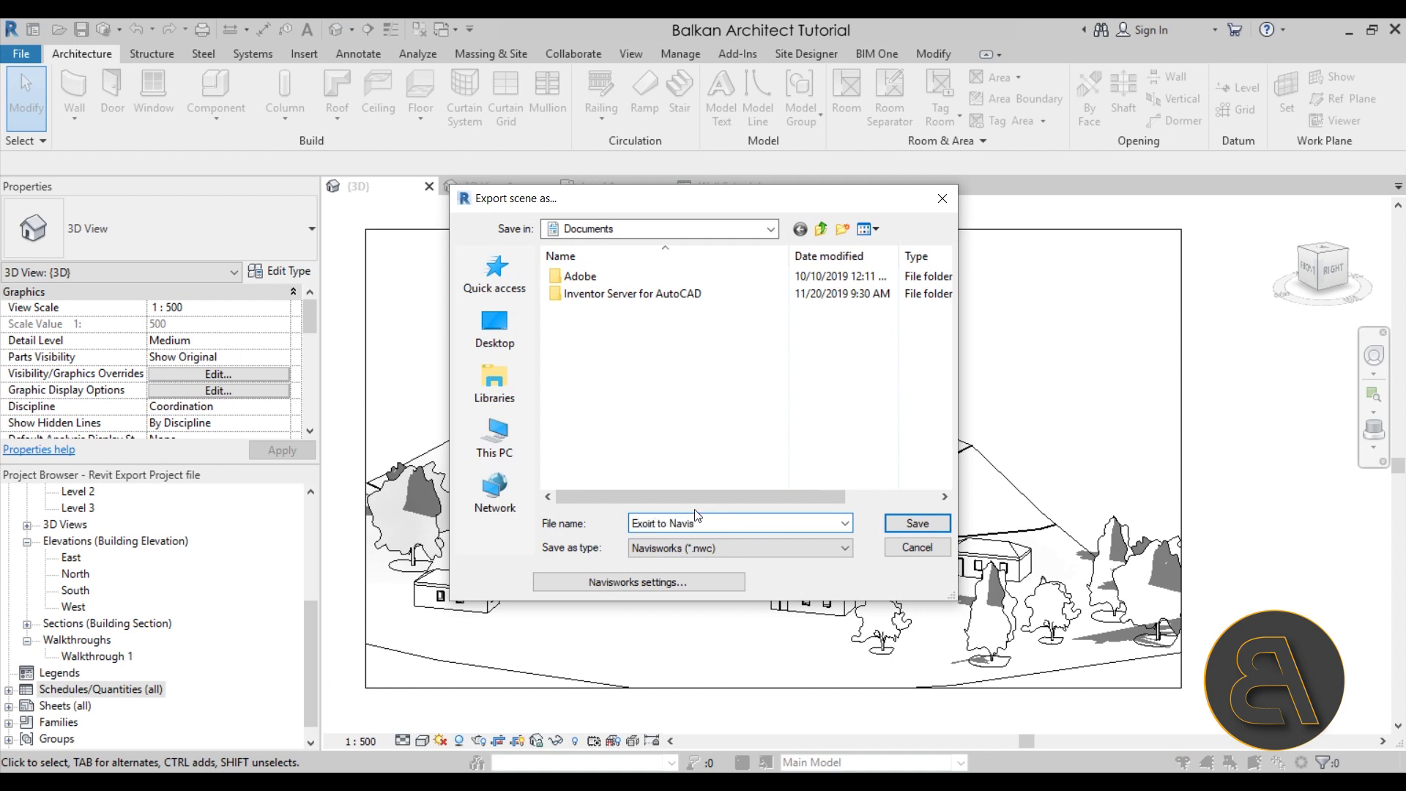
click(659, 550)
click(656, 558)
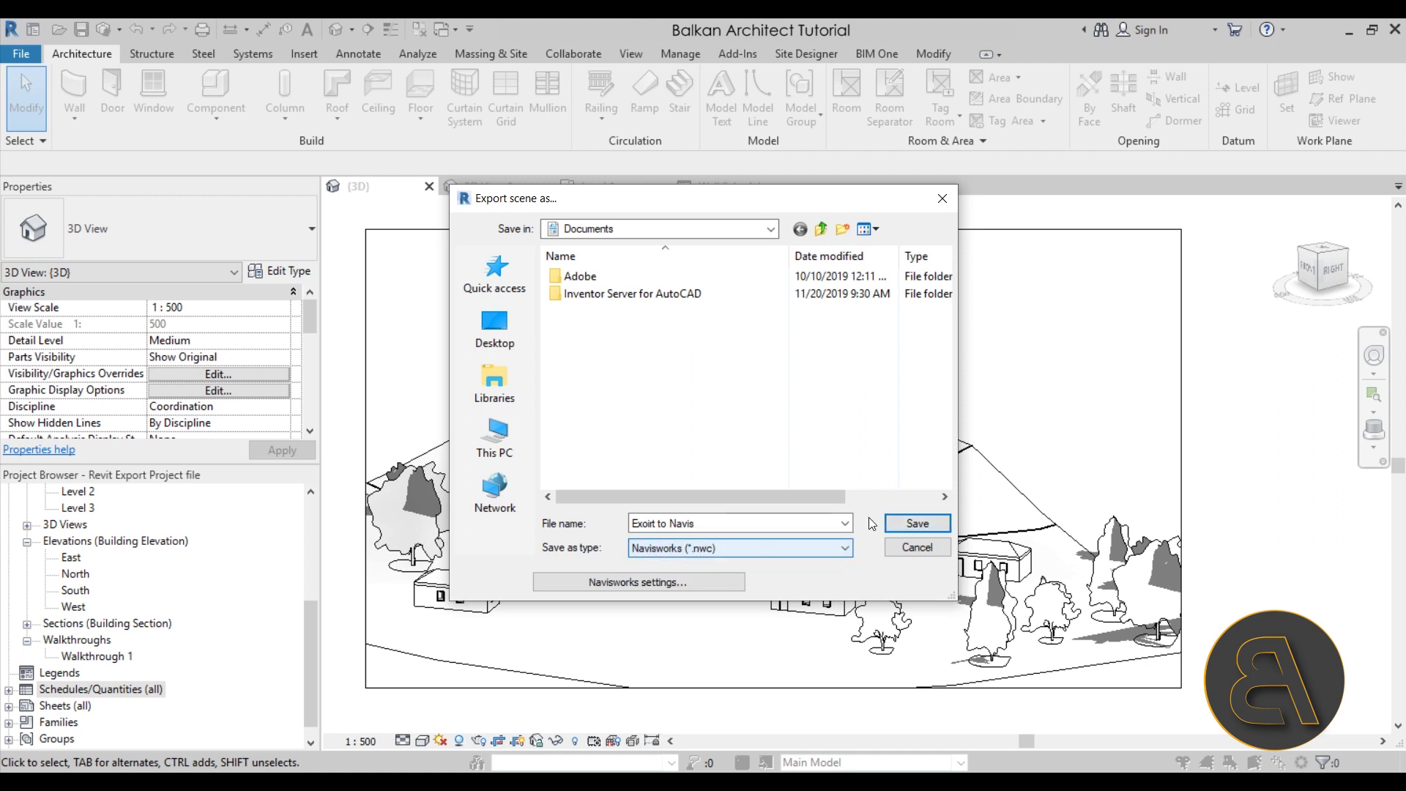
click(507, 331)
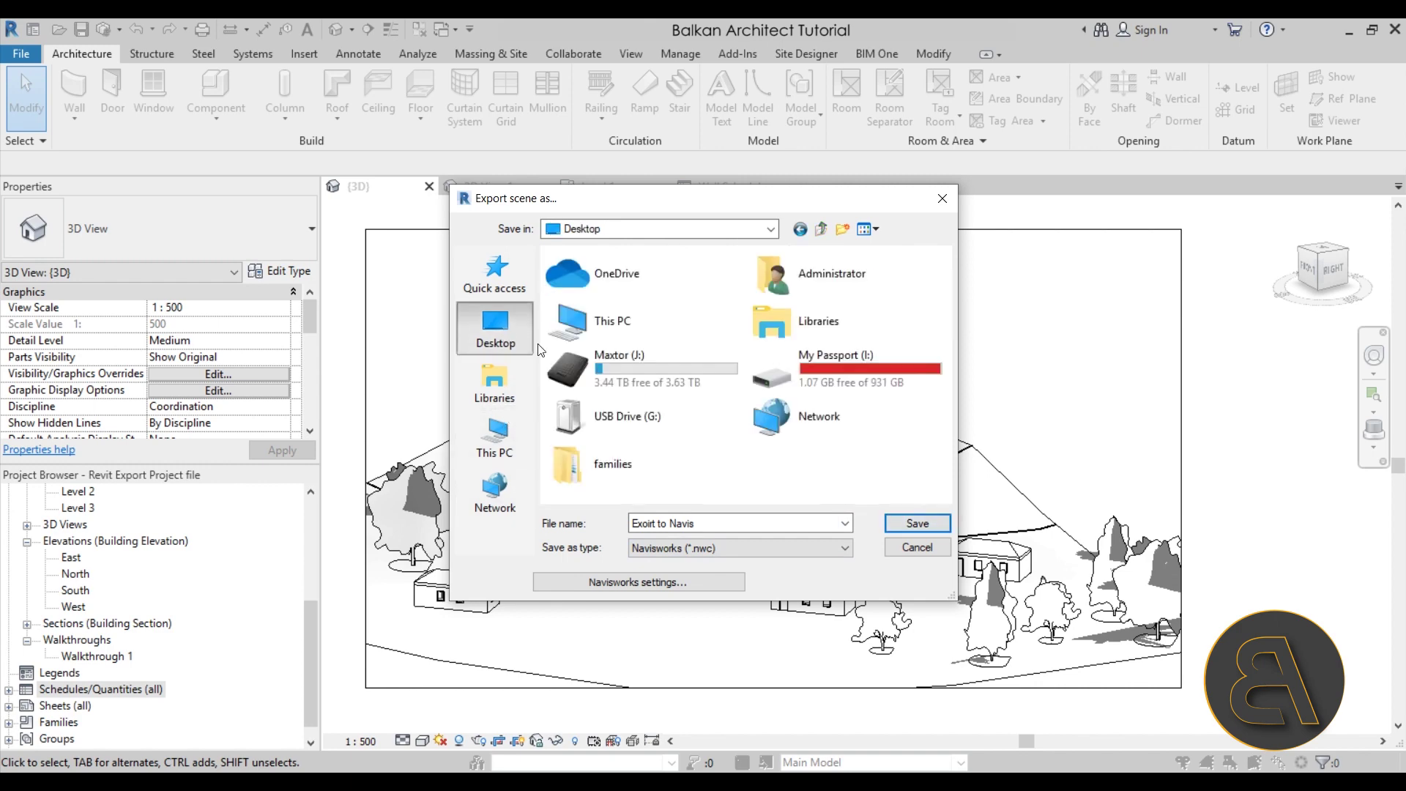
click(900, 524)
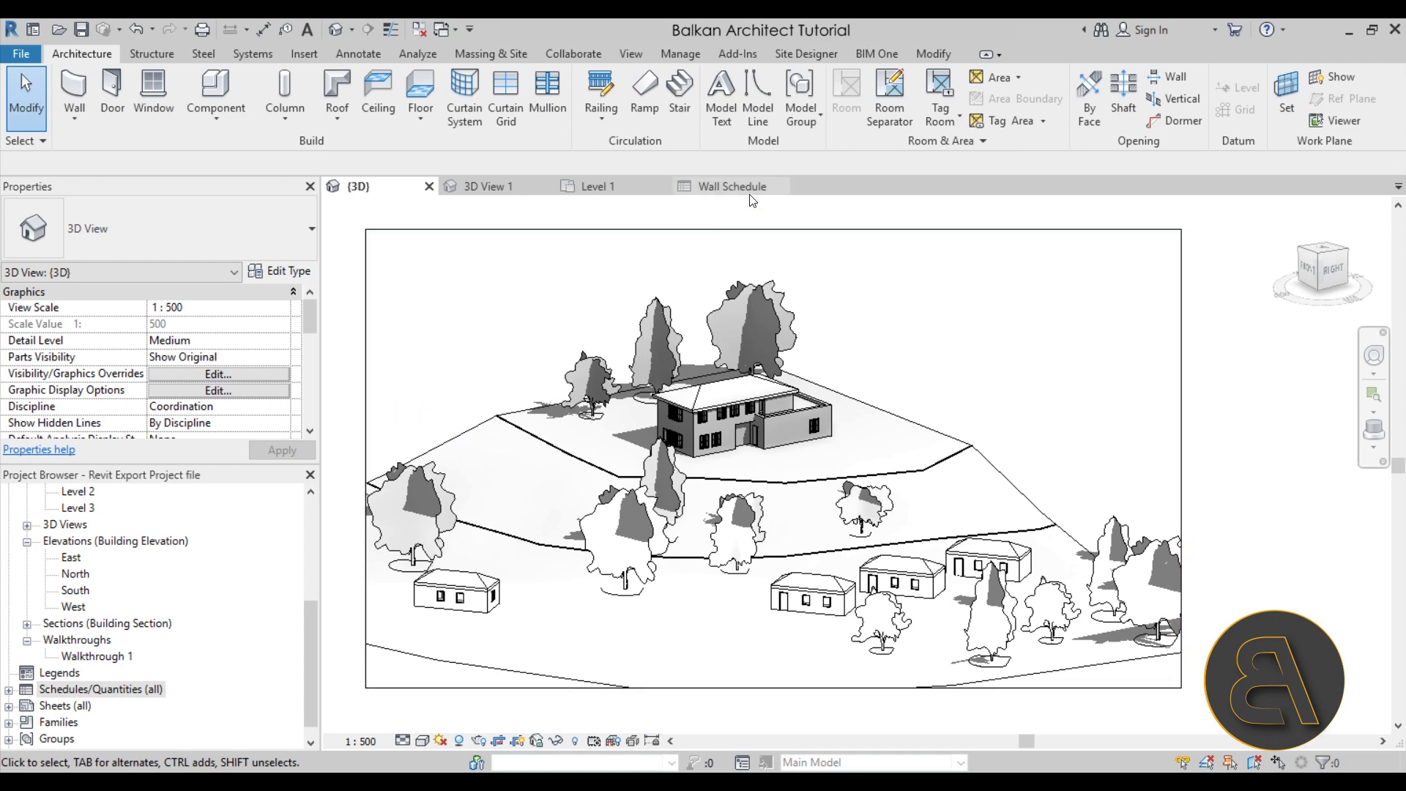
Switch to the Wall Schedule and start exporting it as a schedule report.
key(ctrl+Tab)
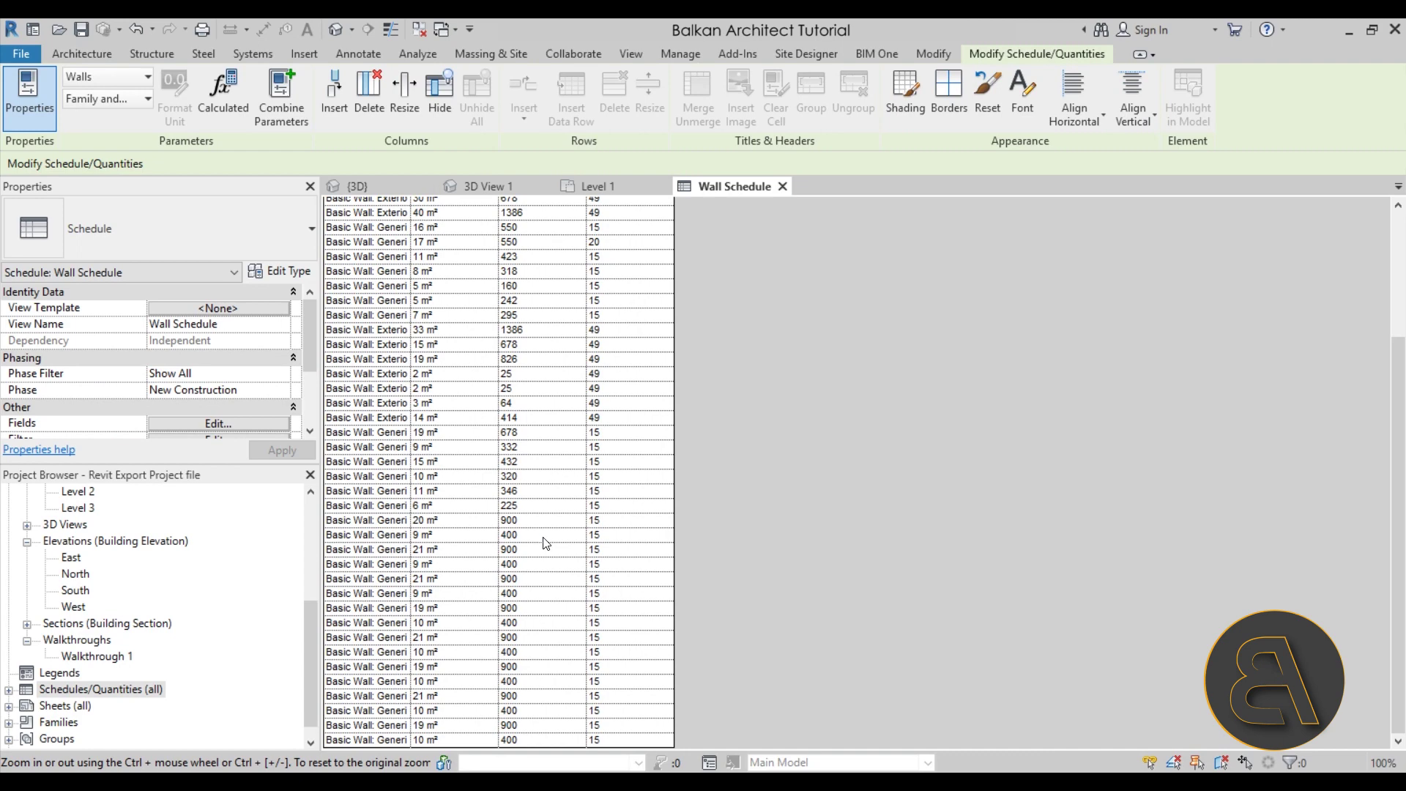
click(23, 55)
mouse_move(81, 318)
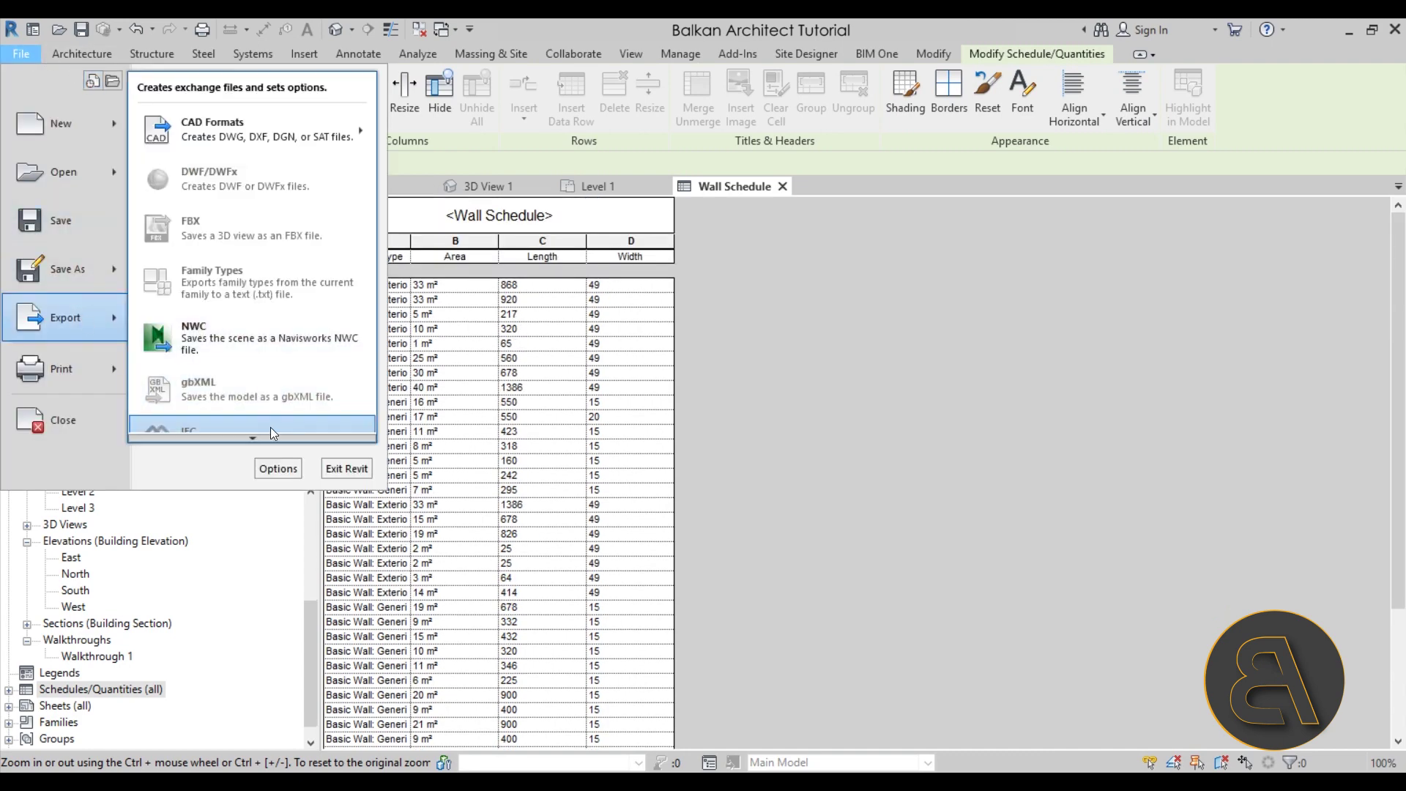
scroll(270, 428, down, 3)
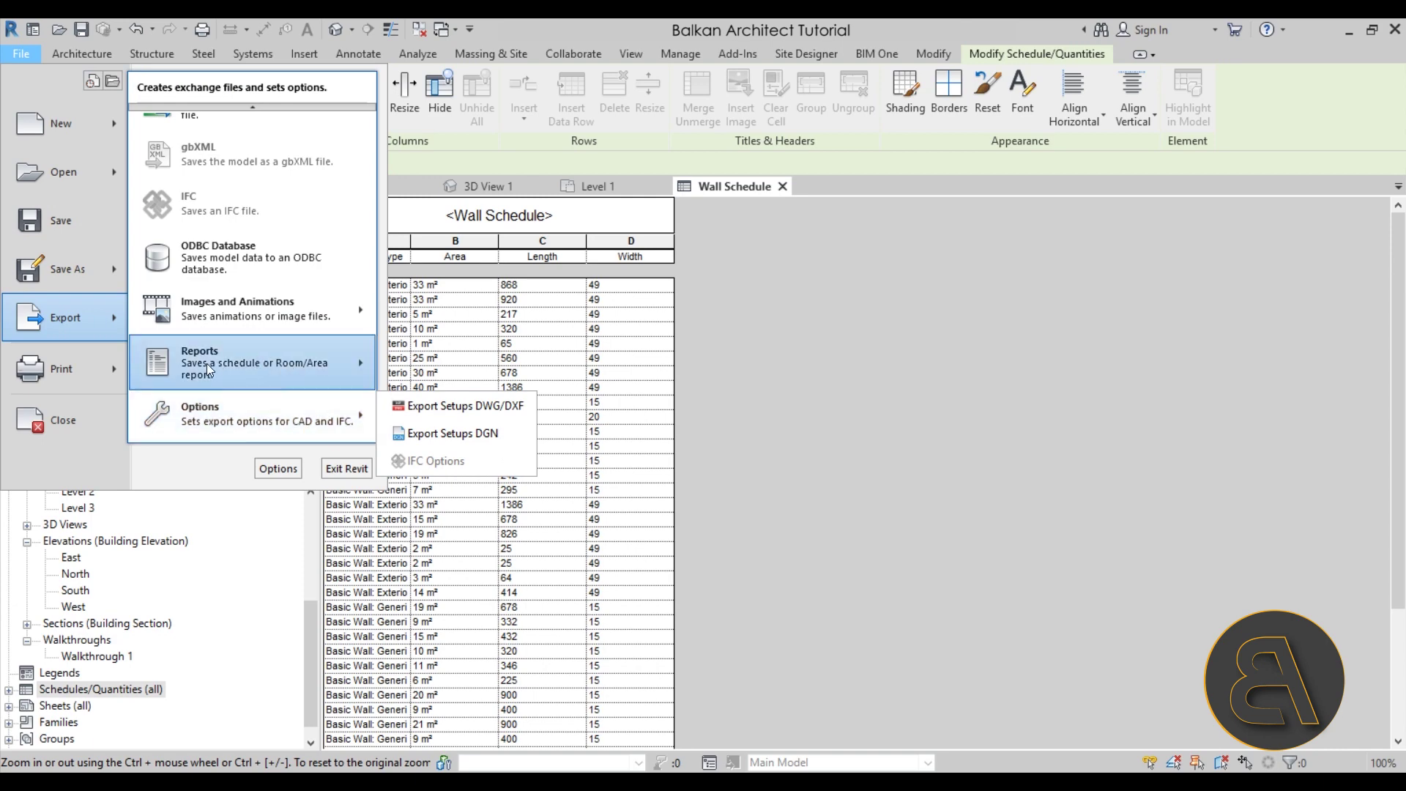
mouse_move(205, 363)
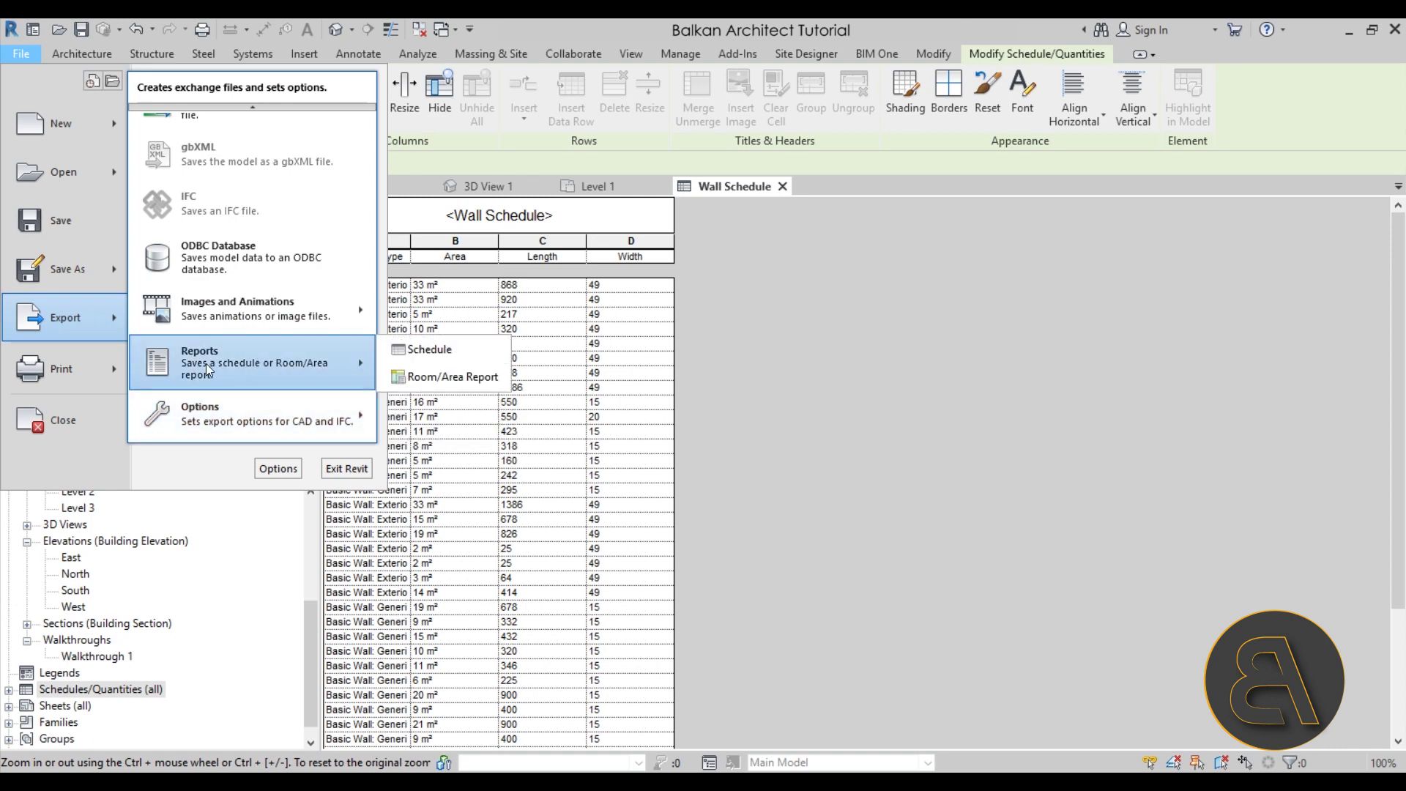
click(464, 358)
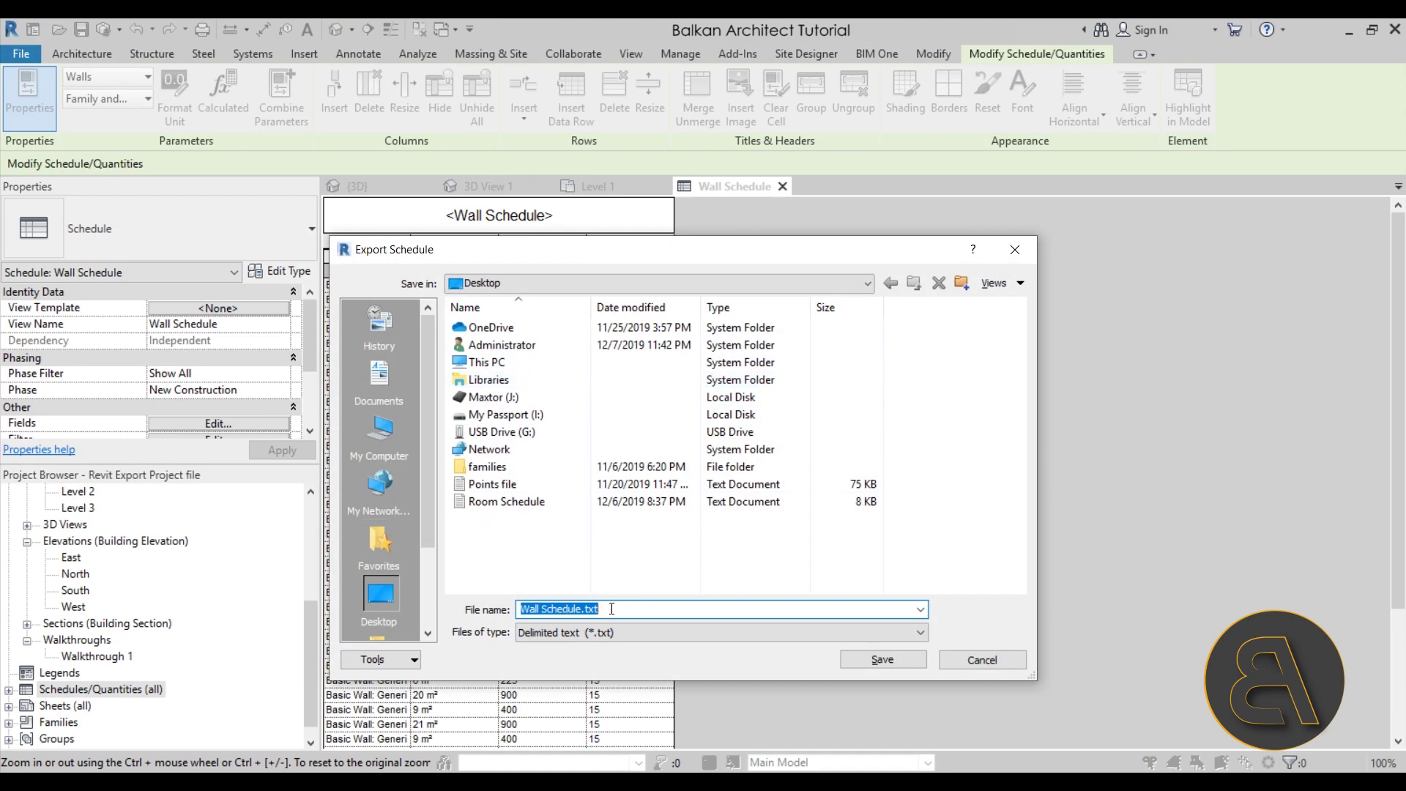
Save the schedule to the Desktop as delimited text "Wall Schedule.txt", accepting the default appearance and tab-delimited output options.
click(561, 635)
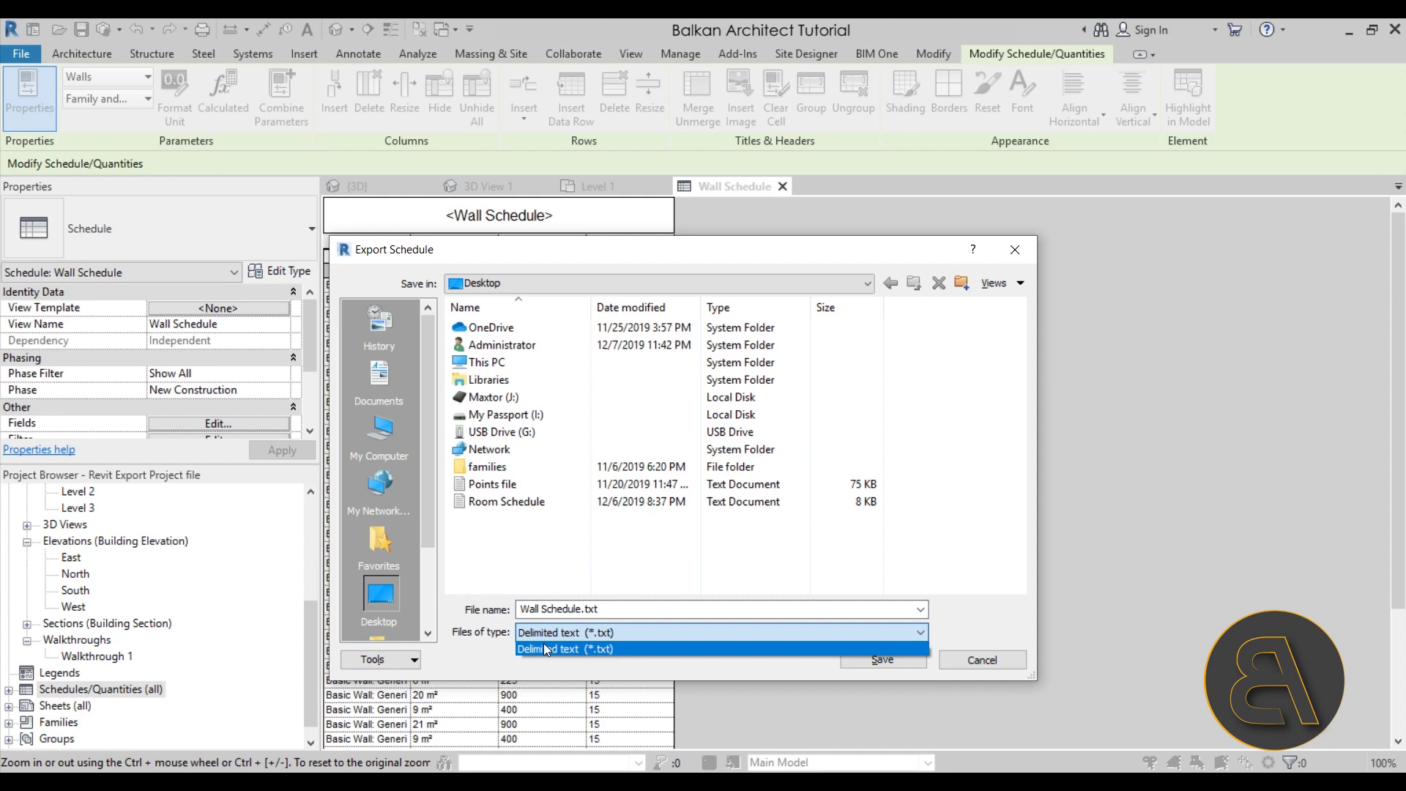
click(637, 644)
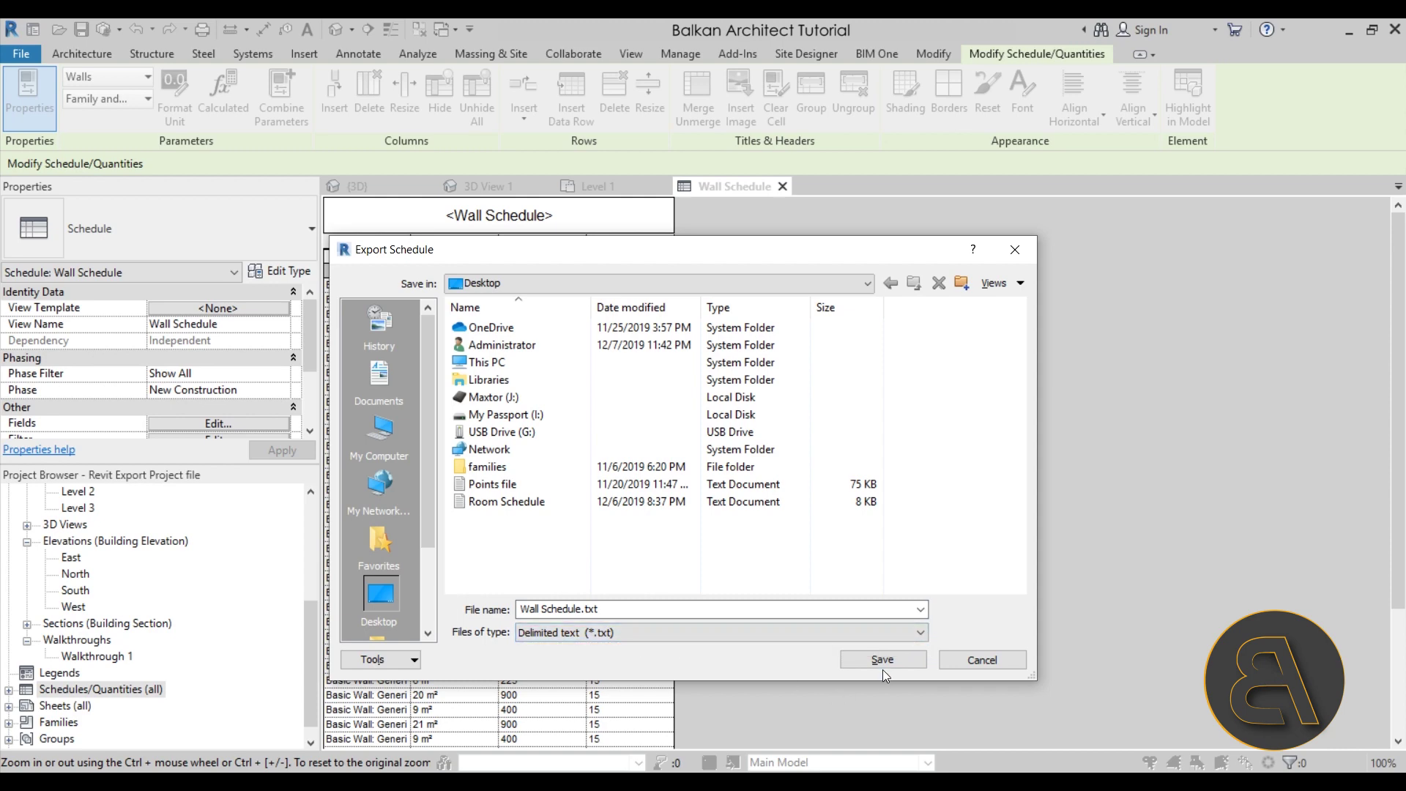
click(861, 662)
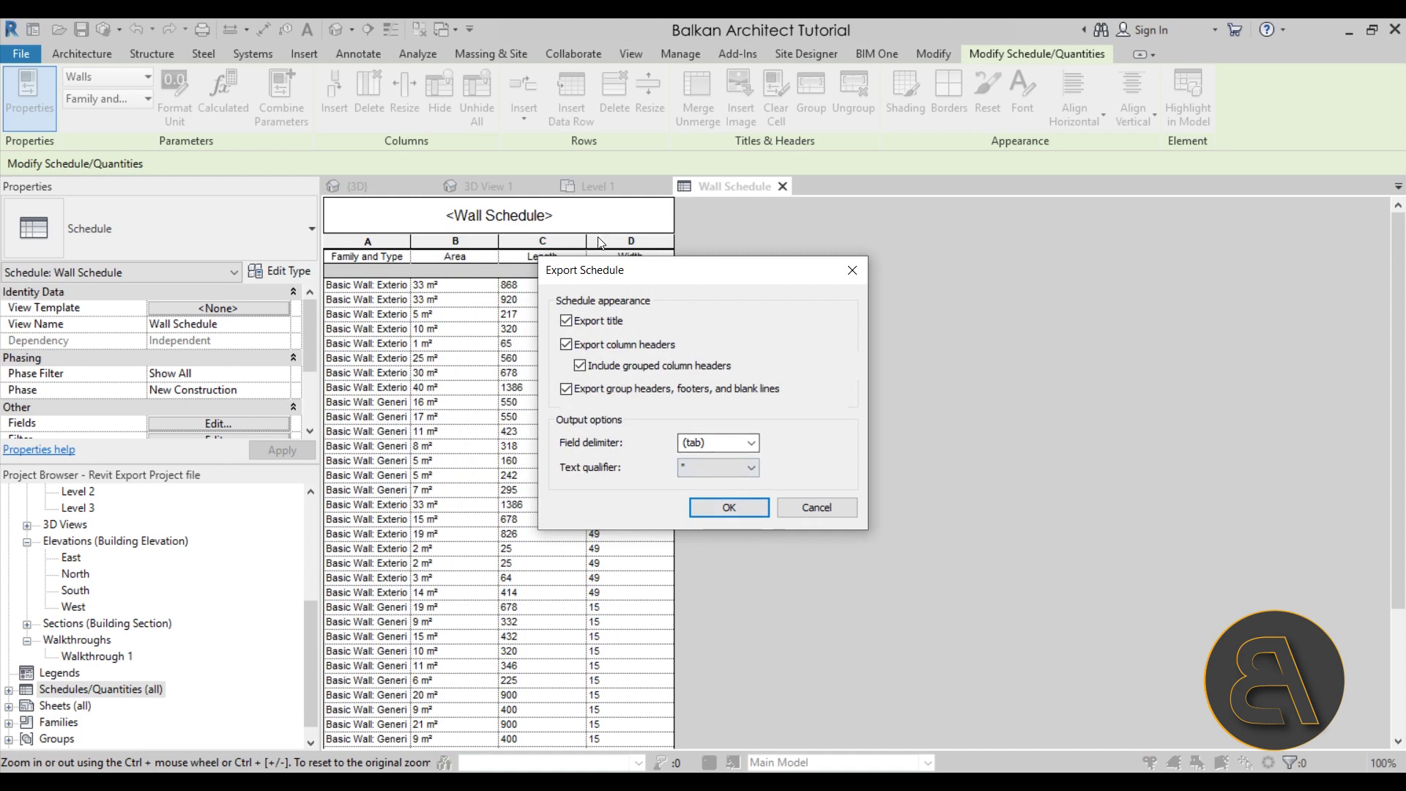
click(701, 505)
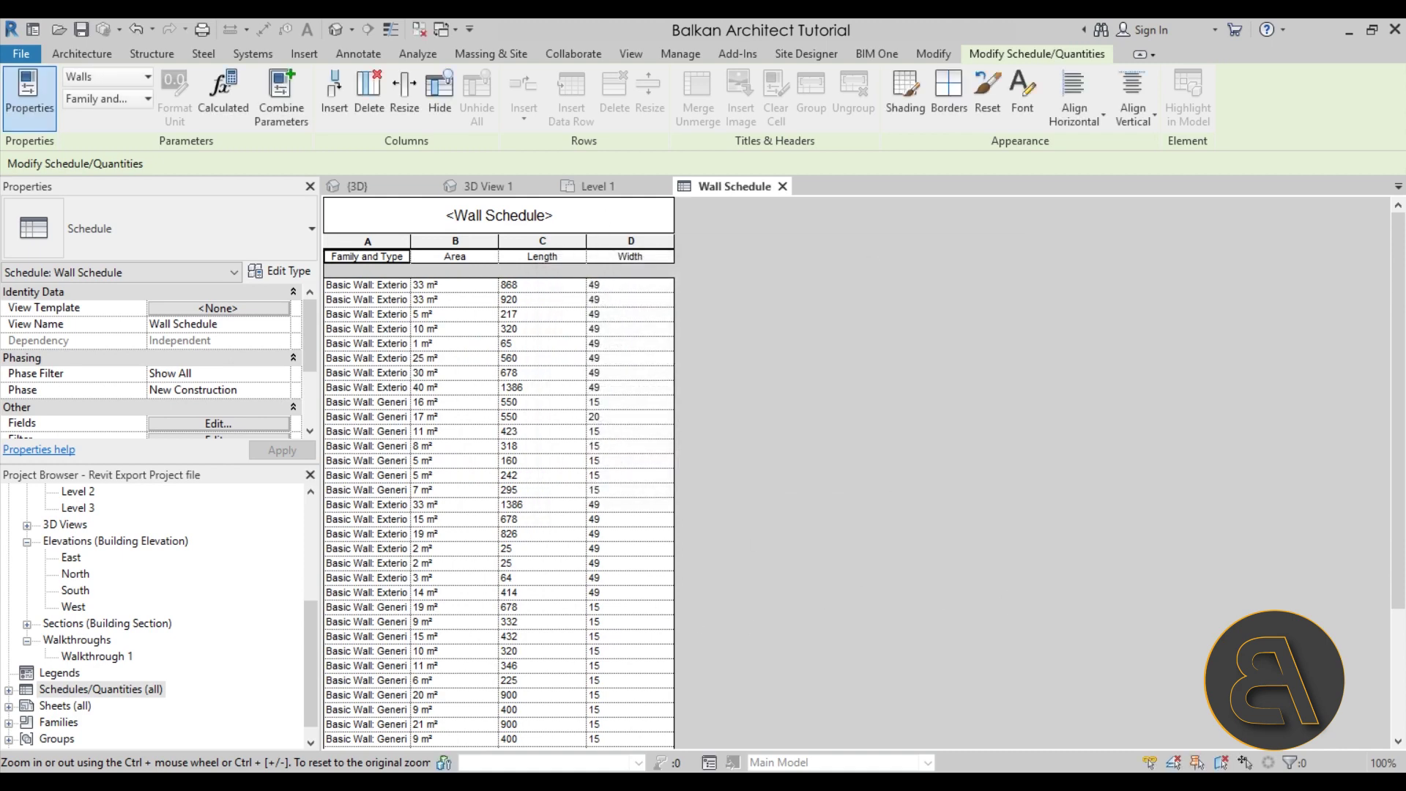
Launch Microsoft Excel 2010 from the Windows search.
key(super)
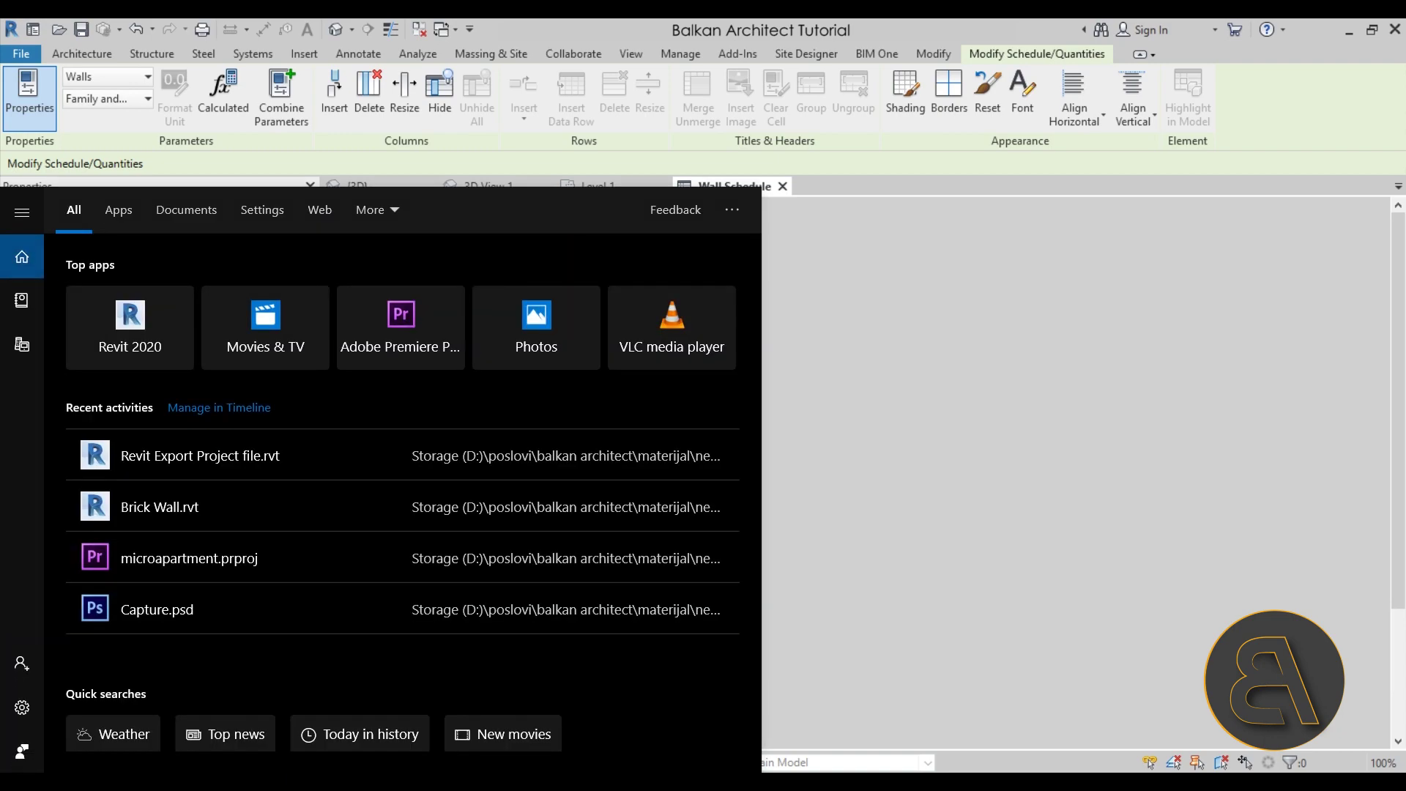
text(exc)
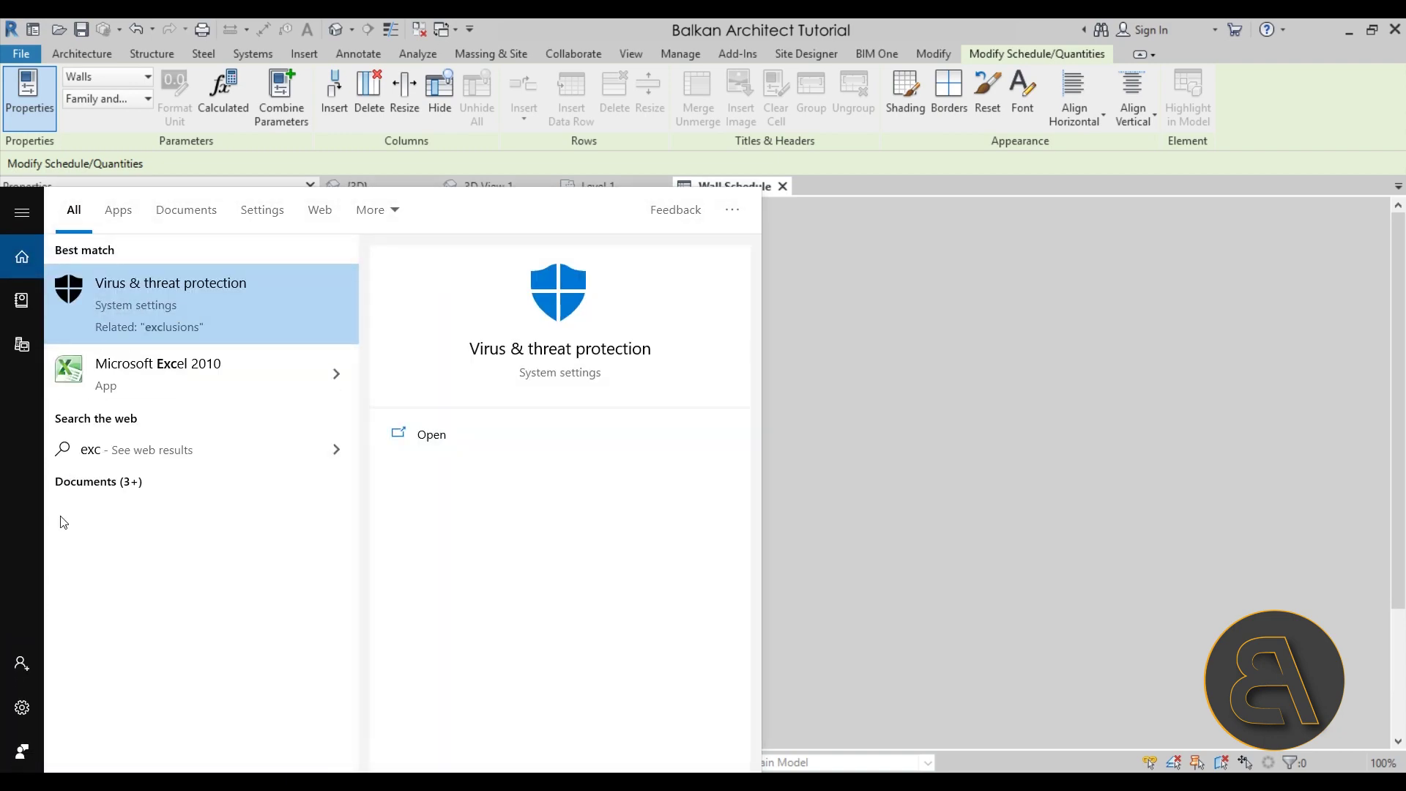
click(176, 373)
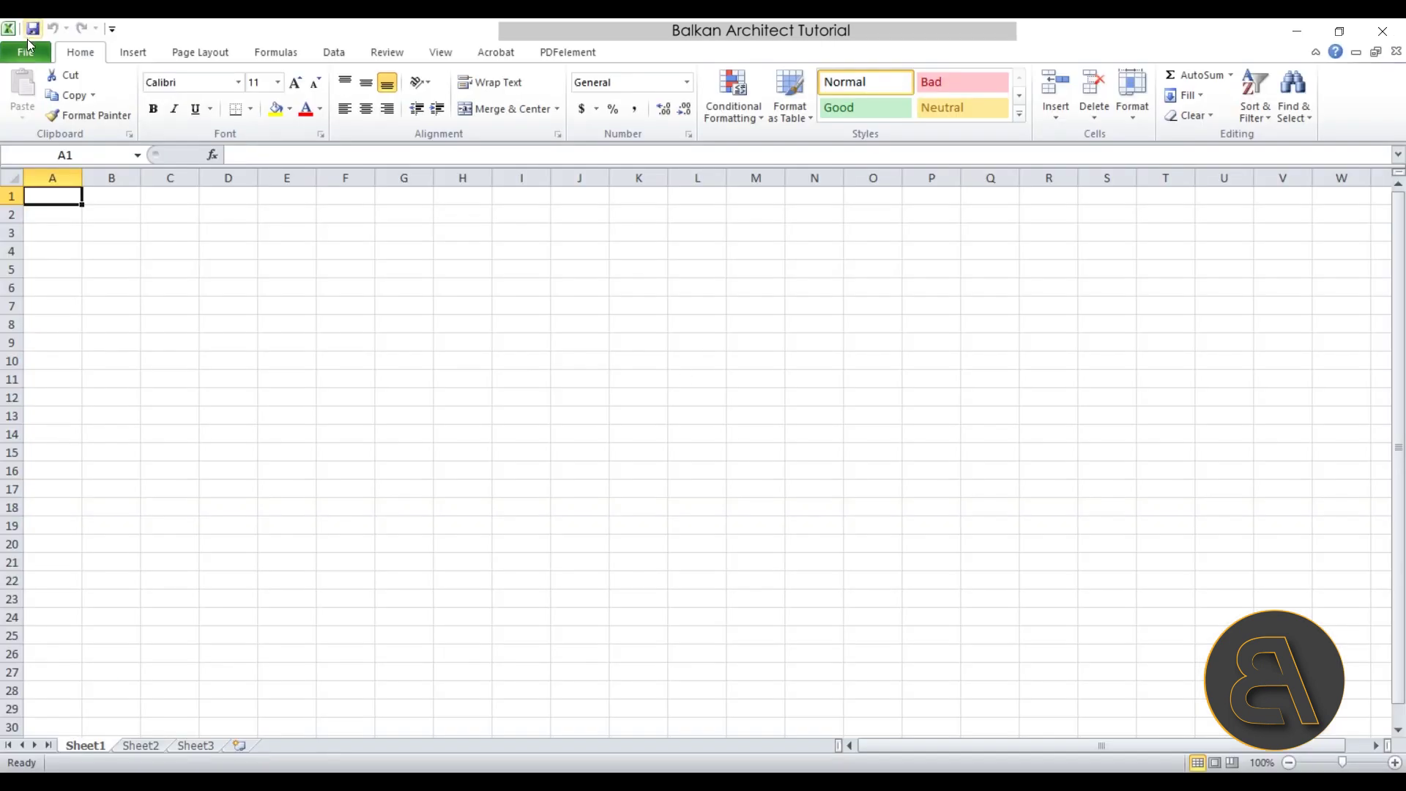
Start opening a file in Excel, browse to the Desktop and list All Files.
click(26, 53)
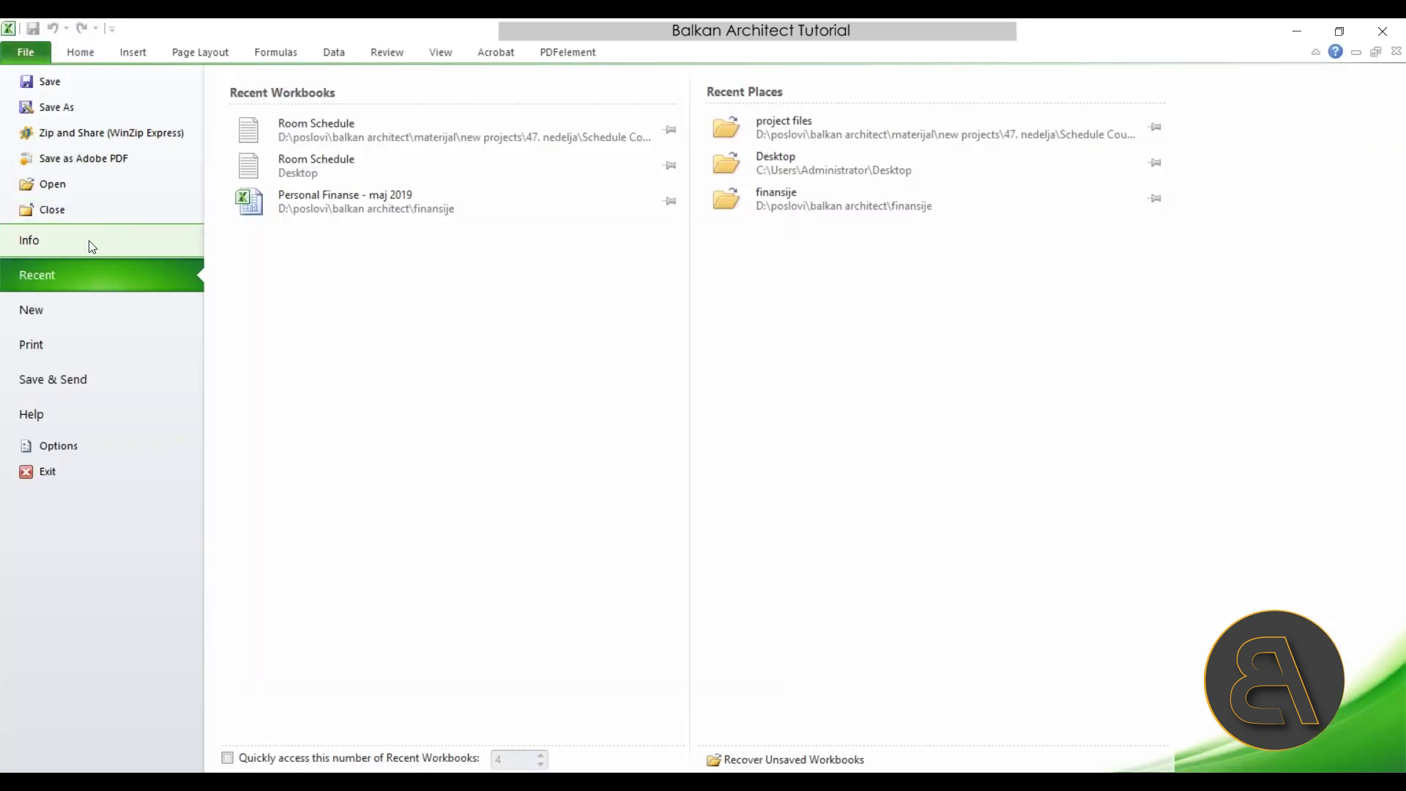
click(74, 189)
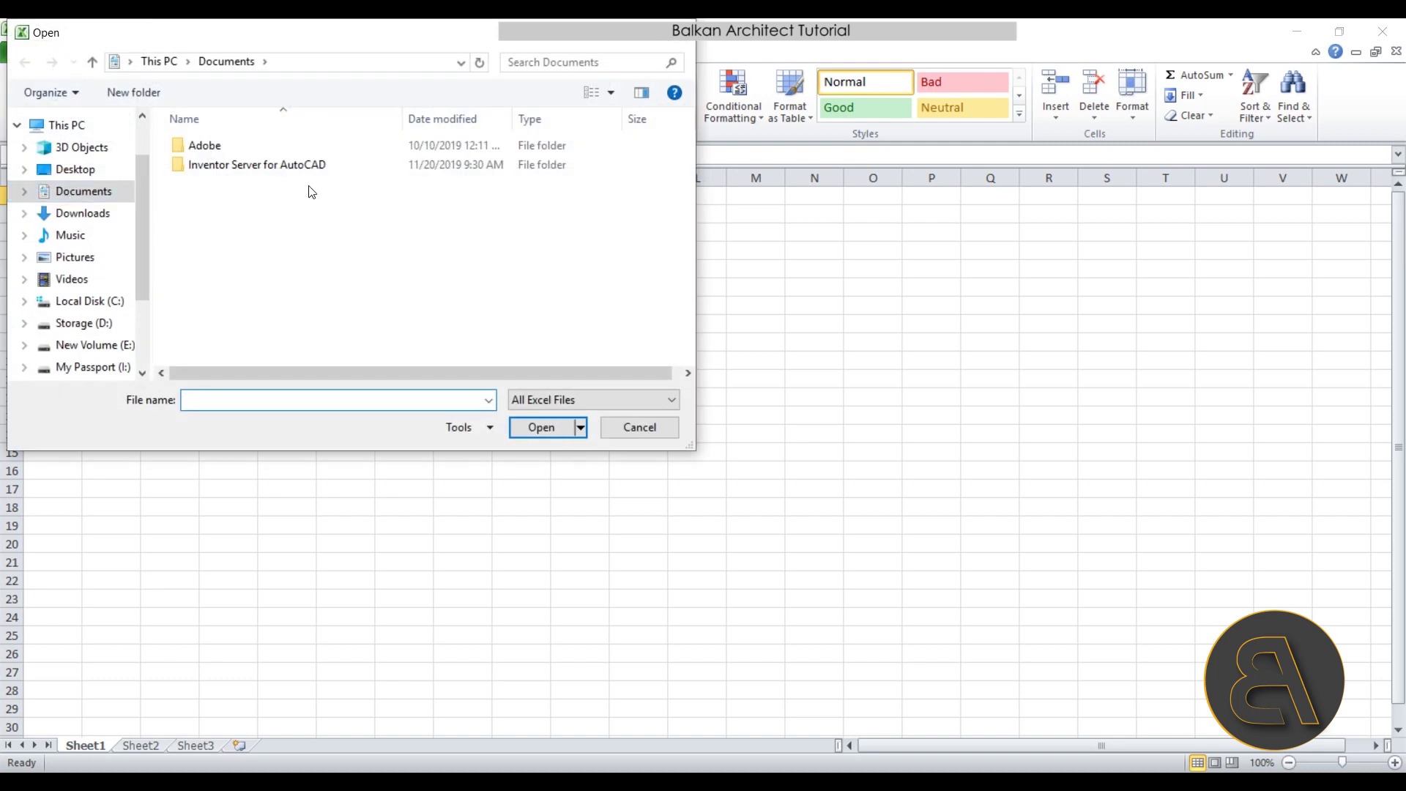
click(87, 171)
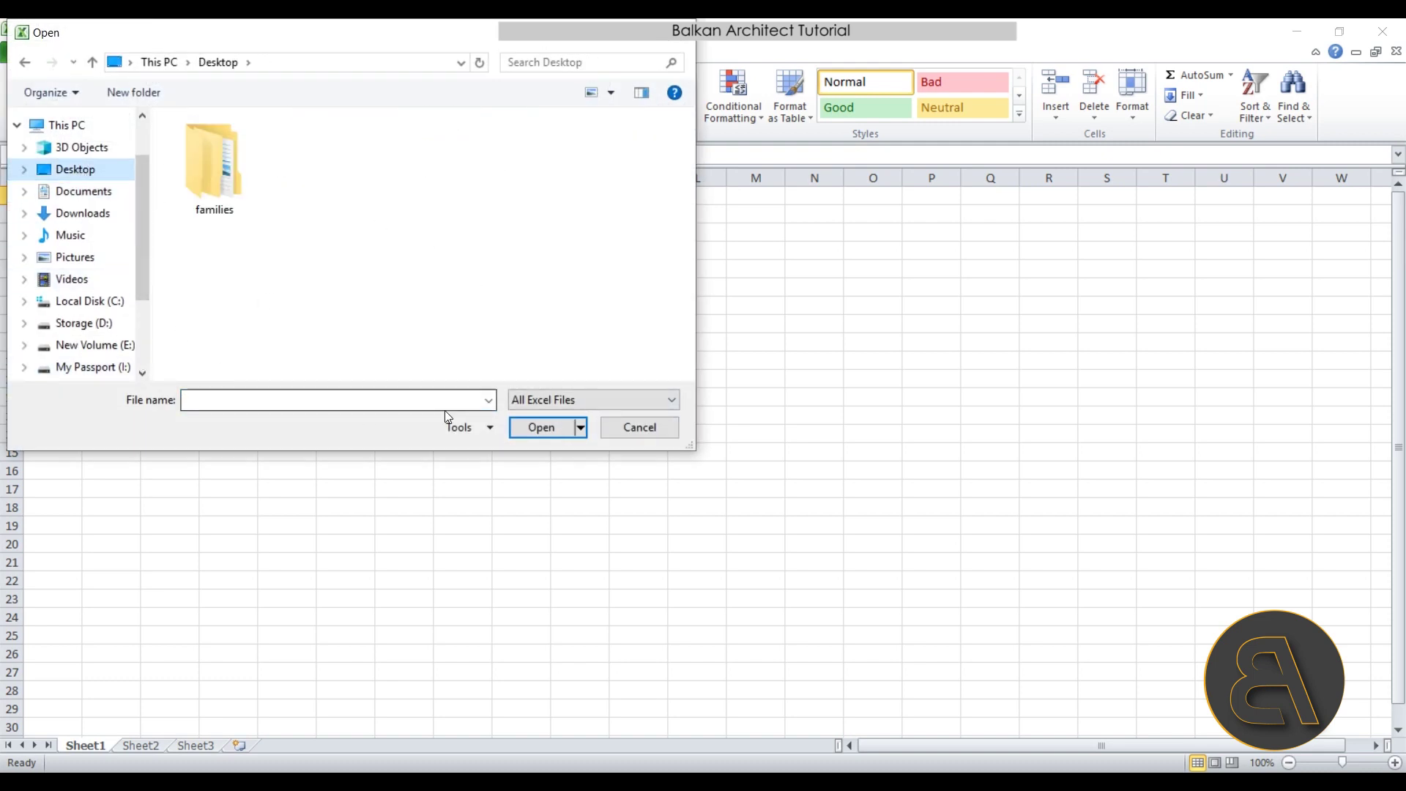
click(565, 404)
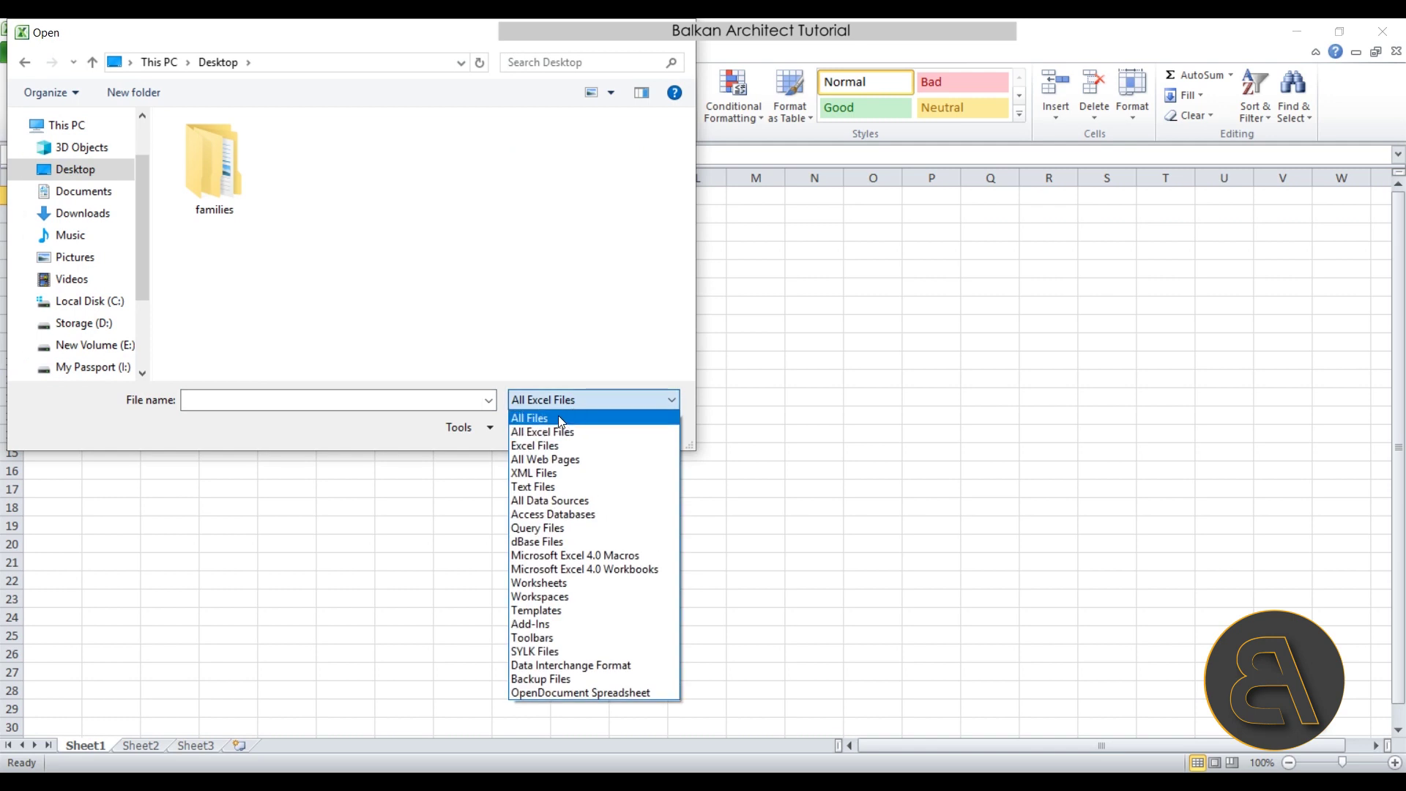
click(558, 415)
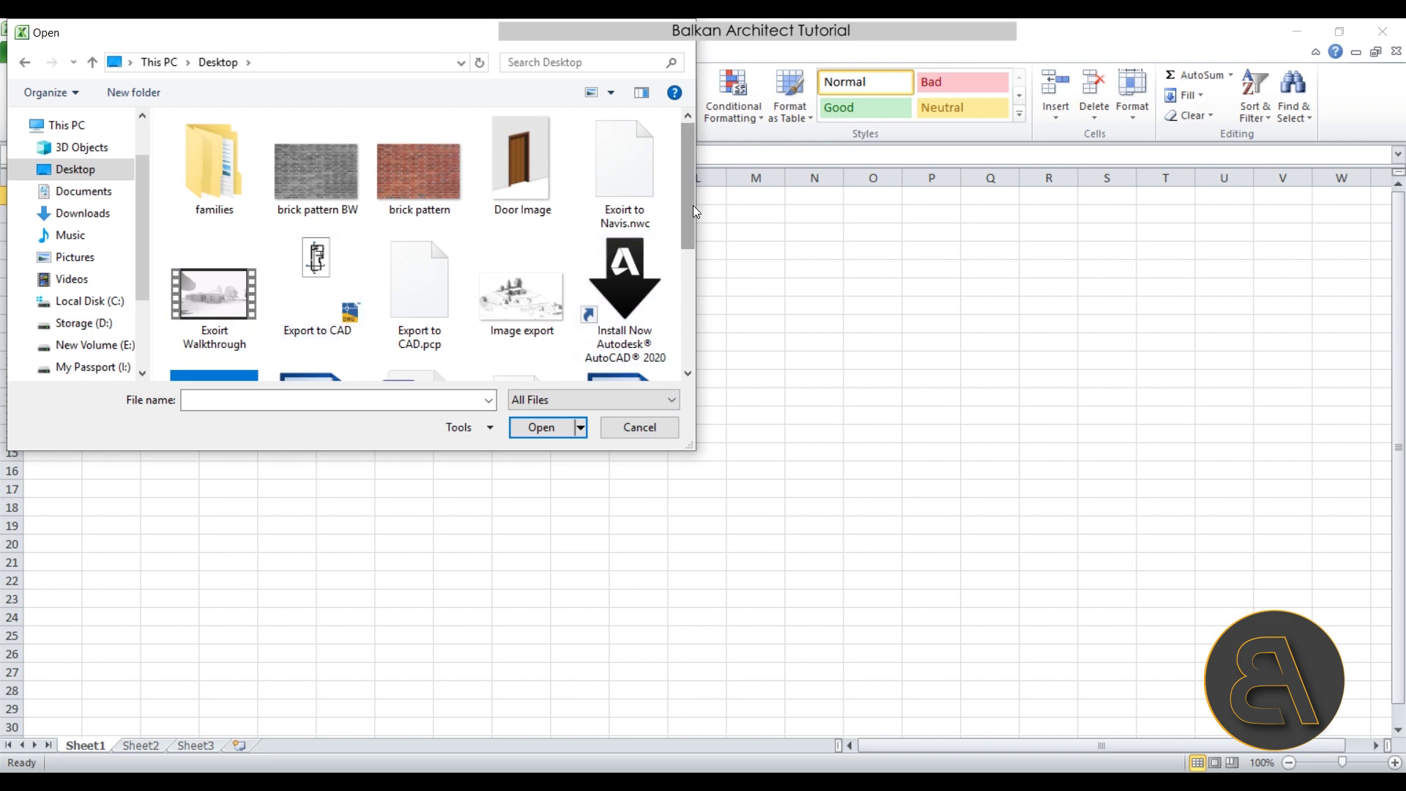
Open the Wall Schedule text file and finish importing it as delimited data with the default settings.
drag(693, 205, 683, 344)
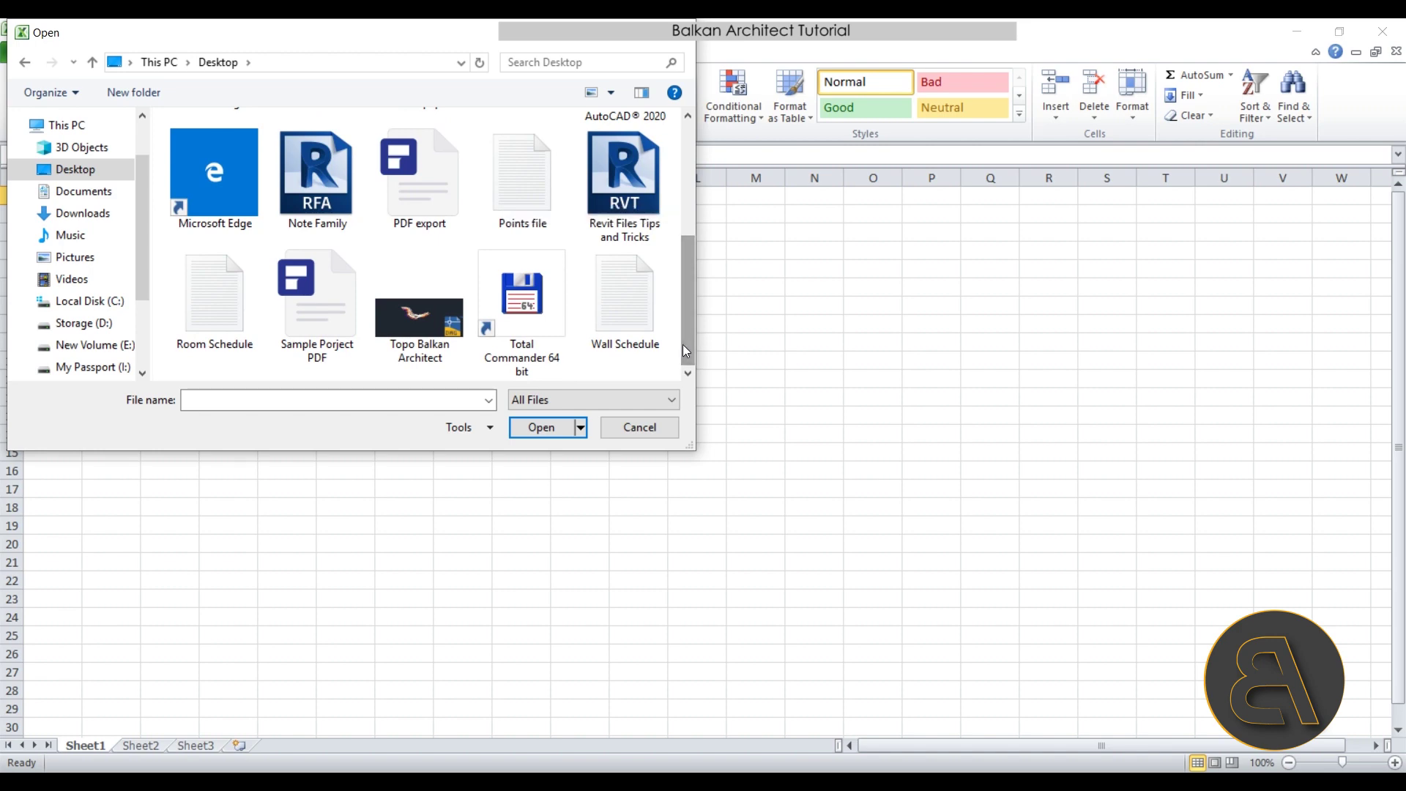
click(625, 300)
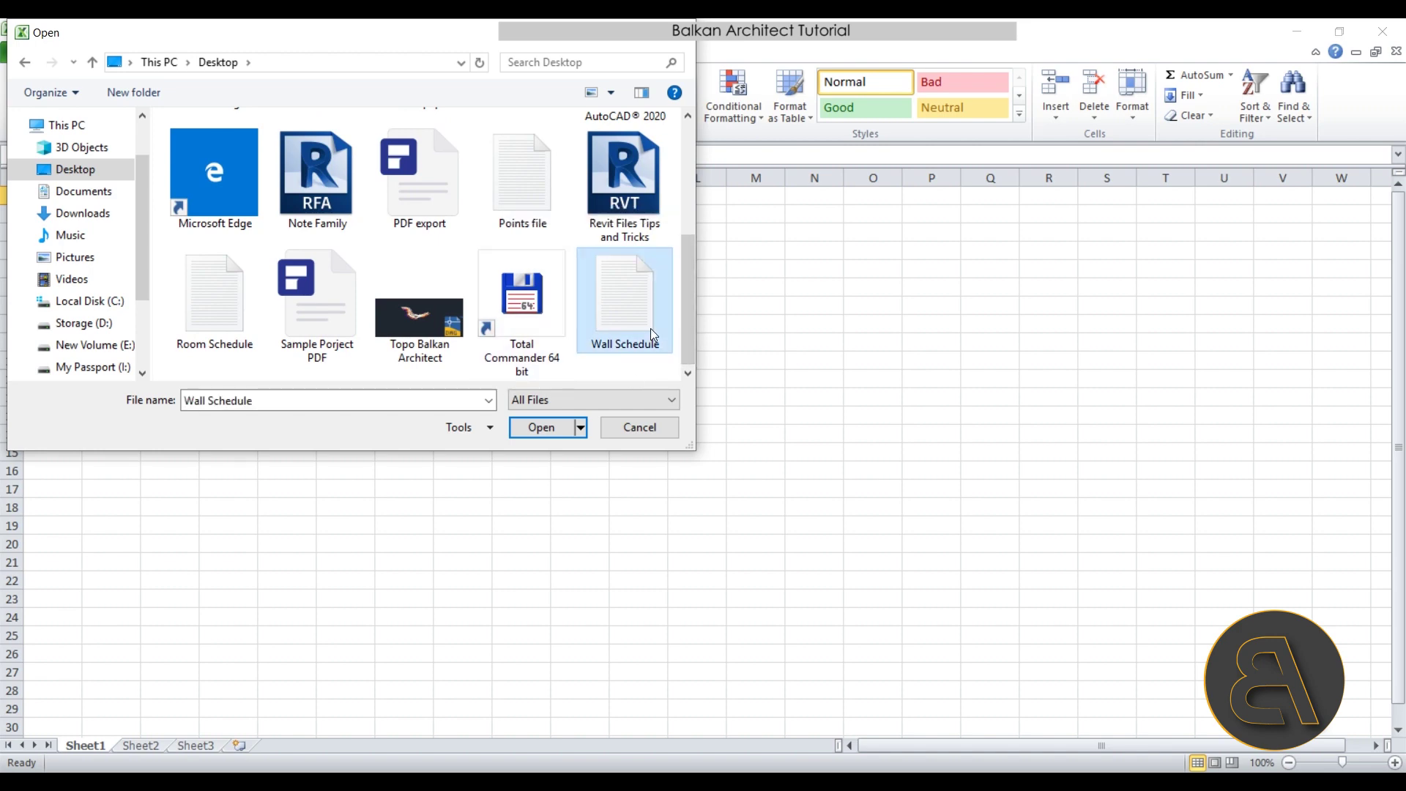
click(534, 424)
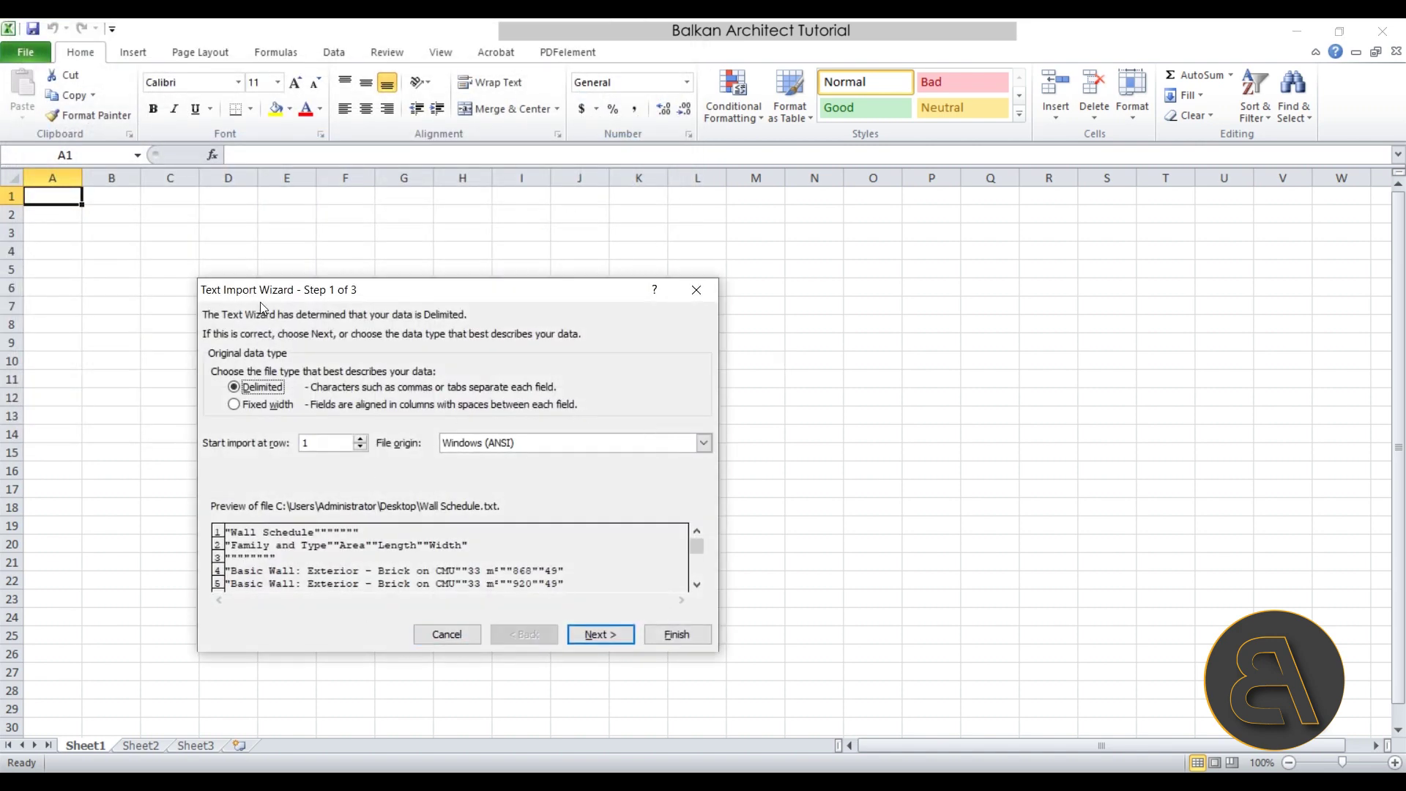
drag(334, 291, 328, 251)
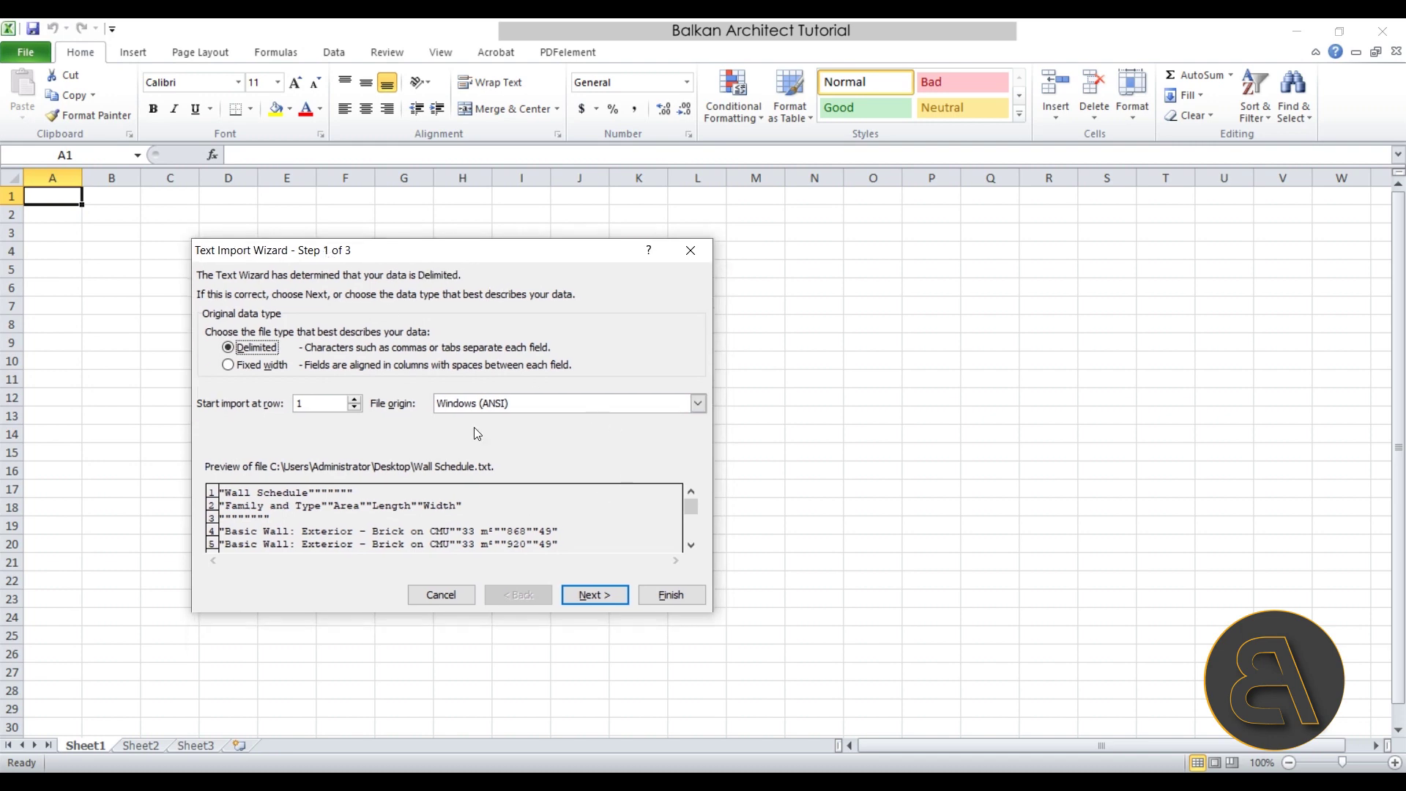
click(671, 594)
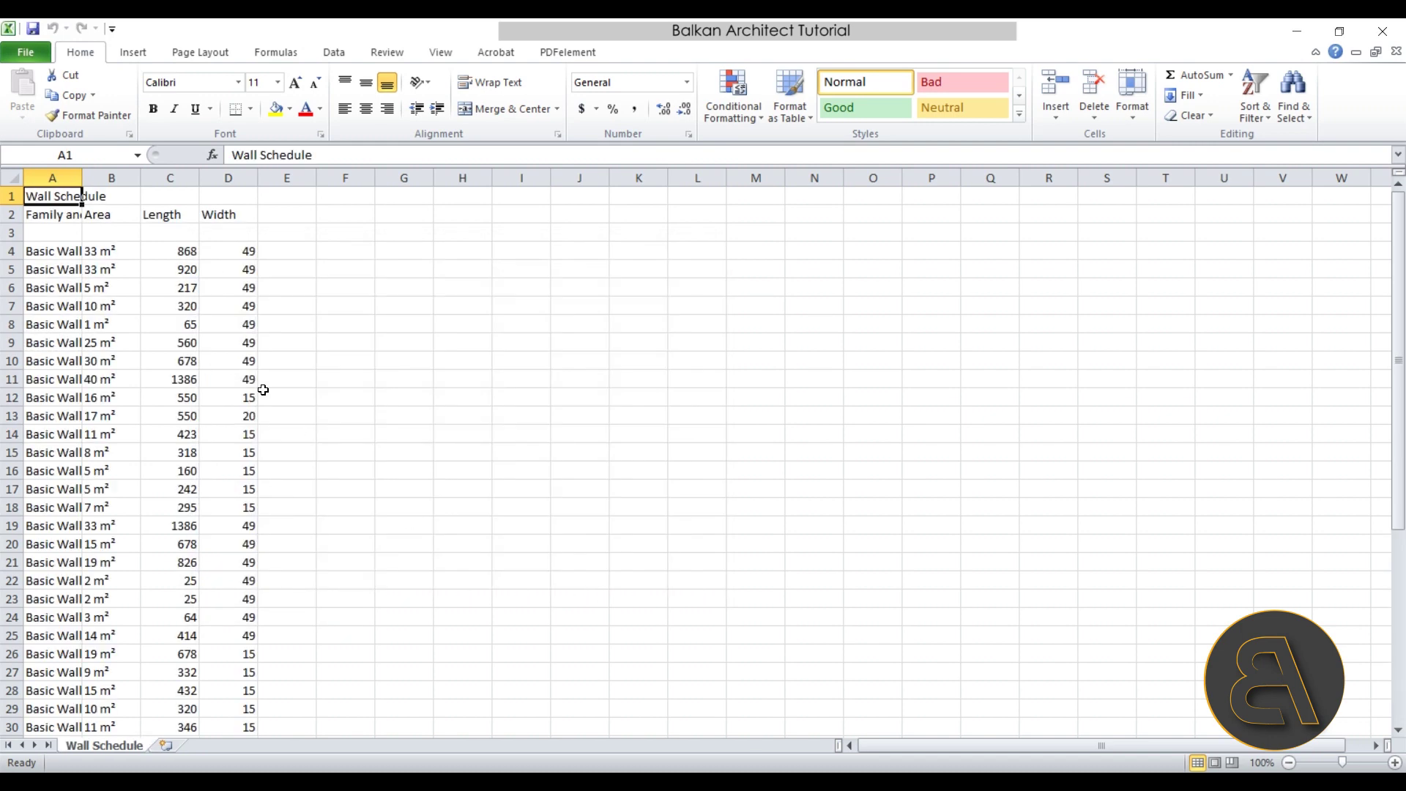
Review the imported wall rows and widen column A to fit the full Family and Type names.
scroll(263, 391, down, 8)
scroll(263, 391, up, 8)
scroll(266, 392, down, 3)
scroll(267, 391, up, 3)
drag(81, 180, 326, 176)
click(315, 252)
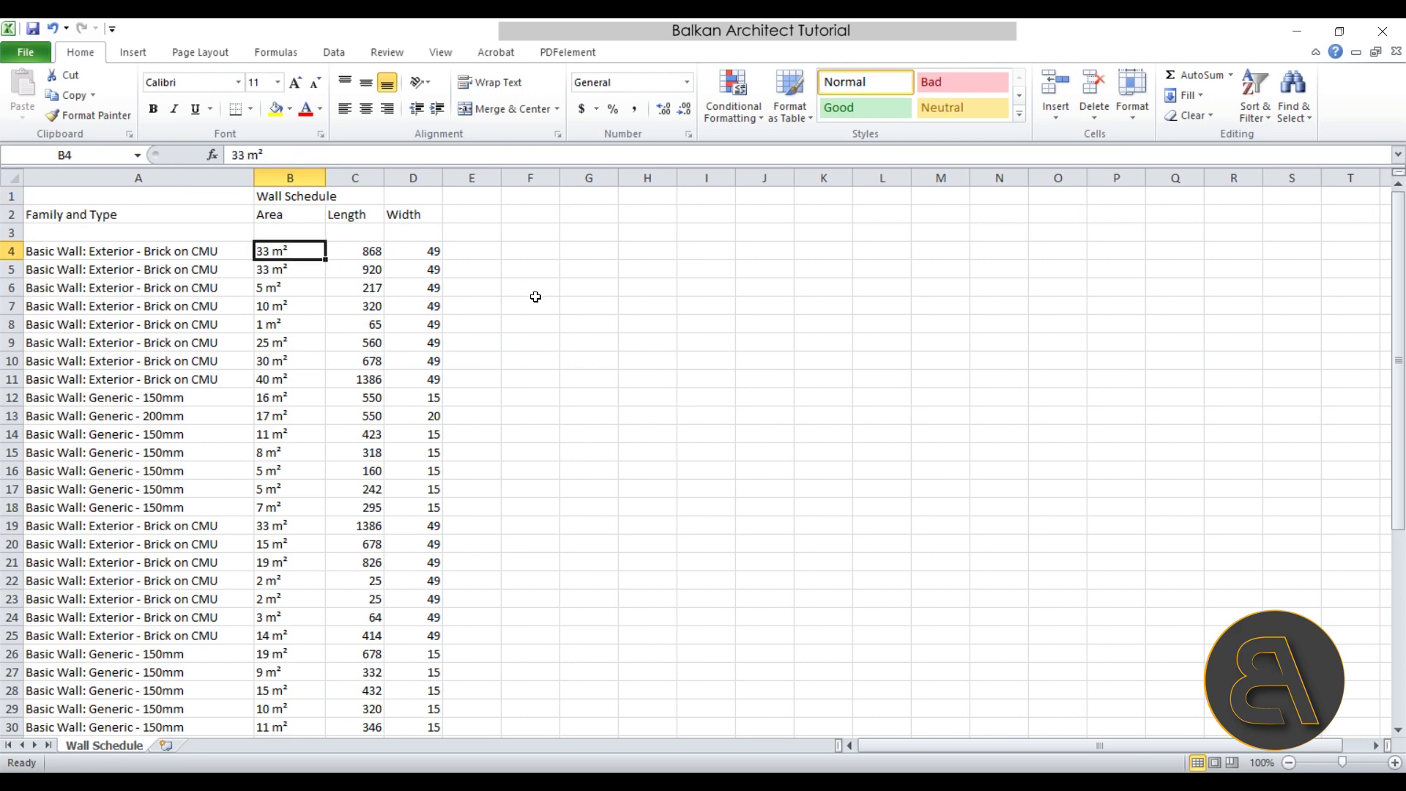
scroll(518, 398, down, 8)
scroll(547, 417, up, 8)
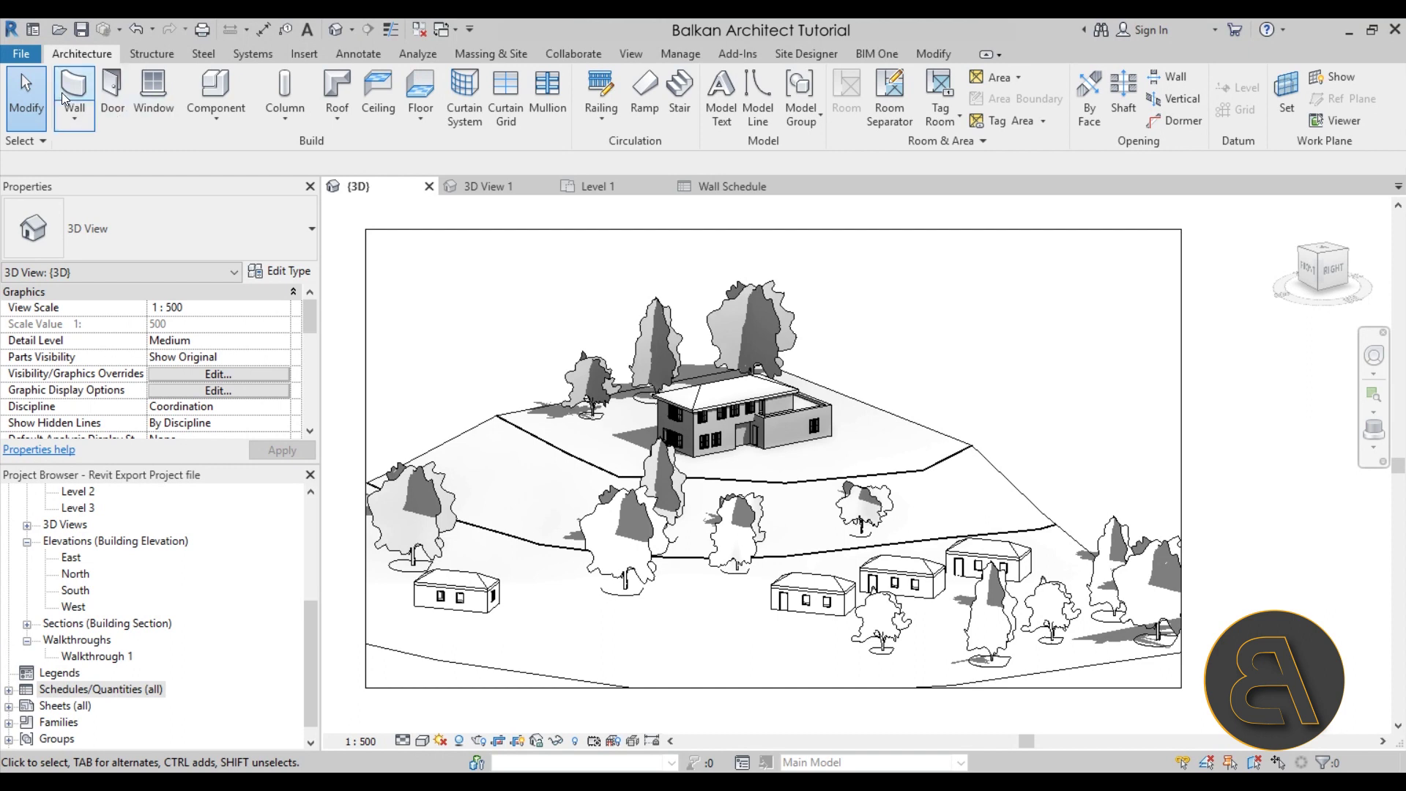
Start exporting the project to IFC format from the 3D view.
click(20, 56)
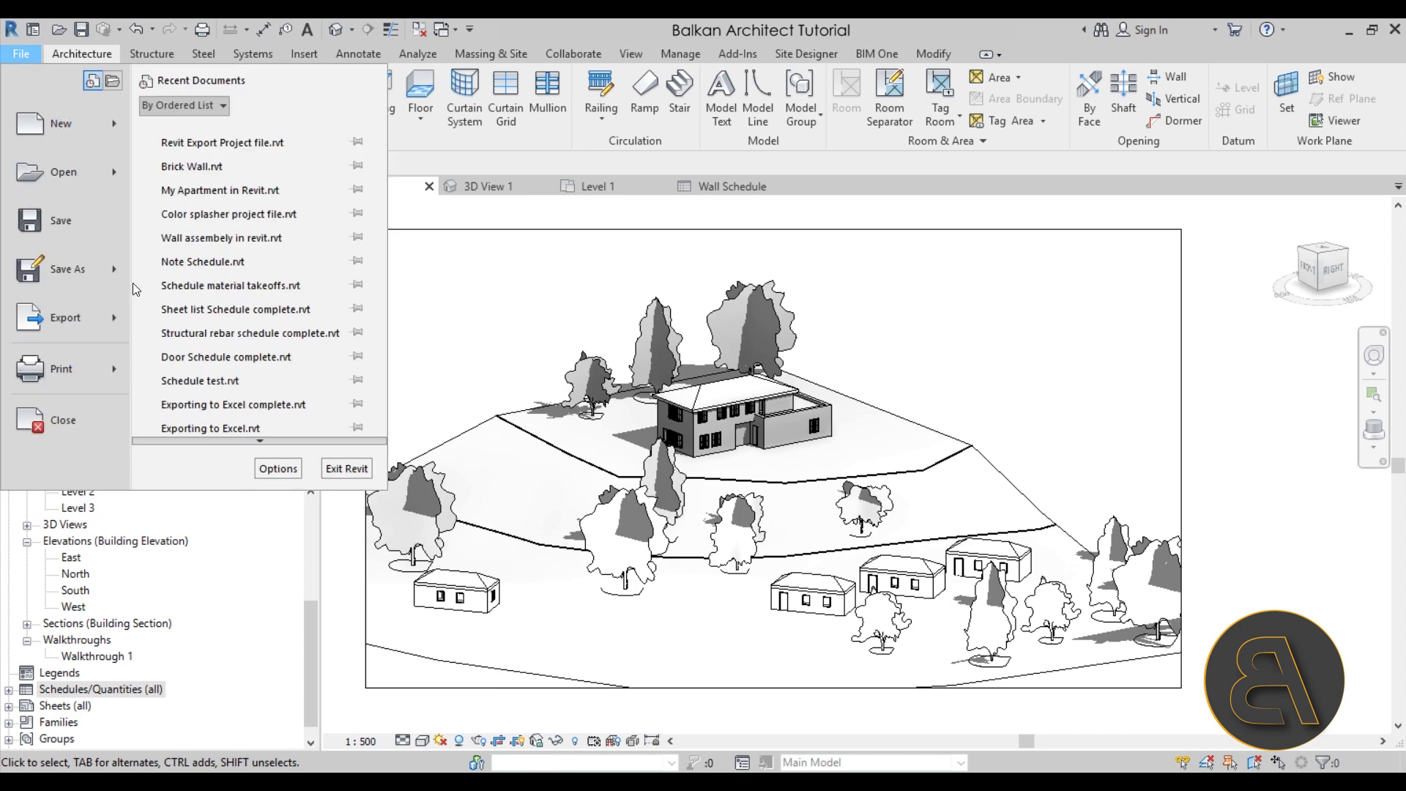
mouse_move(95, 312)
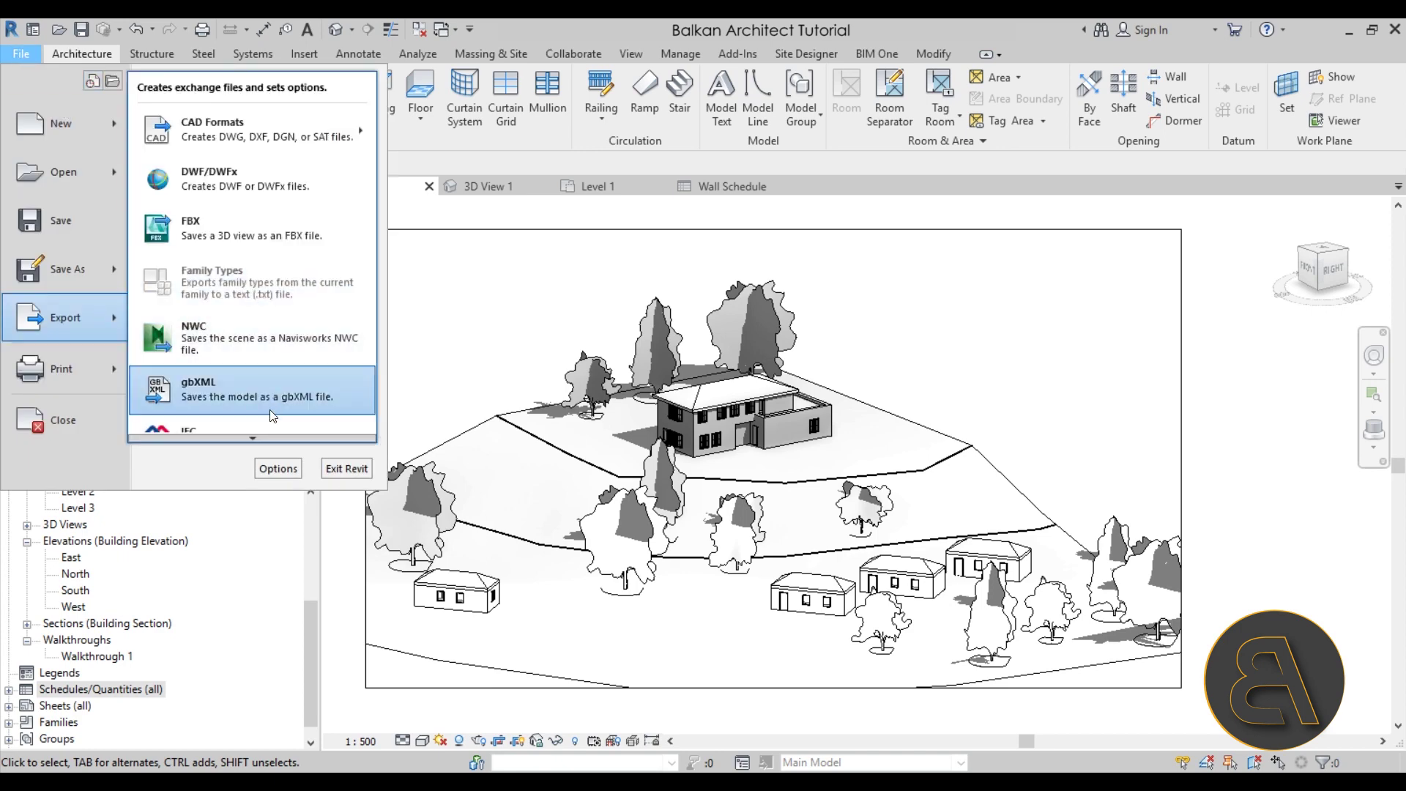
click(252, 437)
click(235, 425)
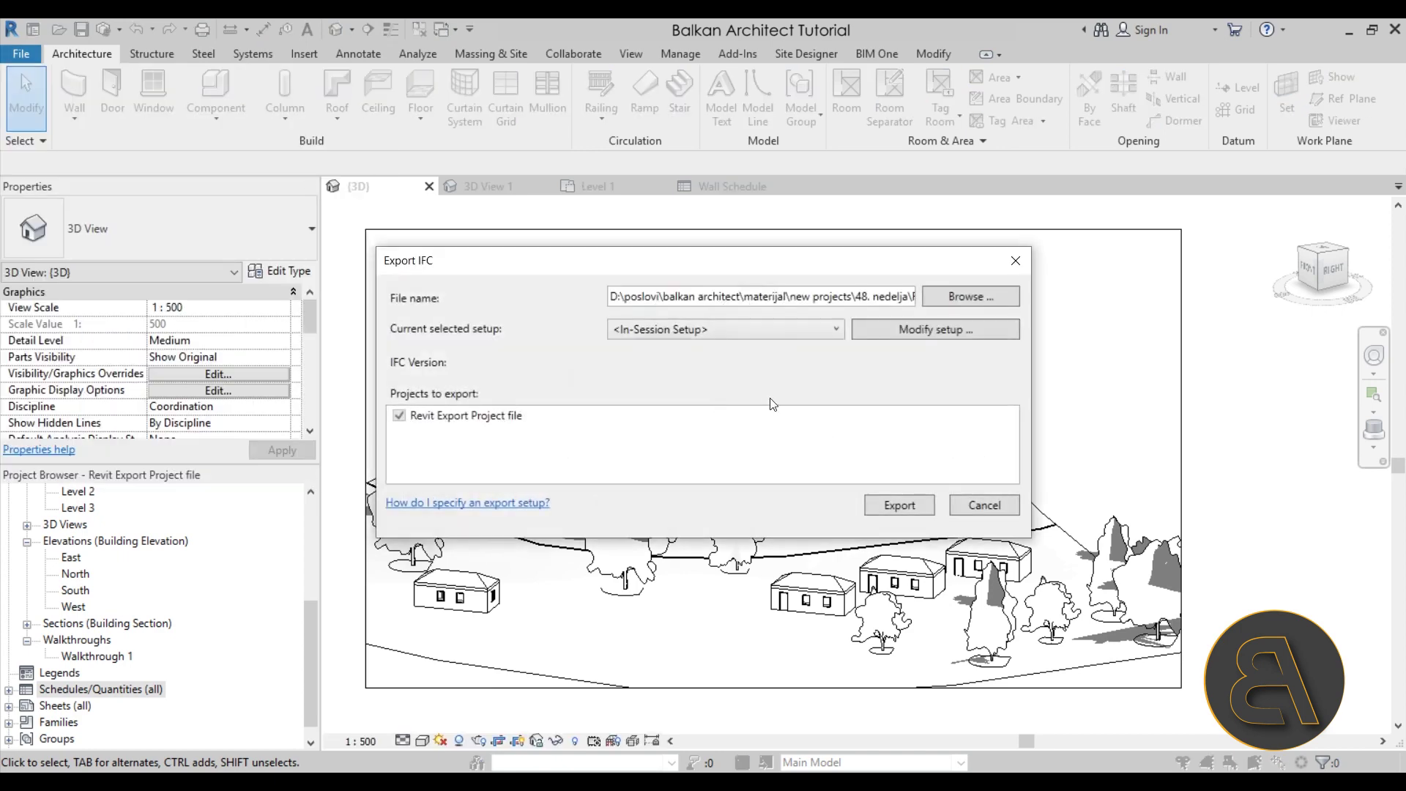
Review the In-Session IFC setup's general, additional content, property set, level of detail and advanced options, leaving them without changes.
click(917, 332)
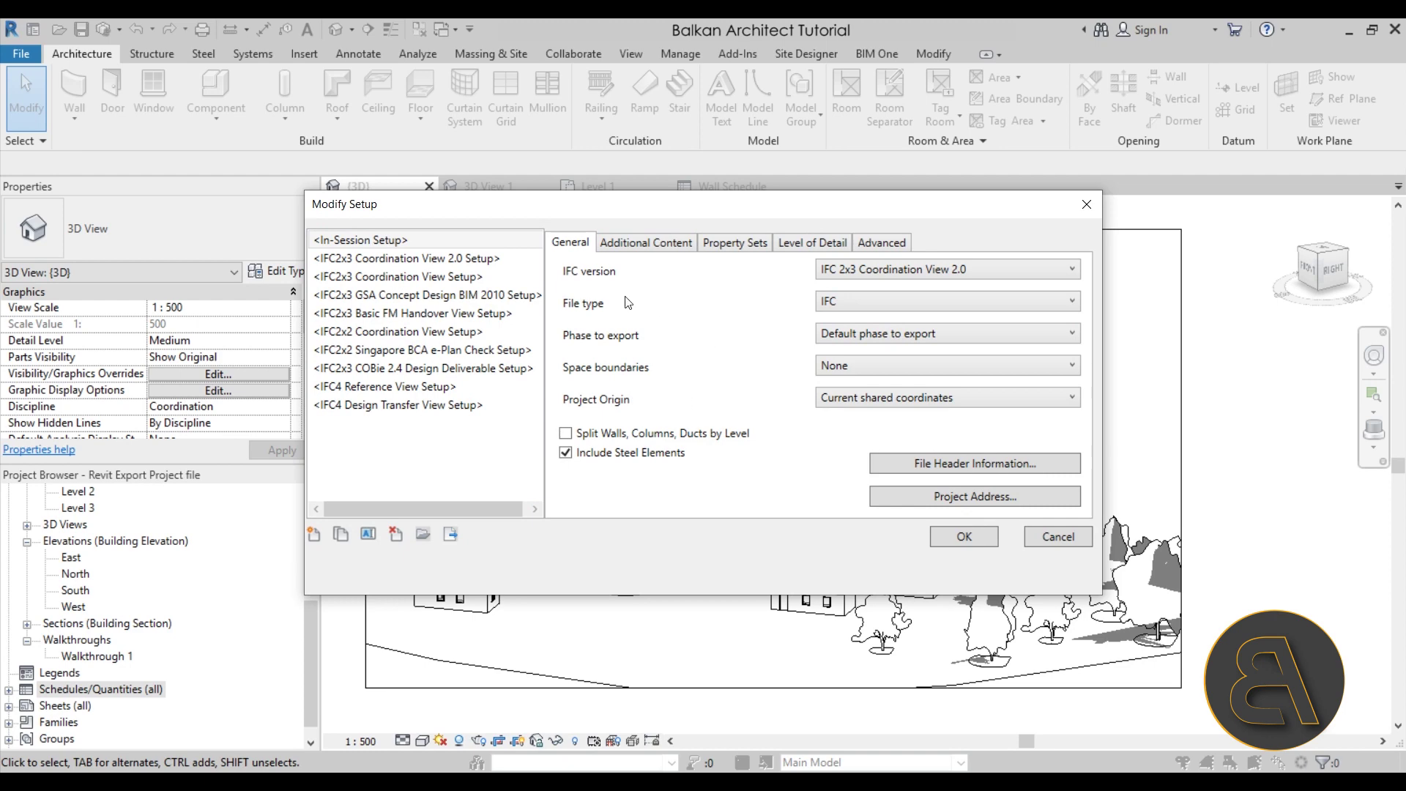
click(634, 243)
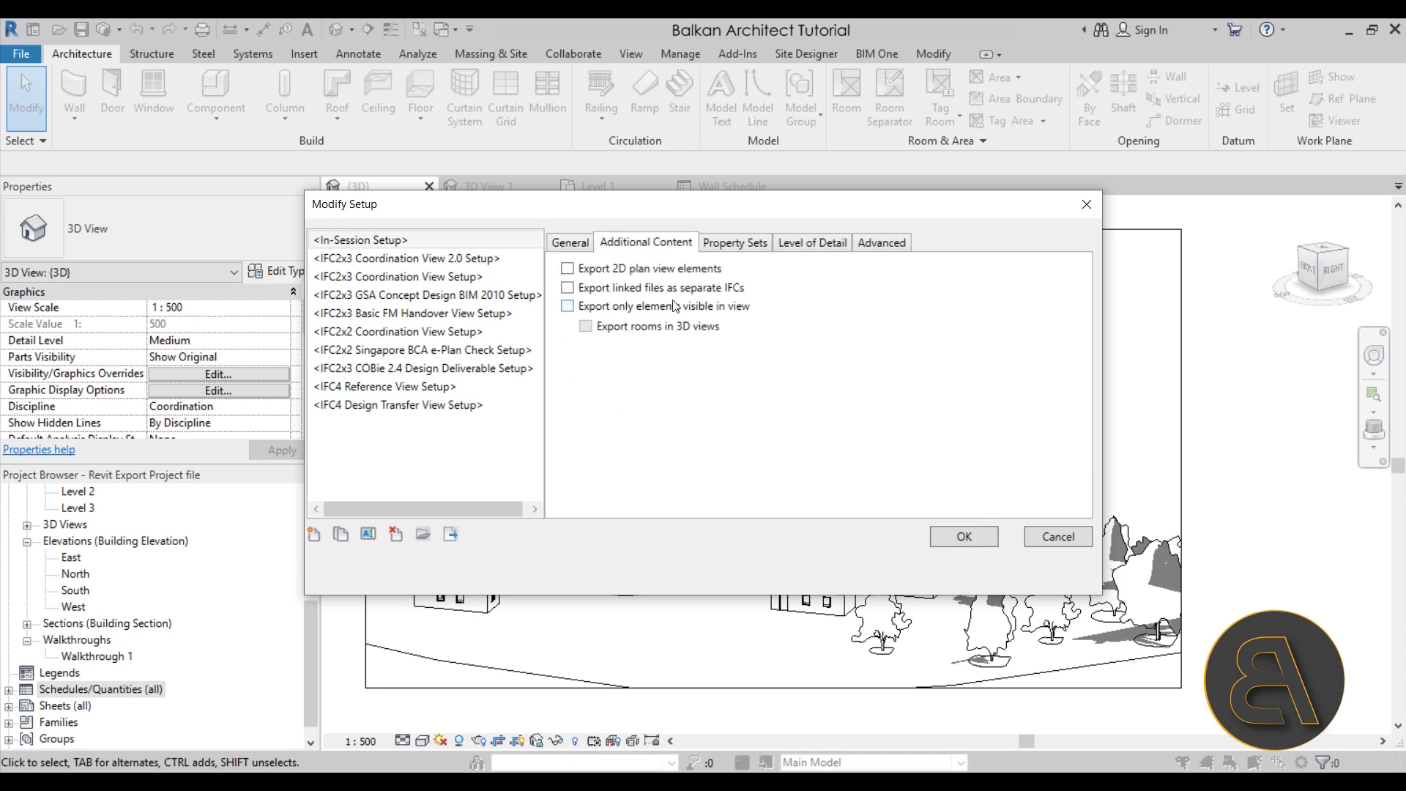
click(734, 243)
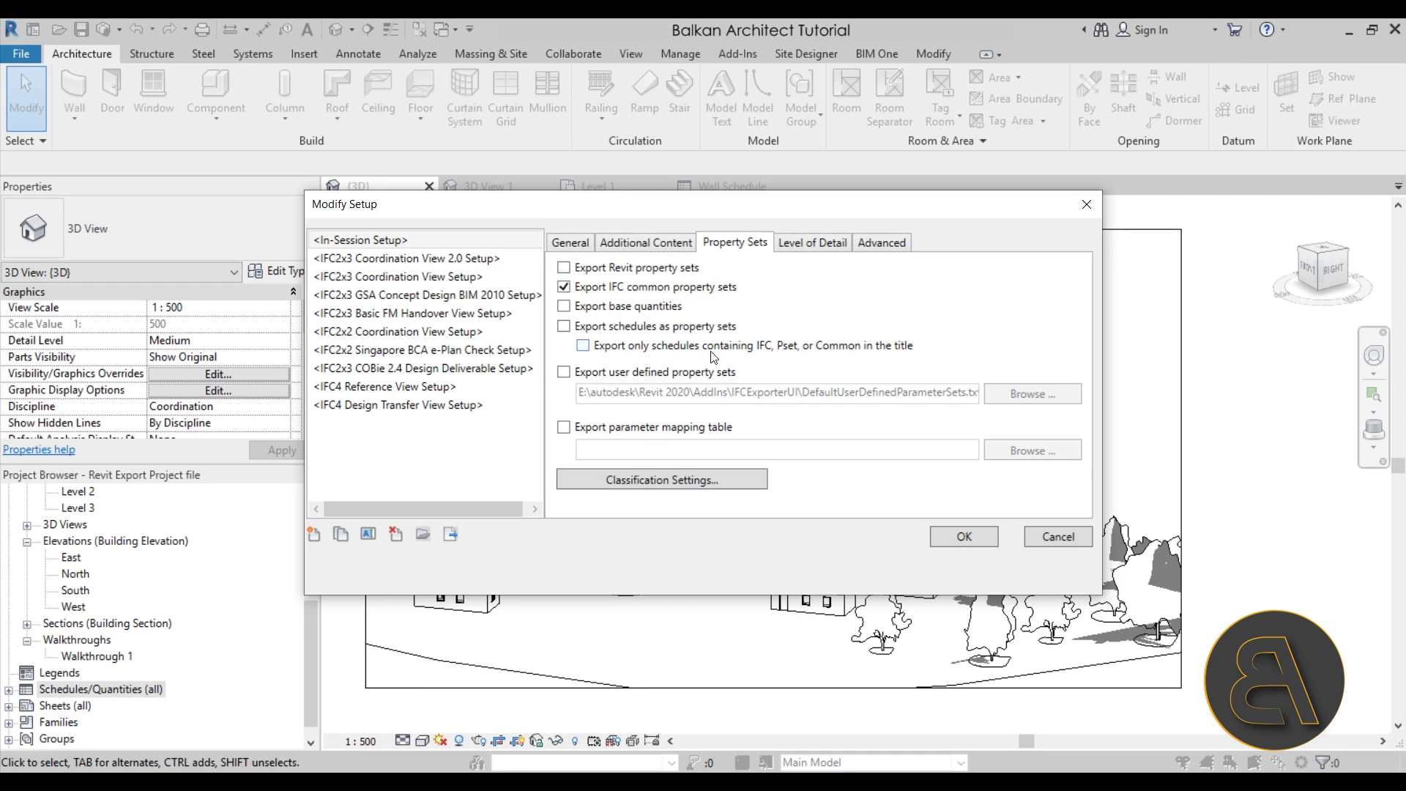
click(791, 249)
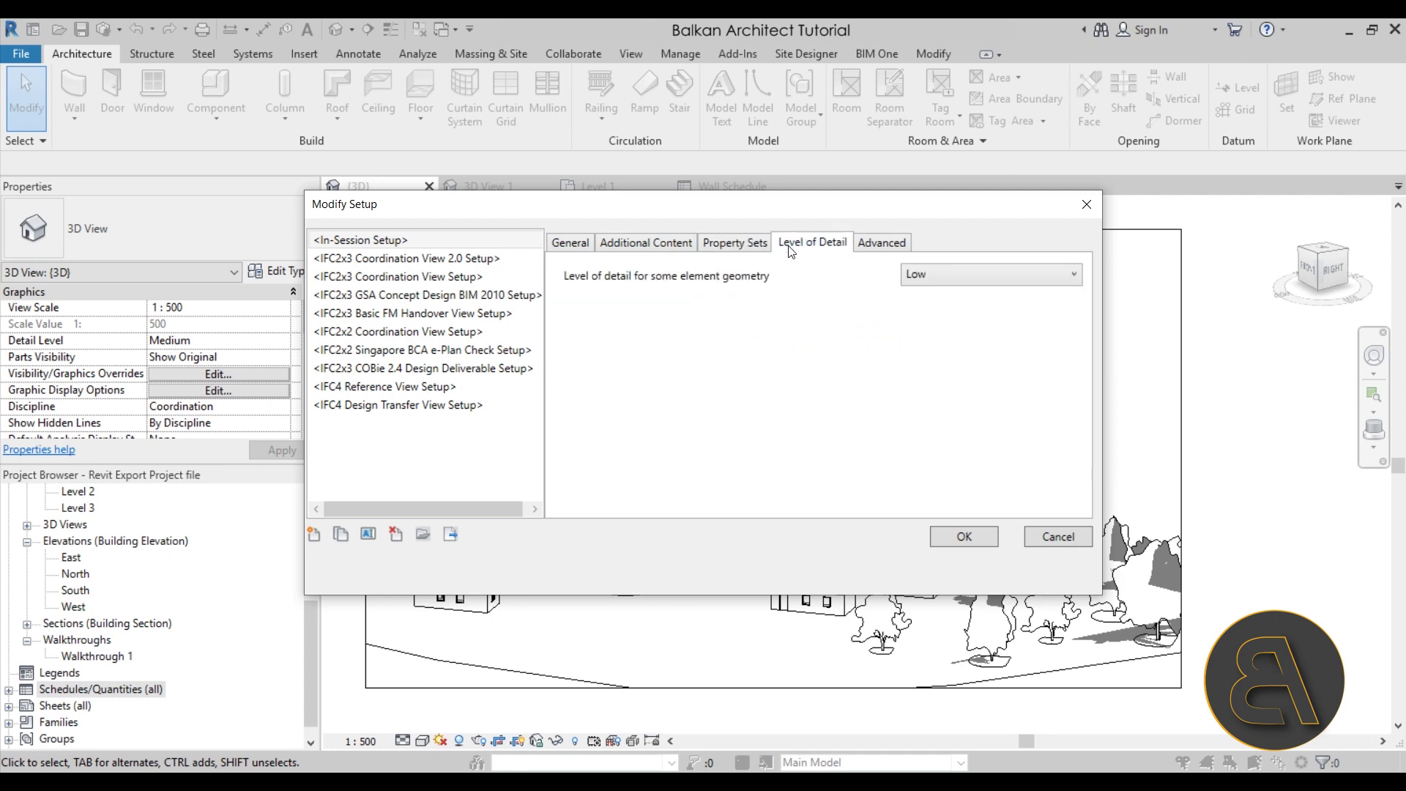
click(941, 277)
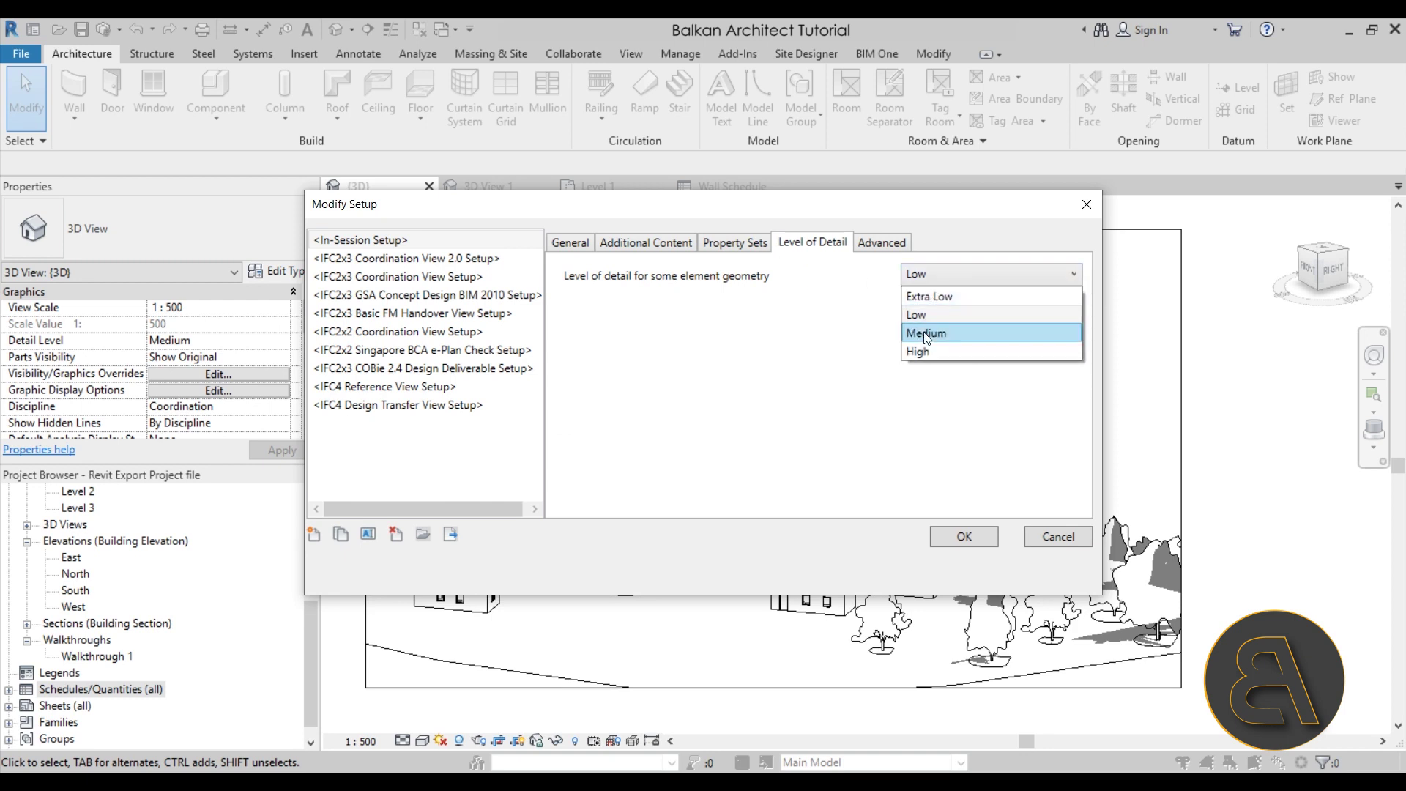
click(921, 271)
click(876, 245)
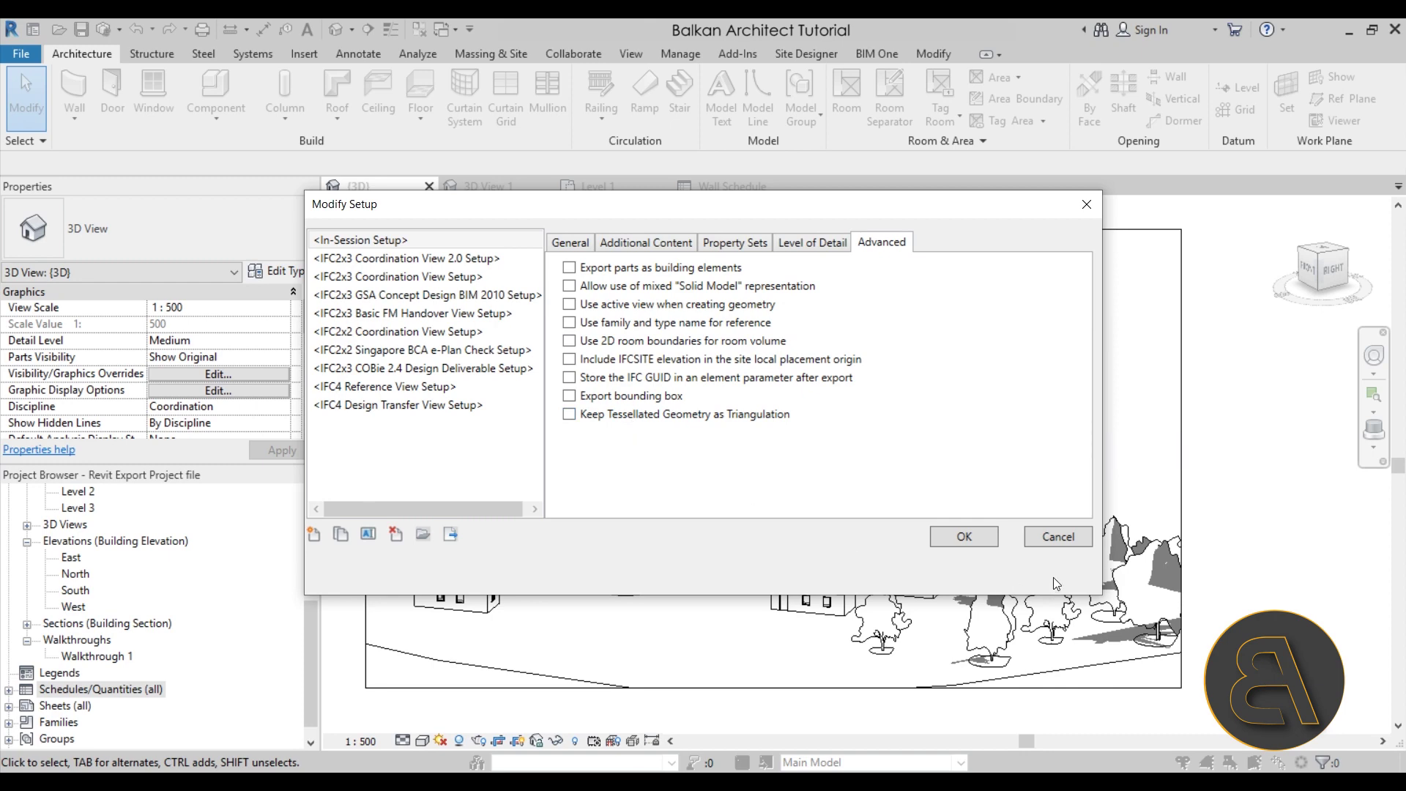
click(1040, 542)
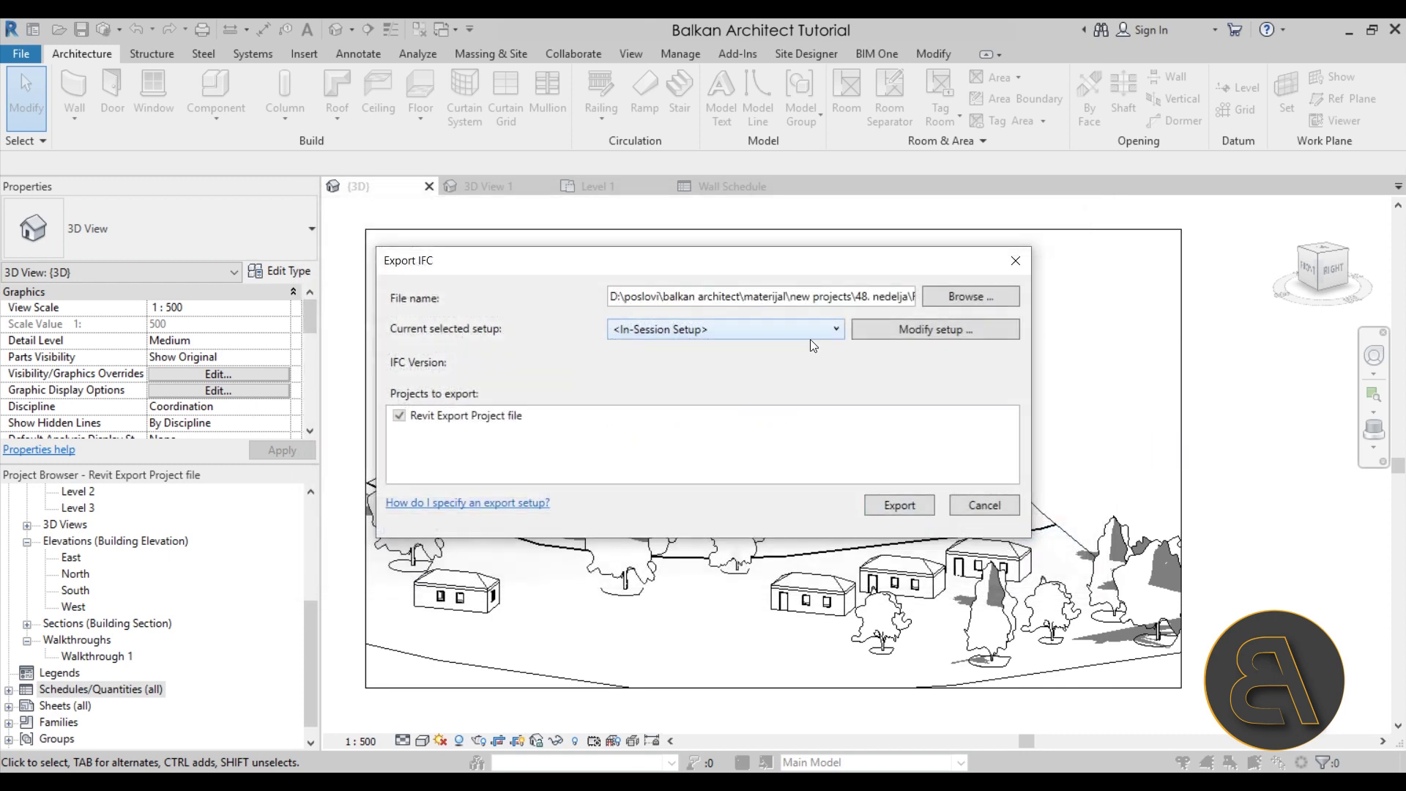
Set the export file to Export IFC on the Desktop with the IFC-SPF type and run the IFC export.
click(970, 297)
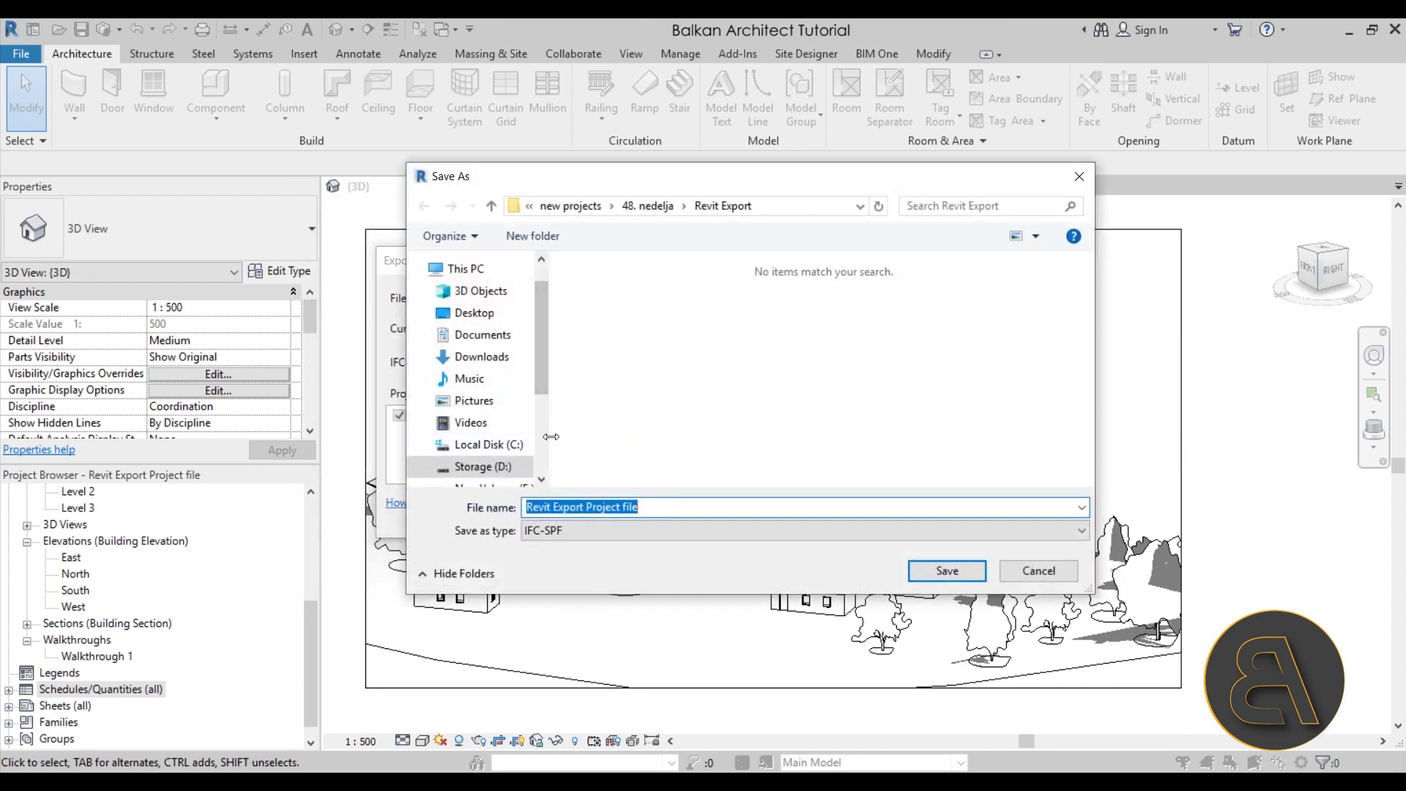
click(475, 313)
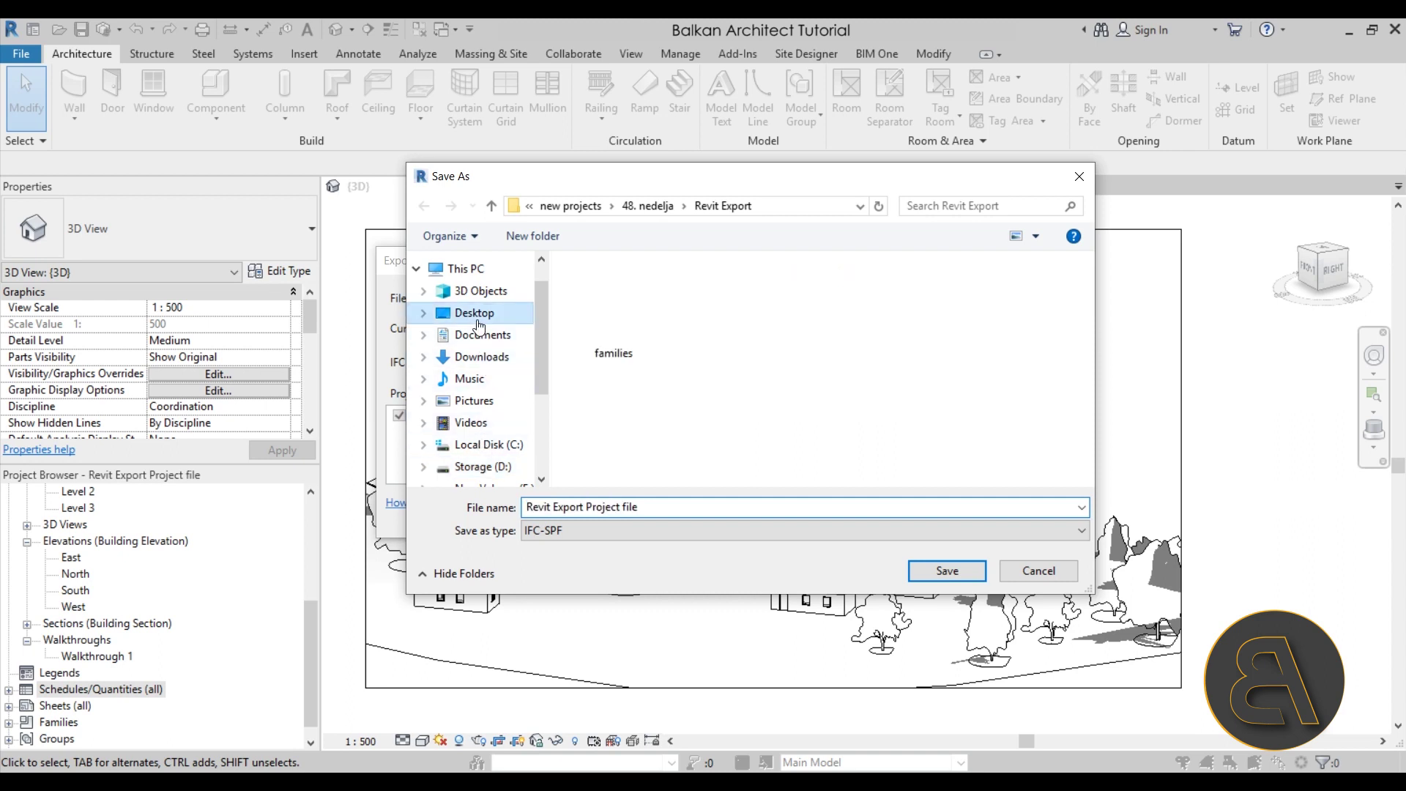
triple_click(684, 505)
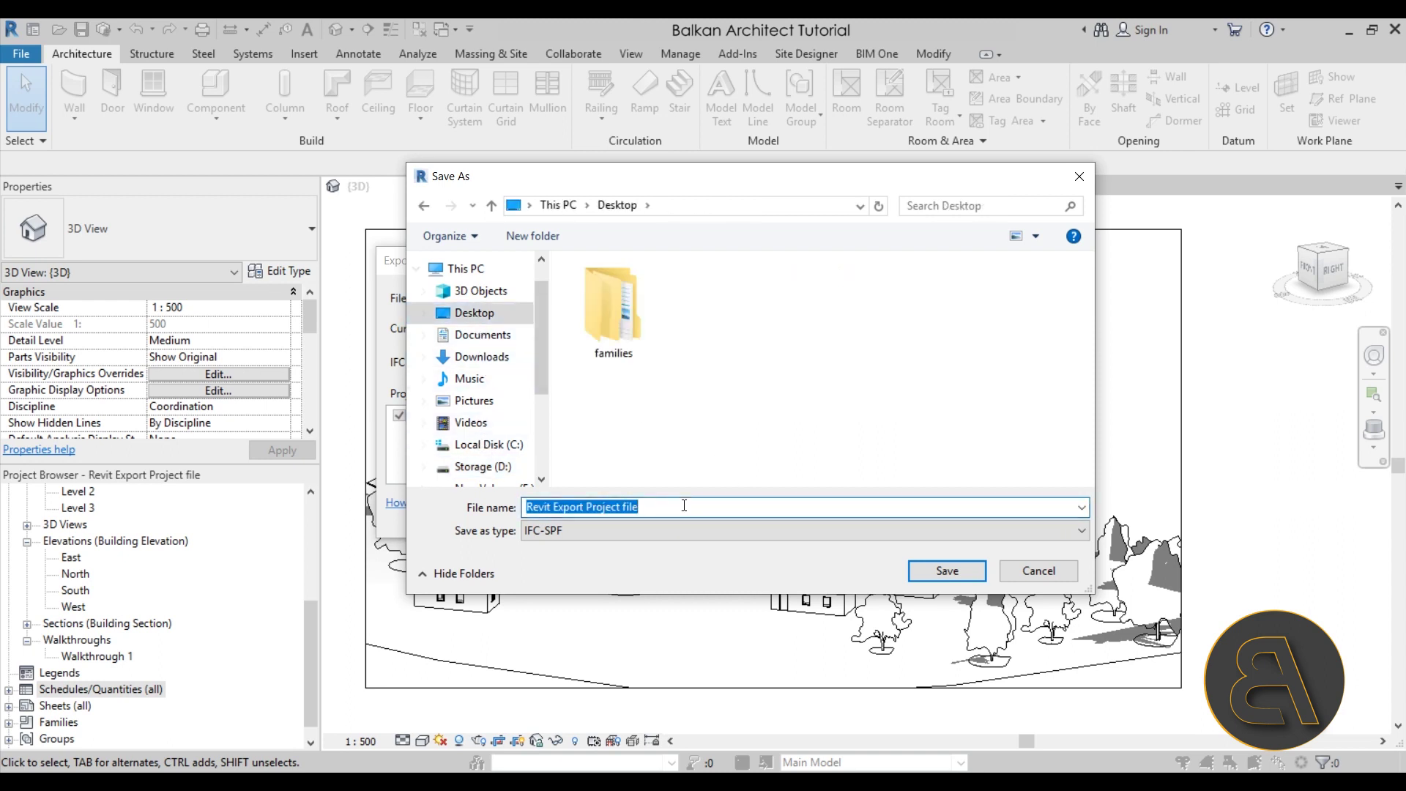
text(Export)
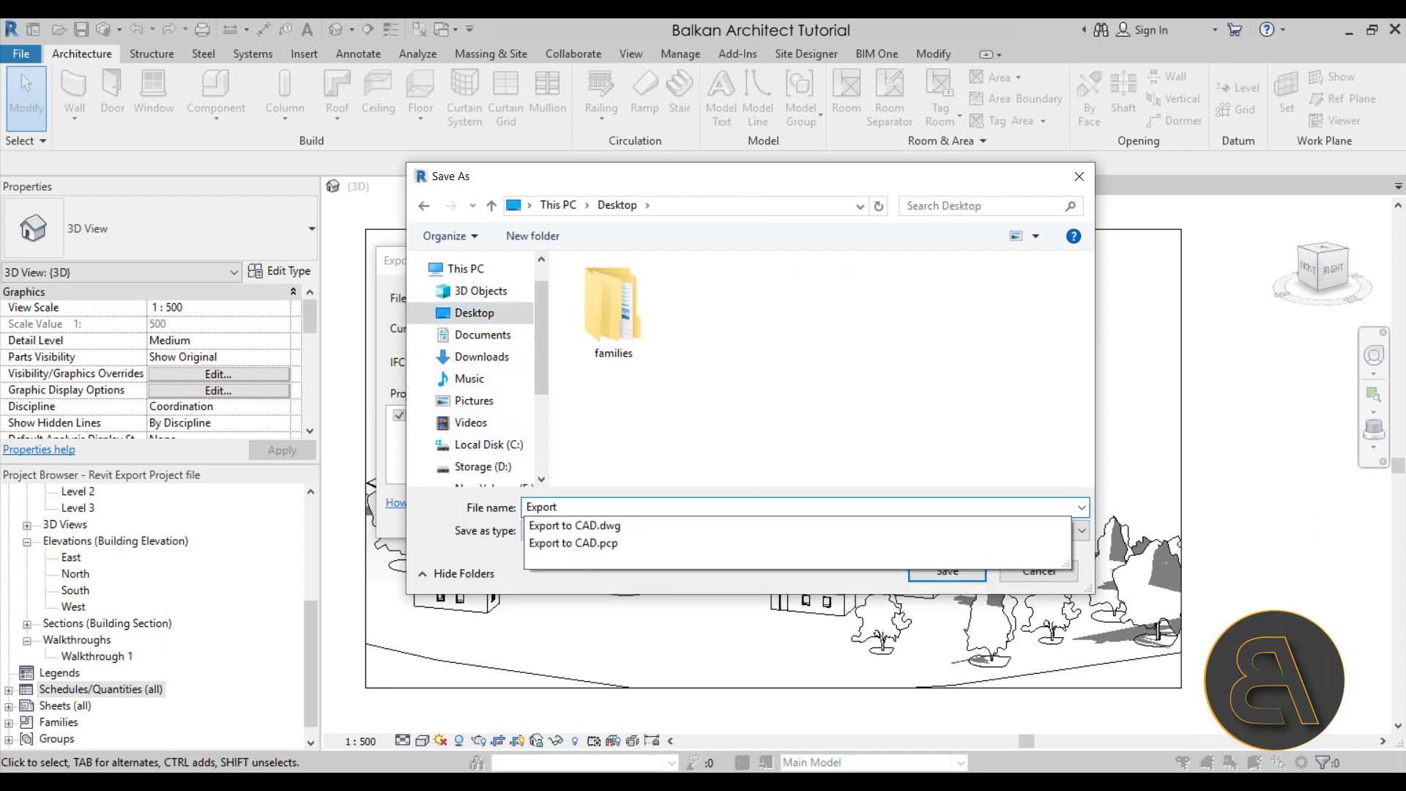
text( IFC)
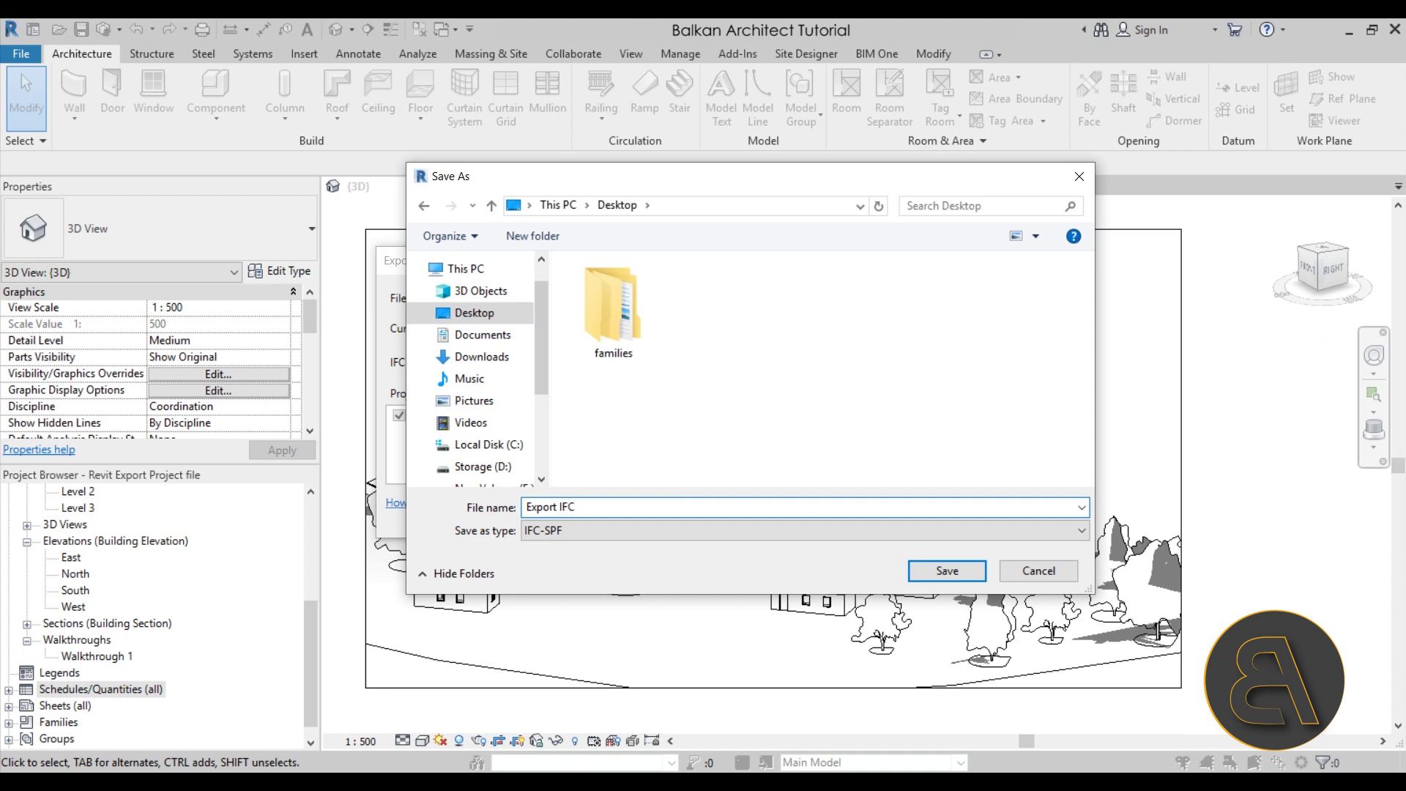
click(674, 531)
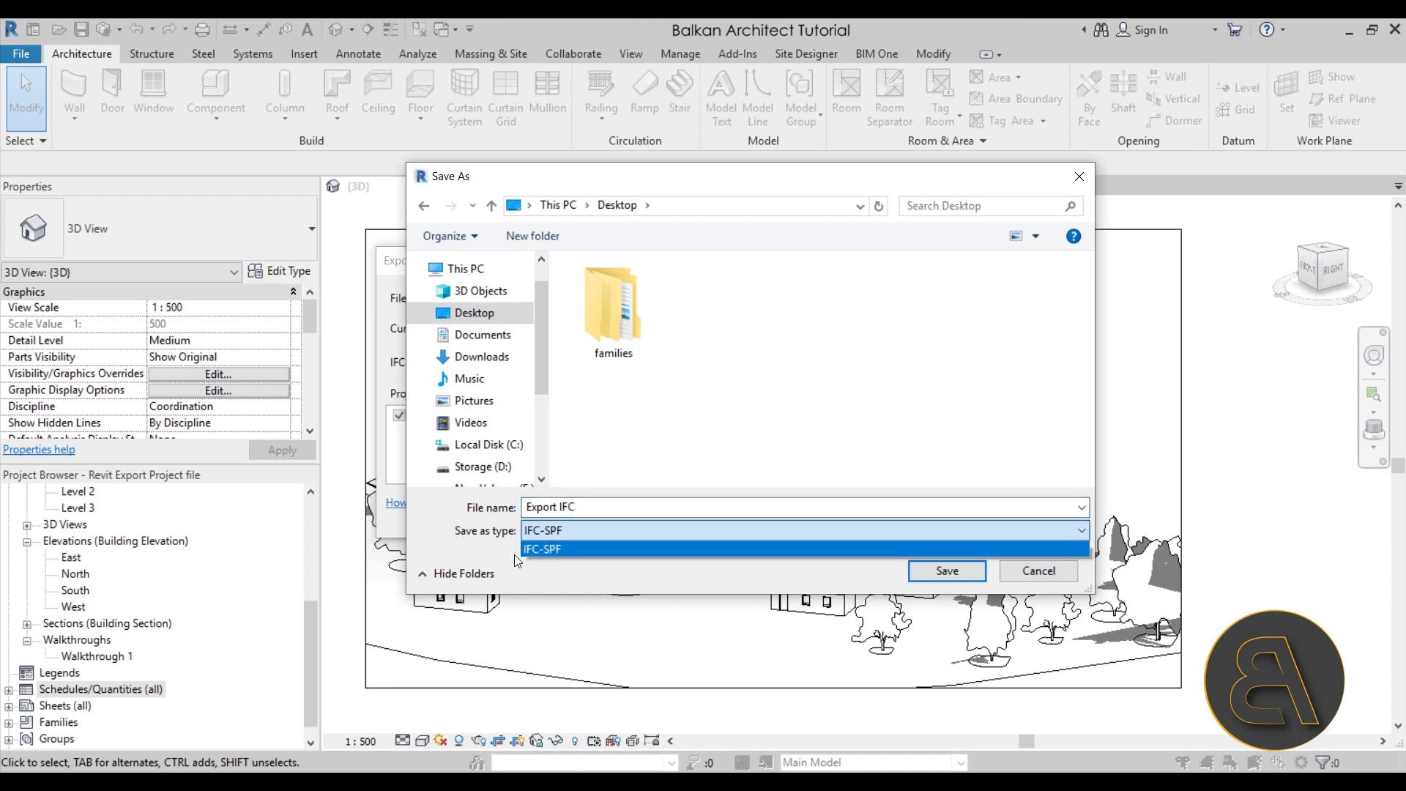
click(562, 549)
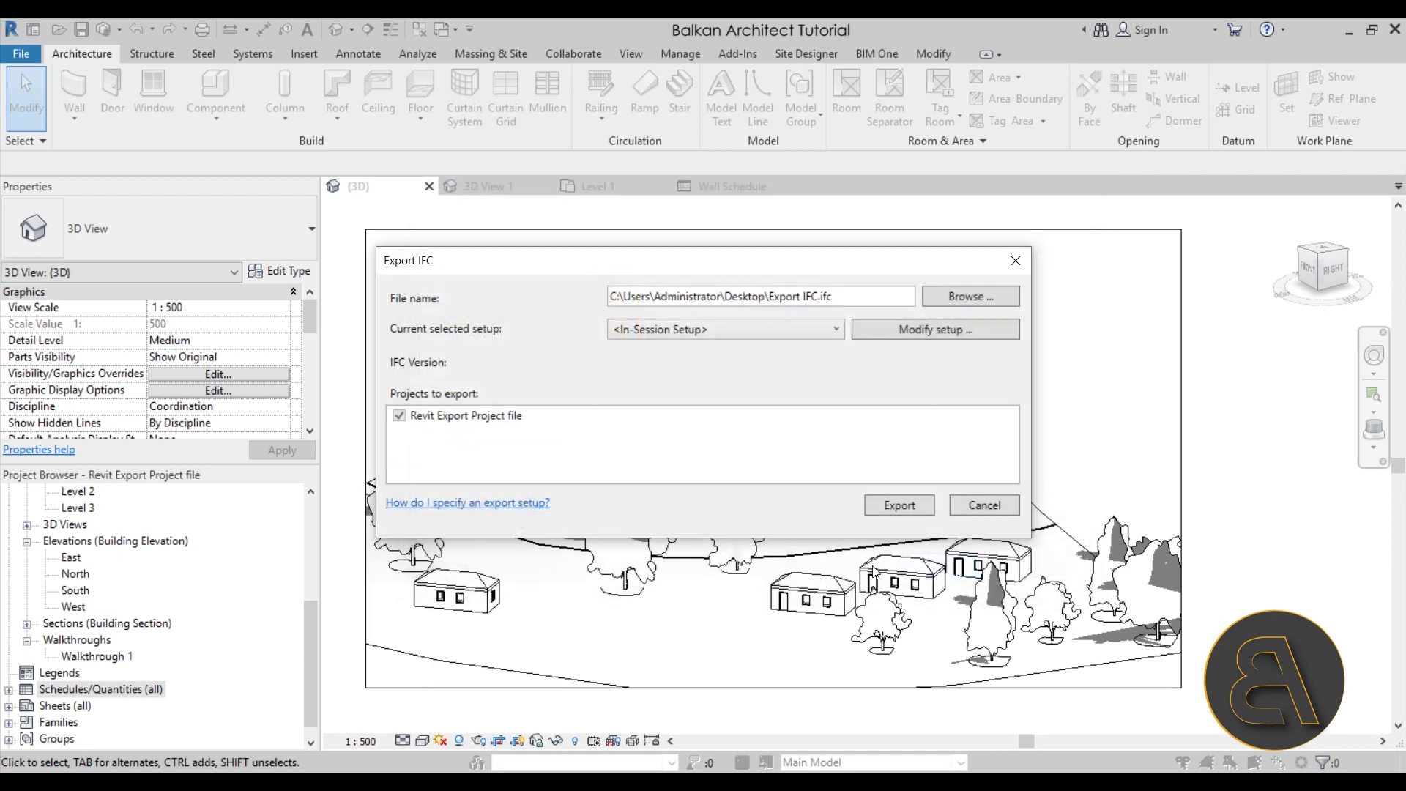
click(928, 505)
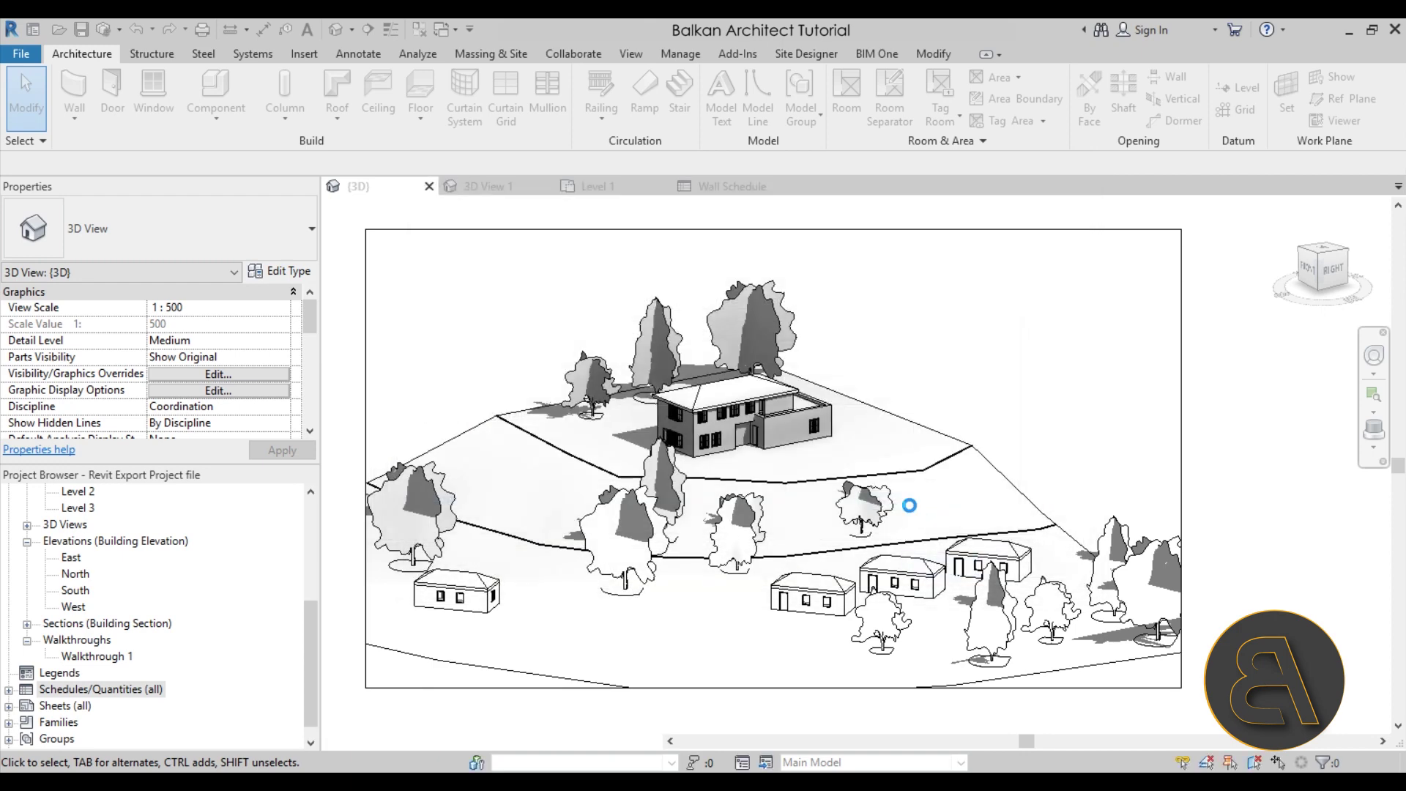